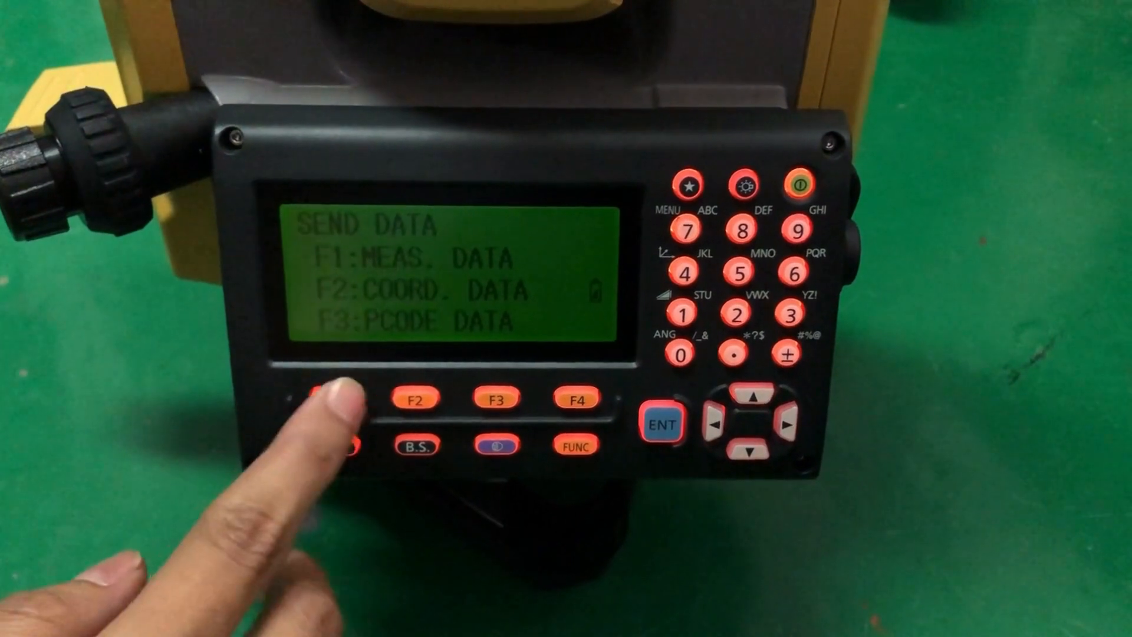
{"action": "left_click", "coordinate": [333, 400]}
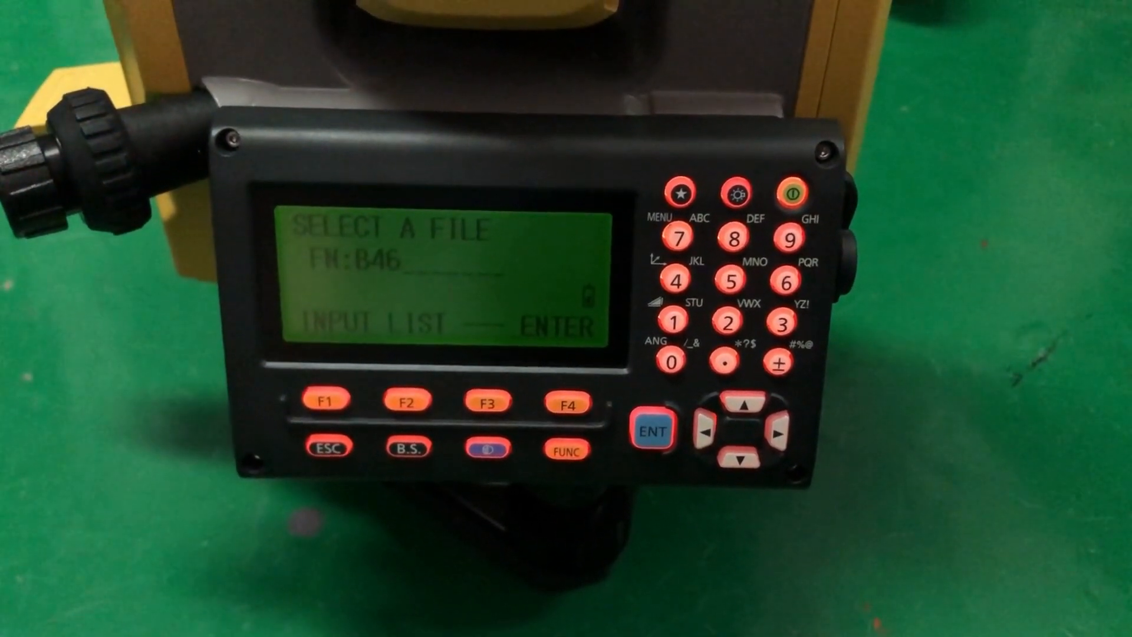
{"action": "left_click", "coordinate": [407, 401]}
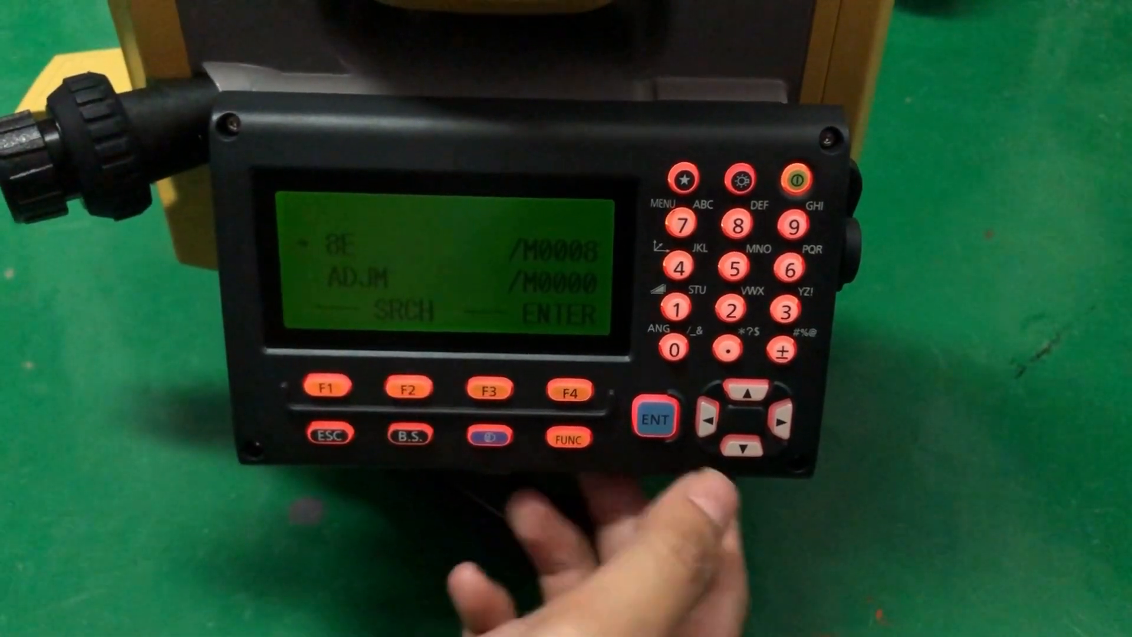
{"action": "left_click", "coordinate": [743, 447]}
{"action": "left_click", "coordinate": [742, 448]}
{"action": "left_click", "coordinate": [752, 448]}
{"action": "left_click", "coordinate": [752, 448]}
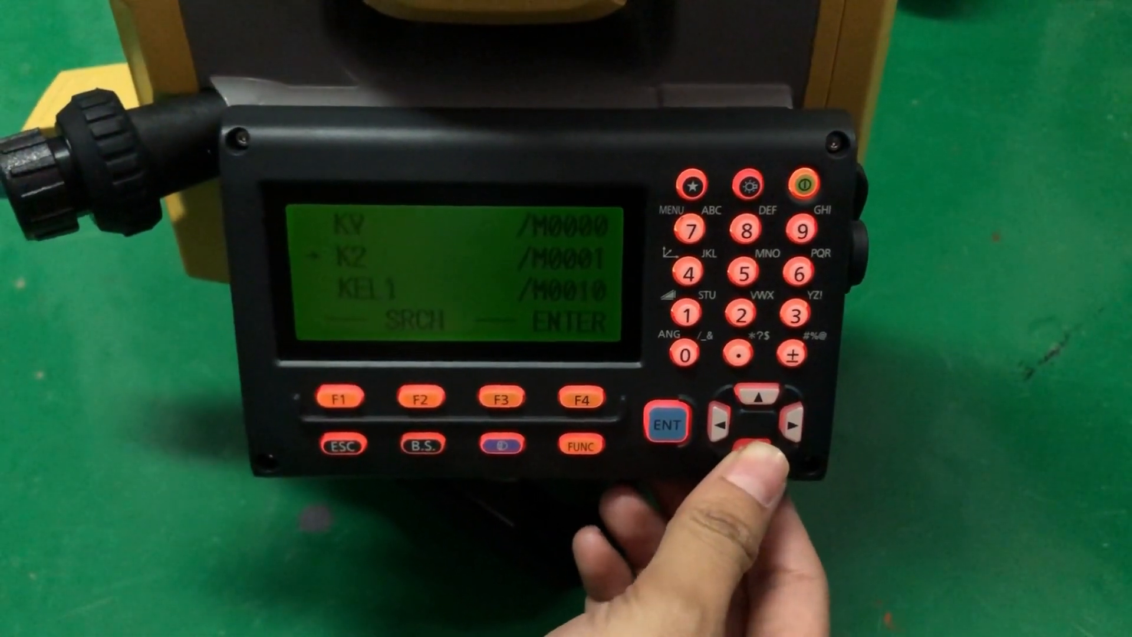
{"action": "left_click", "coordinate": [752, 449]}
{"action": "left_click", "coordinate": [752, 449]}
{"action": "left_click", "coordinate": [752, 448]}
{"action": "left_click", "coordinate": [752, 448]}
{"action": "left_click", "coordinate": [752, 448]}
{"action": "left_click", "coordinate": [752, 448]}
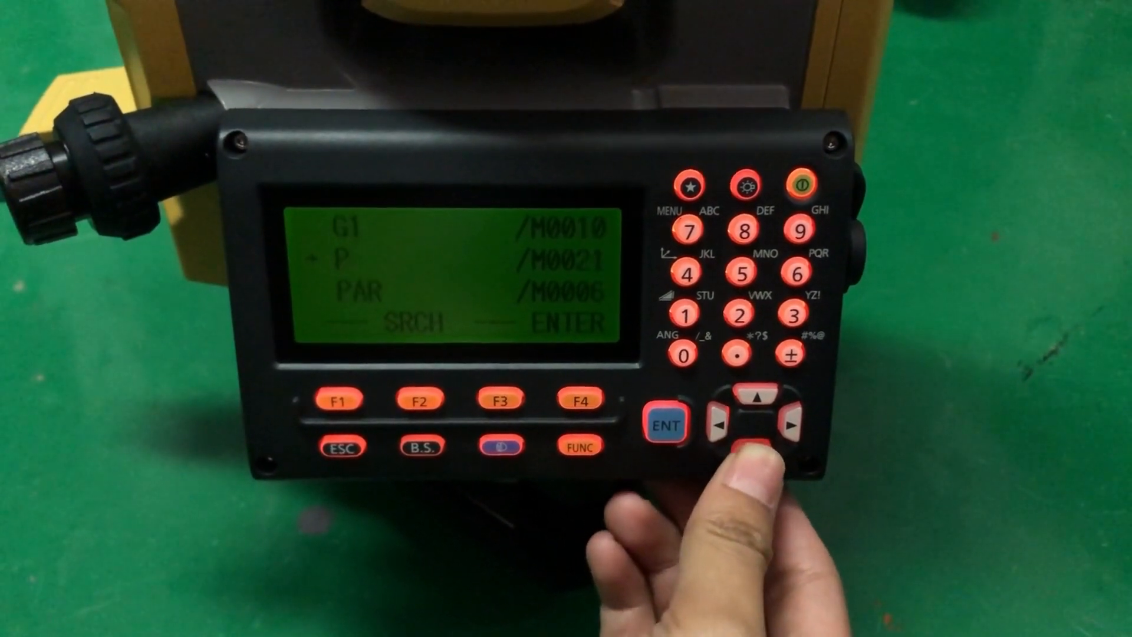
{"action": "left_click", "coordinate": [752, 449]}
{"action": "left_click", "coordinate": [752, 448]}
{"action": "left_click", "coordinate": [752, 448]}
{"action": "left_click", "coordinate": [752, 448]}
{"action": "left_click", "coordinate": [752, 449]}
{"action": "left_click", "coordinate": [755, 448]}
{"action": "left_click", "coordinate": [755, 448]}
{"action": "left_click", "coordinate": [755, 448]}
{"action": "left_click", "coordinate": [755, 448]}
{"action": "left_click", "coordinate": [755, 448]}
{"action": "left_click", "coordinate": [755, 448]}
{"action": "left_click", "coordinate": [752, 449]}
{"action": "left_click", "coordinate": [752, 448]}
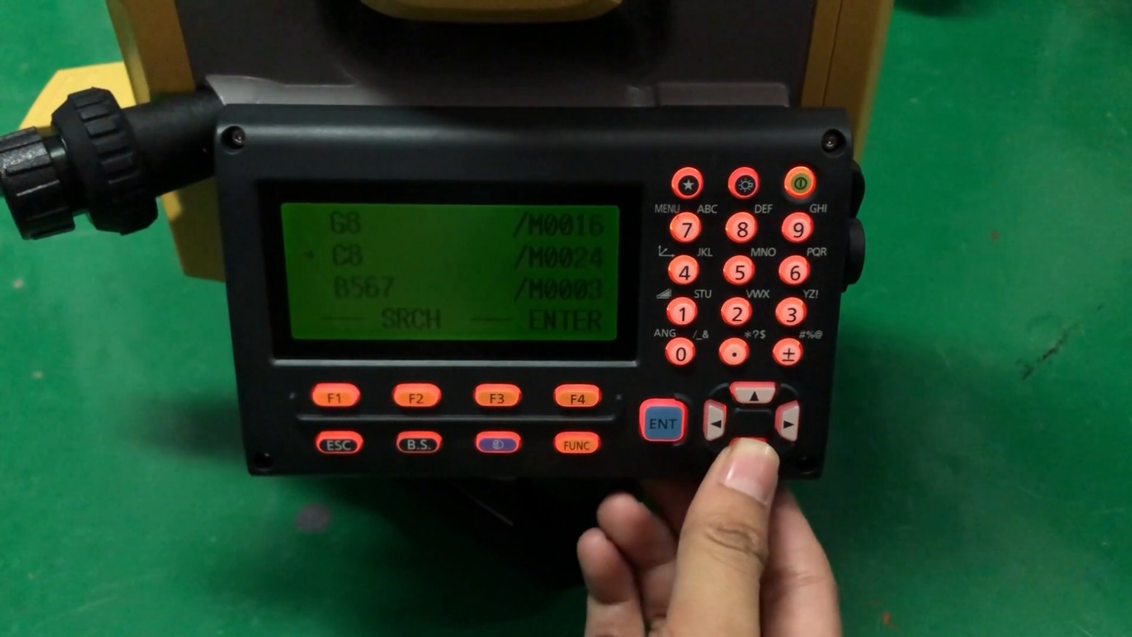
{"action": "left_click", "coordinate": [752, 449]}
{"action": "left_click", "coordinate": [752, 448]}
{"action": "left_click", "coordinate": [752, 448]}
{"action": "left_click", "coordinate": [752, 448]}
{"action": "left_click", "coordinate": [752, 448]}
{"action": "left_click", "coordinate": [752, 448]}
{"action": "left_click", "coordinate": [752, 448]}
{"action": "left_click", "coordinate": [752, 448]}
{"action": "left_click", "coordinate": [752, 448]}
{"action": "left_click", "coordinate": [752, 448]}
{"action": "left_click", "coordinate": [752, 448]}
{"action": "left_click", "coordinate": [752, 448]}
{"action": "left_click", "coordinate": [752, 449]}
{"action": "left_click", "coordinate": [752, 448]}
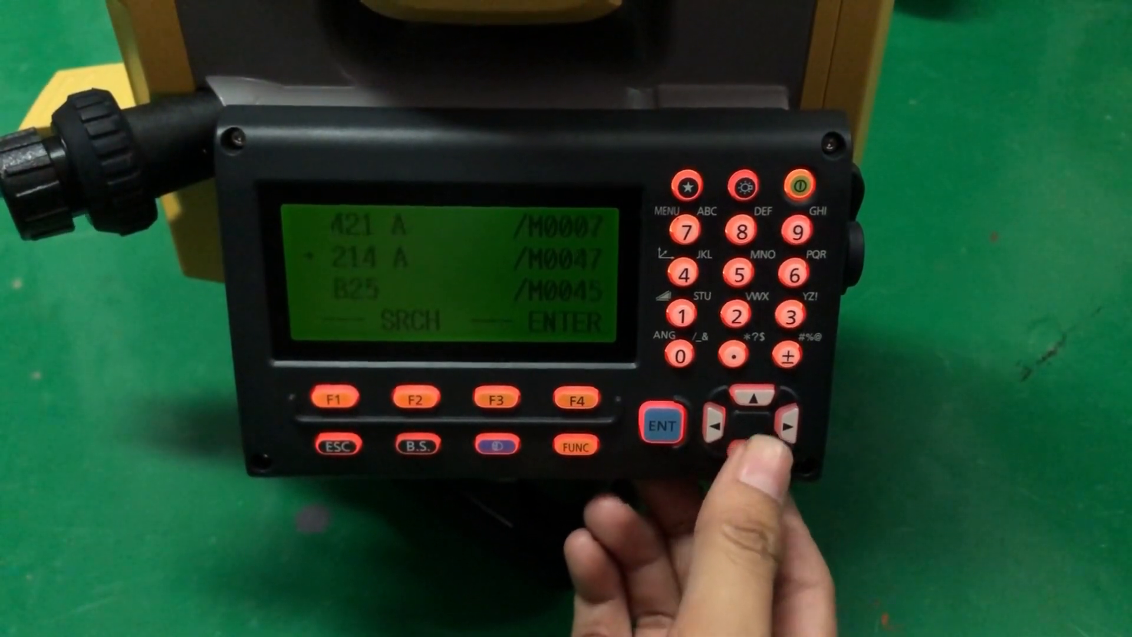
{"action": "left_click", "coordinate": [753, 394]}
{"action": "left_click", "coordinate": [576, 400]}
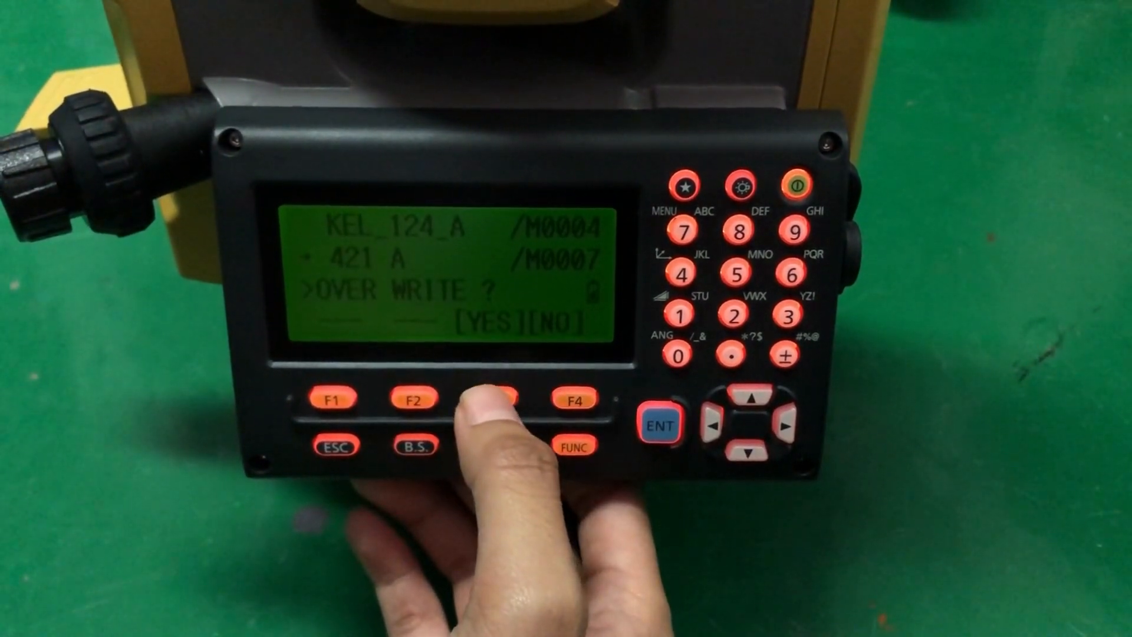
{"action": "left_click", "coordinate": [494, 397]}
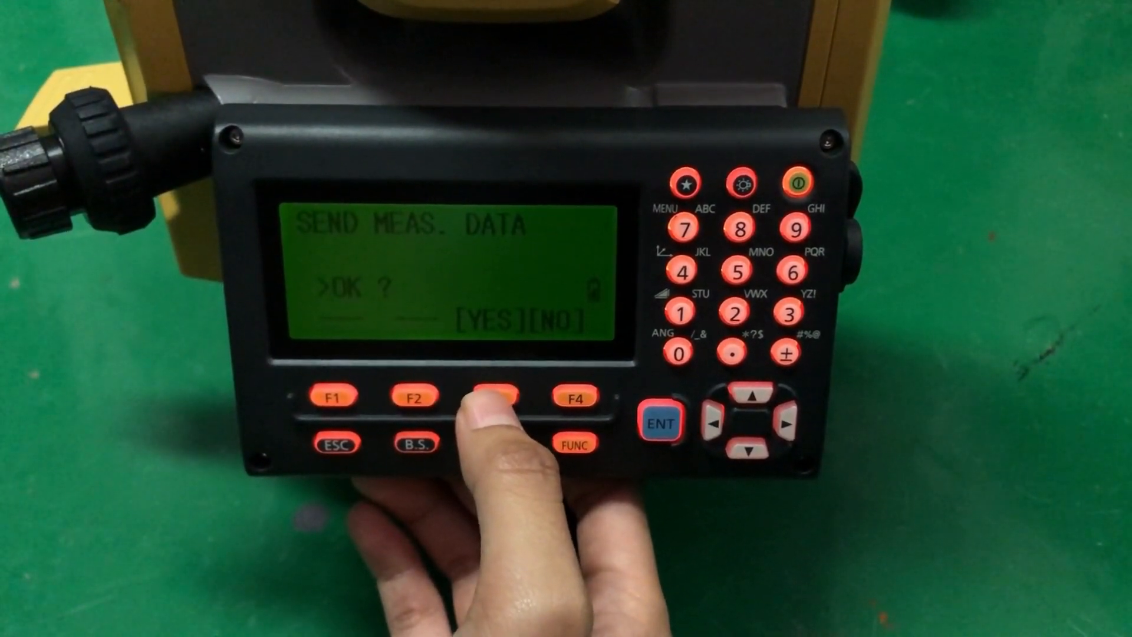
{"action": "left_click", "coordinate": [494, 397]}
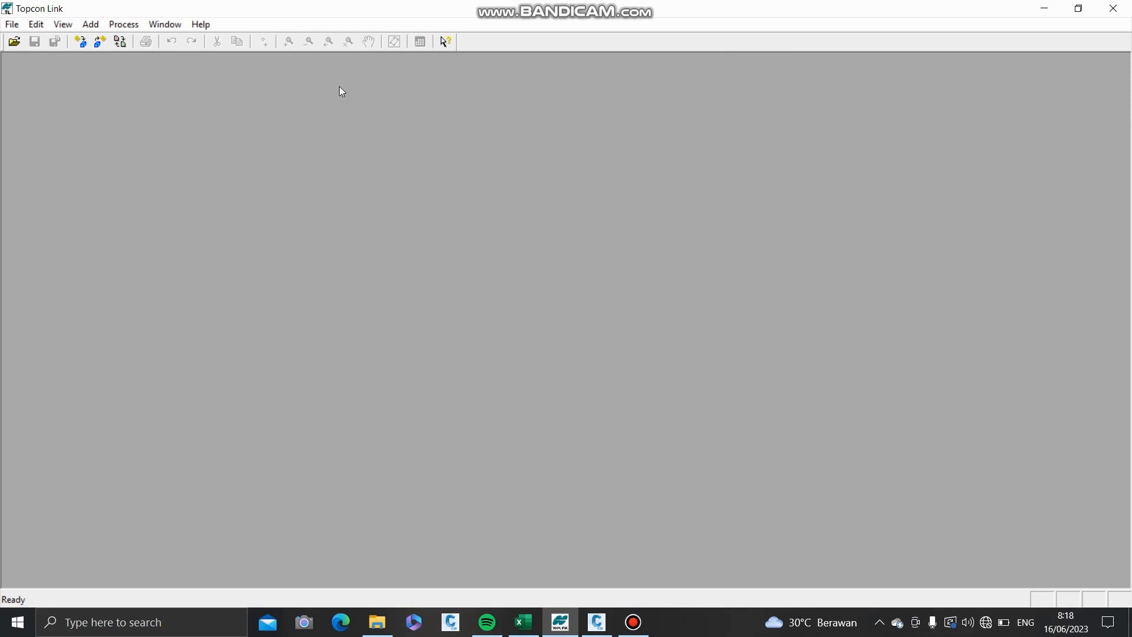
- Open 214A.raw from the Downloads folder and display its total station observations (TS Obs)
{"action": "left_click", "coordinate": [14, 27]}
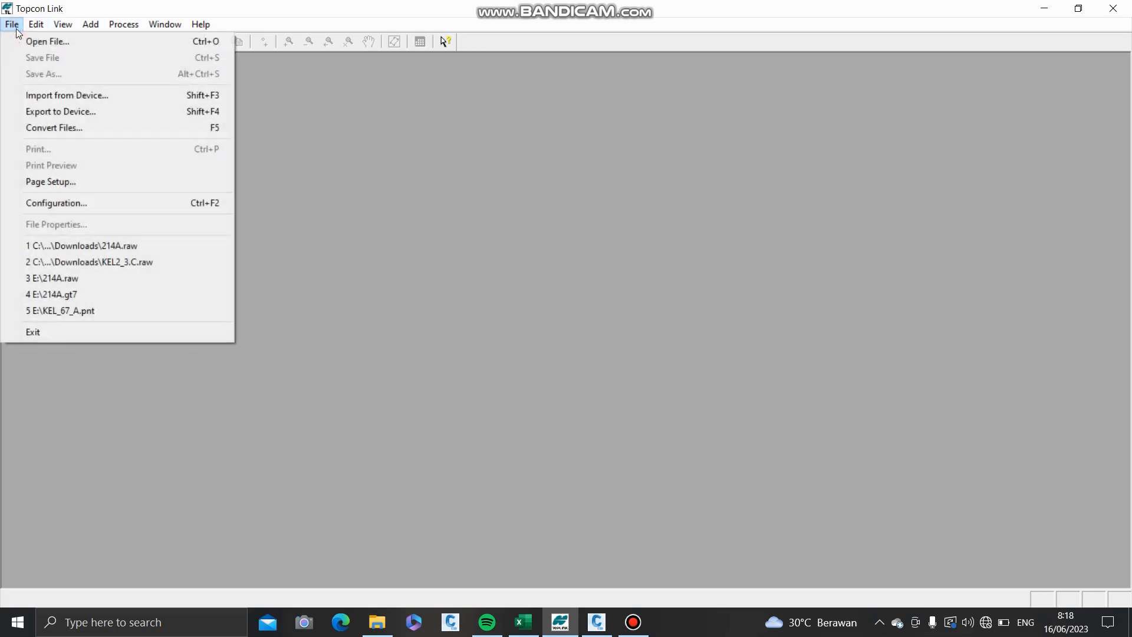
{"action": "left_click", "coordinate": [50, 42]}
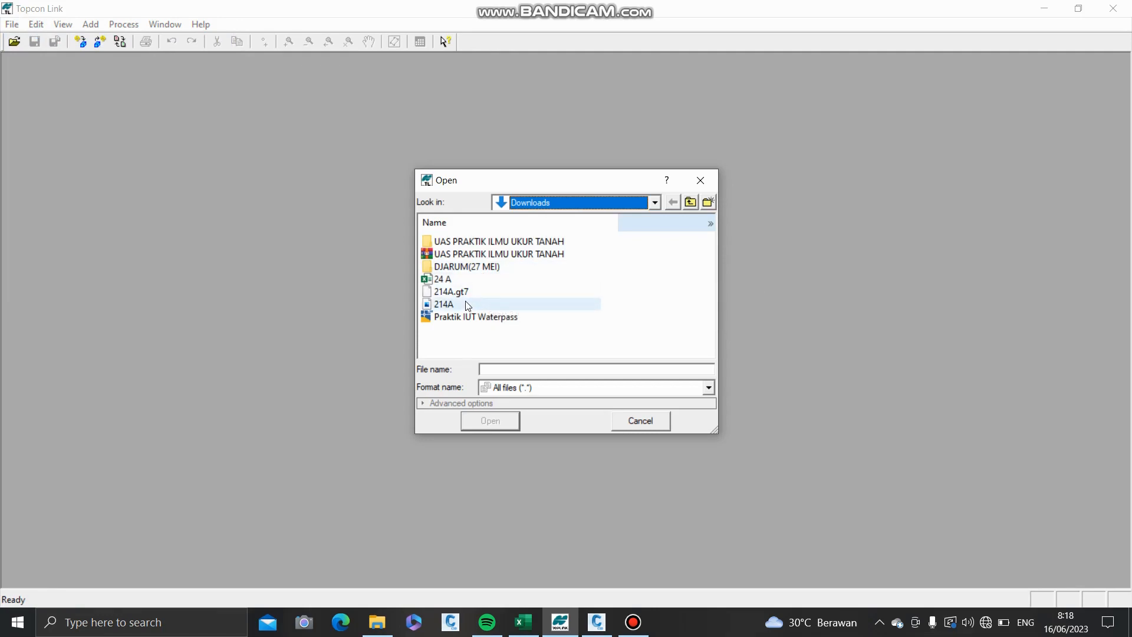
{"action": "left_click", "coordinate": [468, 305]}
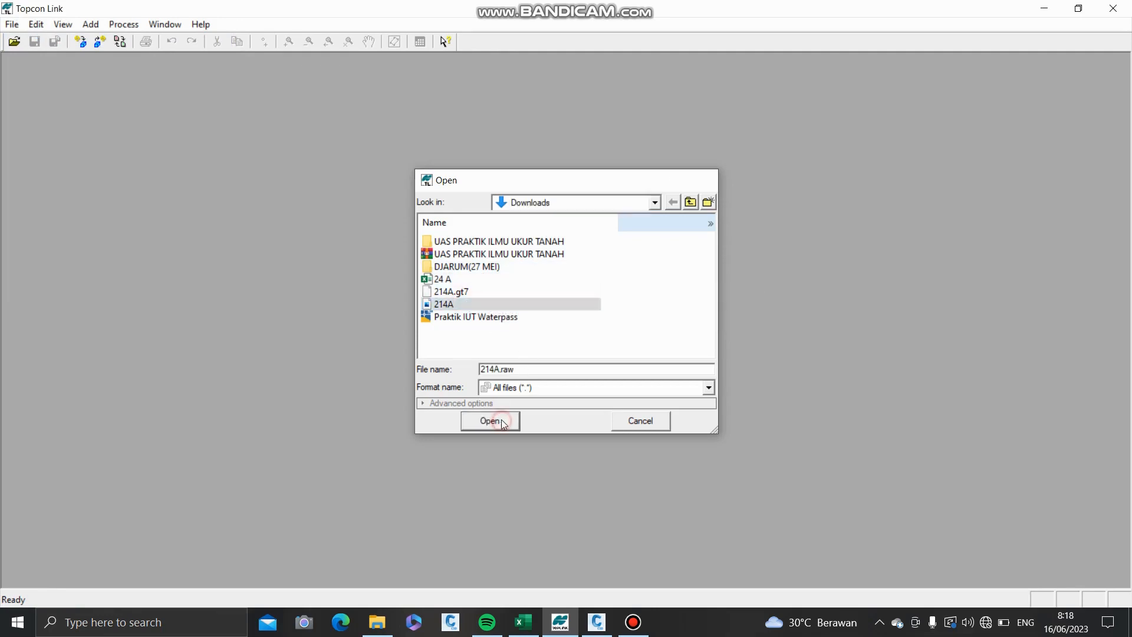
{"action": "left_click", "coordinate": [490, 421]}
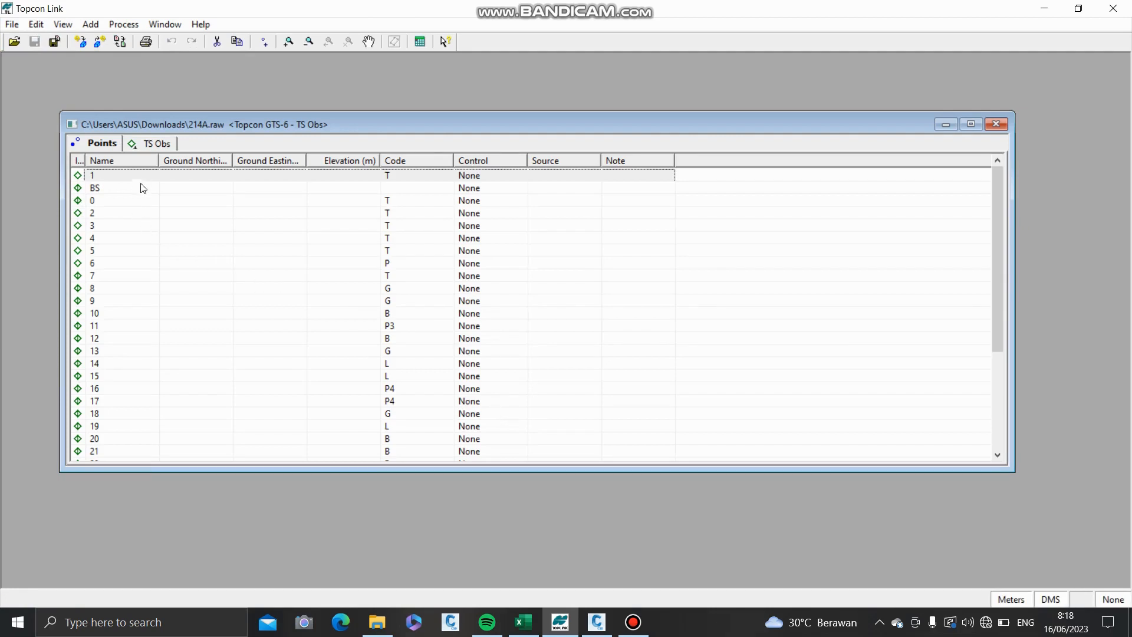
{"action": "left_click", "coordinate": [152, 145]}
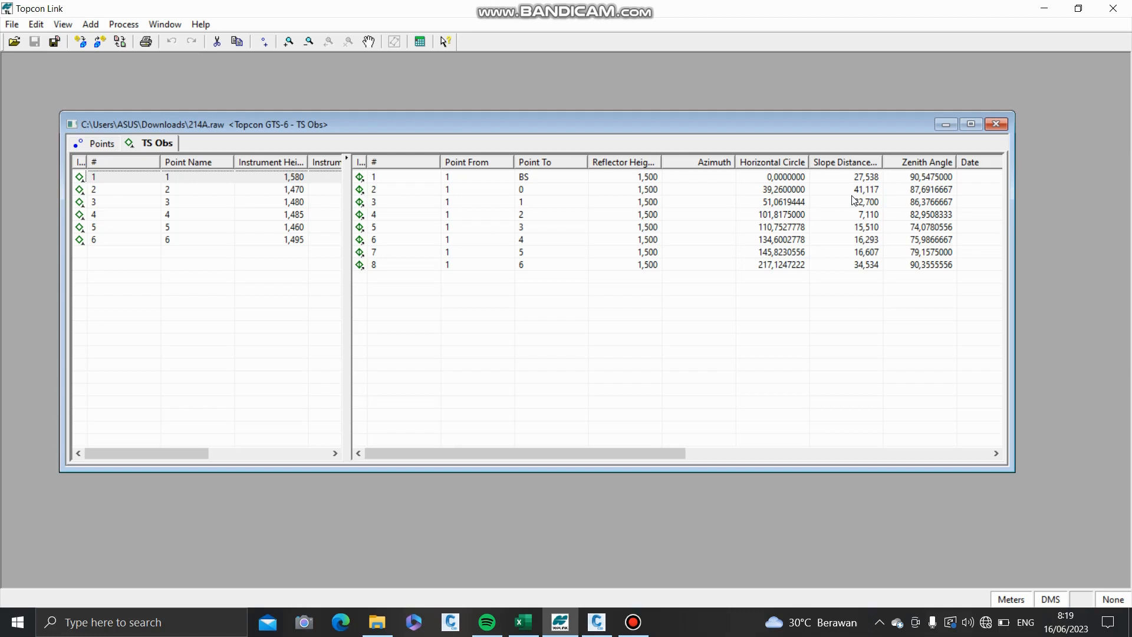
- Set the display format for angles to degrees, minutes and seconds (dd°mm'ss.s") in the configuration
{"action": "left_click", "coordinate": [18, 29]}
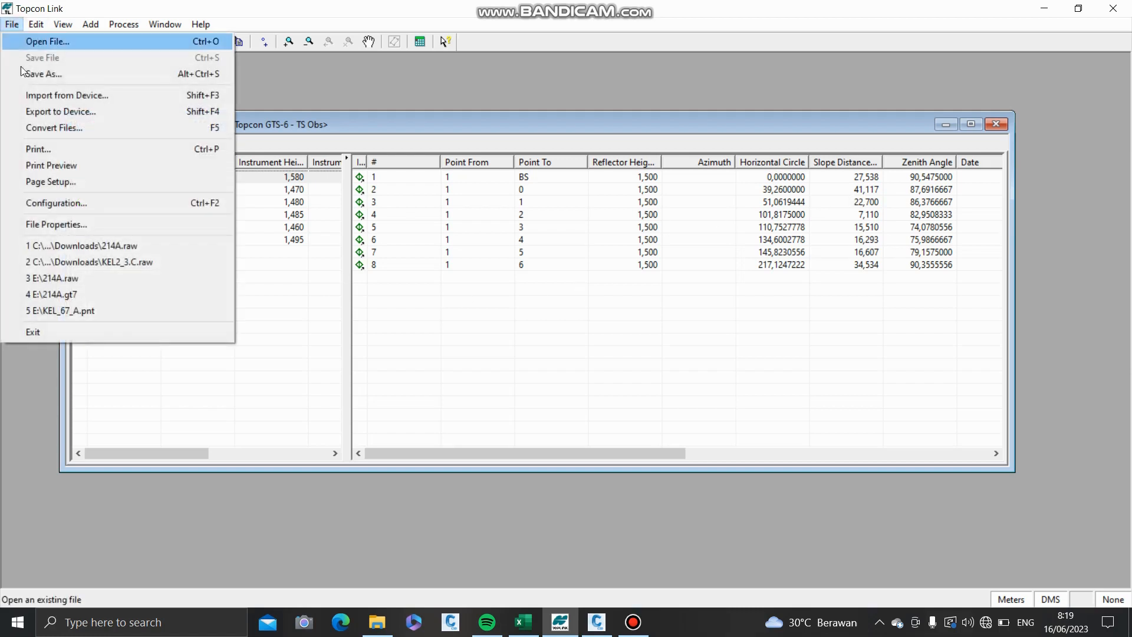
{"action": "left_click", "coordinate": [70, 202]}
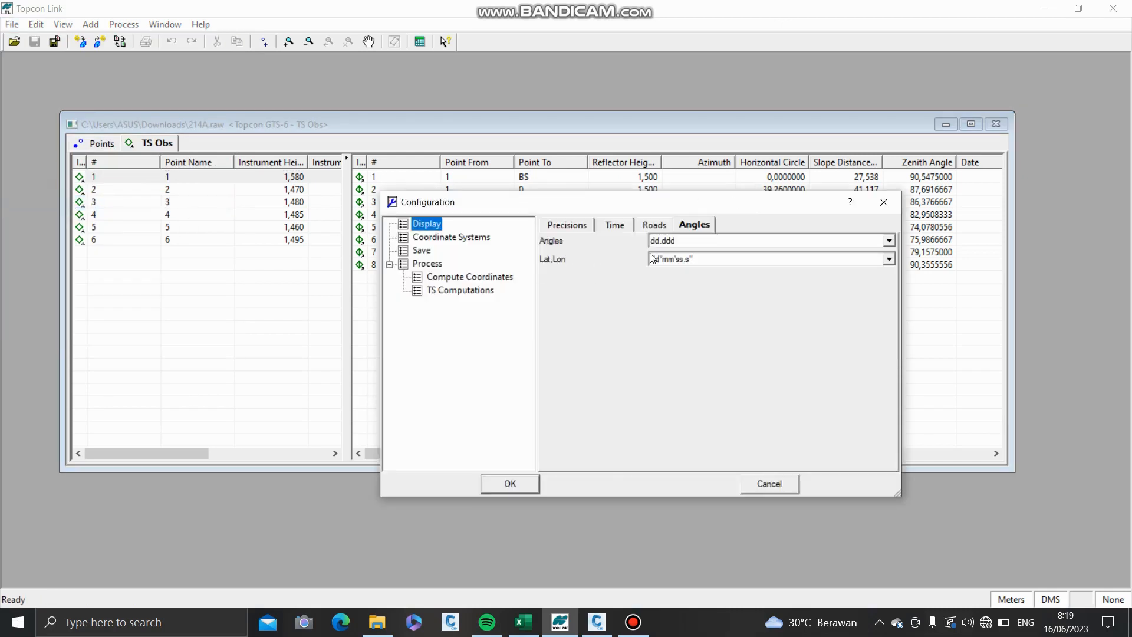
{"action": "left_click", "coordinate": [688, 230]}
{"action": "left_click", "coordinate": [682, 242]}
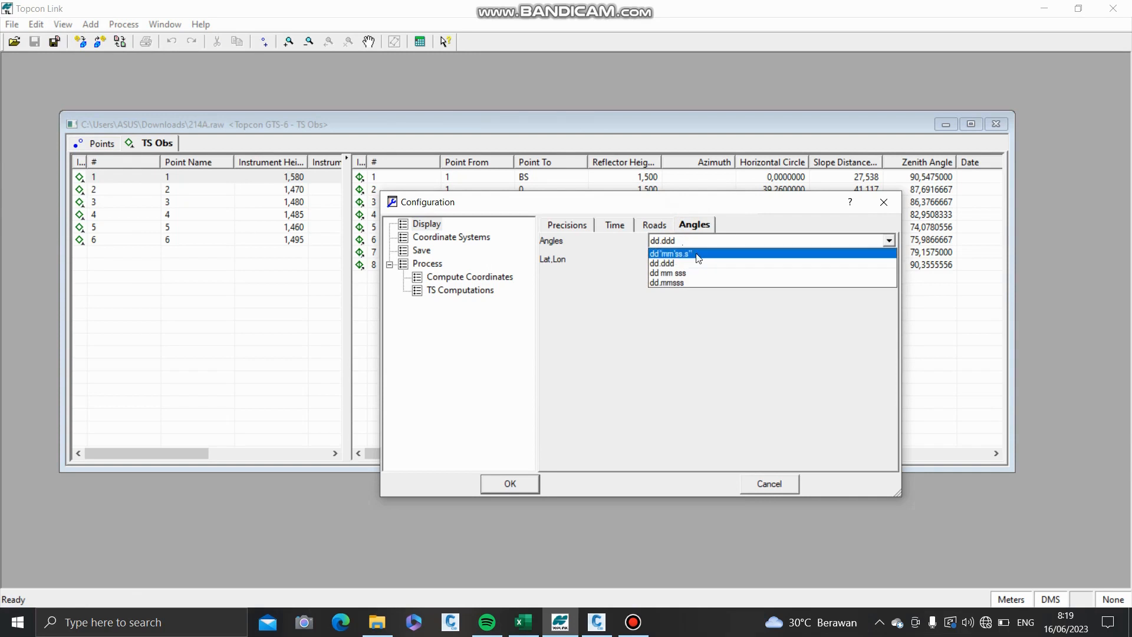
{"action": "left_click", "coordinate": [698, 254]}
{"action": "left_click", "coordinate": [511, 484]}
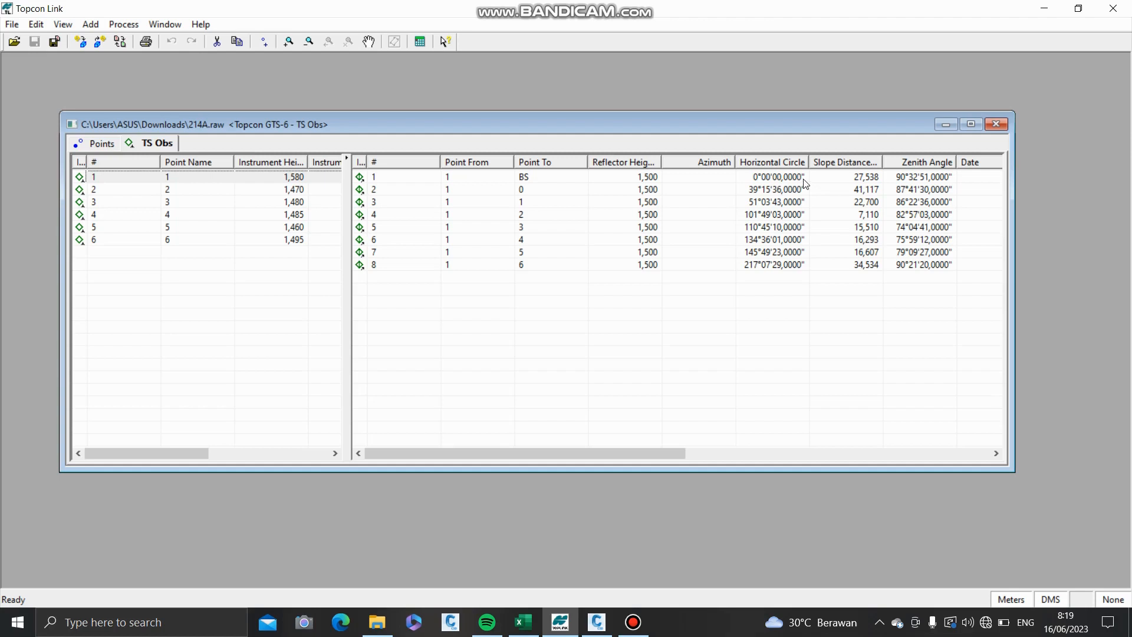
- Set the display format for angles to decimal degrees (dd.ddd) in the configuration
{"action": "left_click", "coordinate": [12, 24]}
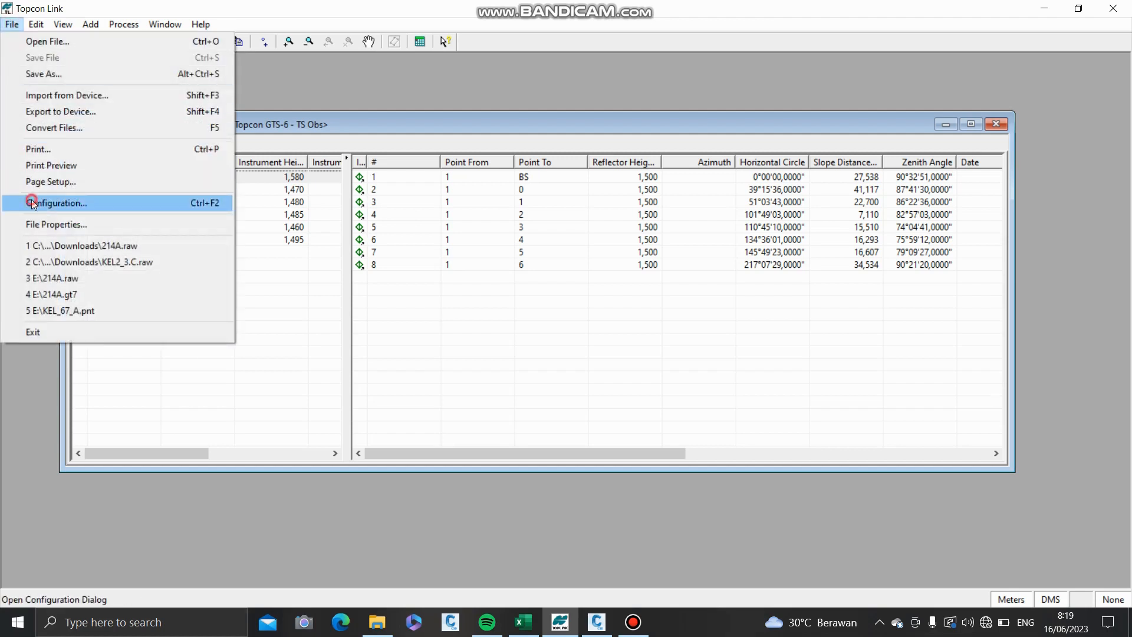
{"action": "left_click", "coordinate": [31, 200]}
{"action": "left_click", "coordinate": [675, 241]}
{"action": "left_click", "coordinate": [673, 263]}
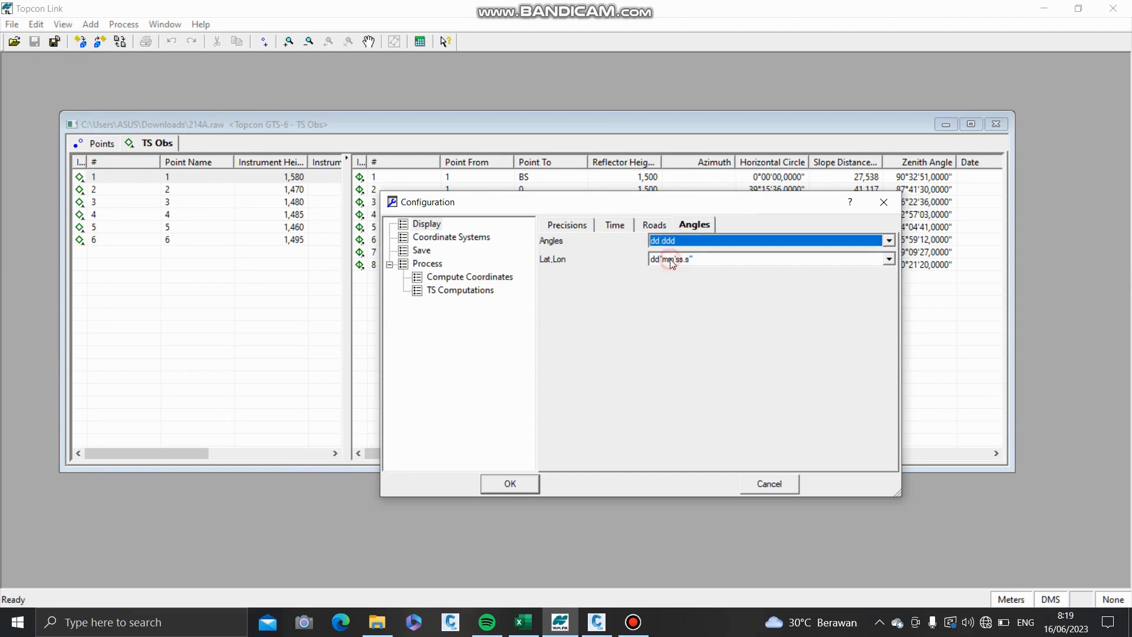
{"action": "left_click", "coordinate": [515, 483]}
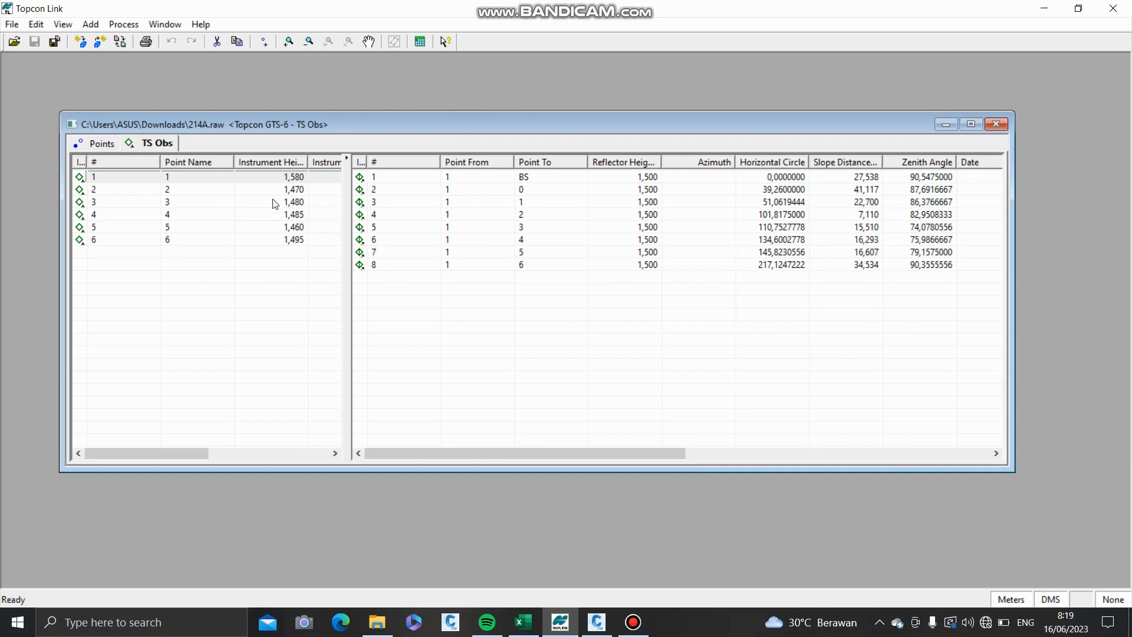
- Select station 1 in the observation list, and create a new blank workbook in Excel
{"action": "left_click", "coordinate": [117, 181]}
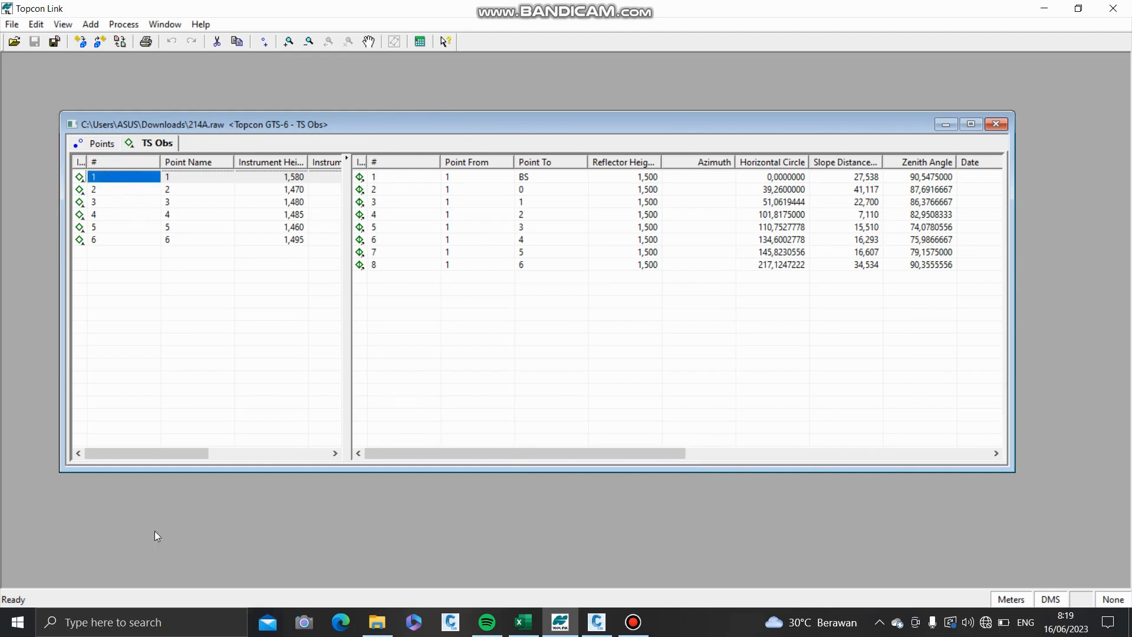
{"action": "left_click", "coordinate": [168, 624]}
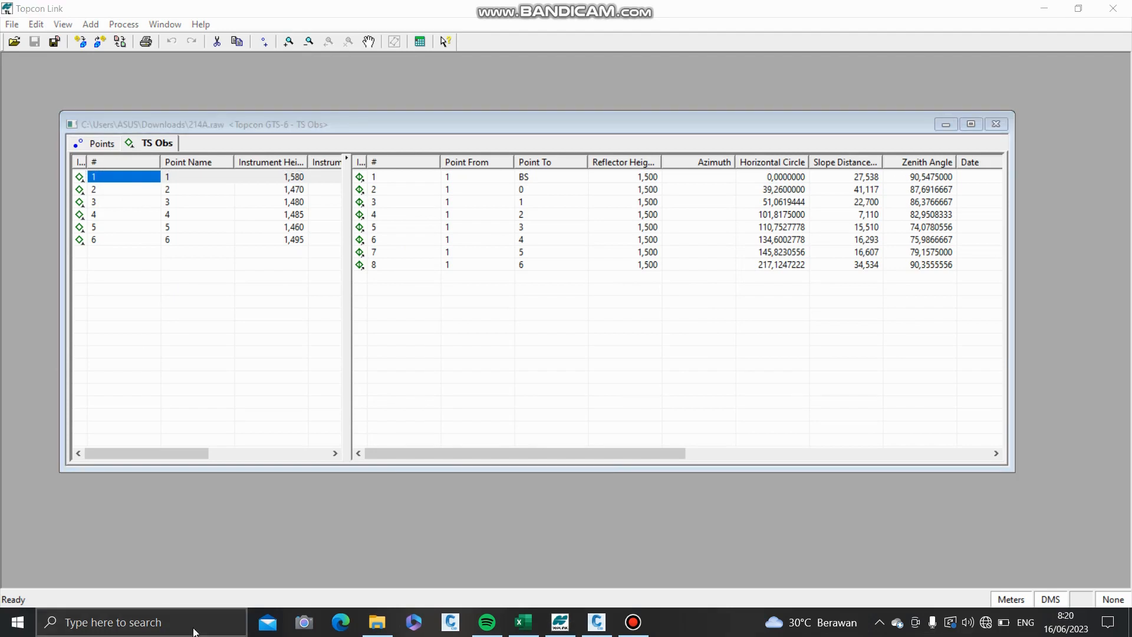
{"action": "type", "text": "excel"}
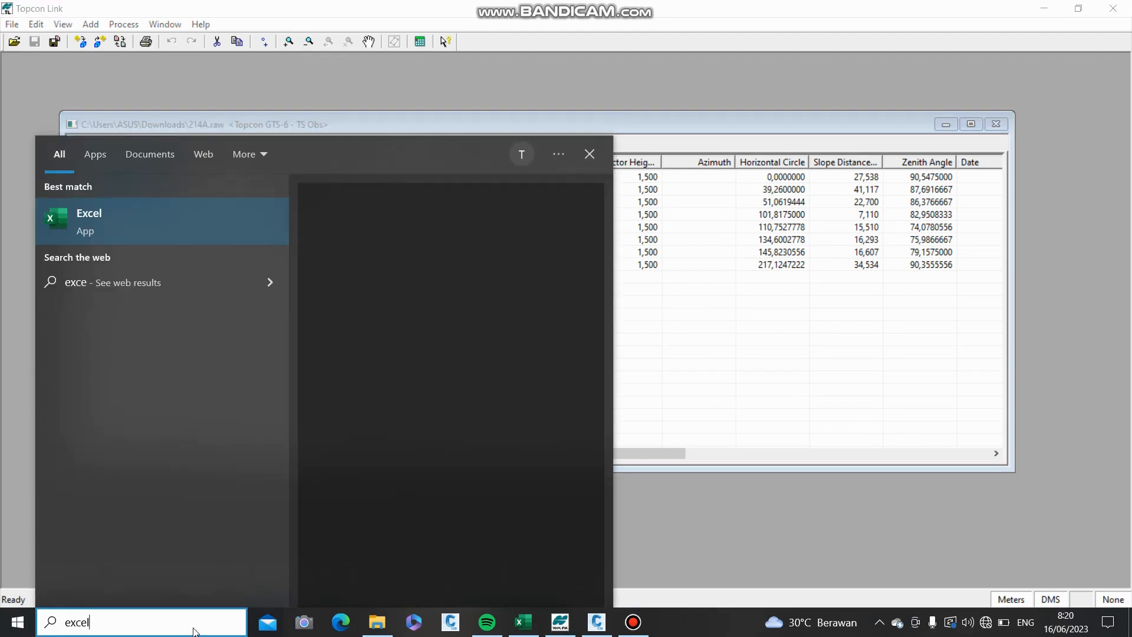
{"action": "key", "text": "Escape"}
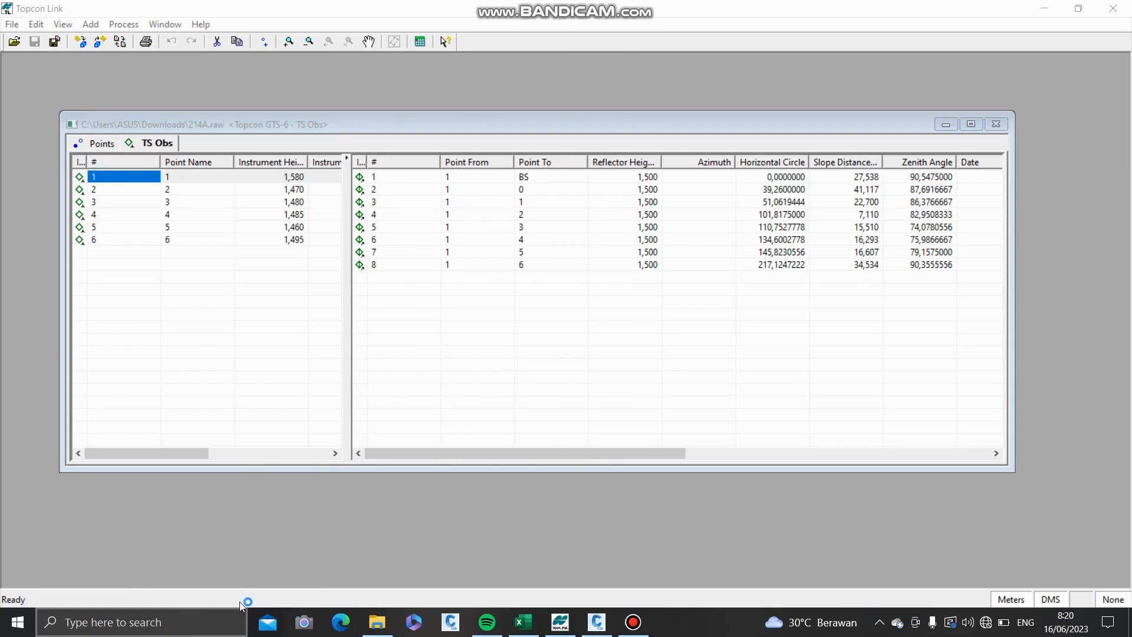
{"action": "key", "text": "alt+Tab"}
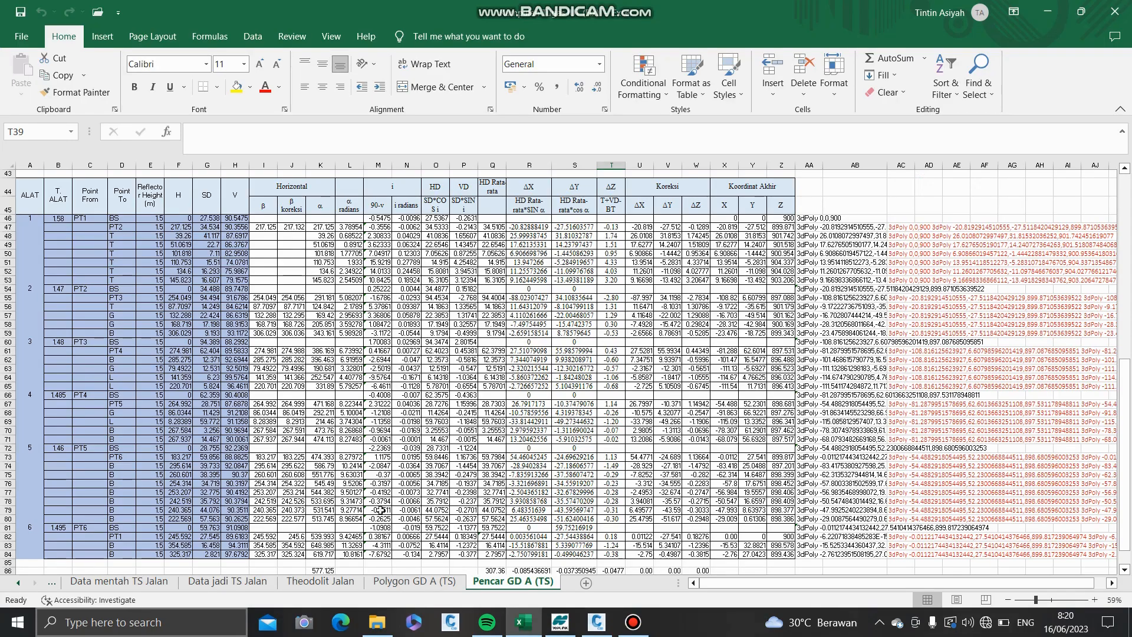
{"action": "key", "text": "ctrl+n"}
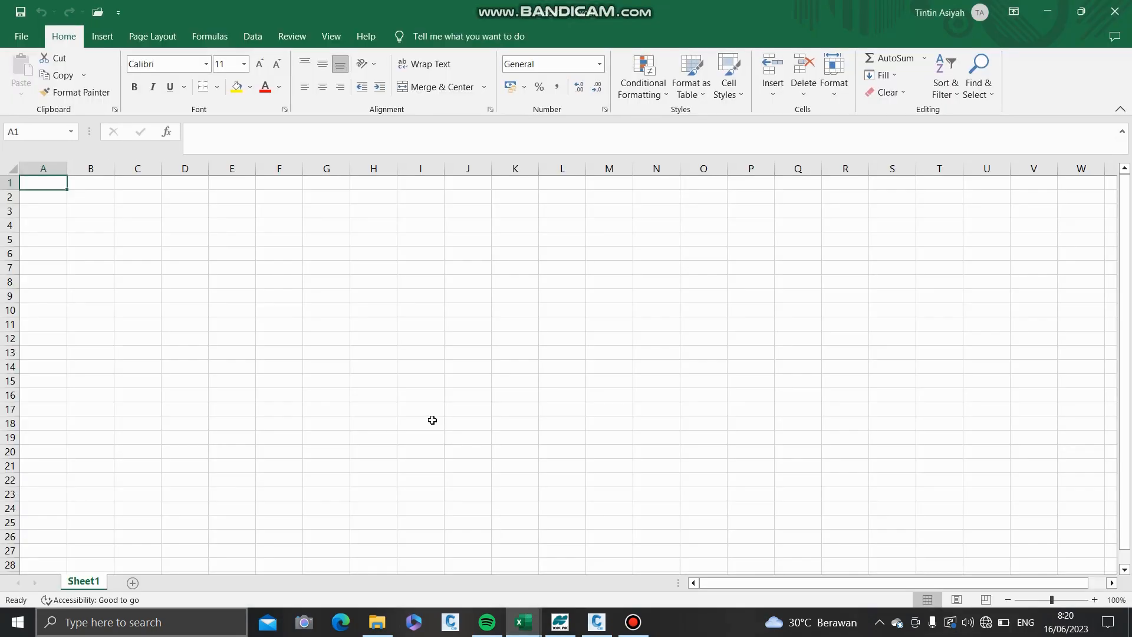
- Copy all observations of station 1 from Topcon Link into Book1 in Excel, starting at cell J6
{"action": "left_click", "coordinate": [561, 620]}
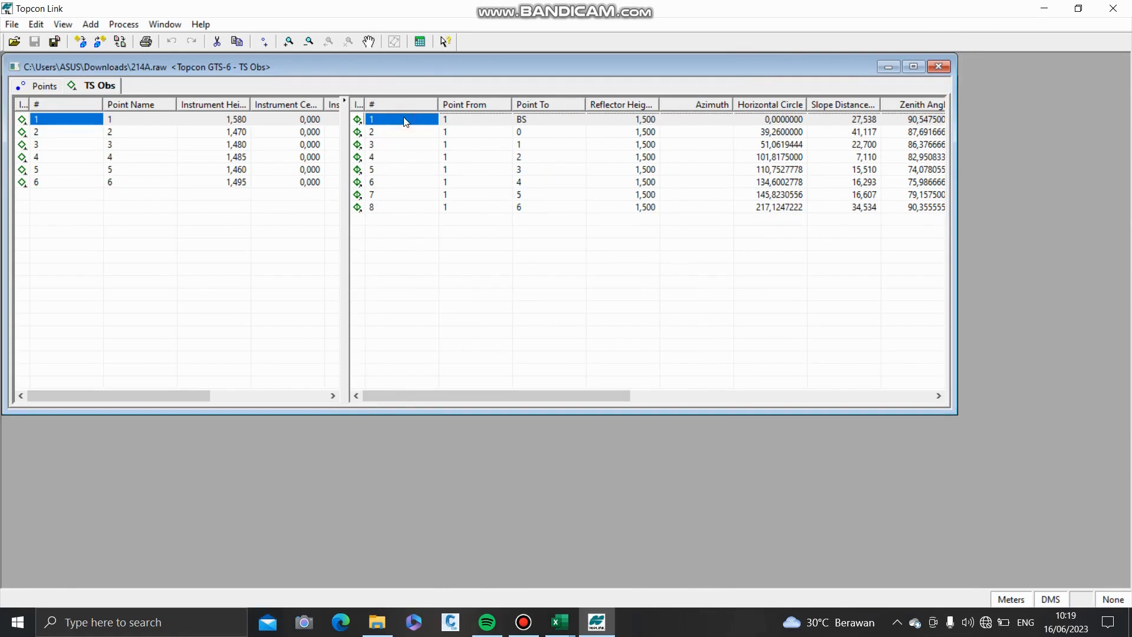
{"action": "key", "text": "ctrl+a"}
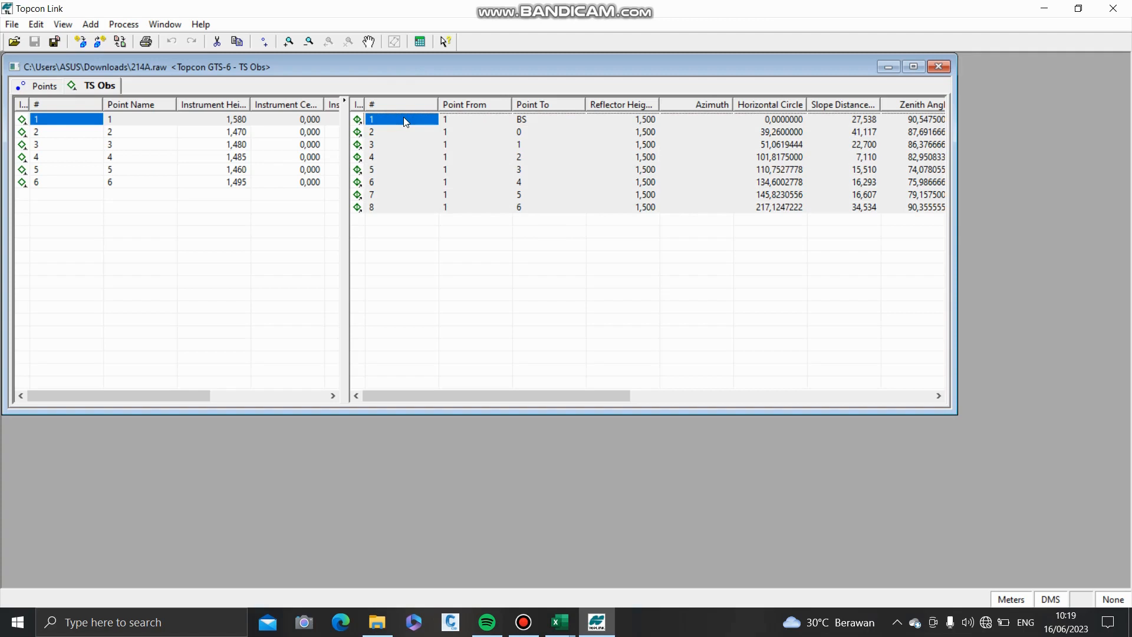
{"action": "mouse_move", "coordinate": [560, 622]}
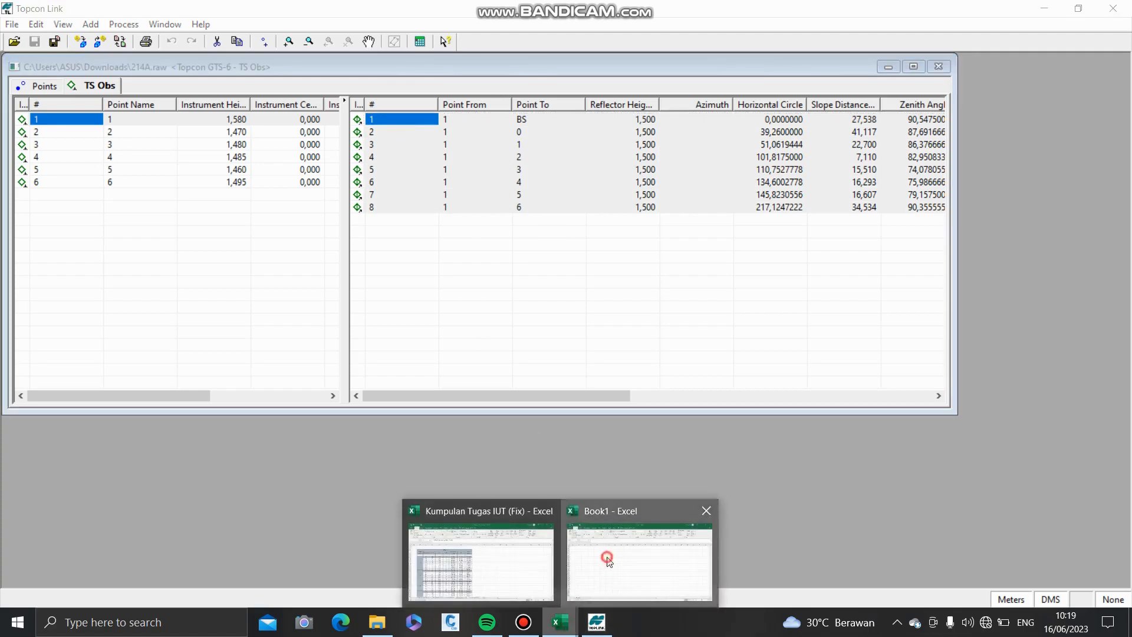
{"action": "left_click", "coordinate": [608, 557]}
{"action": "left_click", "coordinate": [328, 257]}
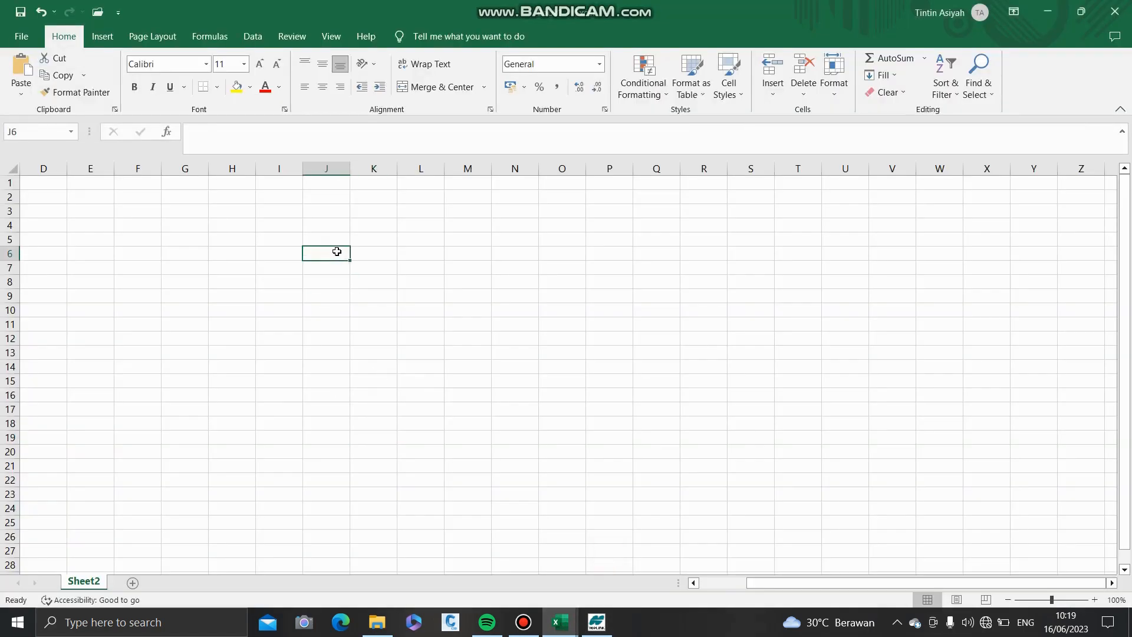
{"action": "key", "text": "ctrl+v"}
{"action": "left_click", "coordinate": [336, 390]}
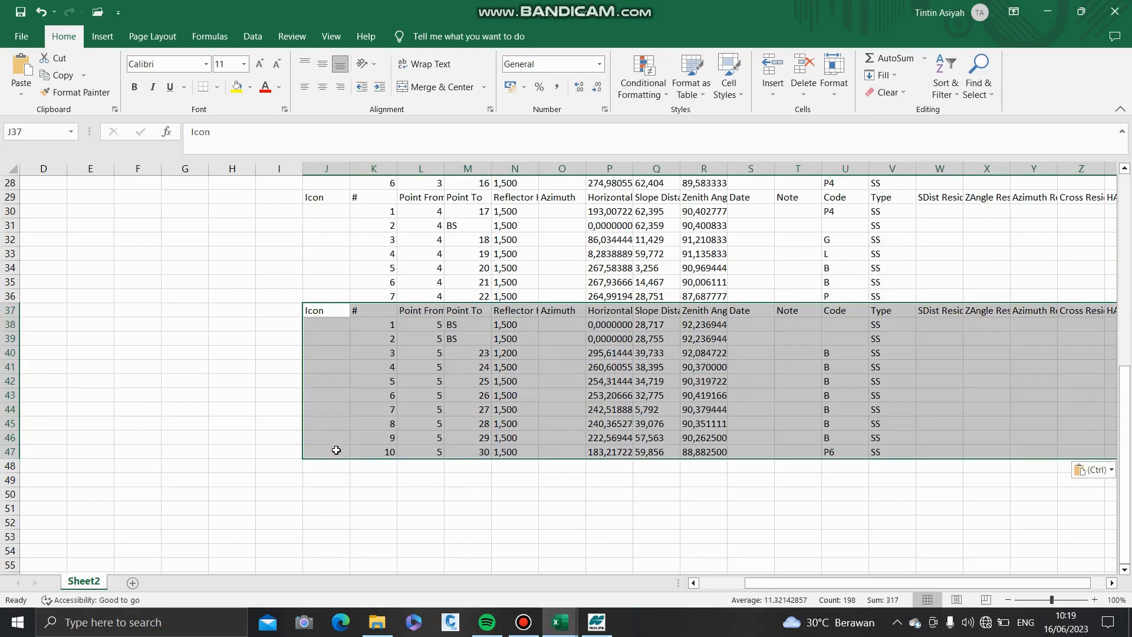
- Copy all observations of station 6 from Topcon Link into Book1 in Excel, starting at cell J48
{"action": "left_click", "coordinate": [328, 467]}
{"action": "left_click", "coordinate": [597, 622]}
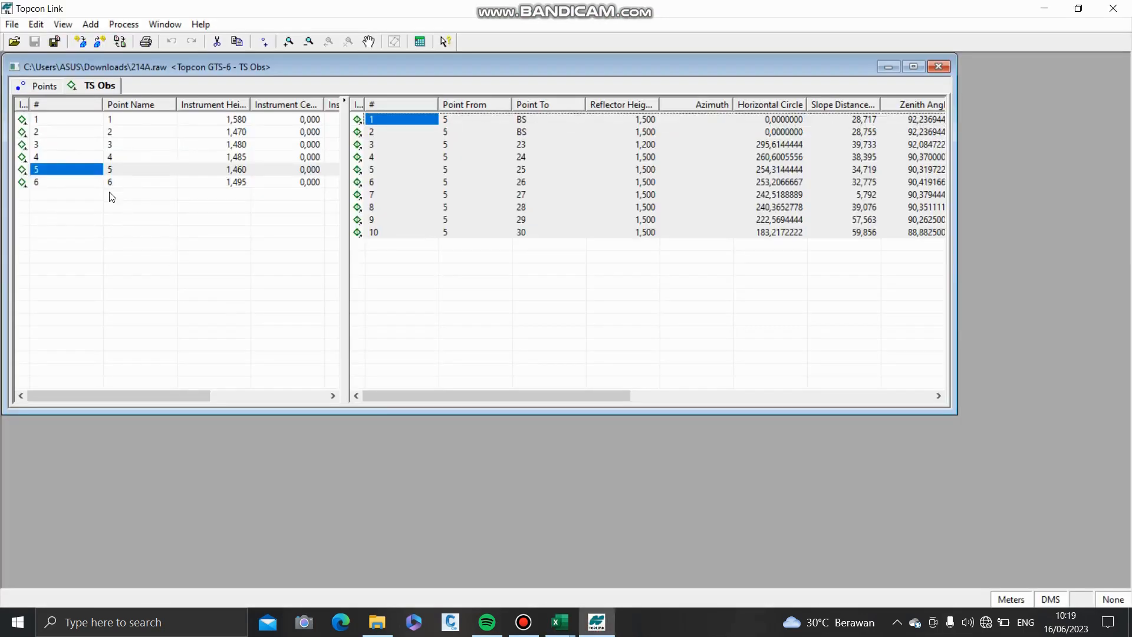
{"action": "left_click", "coordinate": [76, 183]}
{"action": "left_click", "coordinate": [396, 118]}
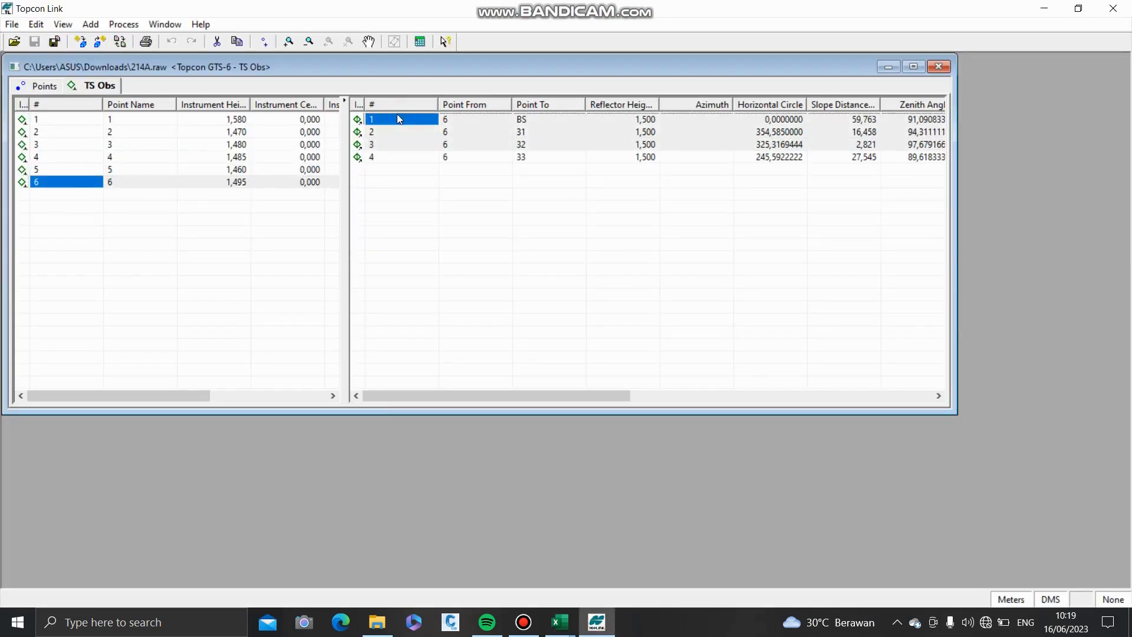
{"action": "left_click", "coordinate": [560, 622]}
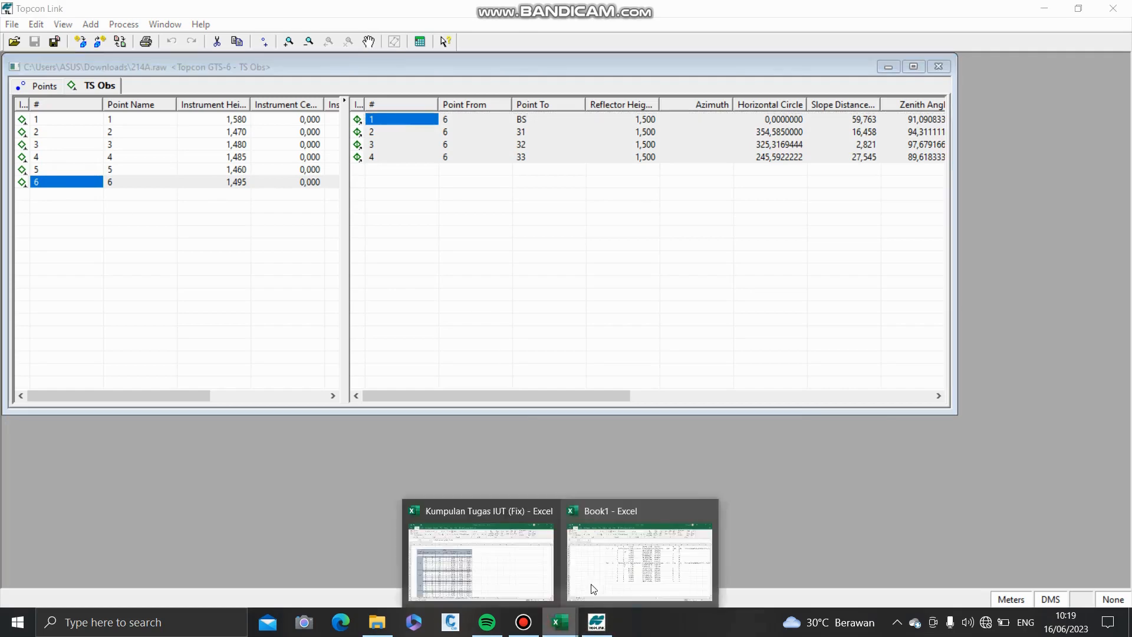
{"action": "left_click", "coordinate": [588, 596]}
{"action": "key", "text": "ctrl+v"}
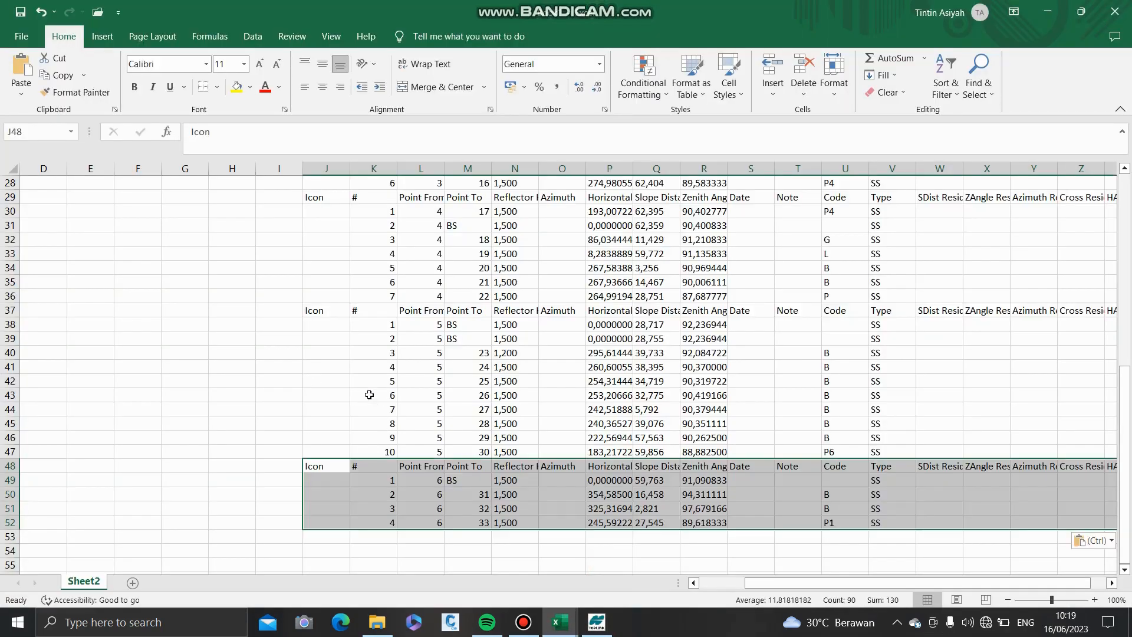
- Delete the Icon column from the pasted observation table
{"action": "scroll", "coordinate": [369, 395], "scroll_direction": "up", "scroll_amount": 9}
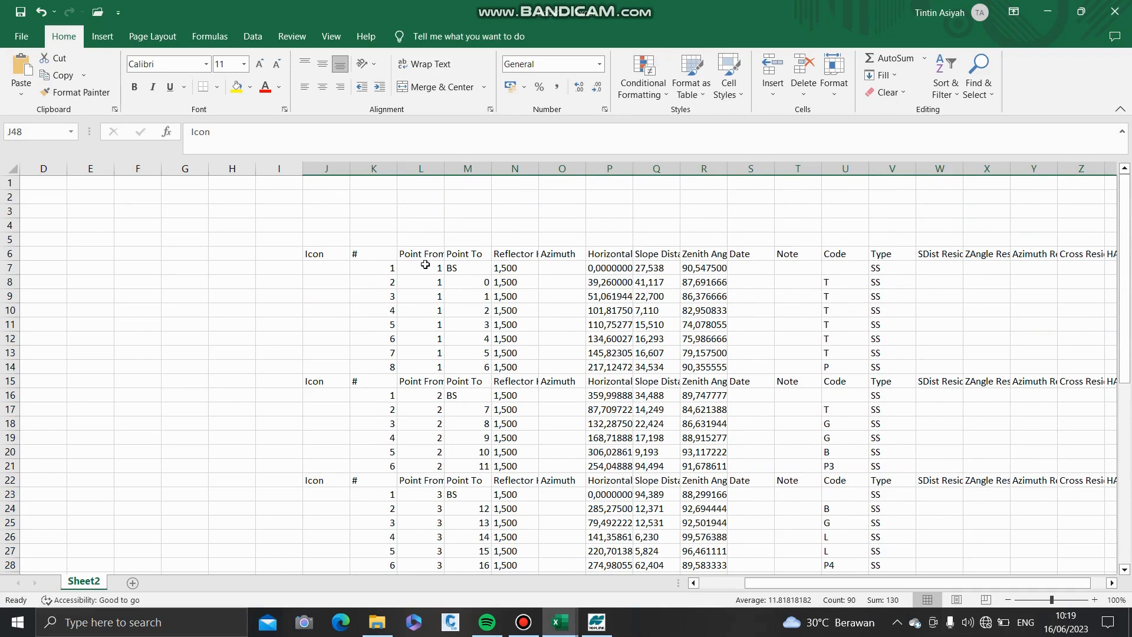
{"action": "scroll", "coordinate": [431, 275], "scroll_direction": "down", "scroll_amount": 2}
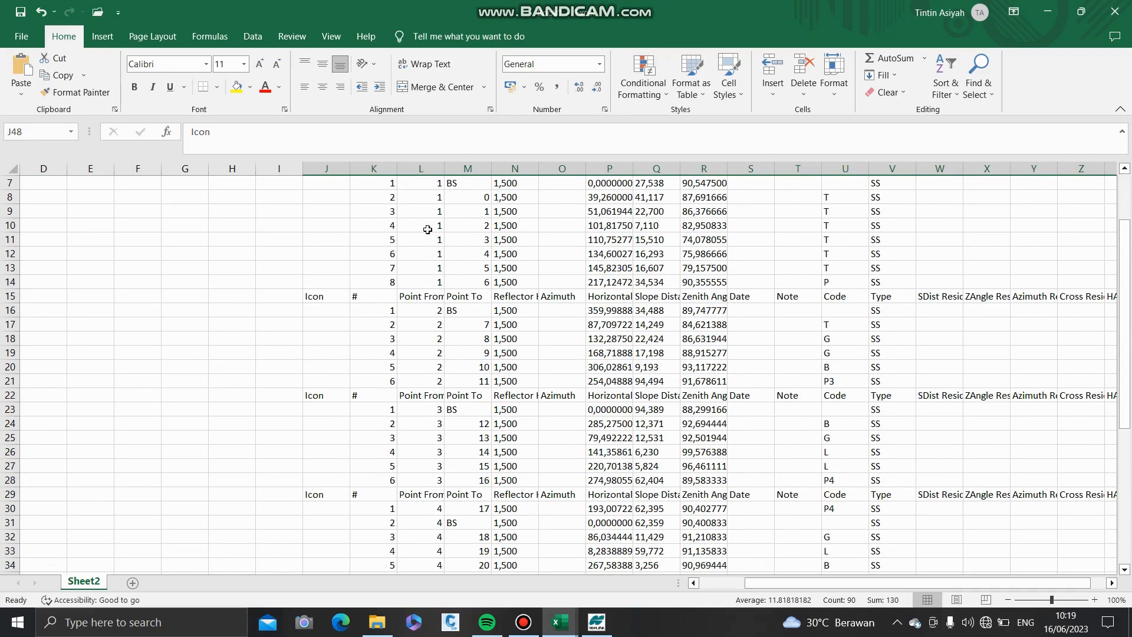
{"action": "scroll", "coordinate": [434, 248], "scroll_direction": "down", "scroll_amount": 2}
{"action": "scroll", "coordinate": [437, 270], "scroll_direction": "down", "scroll_amount": 6}
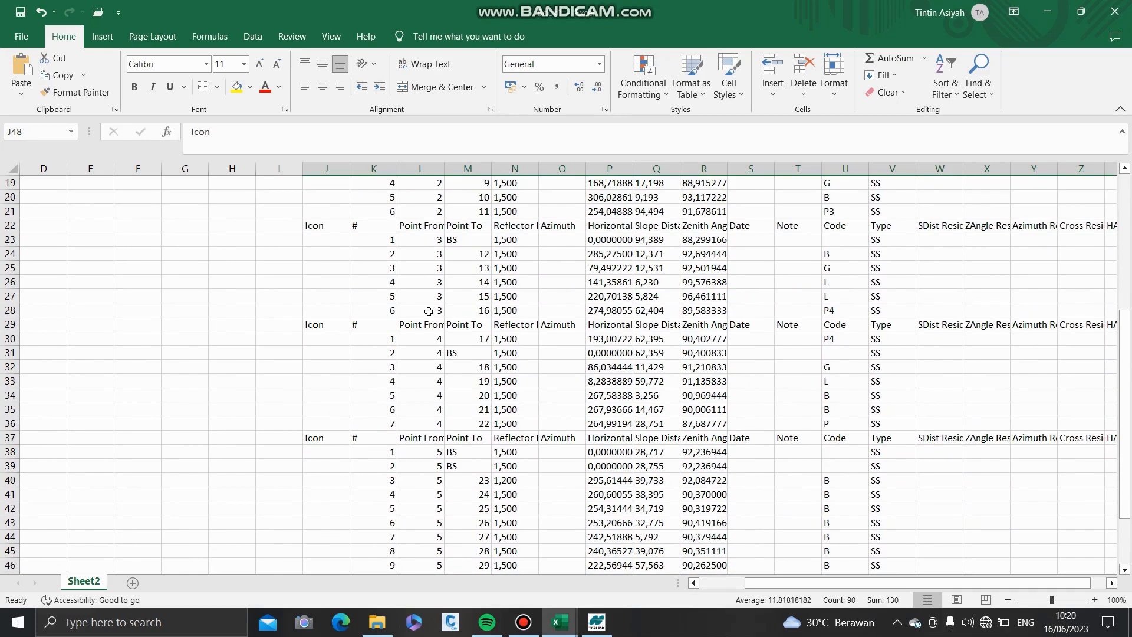
{"action": "scroll", "coordinate": [430, 357], "scroll_direction": "down", "scroll_amount": 2}
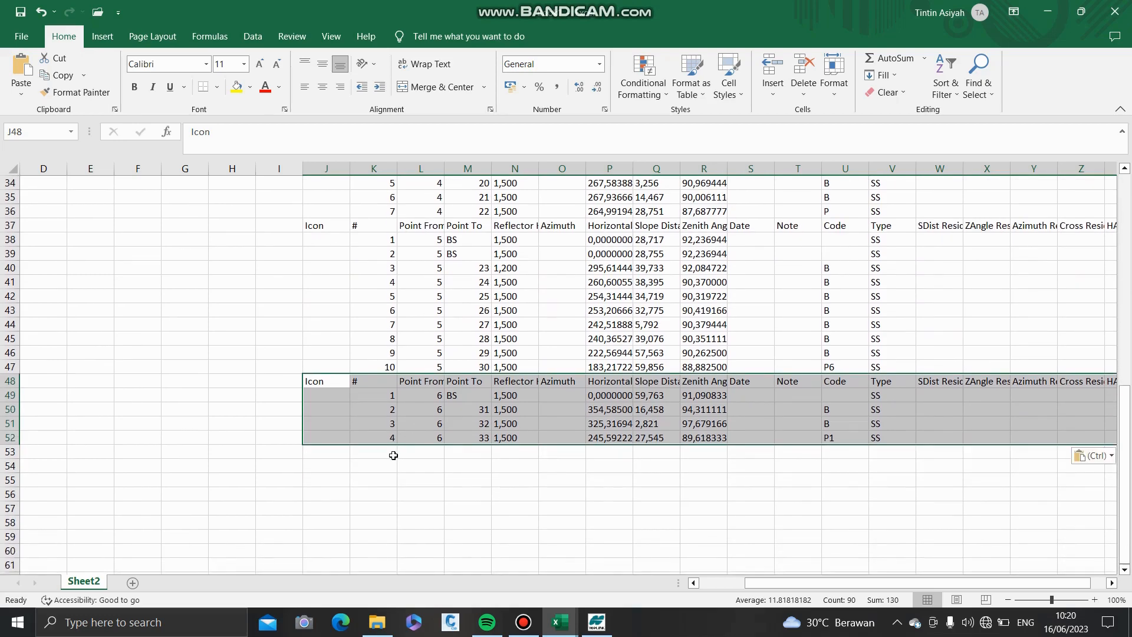
{"action": "scroll", "coordinate": [395, 413], "scroll_direction": "up", "scroll_amount": 12}
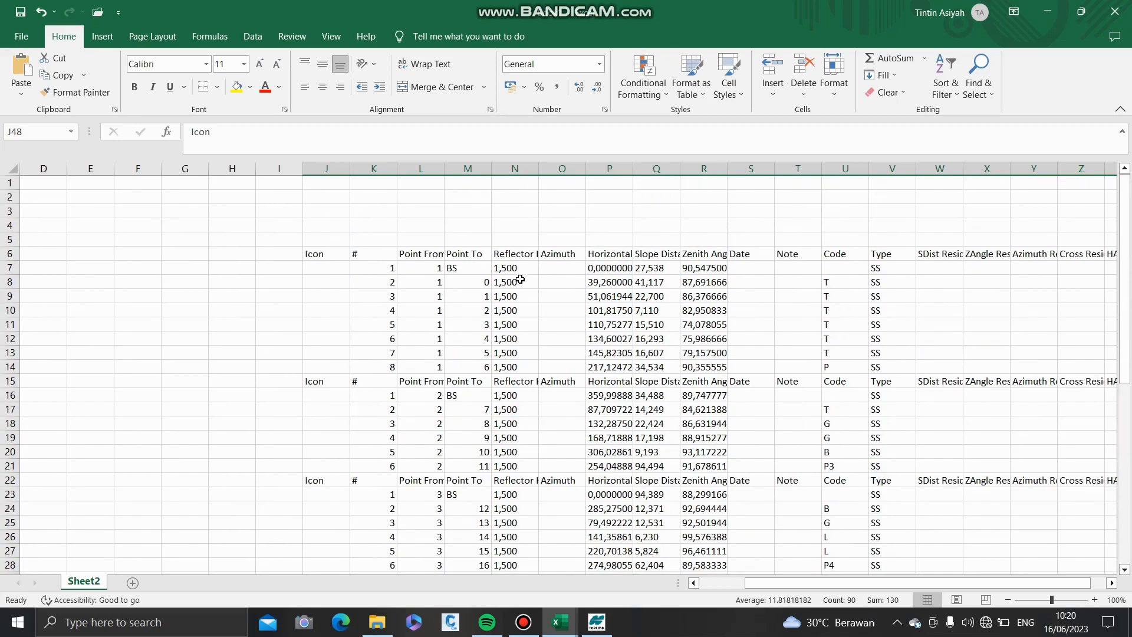
{"action": "scroll", "coordinate": [522, 276], "scroll_direction": "right", "scroll_amount": 4}
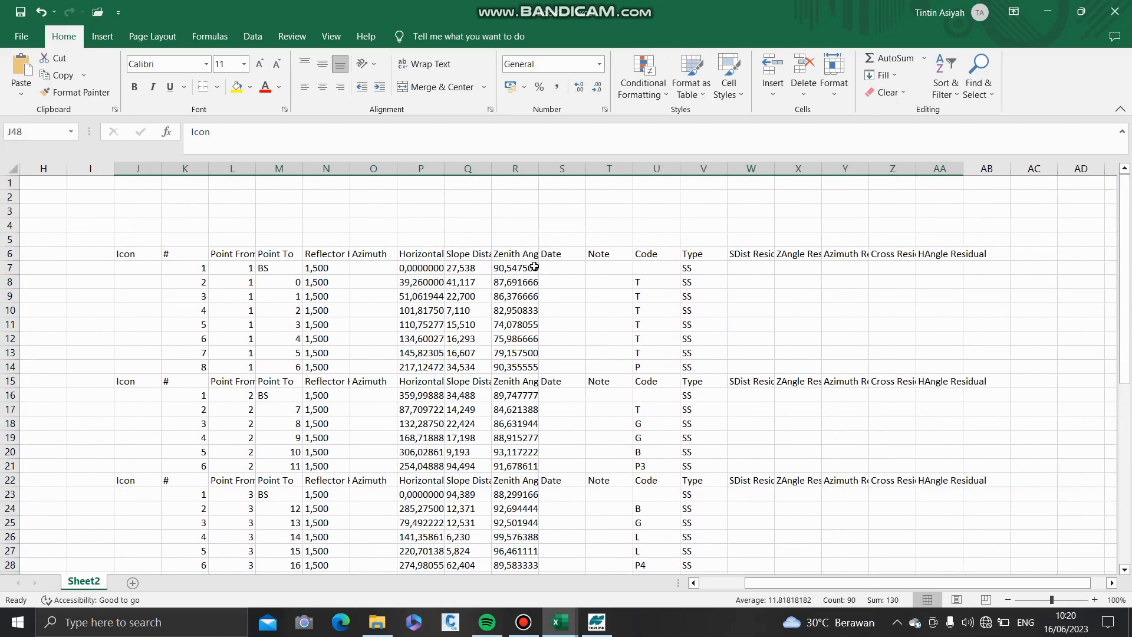
{"action": "left_click", "coordinate": [139, 168]}
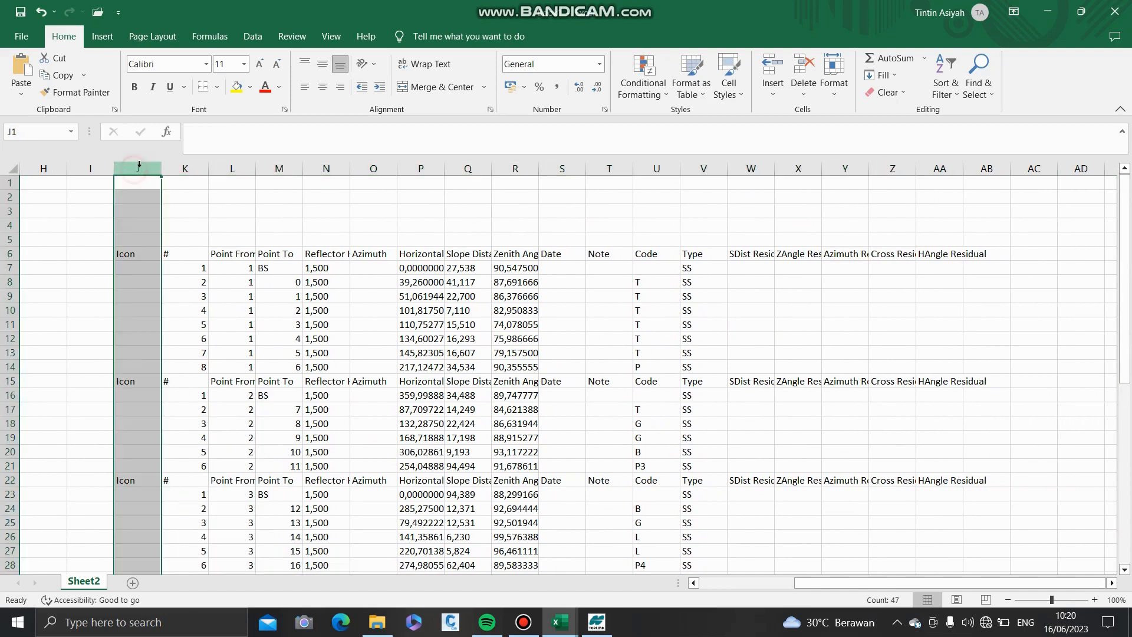
{"action": "right_click", "coordinate": [141, 169]}
{"action": "left_click", "coordinate": [177, 314]}
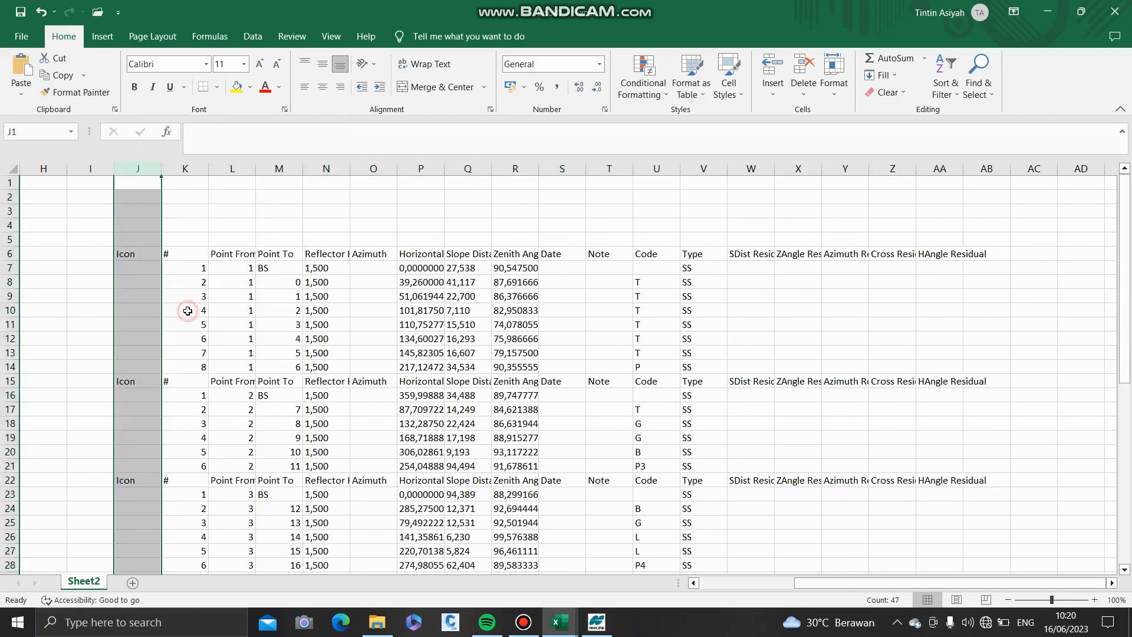
{"action": "left_click", "coordinate": [743, 313]}
- Delete the five residual columns, SDist Residual through HAngle Residual, together with the blank column AA
{"action": "left_click_drag", "start_coordinate": [699, 168], "coordinate": [939, 212]}
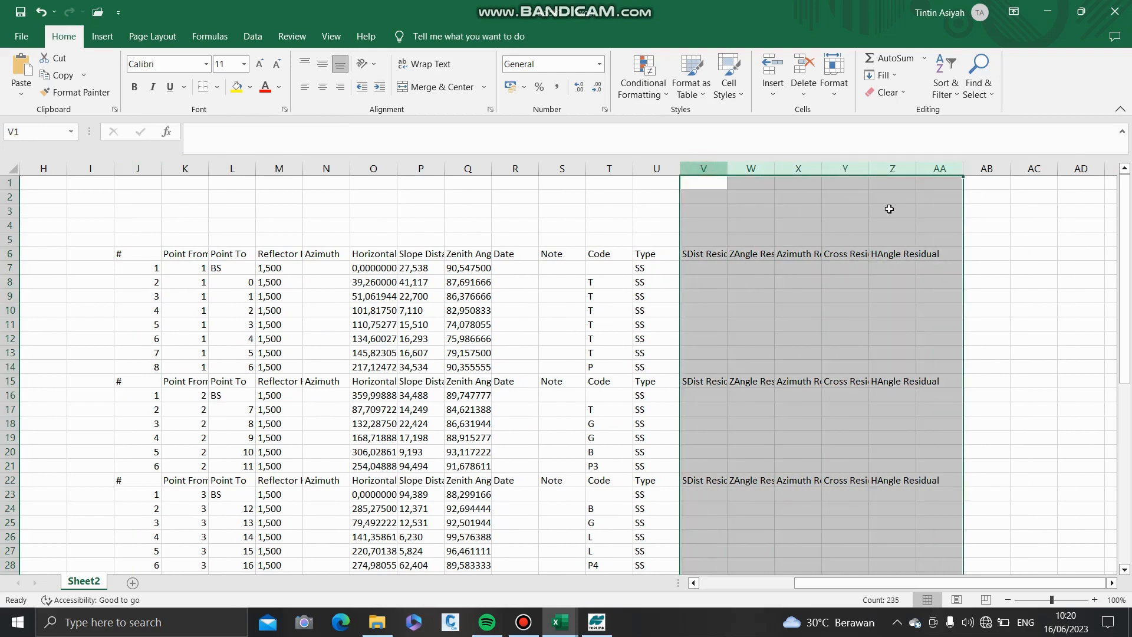
{"action": "right_click", "coordinate": [745, 177]}
{"action": "left_click", "coordinate": [802, 321]}
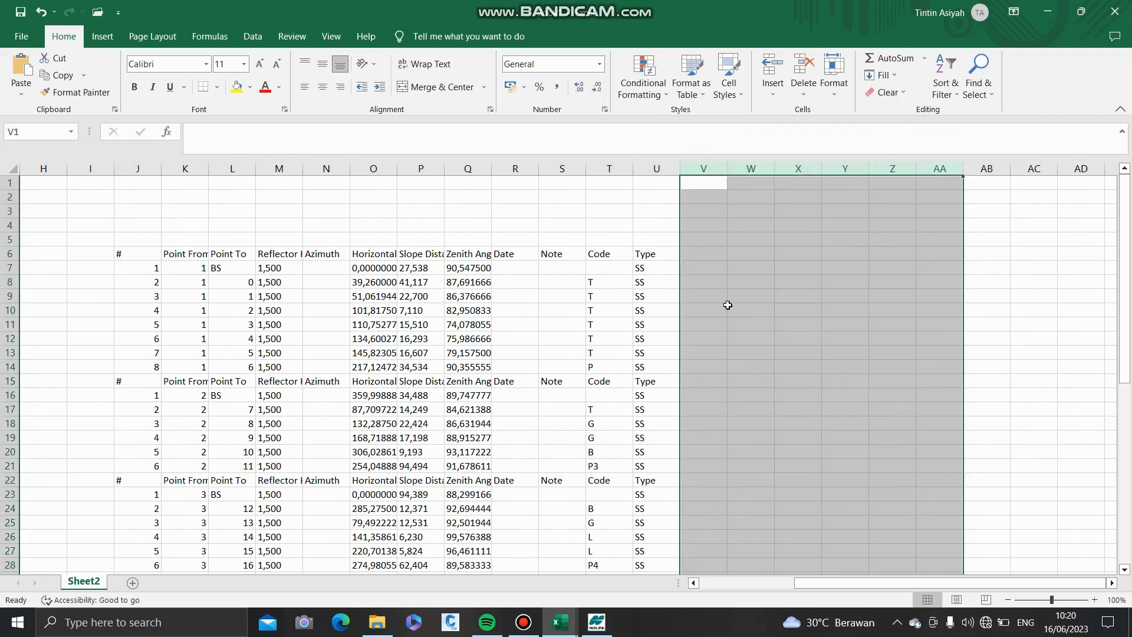
{"action": "left_click", "coordinate": [748, 310]}
- Delete the # numbering column so the table starts with Point From
{"action": "scroll", "coordinate": [202, 324], "scroll_direction": "left", "scroll_amount": 3}
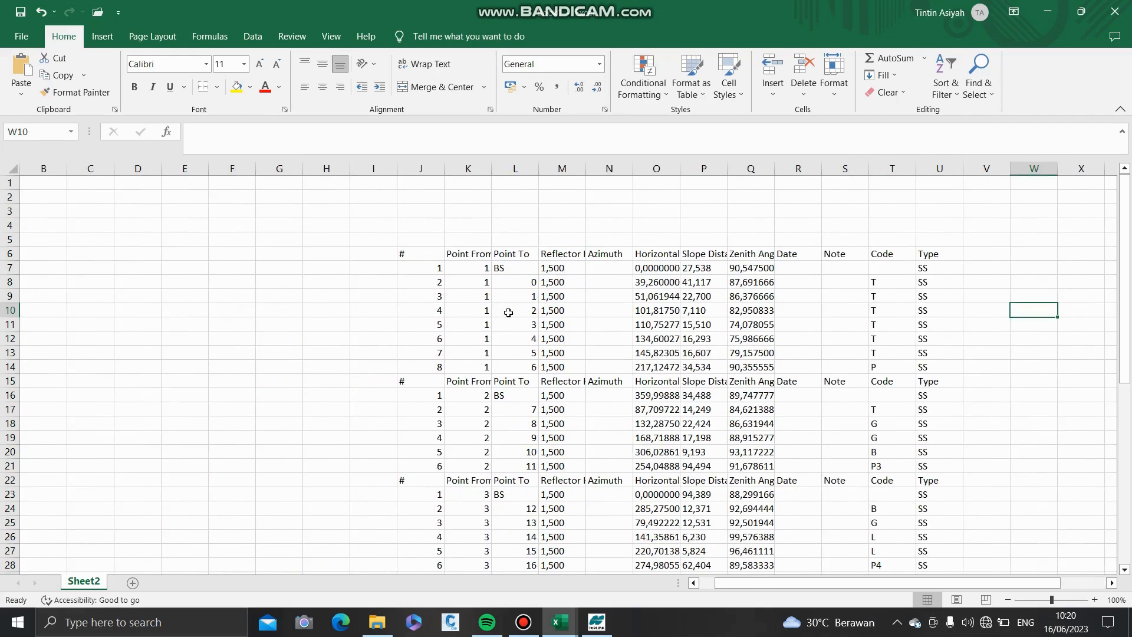
{"action": "left_click", "coordinate": [424, 168]}
{"action": "right_click", "coordinate": [421, 171]}
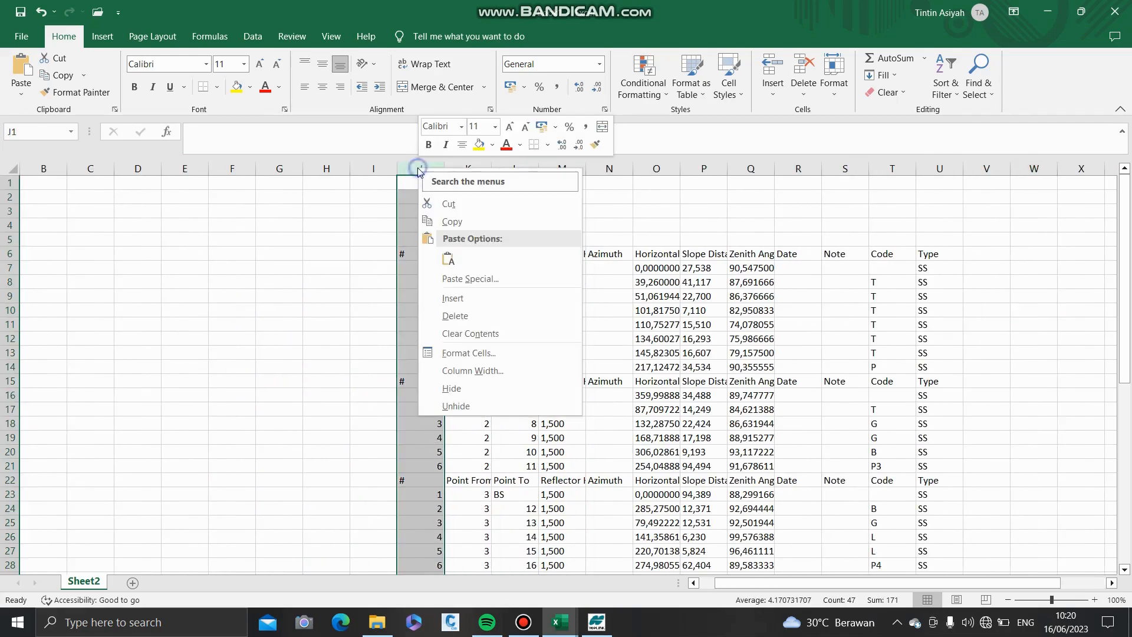
{"action": "left_click", "coordinate": [478, 317]}
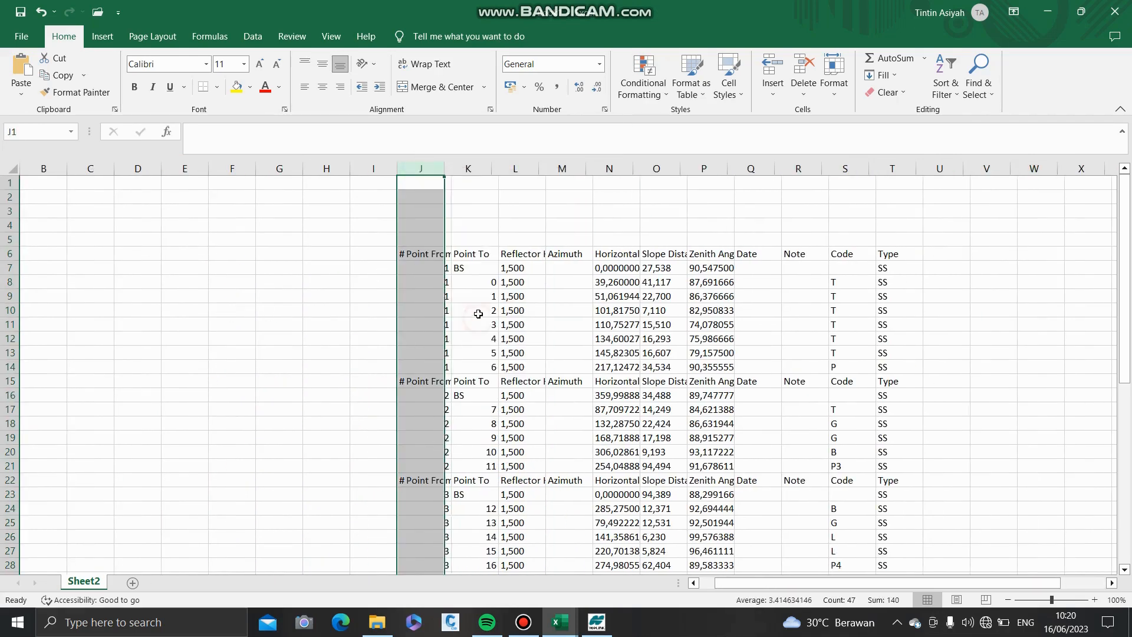
{"action": "left_click", "coordinate": [366, 255]}
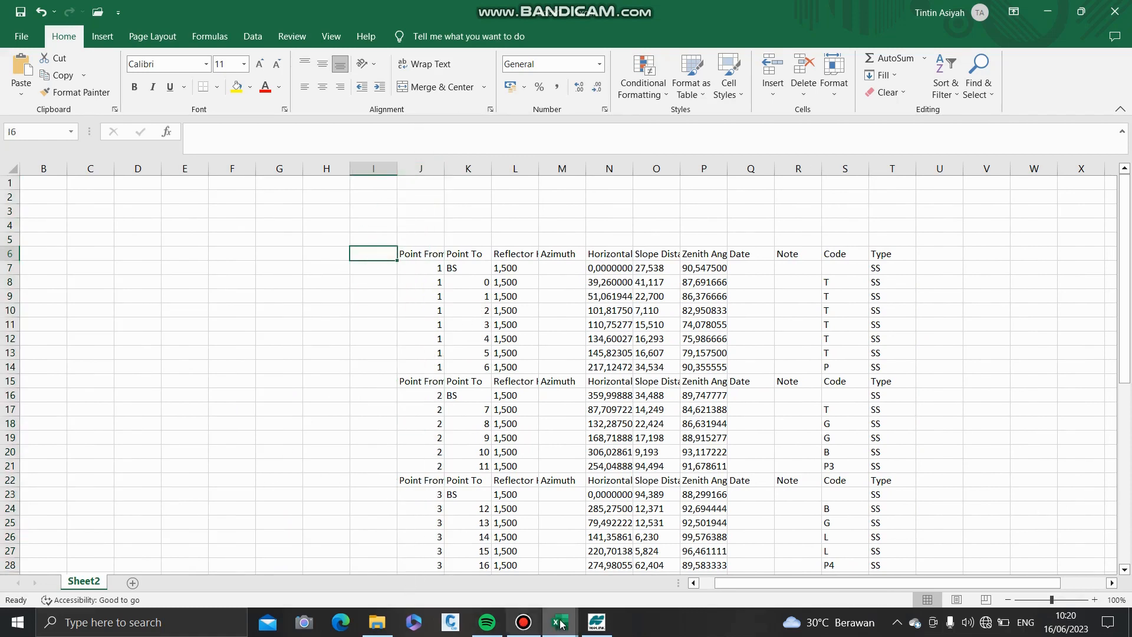
- Widen the Instrument Height column in Topcon Link, and enter station 1's instrument height 1,58 in cell I7 of Book1
{"action": "left_click", "coordinate": [596, 623]}
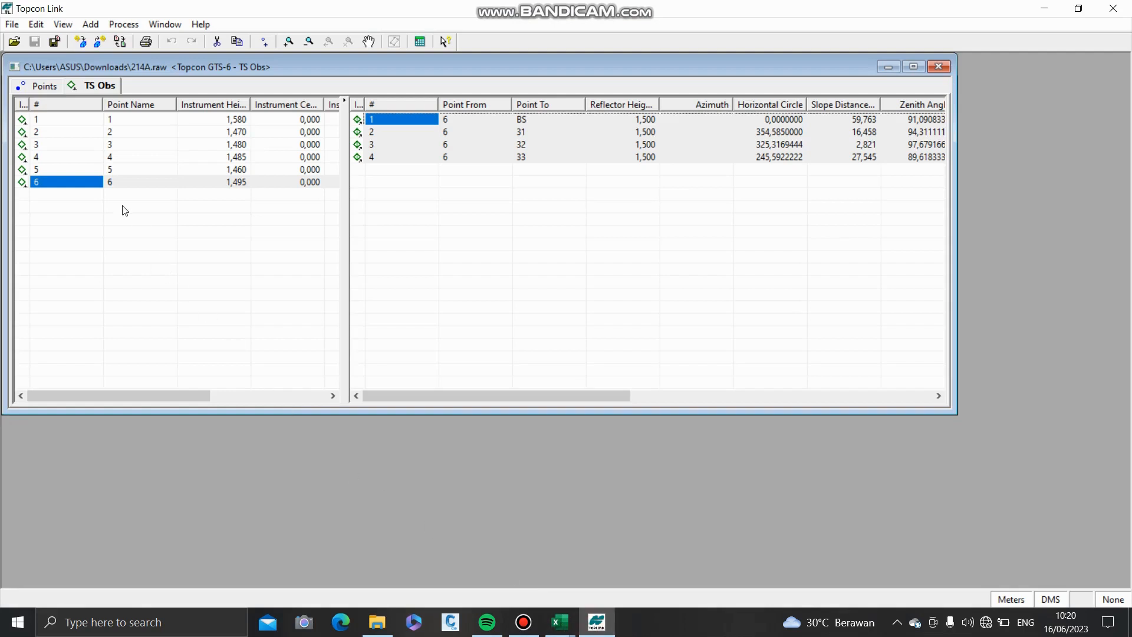
{"action": "left_click_drag", "start_coordinate": [250, 105], "coordinate": [267, 112]}
{"action": "left_click", "coordinate": [245, 118]}
{"action": "left_click", "coordinate": [244, 116]}
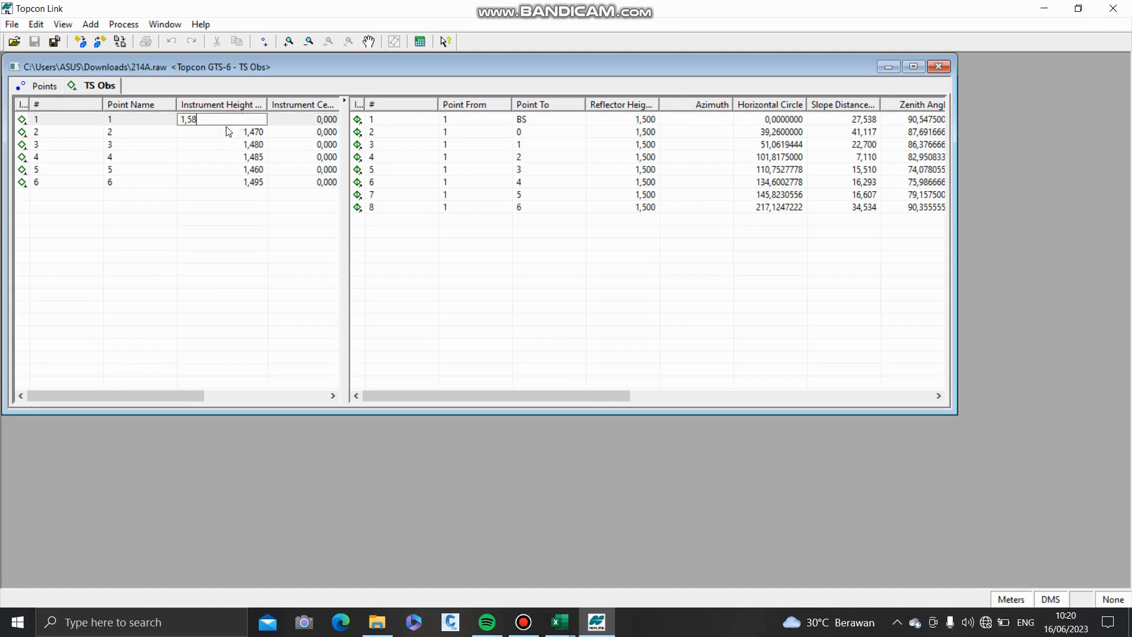
{"action": "mouse_move", "coordinate": [564, 621]}
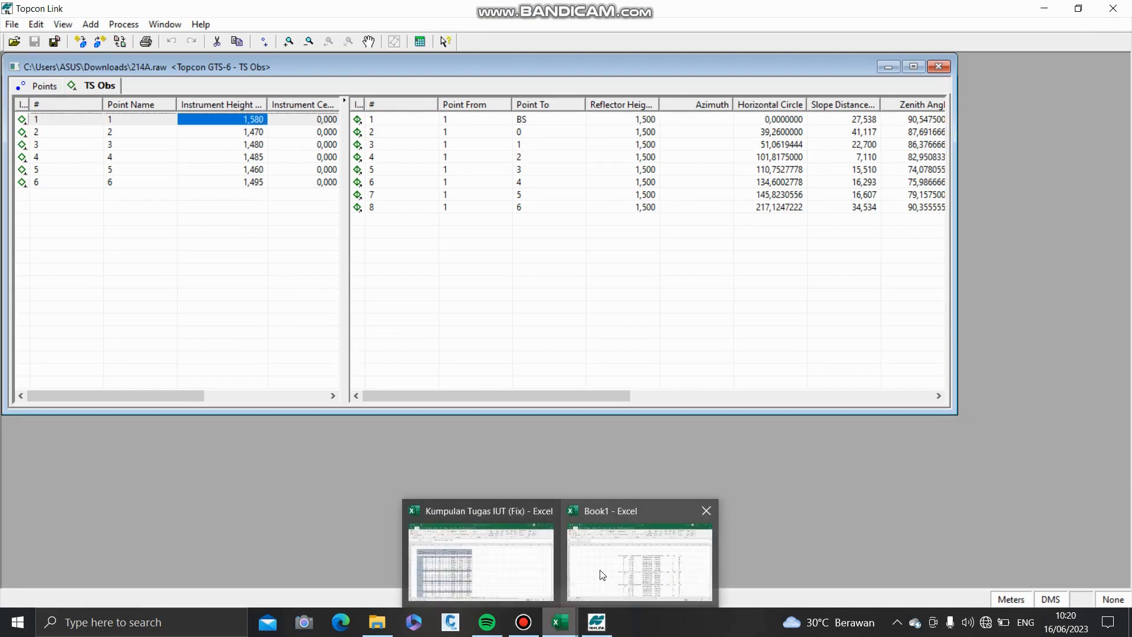
{"action": "left_click", "coordinate": [599, 576]}
{"action": "left_click", "coordinate": [395, 269]}
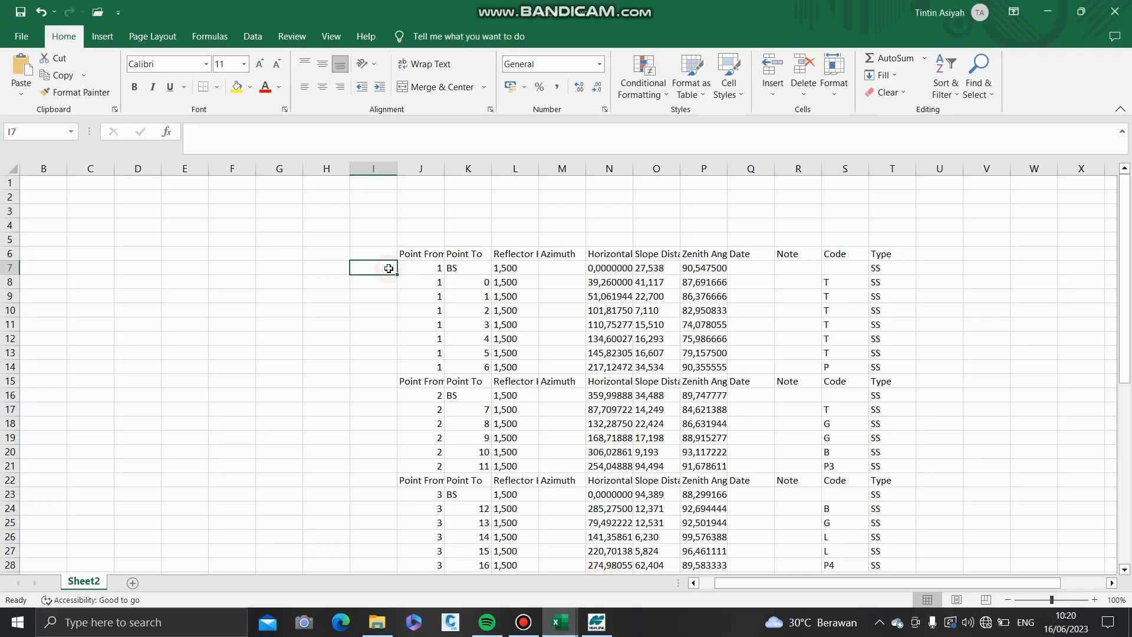
{"action": "type", "text": "1,58"}
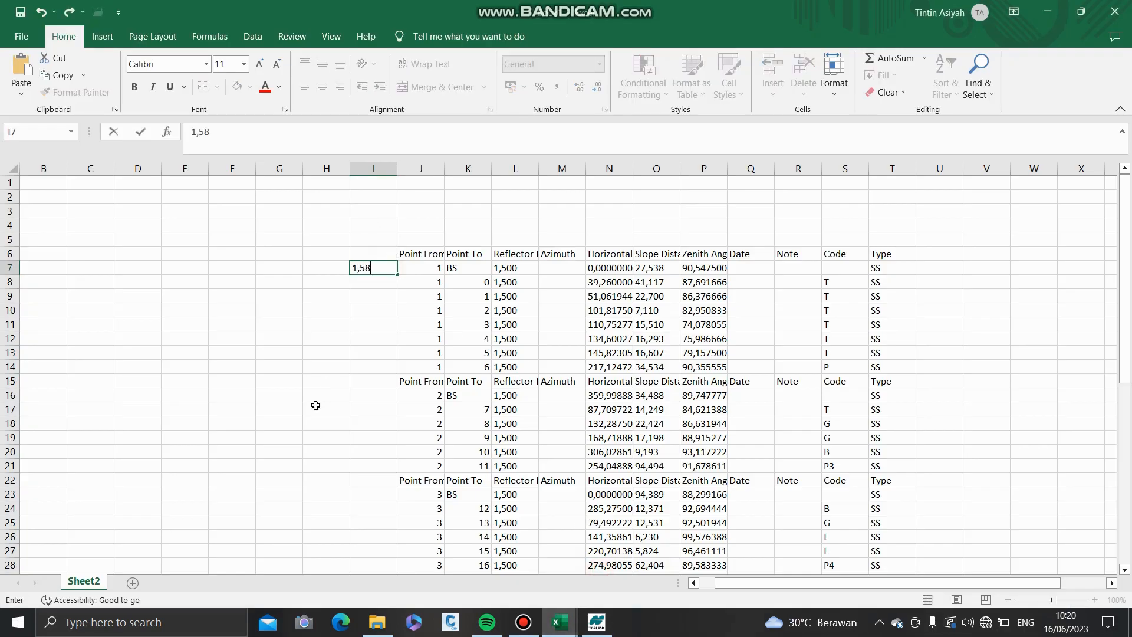
{"action": "left_click", "coordinate": [381, 392]}
- Try to paste station 2's instrument height from Topcon Link into cell I16 of Book1, and undo the paste
{"action": "scroll", "coordinate": [383, 396], "scroll_direction": "down", "scroll_amount": 1}
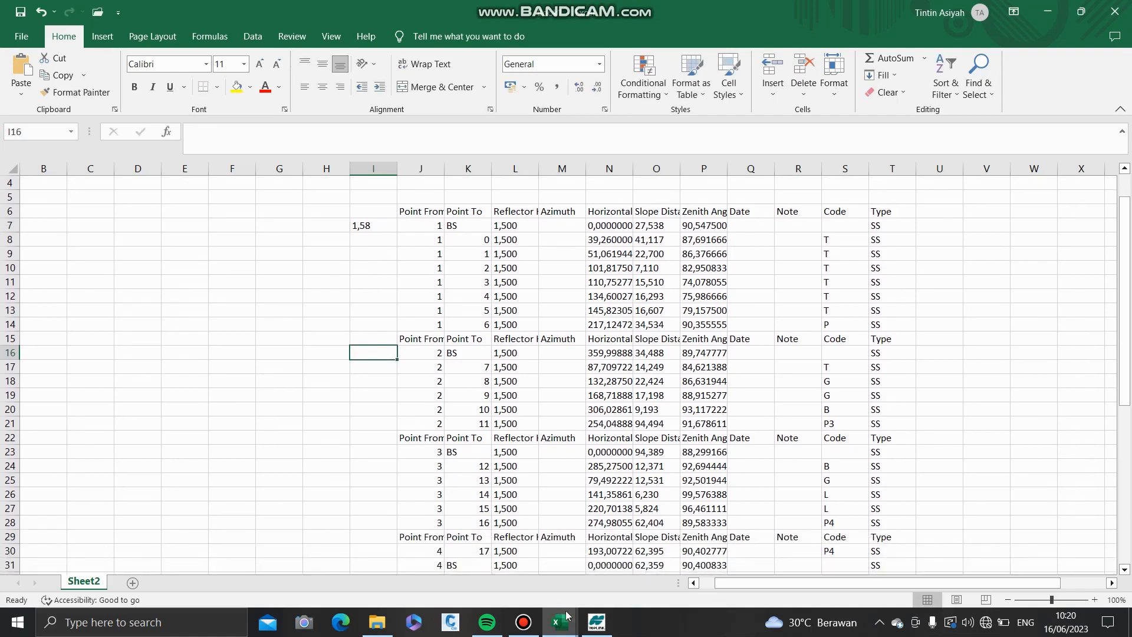
{"action": "left_click", "coordinate": [597, 622]}
{"action": "left_click", "coordinate": [258, 133]}
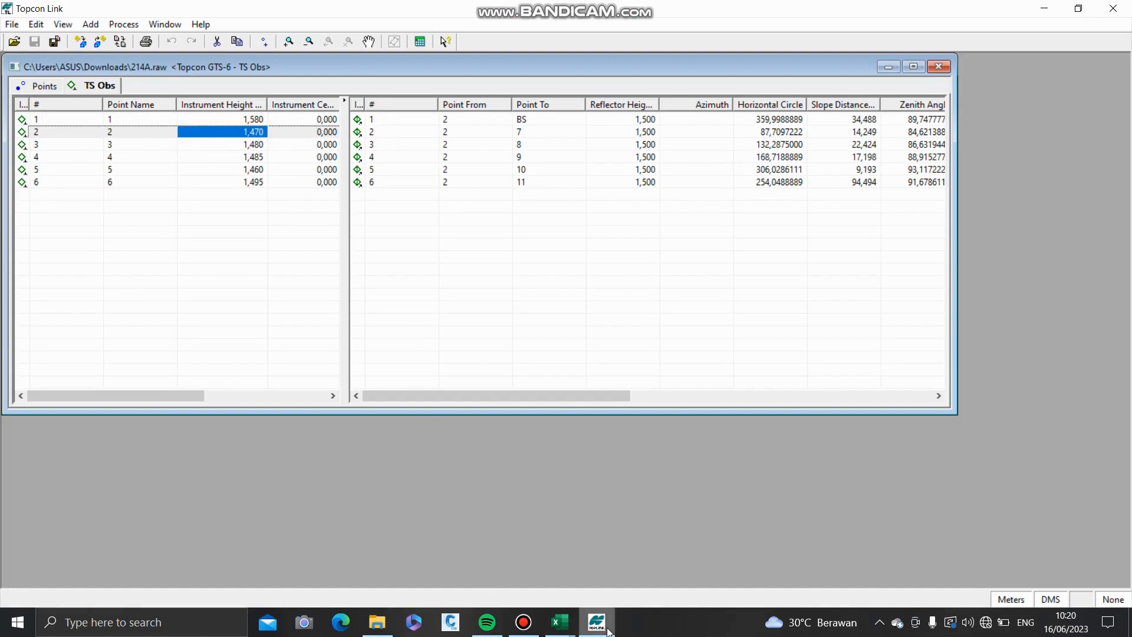
{"action": "left_click", "coordinate": [560, 622]}
{"action": "left_click", "coordinate": [611, 592]}
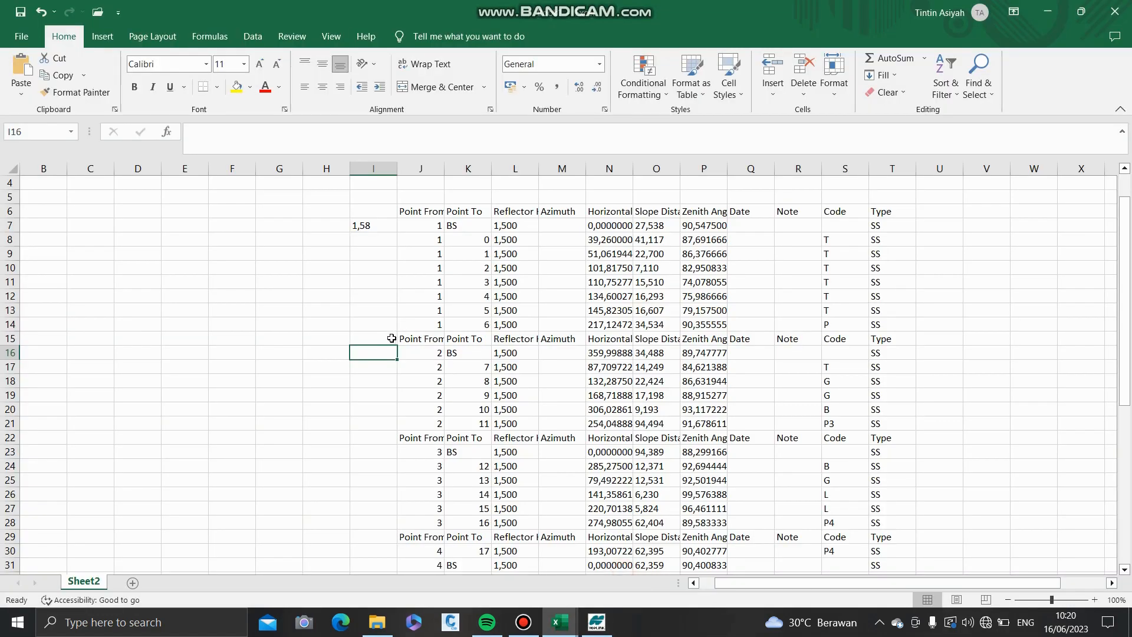
{"action": "key", "text": "ctrl+v"}
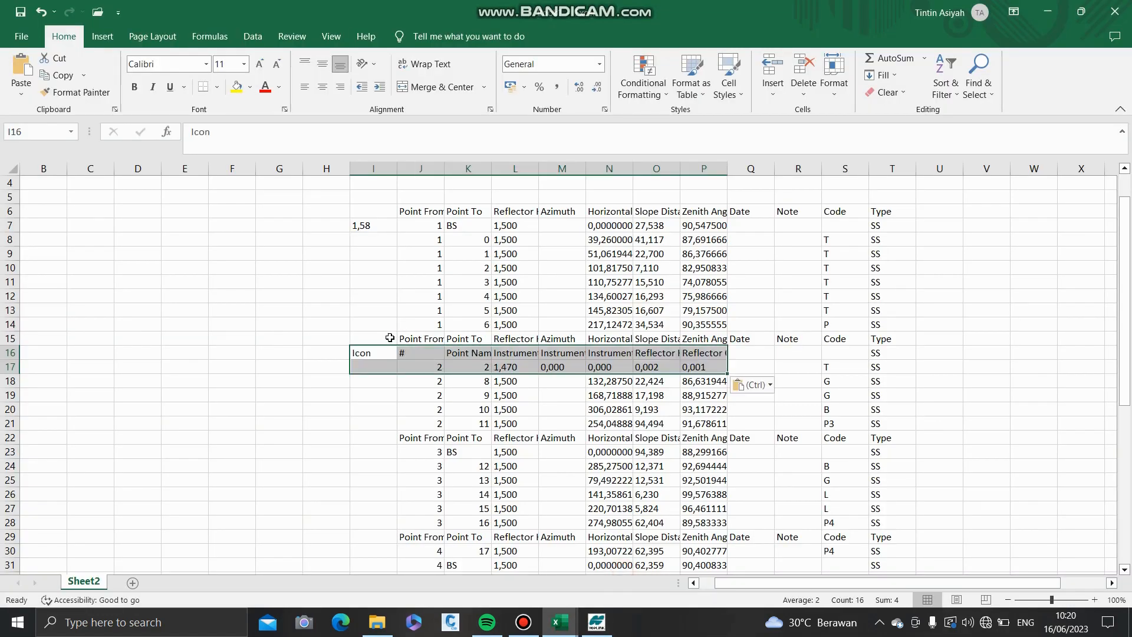
{"action": "key", "text": "ctrl+z"}
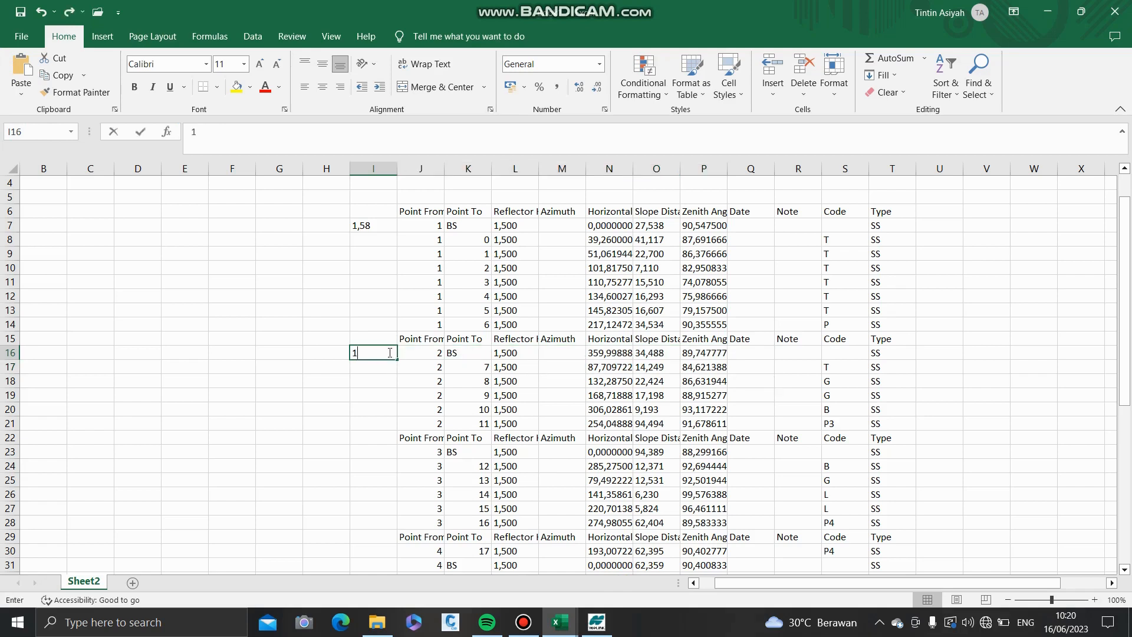
- Enter station 2's instrument height 1,470 in cell I16
{"action": "type", "text": "1,470"}
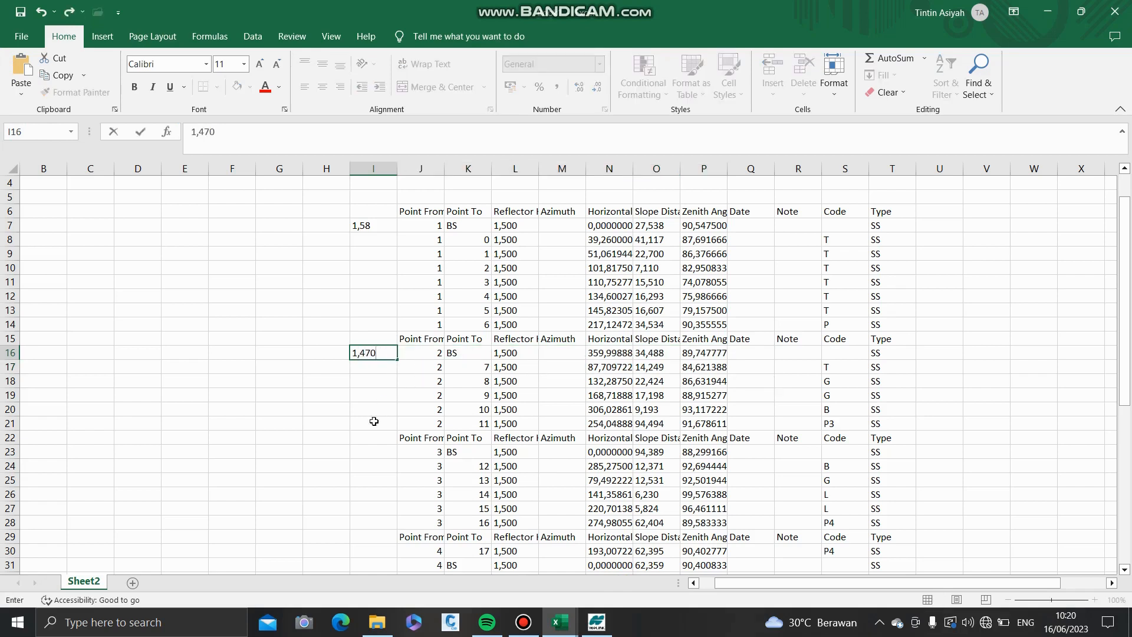
{"action": "left_click", "coordinate": [377, 451]}
{"action": "scroll", "coordinate": [439, 408], "scroll_direction": "down", "scroll_amount": 2}
{"action": "scroll", "coordinate": [440, 407], "scroll_direction": "up", "scroll_amount": 2}
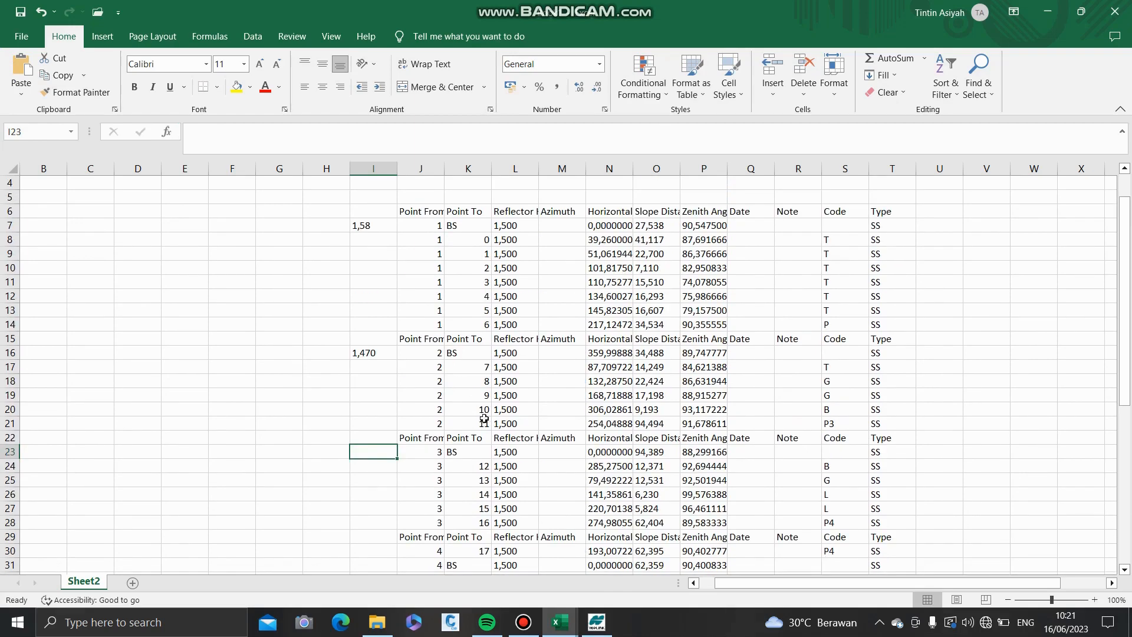
- Check the instrument heights in Topcon Link, and enter 1,480 for station 3 in cell I23 and 1,485 for station 4 in I30
{"action": "left_click", "coordinate": [597, 622]}
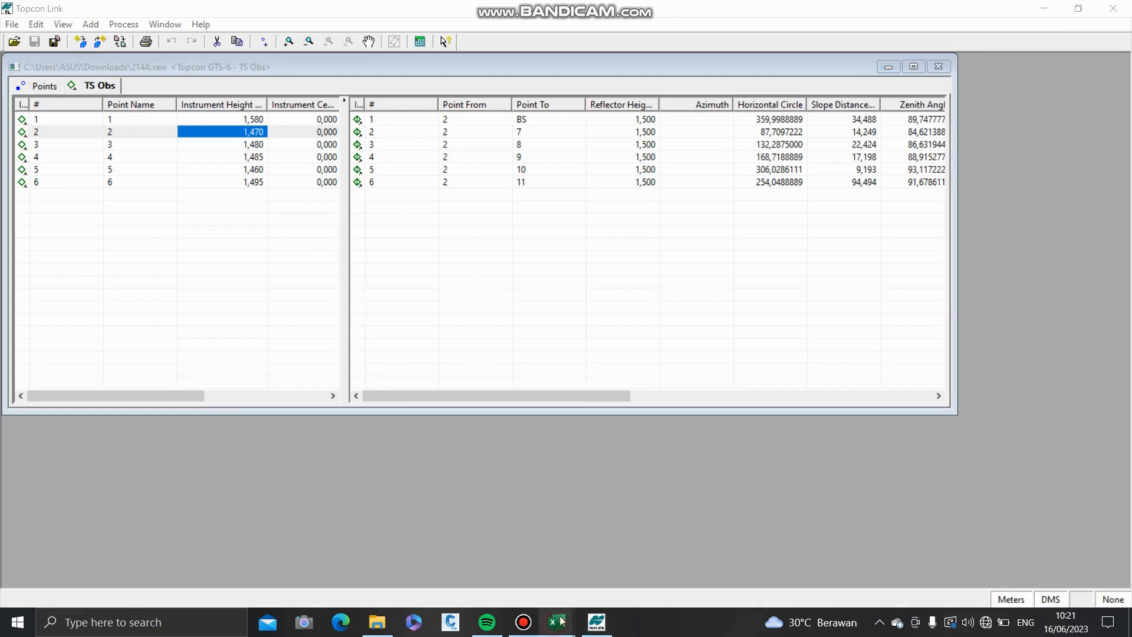
{"action": "mouse_move", "coordinate": [551, 624]}
{"action": "left_click", "coordinate": [611, 581]}
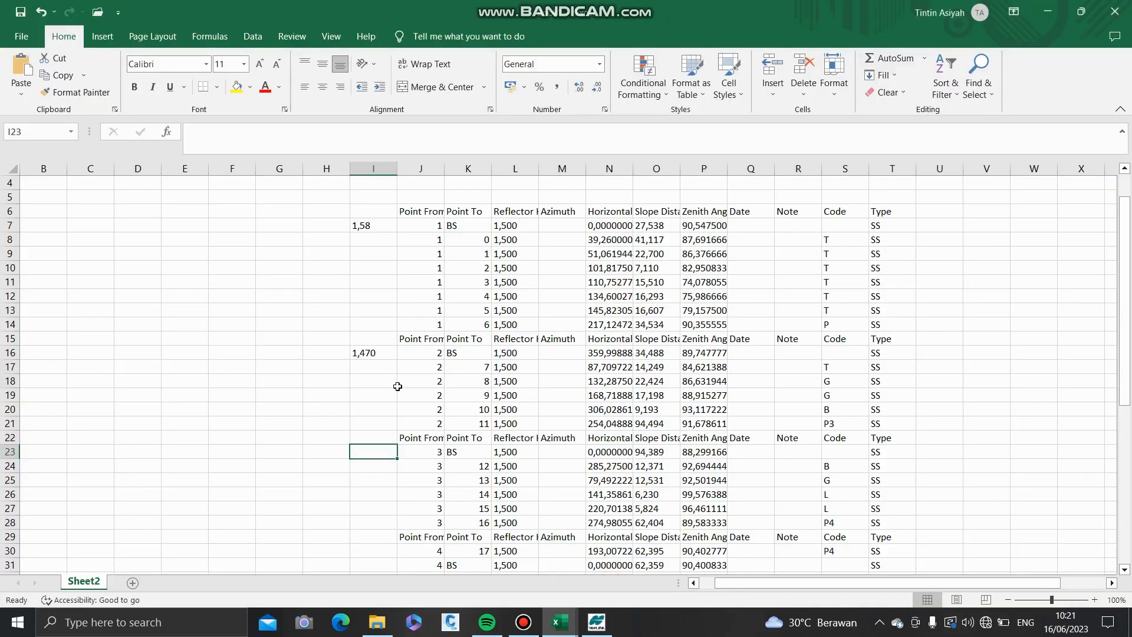
{"action": "scroll", "coordinate": [397, 385], "scroll_direction": "down", "scroll_amount": 2}
{"action": "type", "text": "1,480"}
{"action": "scroll", "coordinate": [374, 379], "scroll_direction": "down", "scroll_amount": 2}
{"action": "left_click", "coordinate": [372, 383]}
{"action": "type", "text": "1,485"}
- Check station 5's instrument height in Topcon Link, and enter 1,460 in cell I38 of Book1
{"action": "scroll", "coordinate": [396, 365], "scroll_direction": "down", "scroll_amount": 3}
{"action": "left_click", "coordinate": [374, 366]}
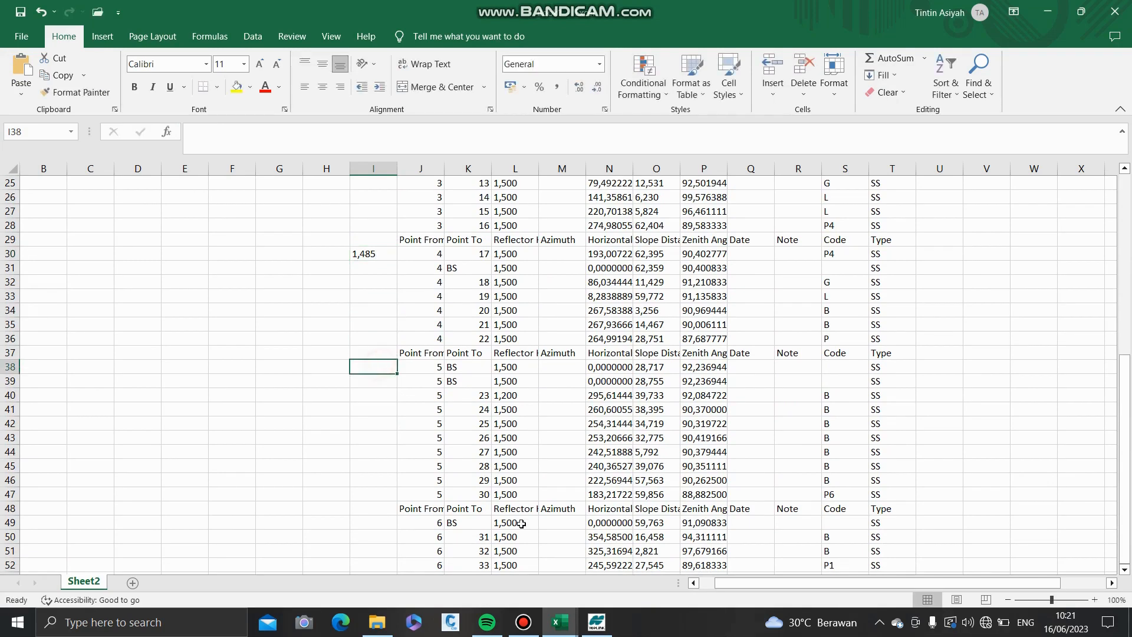
{"action": "left_click", "coordinate": [596, 622]}
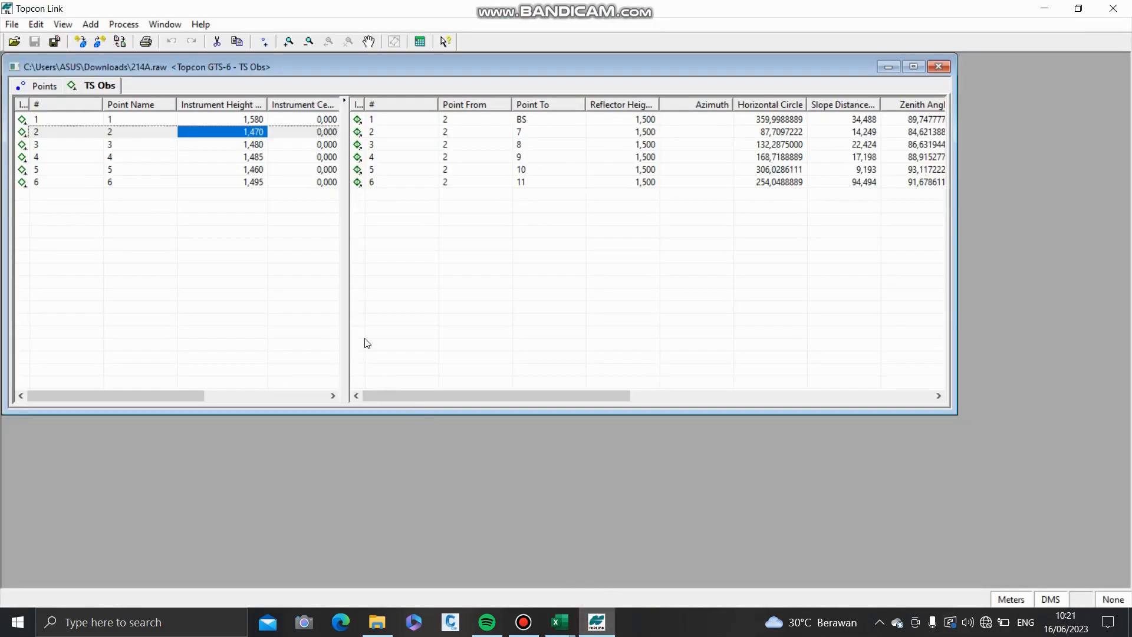
{"action": "mouse_move", "coordinate": [560, 622]}
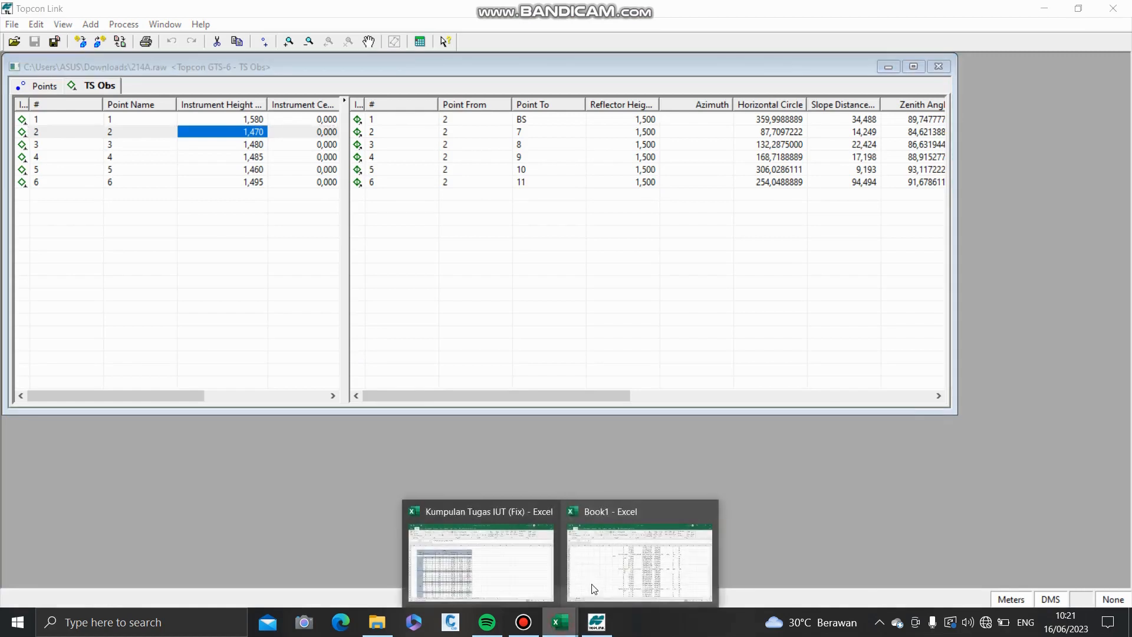
{"action": "left_click", "coordinate": [590, 596]}
{"action": "type", "text": "1,460"}
- Enter station 6's instrument height 1,495 in cell I49
{"action": "scroll", "coordinate": [416, 400], "scroll_direction": "down", "scroll_amount": 3}
{"action": "left_click", "coordinate": [383, 391]}
{"action": "type", "text": "1,495"}
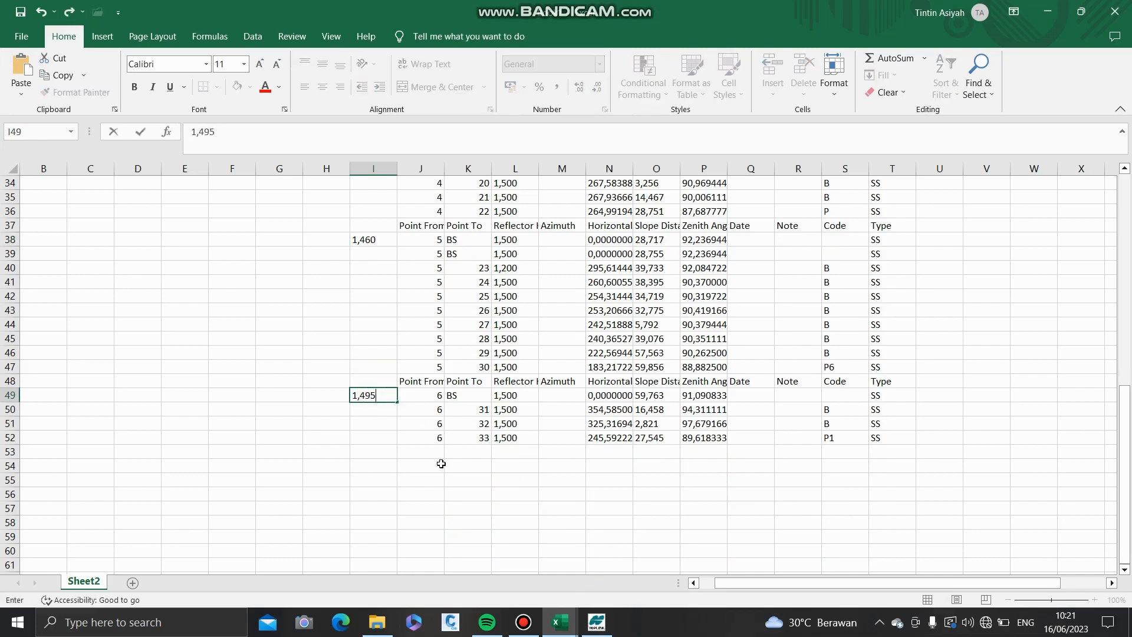
{"action": "left_click", "coordinate": [435, 488]}
{"action": "scroll", "coordinate": [413, 437], "scroll_direction": "up", "scroll_amount": 11}
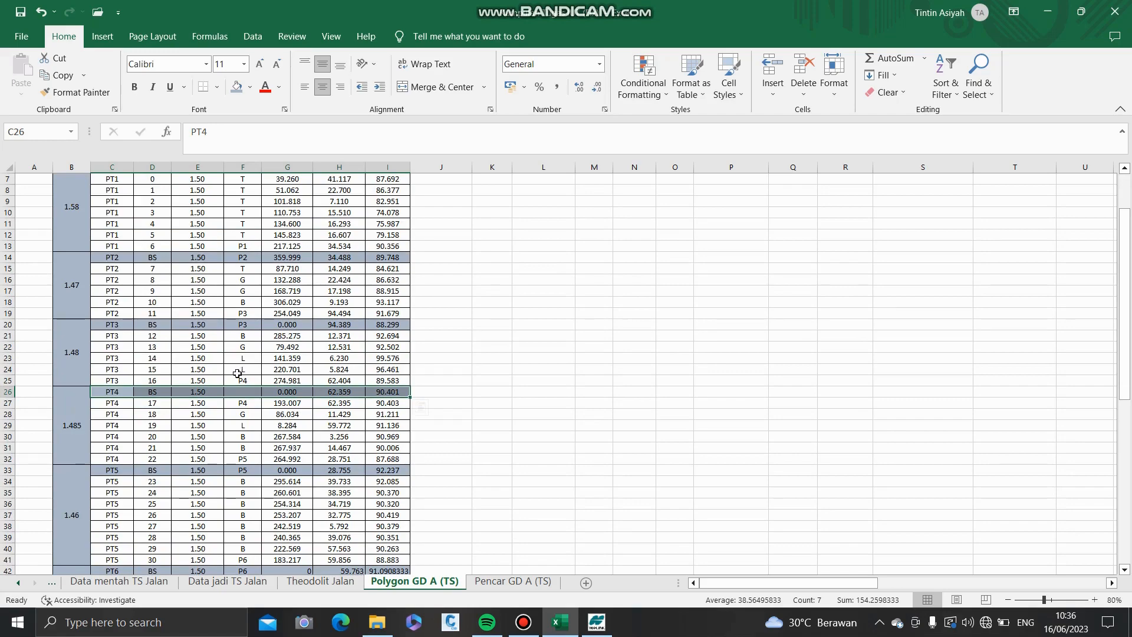
- Review the data table and the POLYGON table on the Polygon GD A (TS) sheet, selecting PT1's Point To cells D53 and D54
{"action": "scroll", "coordinate": [237, 374], "scroll_direction": "down", "scroll_amount": 9}
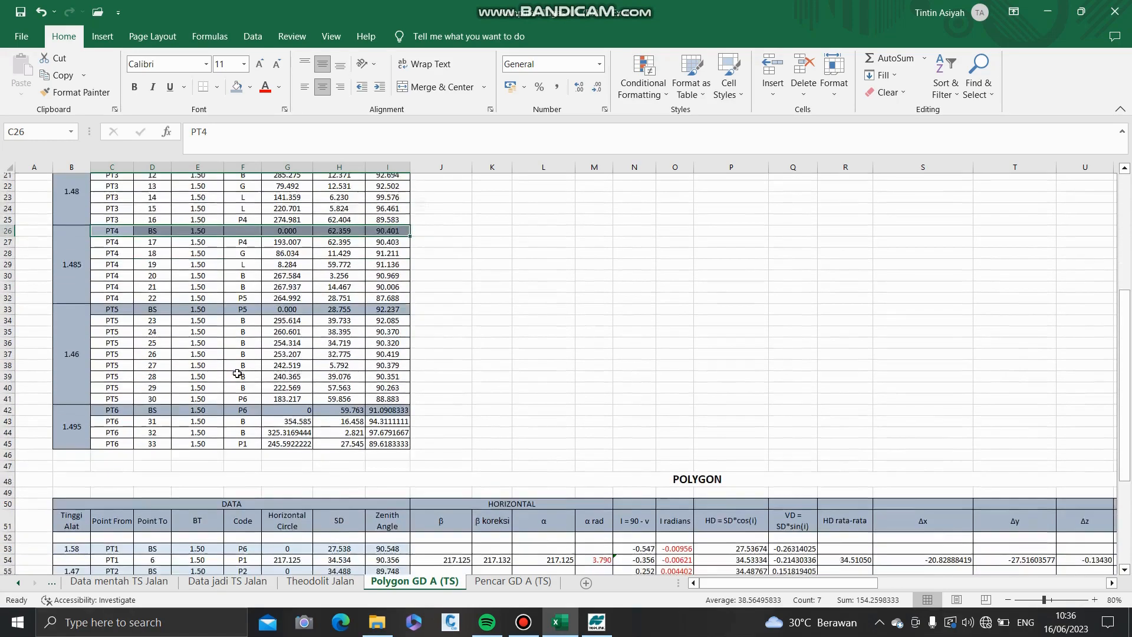
{"action": "scroll", "coordinate": [235, 374], "scroll_direction": "down", "scroll_amount": 1}
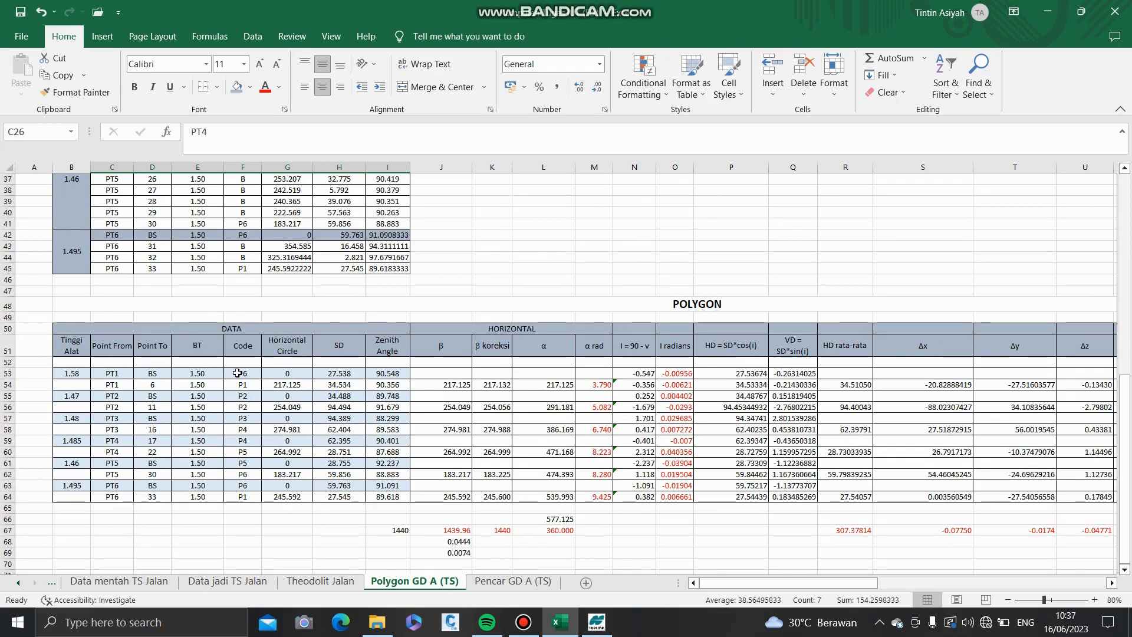
{"action": "left_click", "coordinate": [162, 375]}
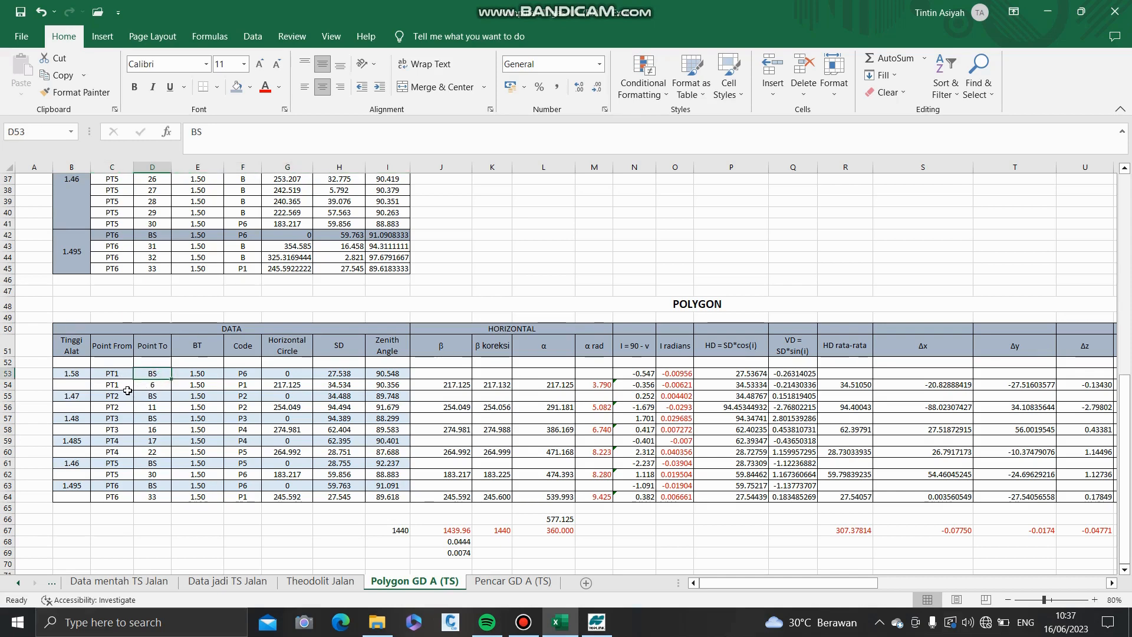
{"action": "left_click", "coordinate": [169, 385]}
- Examine PT1's instrument height and its BS and point 6 rows in the data table
{"action": "scroll", "coordinate": [94, 289], "scroll_direction": "up", "scroll_amount": 12}
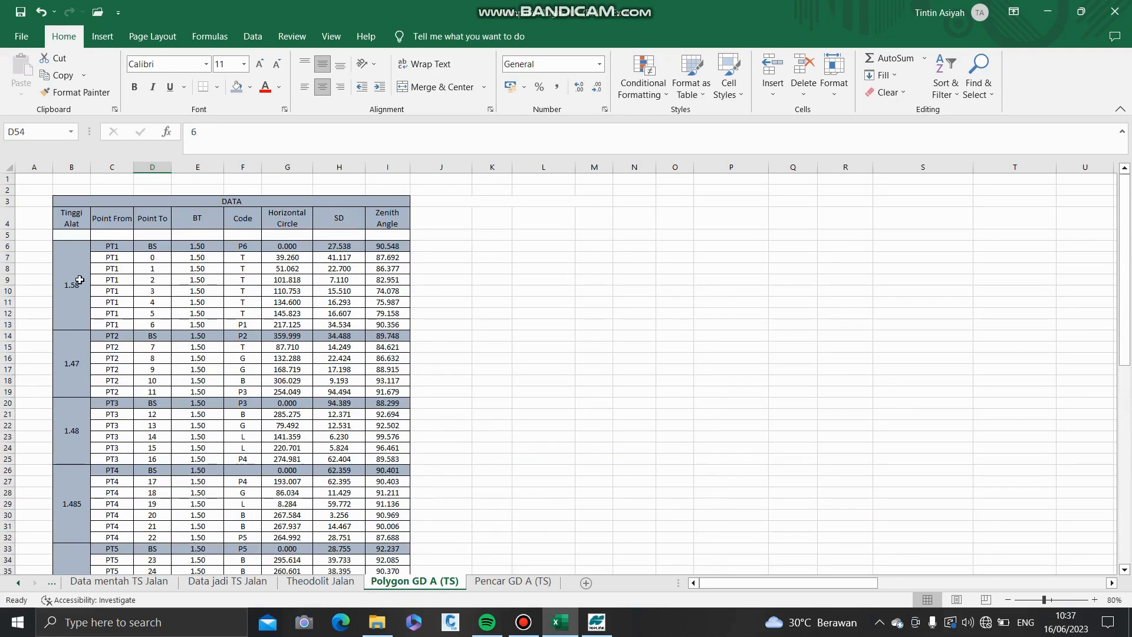
{"action": "left_click", "coordinate": [68, 274]}
{"action": "left_click", "coordinate": [112, 247]}
{"action": "left_click", "coordinate": [147, 246]}
{"action": "left_click", "coordinate": [121, 324]}
{"action": "left_click", "coordinate": [155, 324]}
- Examine PT2's instrument height and its BS and point 11 rows in the data table
{"action": "scroll", "coordinate": [121, 330], "scroll_direction": "down", "scroll_amount": 2}
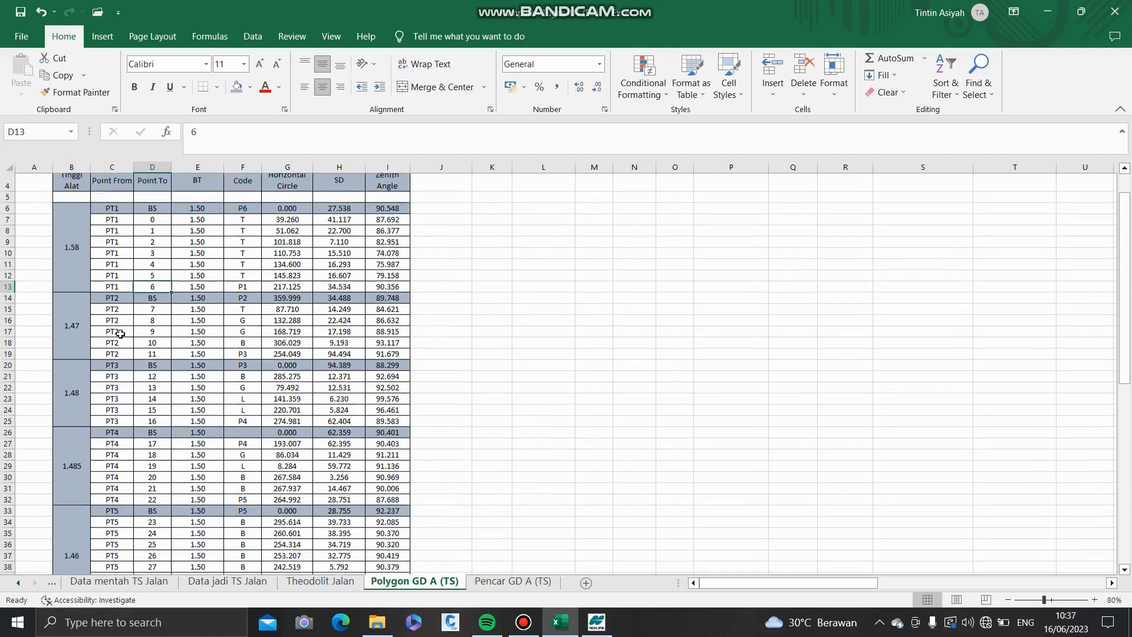
{"action": "left_click", "coordinate": [81, 290]}
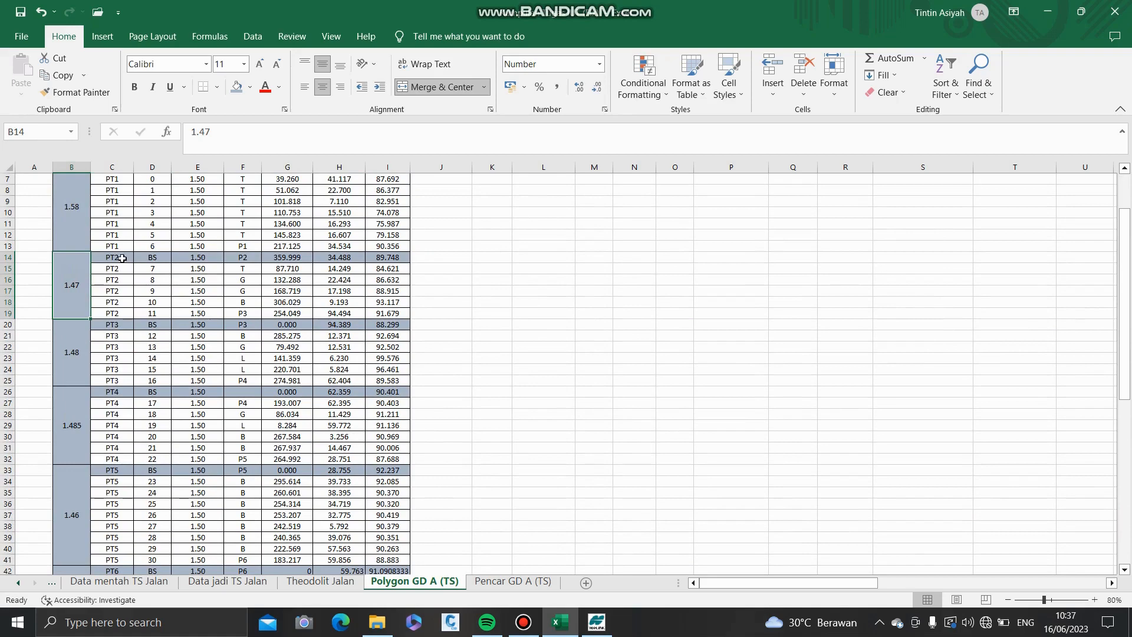
{"action": "left_click", "coordinate": [122, 258]}
{"action": "left_click", "coordinate": [152, 258]}
{"action": "left_click", "coordinate": [131, 313]}
{"action": "left_click", "coordinate": [146, 316]}
- Examine PT3's instrument height and its BS and point 16 rows in the data table
{"action": "scroll", "coordinate": [146, 317], "scroll_direction": "down", "scroll_amount": 2}
{"action": "left_click", "coordinate": [72, 285]}
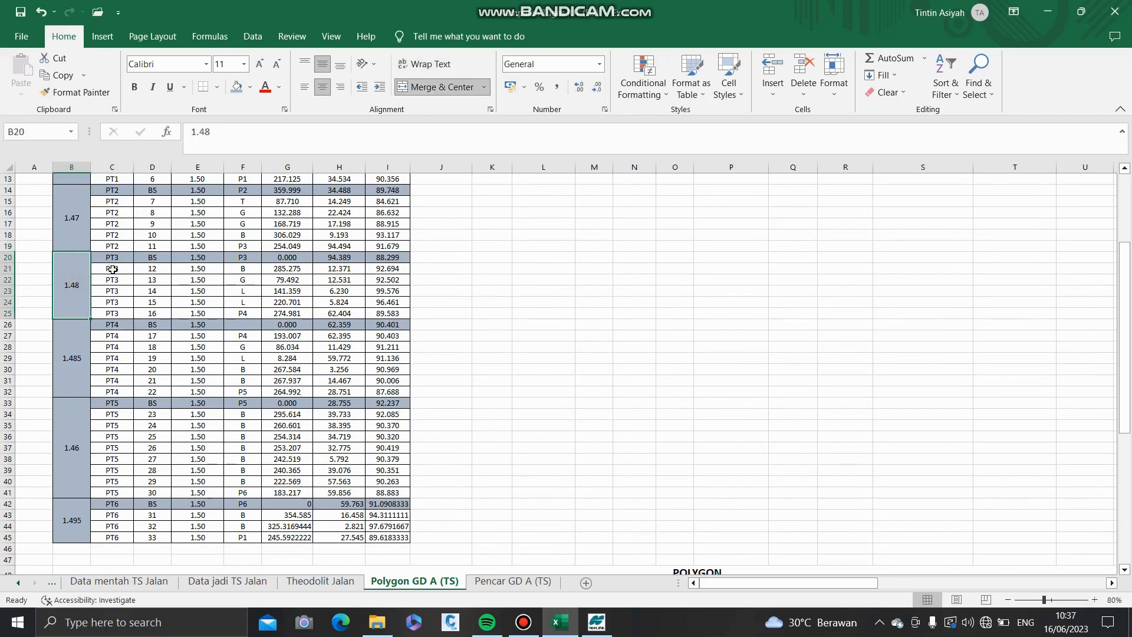
{"action": "left_click", "coordinate": [124, 258]}
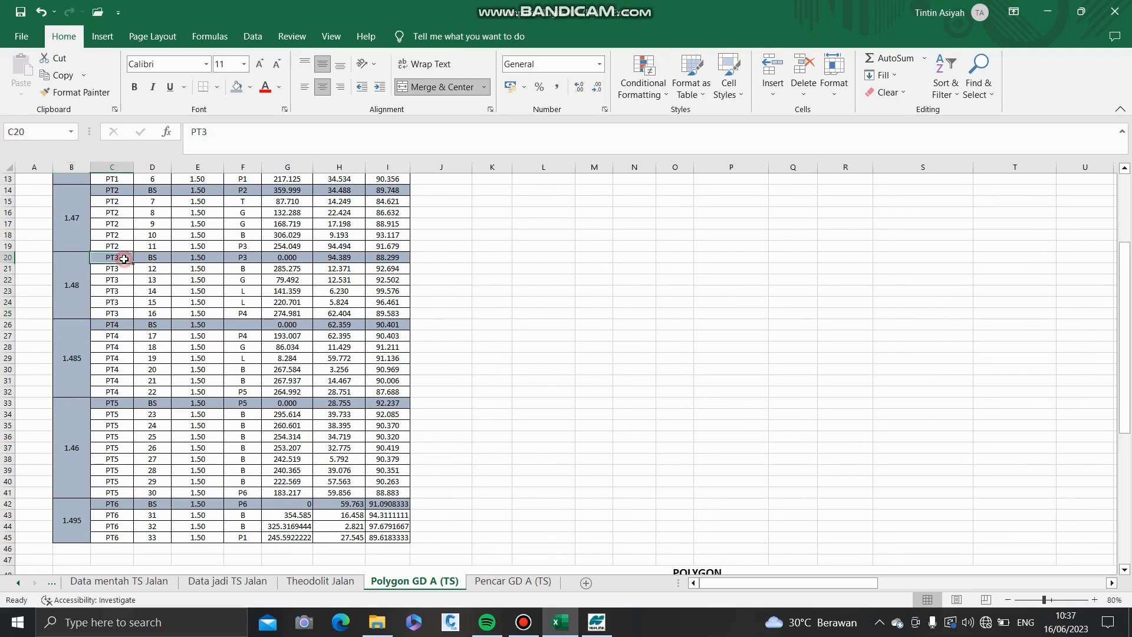
{"action": "left_click", "coordinate": [149, 258]}
{"action": "left_click", "coordinate": [117, 312]}
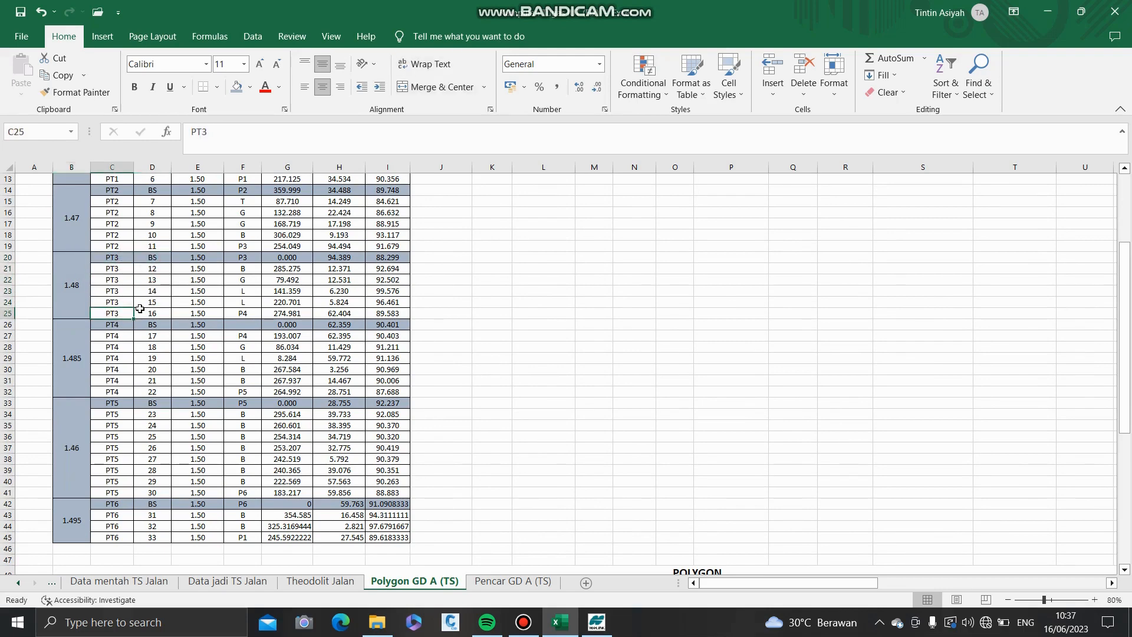
- Review the PT4, PT5 and PT6 rows of the data table down to the POLYGON table
{"action": "scroll", "coordinate": [148, 310], "scroll_direction": "down", "scroll_amount": 2}
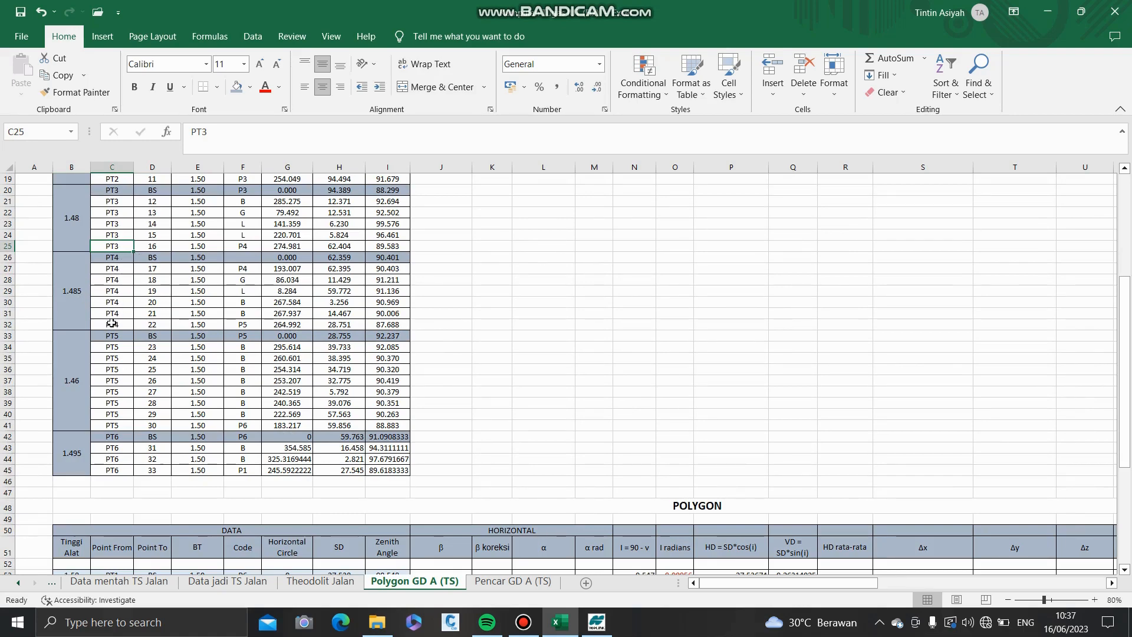
{"action": "scroll", "coordinate": [139, 319], "scroll_direction": "down", "scroll_amount": 1}
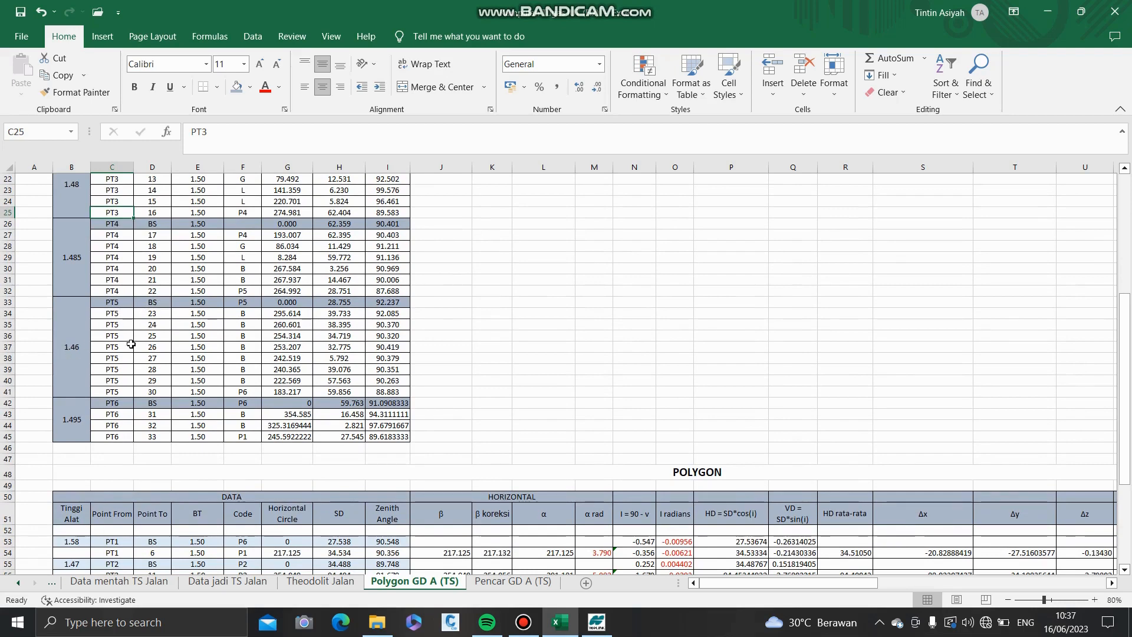
{"action": "scroll", "coordinate": [184, 365], "scroll_direction": "down", "scroll_amount": 2}
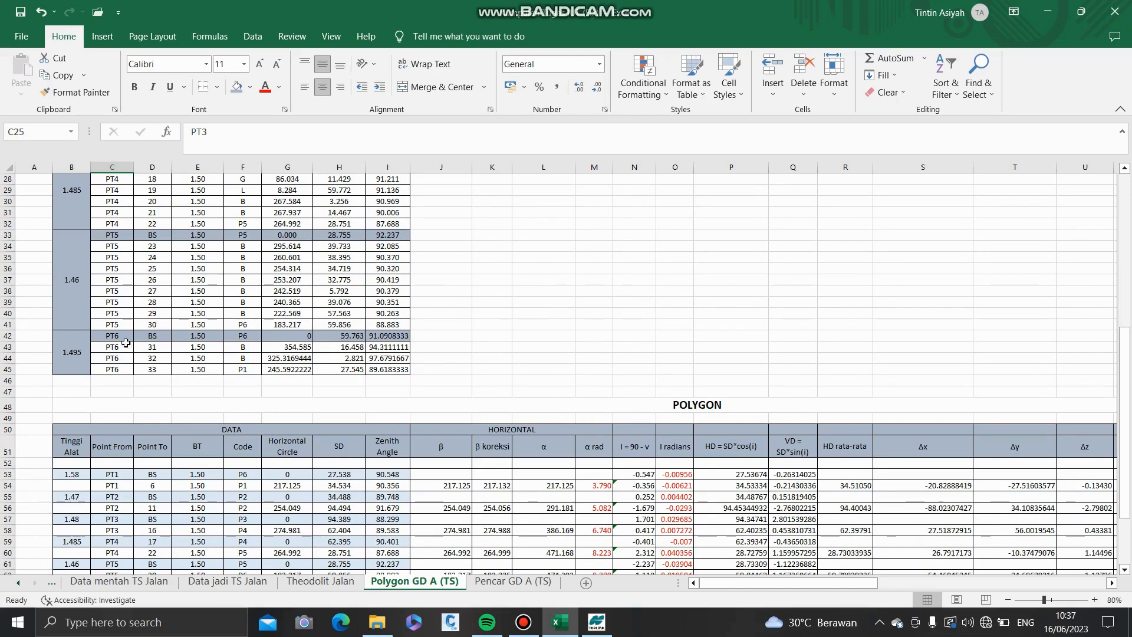
{"action": "scroll", "coordinate": [183, 355], "scroll_direction": "down", "scroll_amount": 1}
{"action": "scroll", "coordinate": [182, 354], "scroll_direction": "down", "scroll_amount": 4}
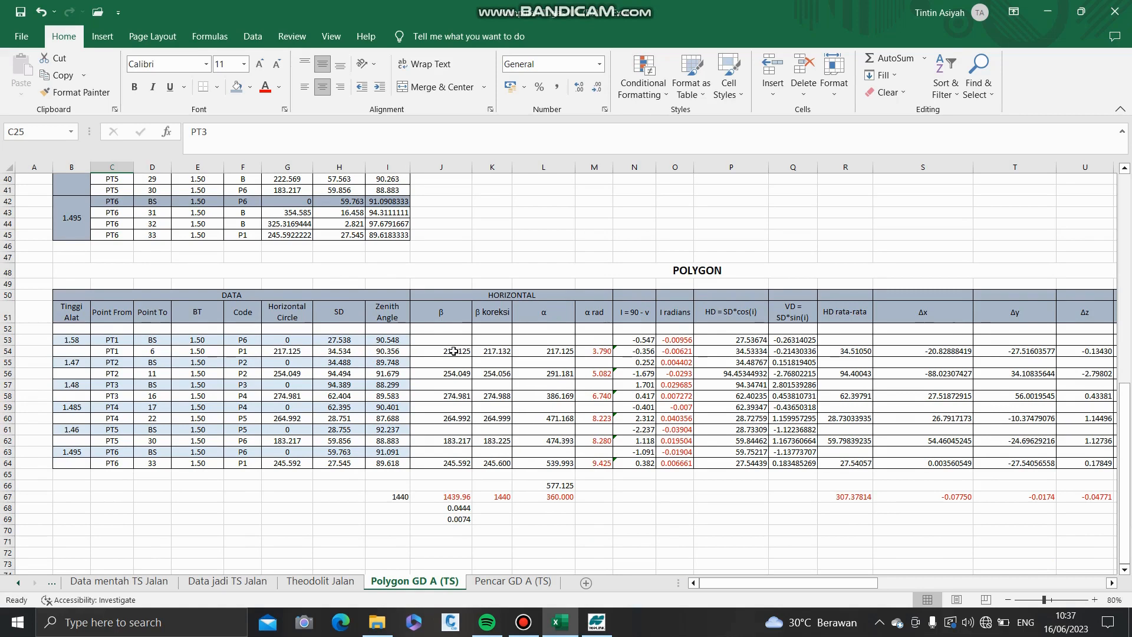
- Examine the β formula for PT1 in cell J54 of the POLYGON table
{"action": "scroll", "coordinate": [437, 357], "scroll_direction": "right", "scroll_amount": 2}
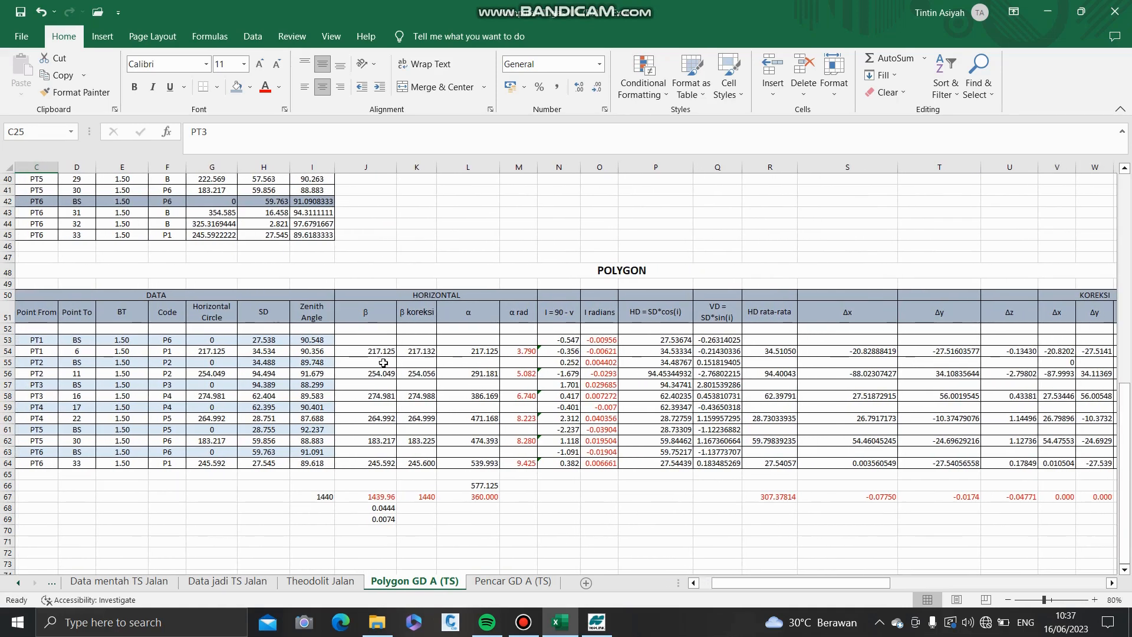
{"action": "double_click", "coordinate": [379, 351]}
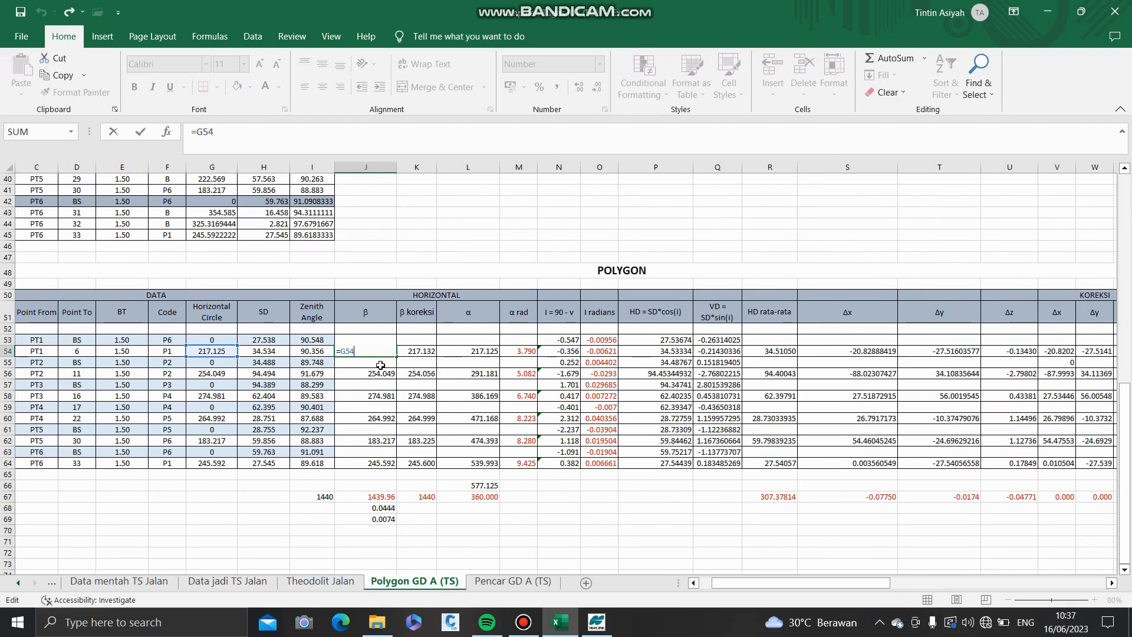
{"action": "key", "text": "Return"}
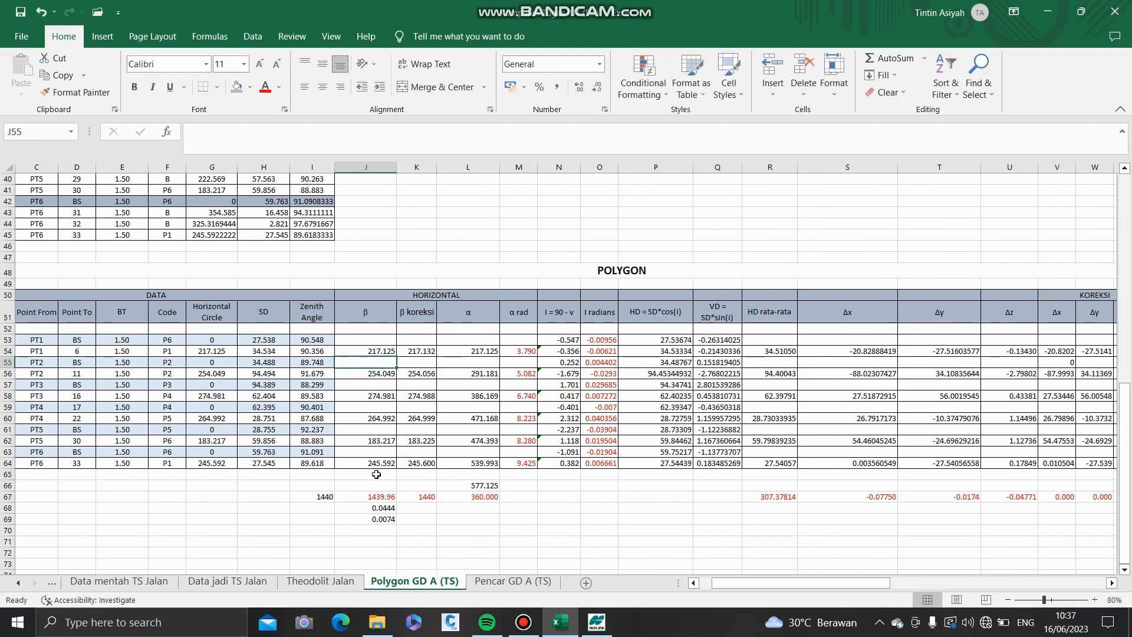
{"action": "scroll", "coordinate": [333, 482], "scroll_direction": "down", "scroll_amount": 1}
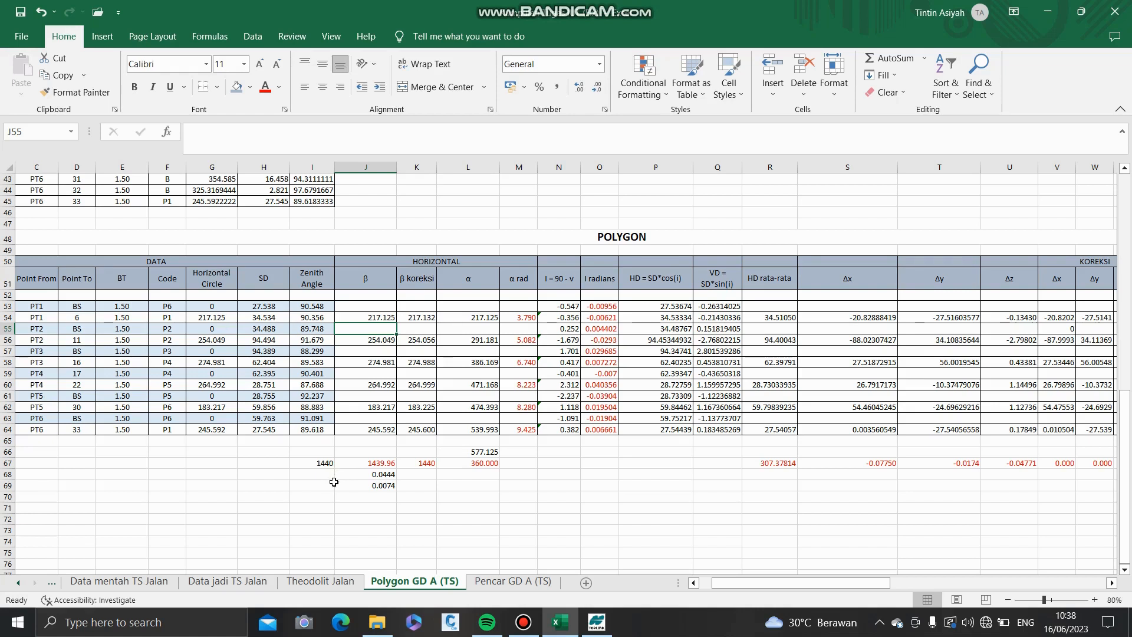
{"action": "left_click", "coordinate": [387, 318]}
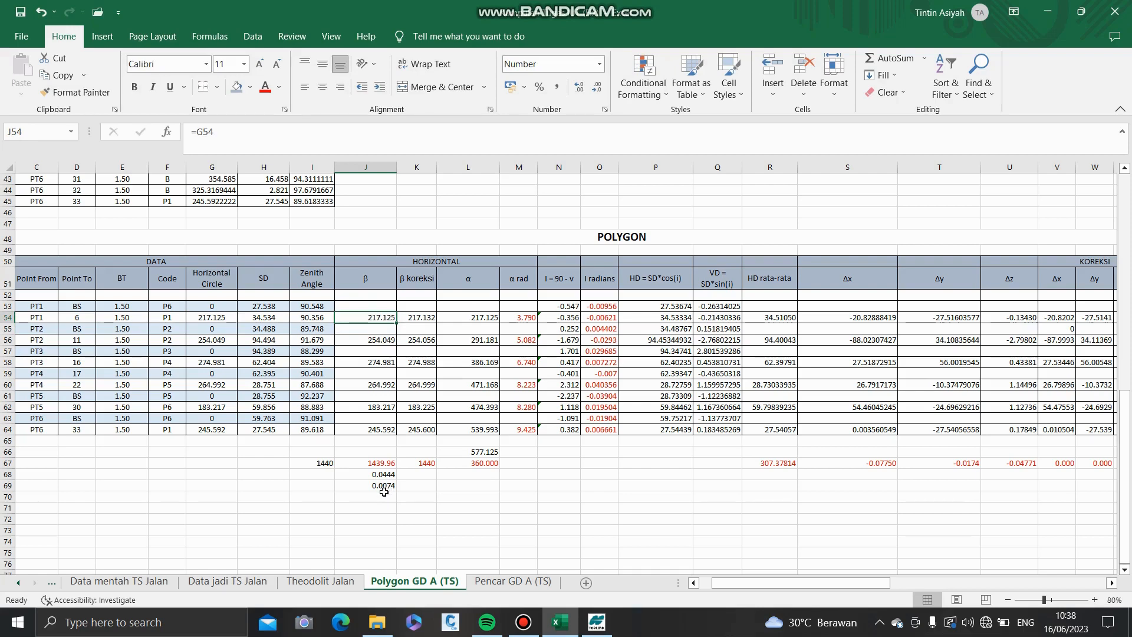
- Examine the angular misclosure formula in cell J68 and the per-station correction formula in cell J69
{"action": "double_click", "coordinate": [387, 473]}
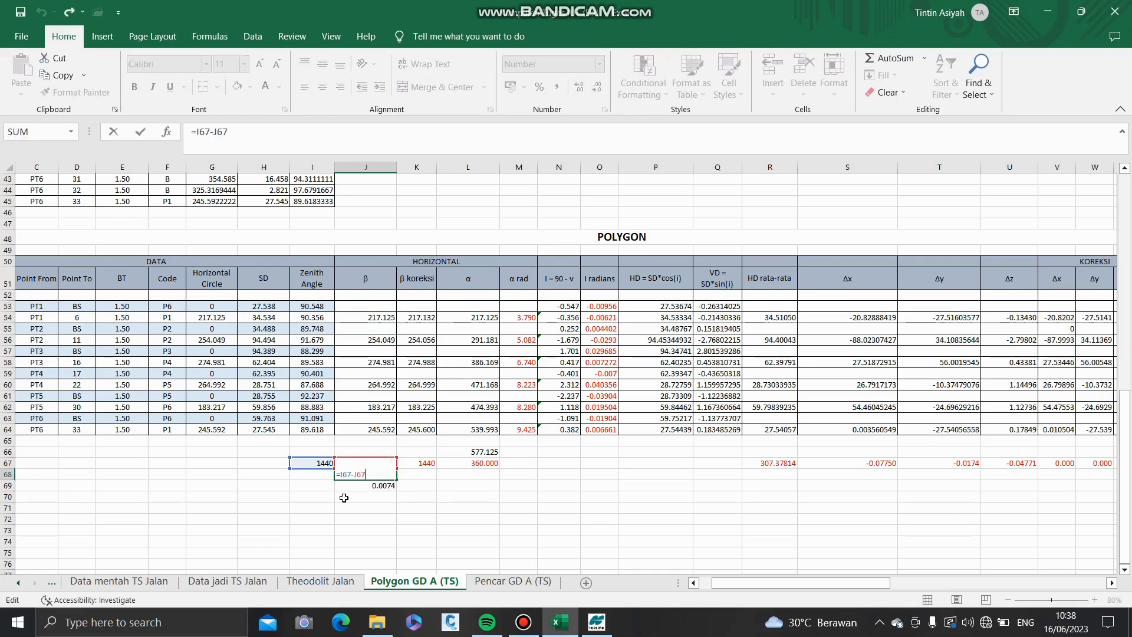
{"action": "key", "text": "Escape"}
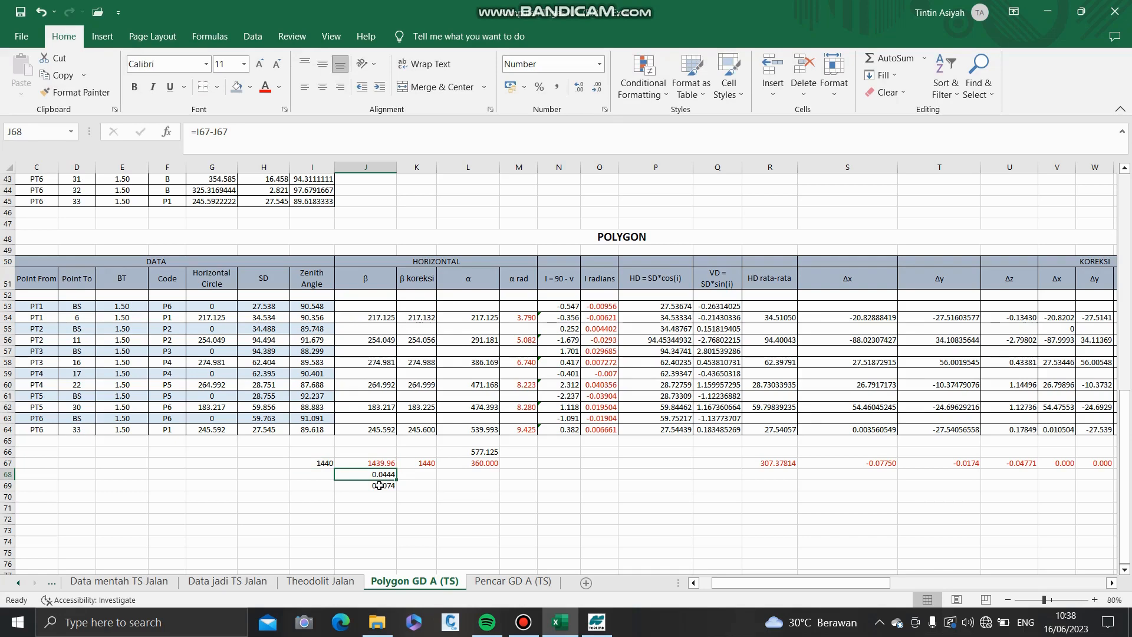
{"action": "double_click", "coordinate": [356, 486]}
{"action": "key", "text": "ctrl+Return"}
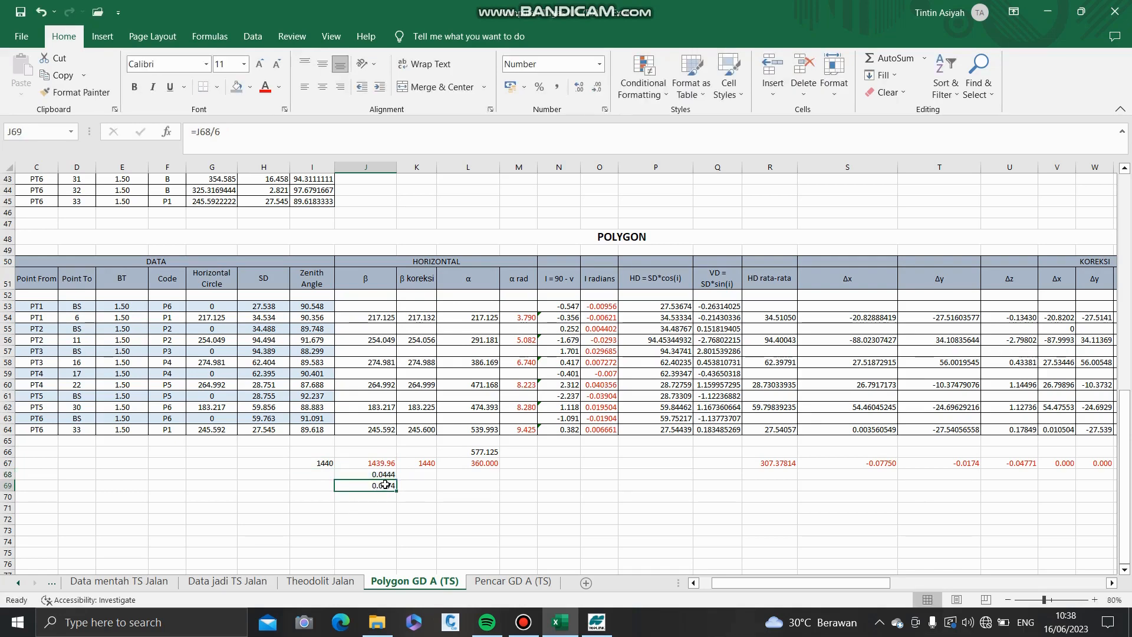
{"action": "left_click", "coordinate": [387, 474]}
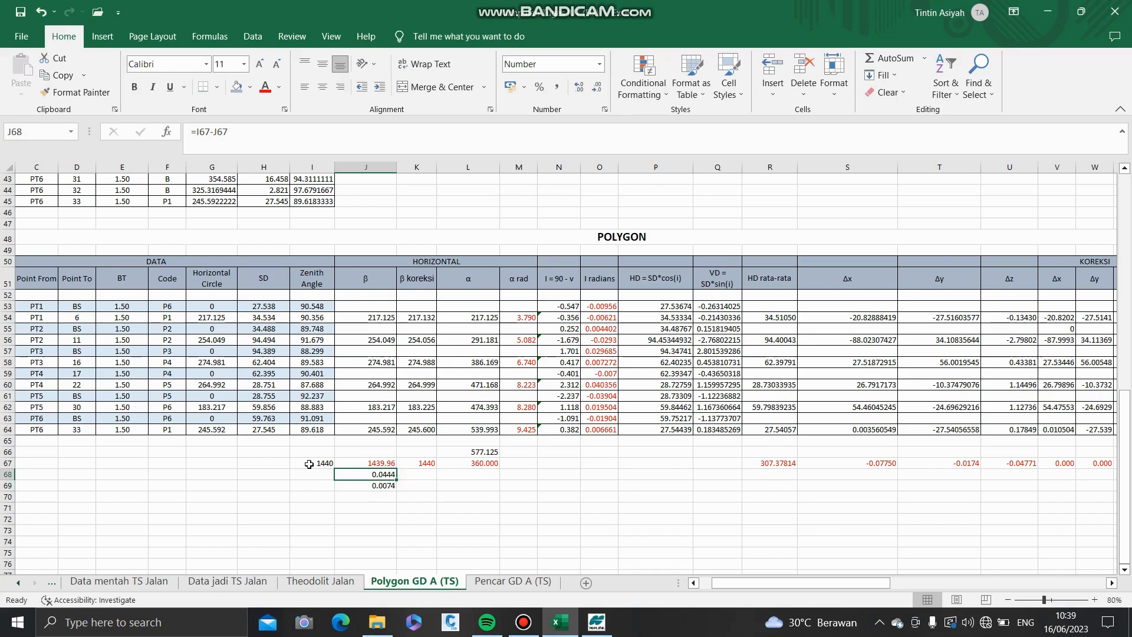
{"action": "double_click", "coordinate": [373, 486]}
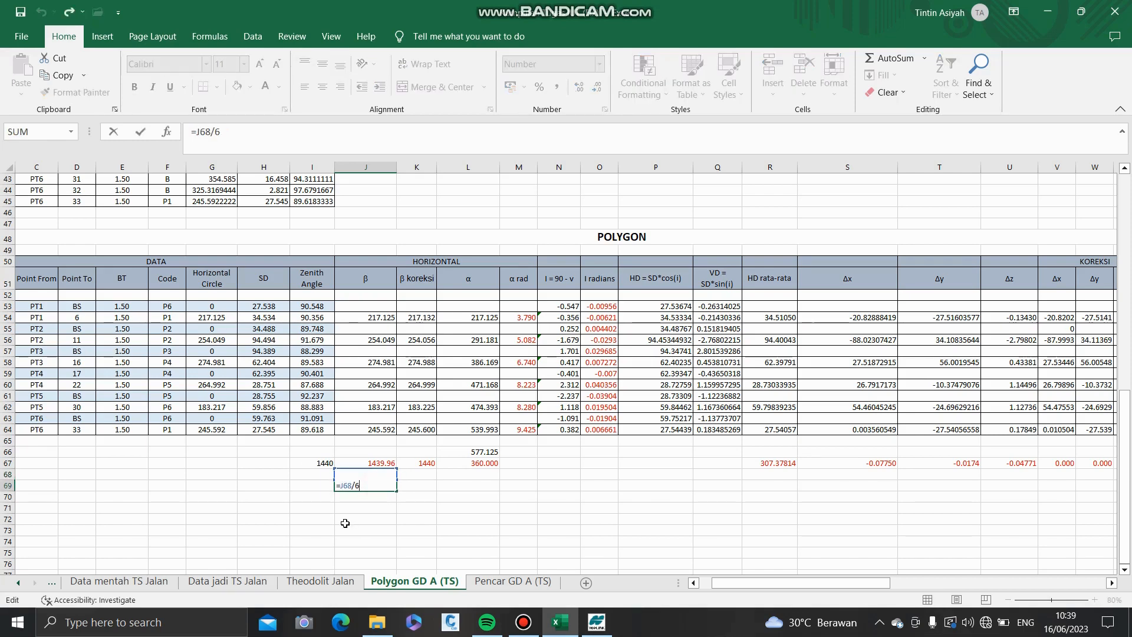
{"action": "key", "text": "ctrl+Return"}
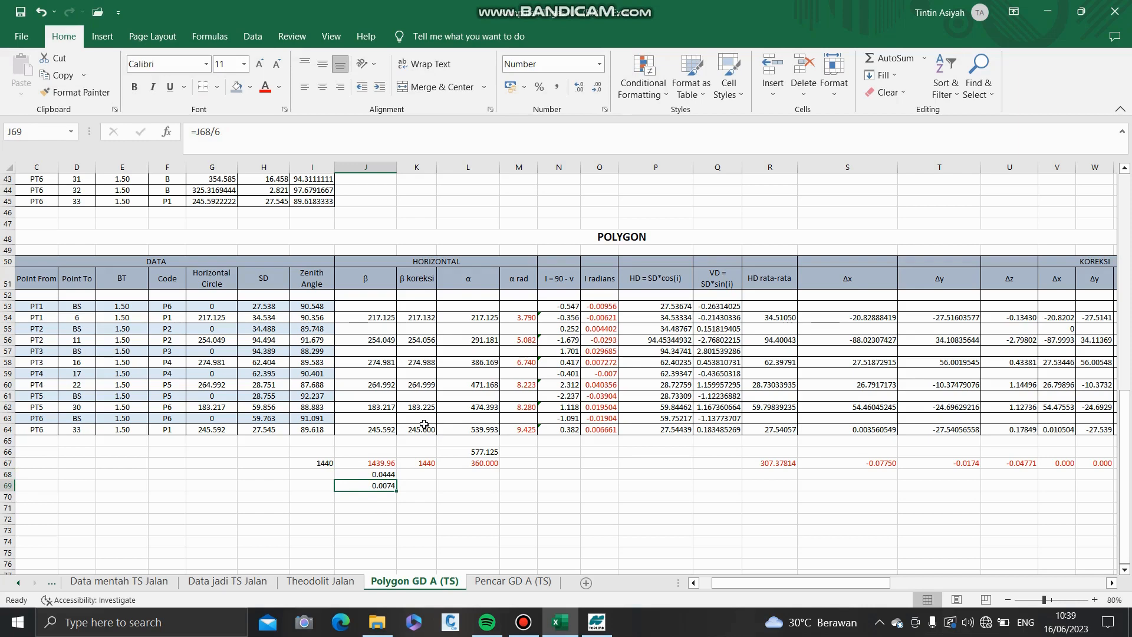
- Examine the β koreksi formula in cell K54 and the formula for its total in cell K67
{"action": "left_click", "coordinate": [424, 318]}
{"action": "double_click", "coordinate": [425, 317]}
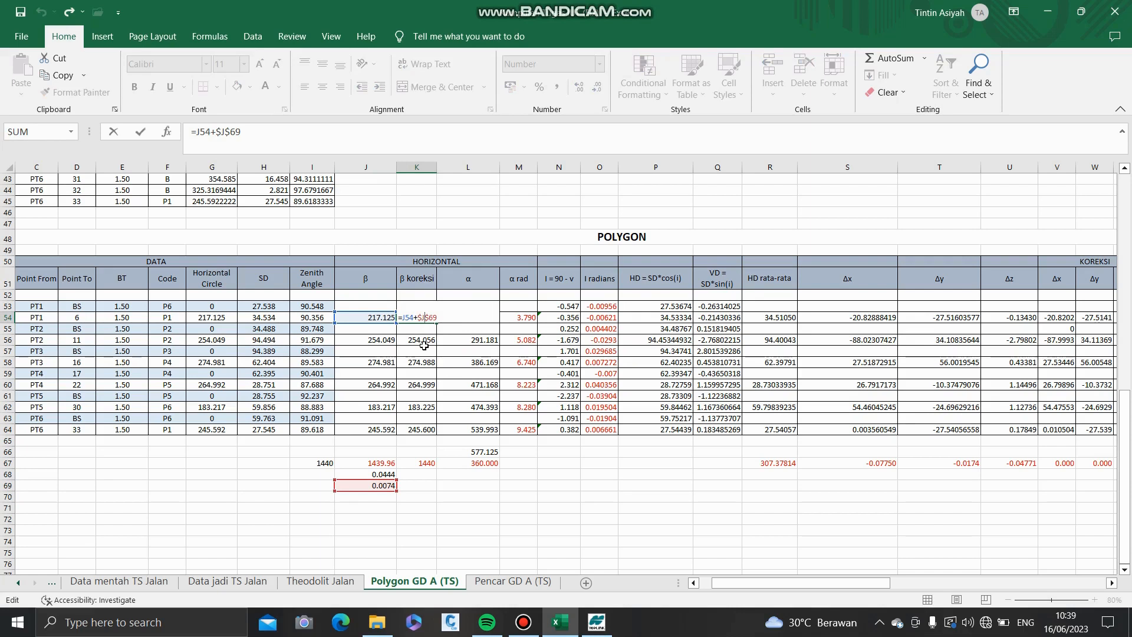
{"action": "key", "text": "Return"}
{"action": "left_click", "coordinate": [423, 318]}
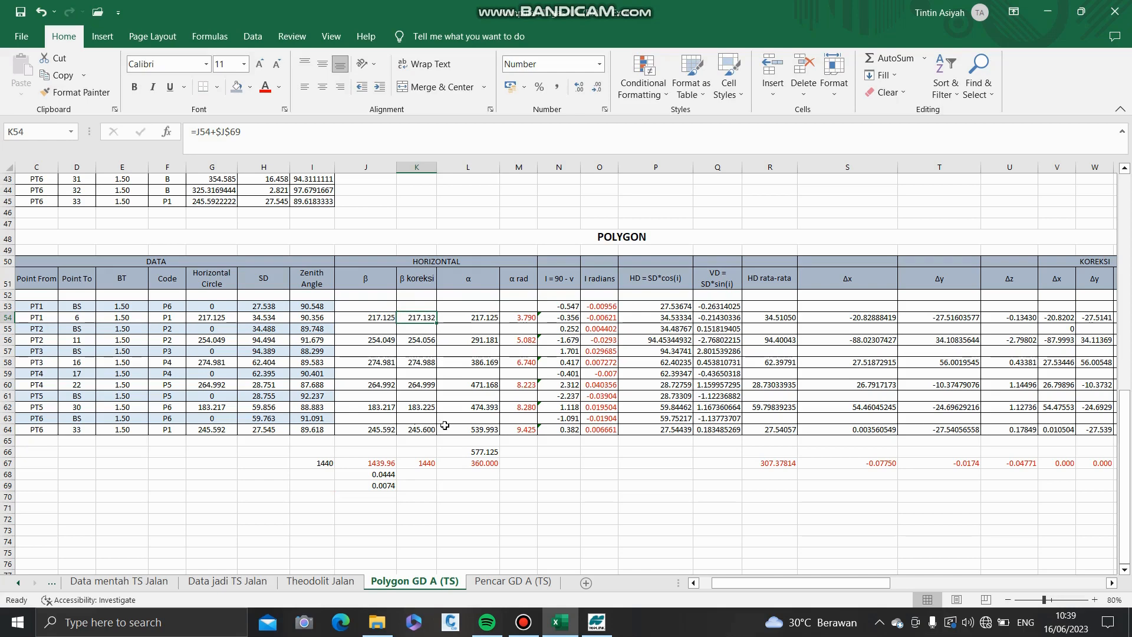
{"action": "double_click", "coordinate": [431, 463]}
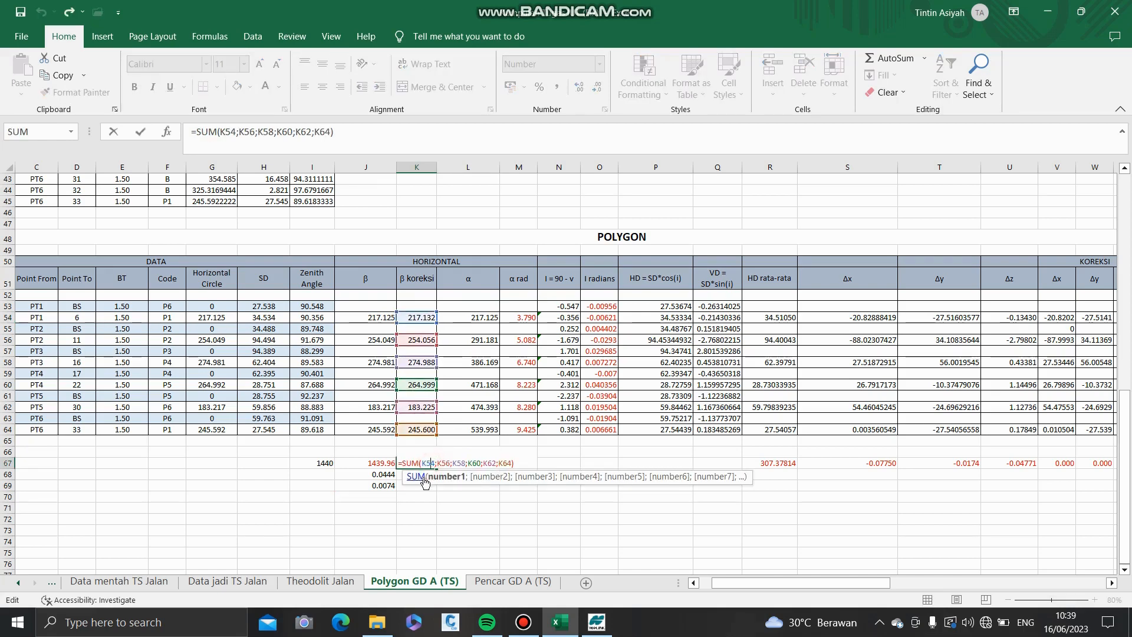
{"action": "key", "text": "Escape"}
{"action": "key", "text": "Right"}
- Open the first α formula in cell L54 and commit it as =G54
{"action": "scroll", "coordinate": [448, 389], "scroll_direction": "right", "scroll_amount": 3}
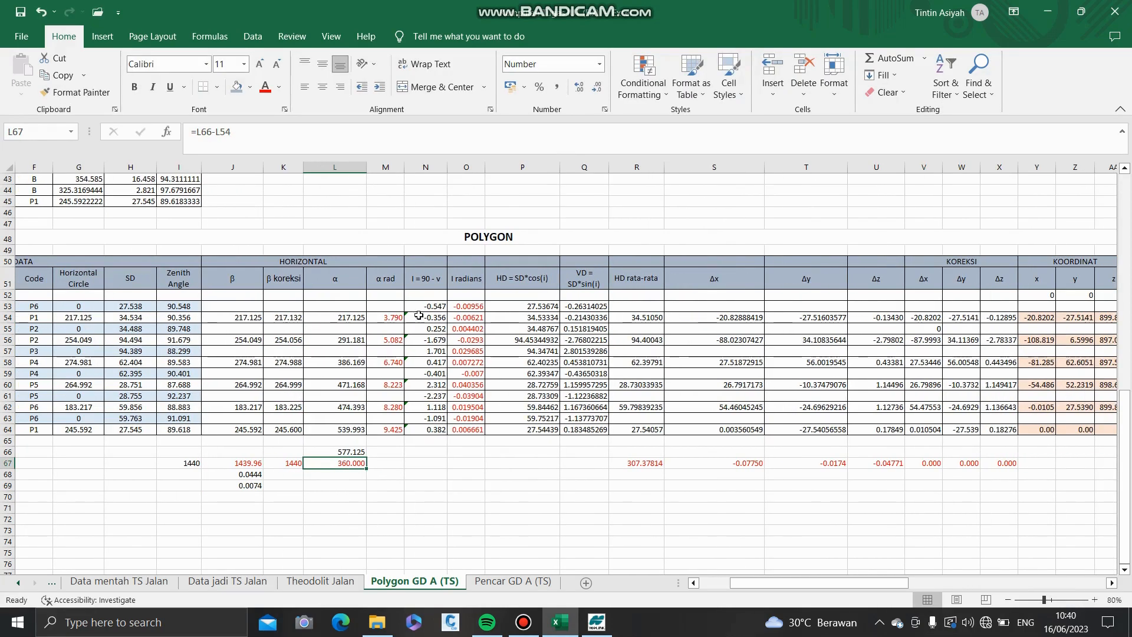
{"action": "left_click", "coordinate": [356, 317]}
{"action": "type", "text": "=G54"}
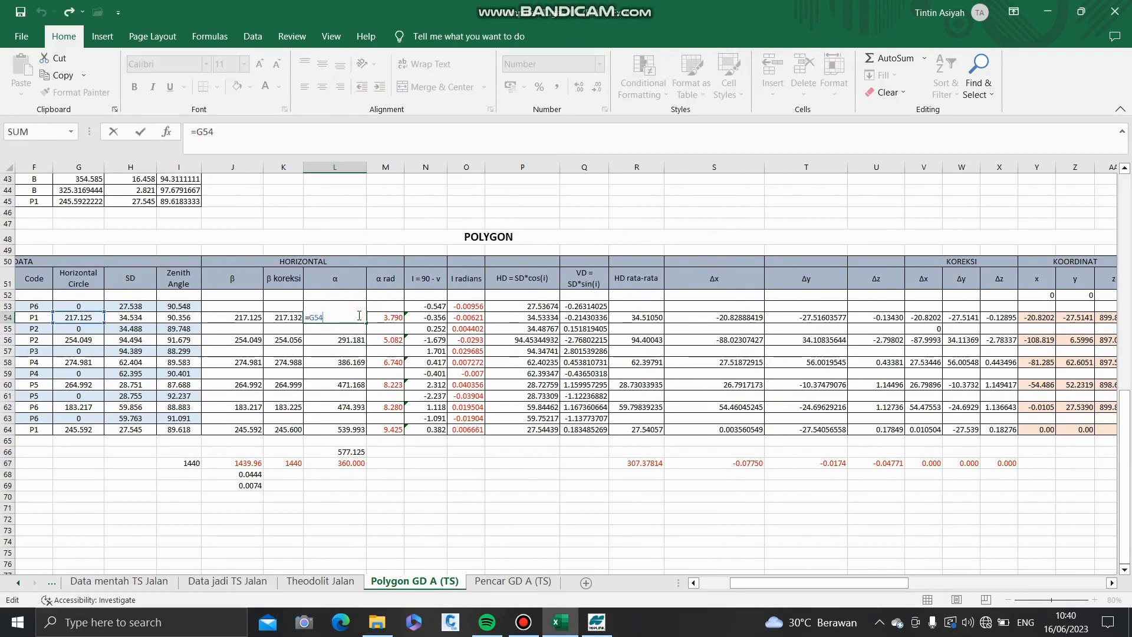
{"action": "key", "text": "ctrl+Return"}
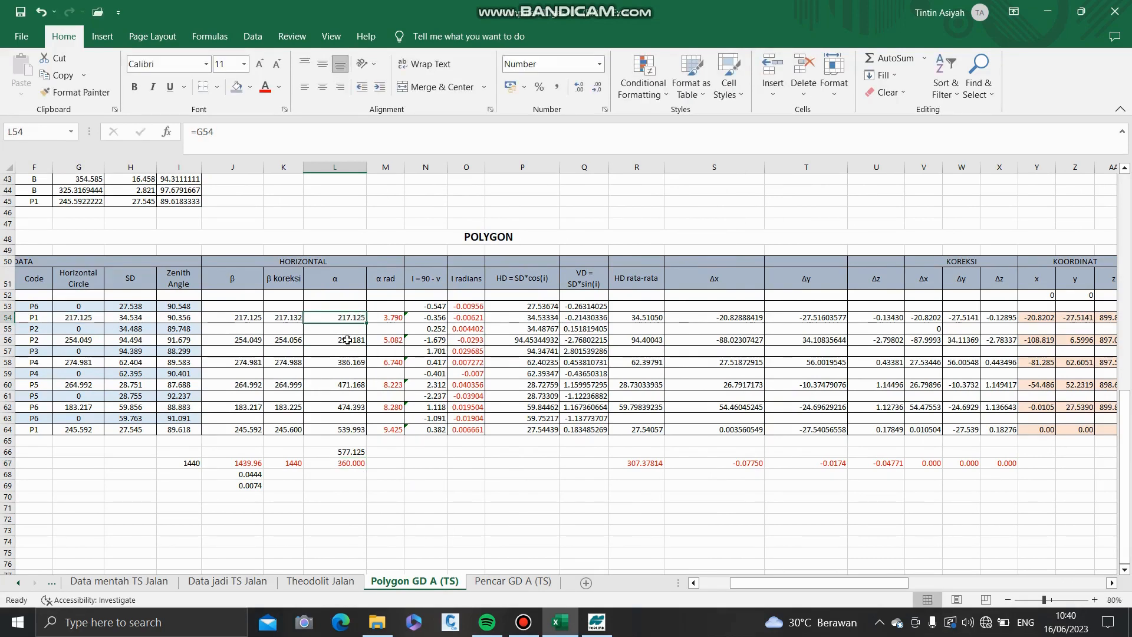
- Examine the remaining α formulas in column L, from cell L56 through L64 of the POLYGON table
{"action": "double_click", "coordinate": [350, 341]}
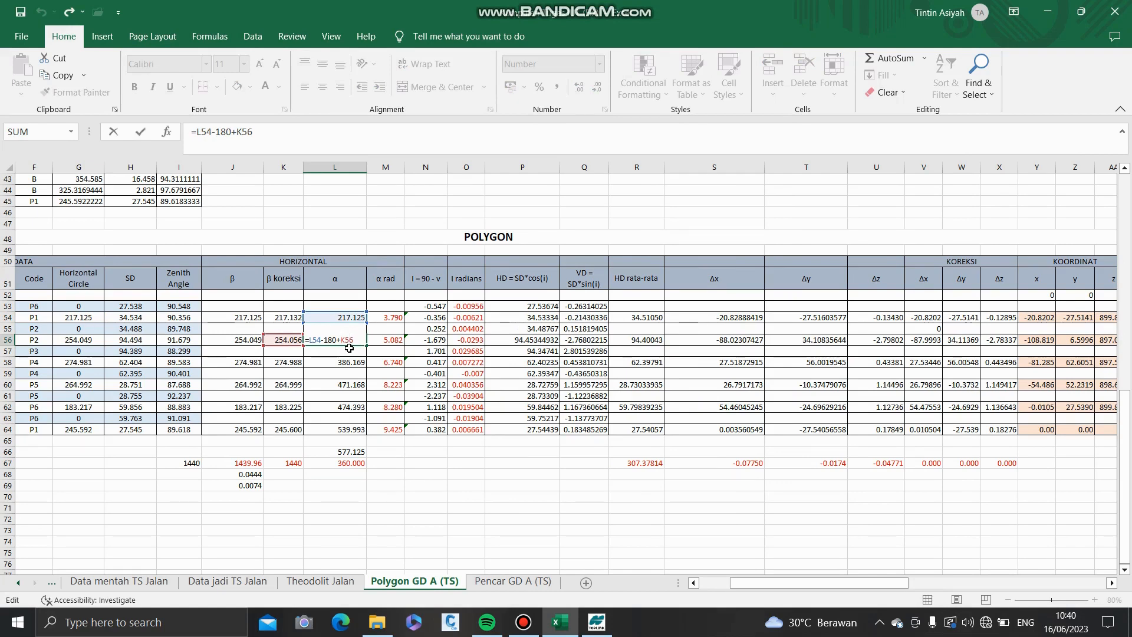
{"action": "key", "text": "Return"}
{"action": "double_click", "coordinate": [350, 361]}
{"action": "key", "text": "Escape"}
{"action": "double_click", "coordinate": [349, 383]}
{"action": "key", "text": "Escape"}
{"action": "double_click", "coordinate": [349, 406]}
{"action": "key", "text": "Escape"}
{"action": "double_click", "coordinate": [350, 430]}
{"action": "key", "text": "Escape"}
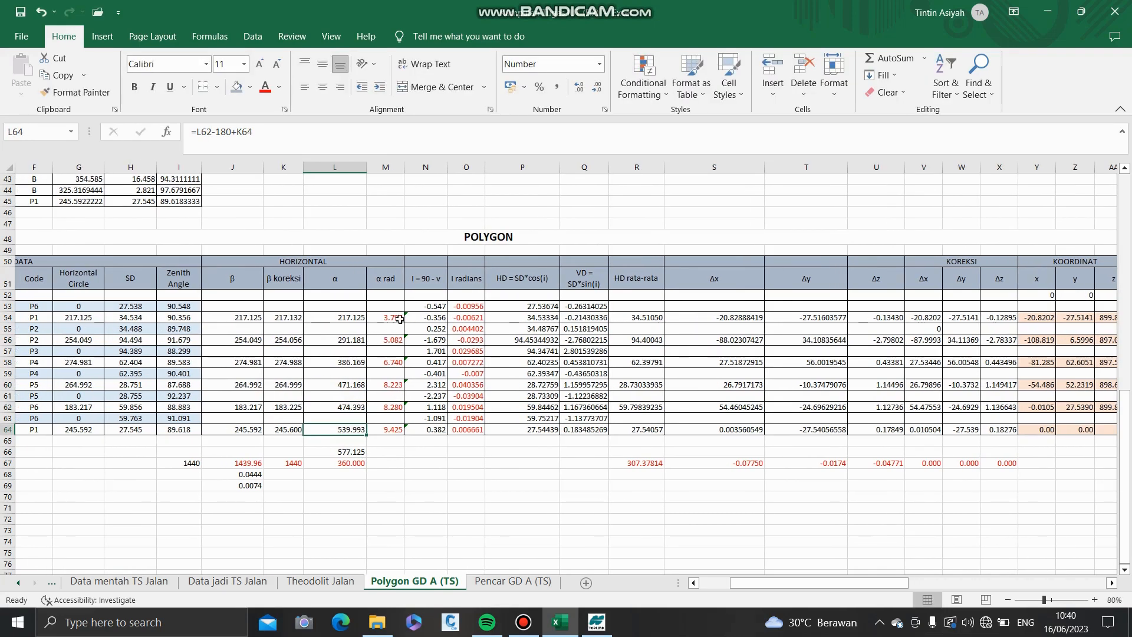
- Examine the α rad formulas that convert α to radians in cells M54, M56, M58 and M60
{"action": "double_click", "coordinate": [396, 317]}
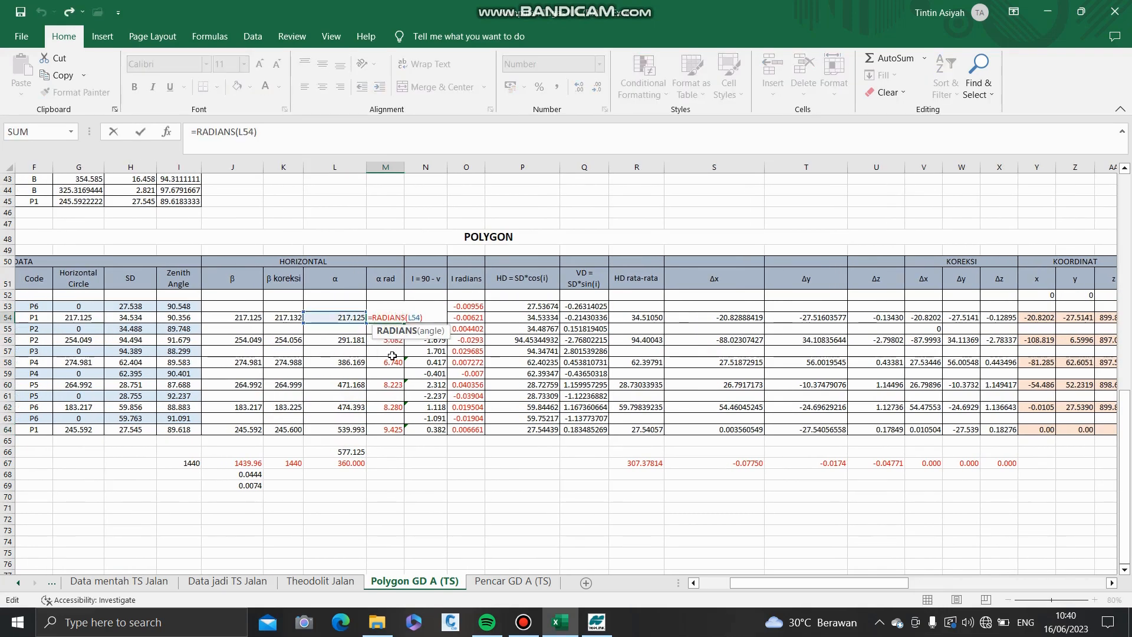
{"action": "key", "text": "Escape"}
{"action": "left_click", "coordinate": [394, 340]}
{"action": "double_click", "coordinate": [395, 341]}
{"action": "key", "text": "Escape"}
{"action": "left_click", "coordinate": [394, 362]}
{"action": "double_click", "coordinate": [395, 362]}
{"action": "key", "text": "Escape"}
{"action": "left_click", "coordinate": [396, 385]}
{"action": "double_click", "coordinate": [395, 385]}
{"action": "key", "text": "Escape"}
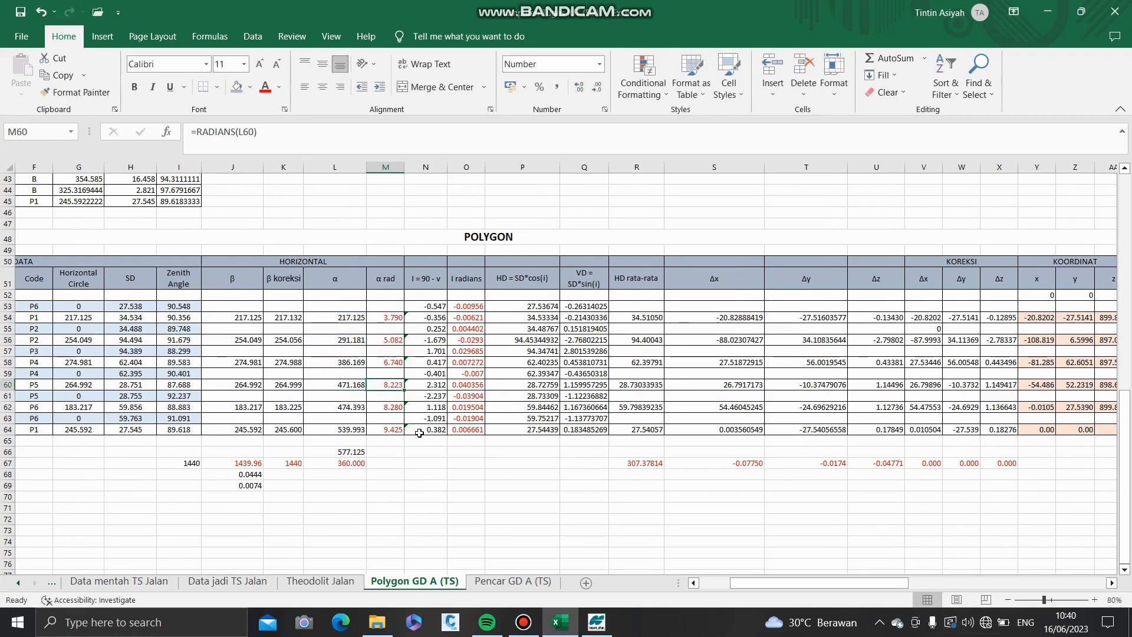
- Examine the I = 90 - v formula in cell N53 and the I radians formula in cell O53
{"action": "double_click", "coordinate": [433, 306]}
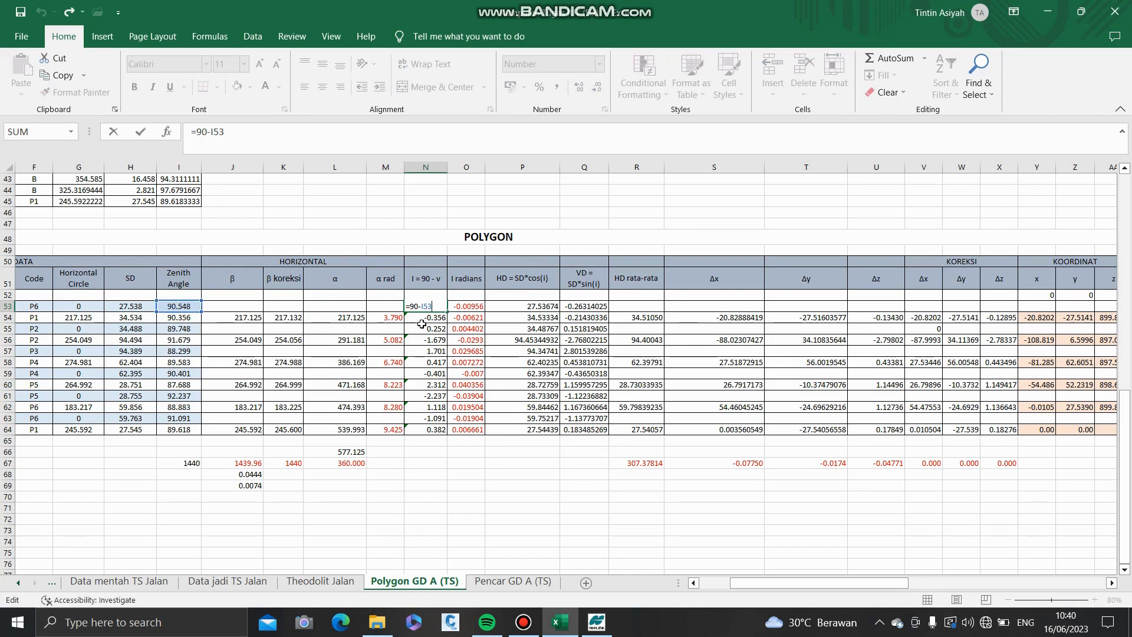
{"action": "key", "text": "ctrl+Return"}
{"action": "left_click", "coordinate": [467, 309]}
{"action": "double_click", "coordinate": [466, 309]}
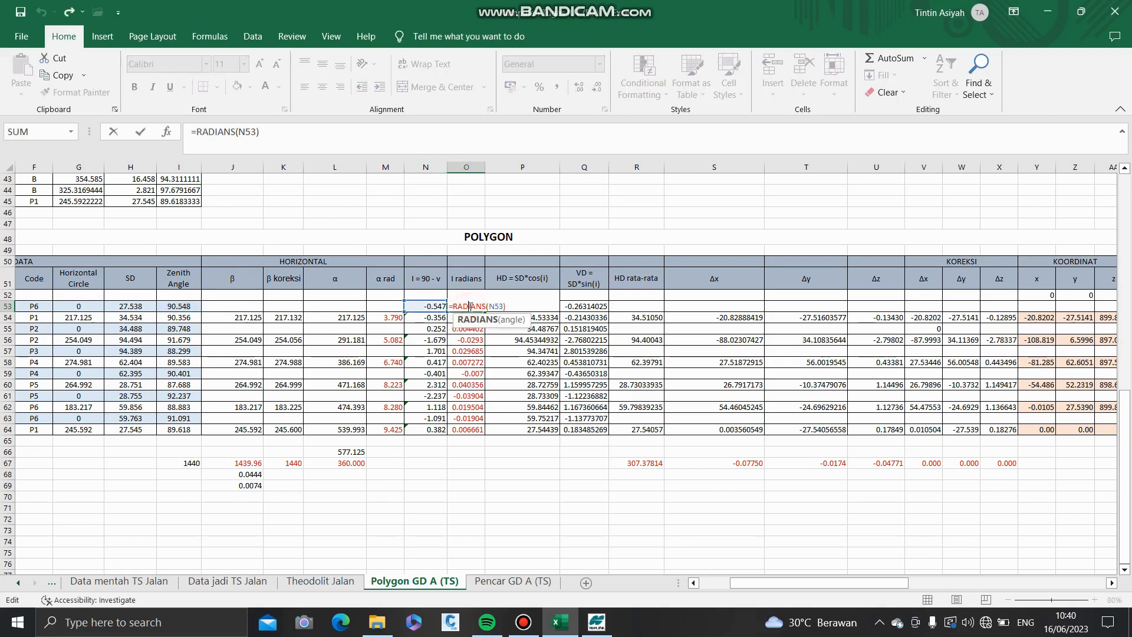
{"action": "key", "text": "Escape"}
- Examine the HD = SD*cos(i) formula in cell P53 and its referenced SD and I radians cells
{"action": "scroll", "coordinate": [495, 371], "scroll_direction": "right", "scroll_amount": 2}
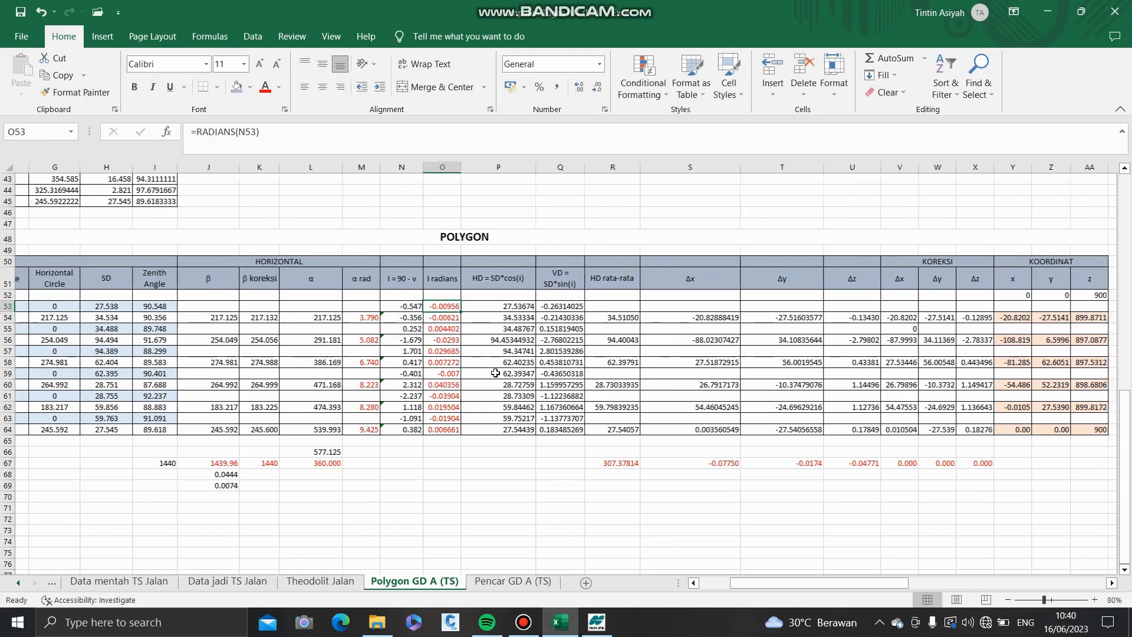
{"action": "left_click", "coordinate": [450, 308]}
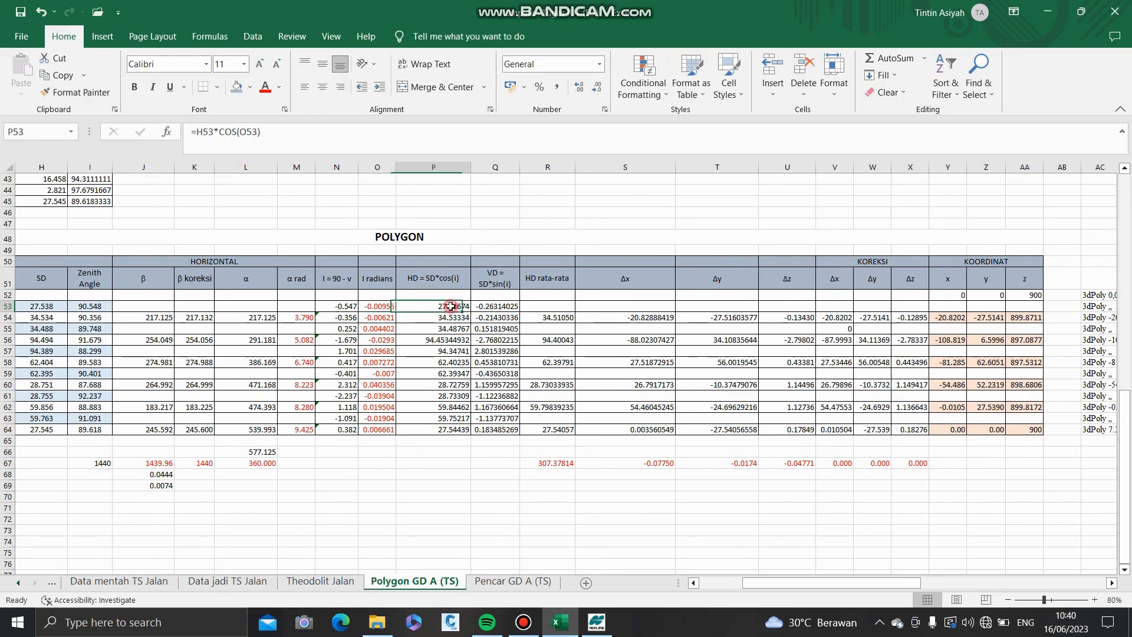
{"action": "double_click", "coordinate": [451, 306]}
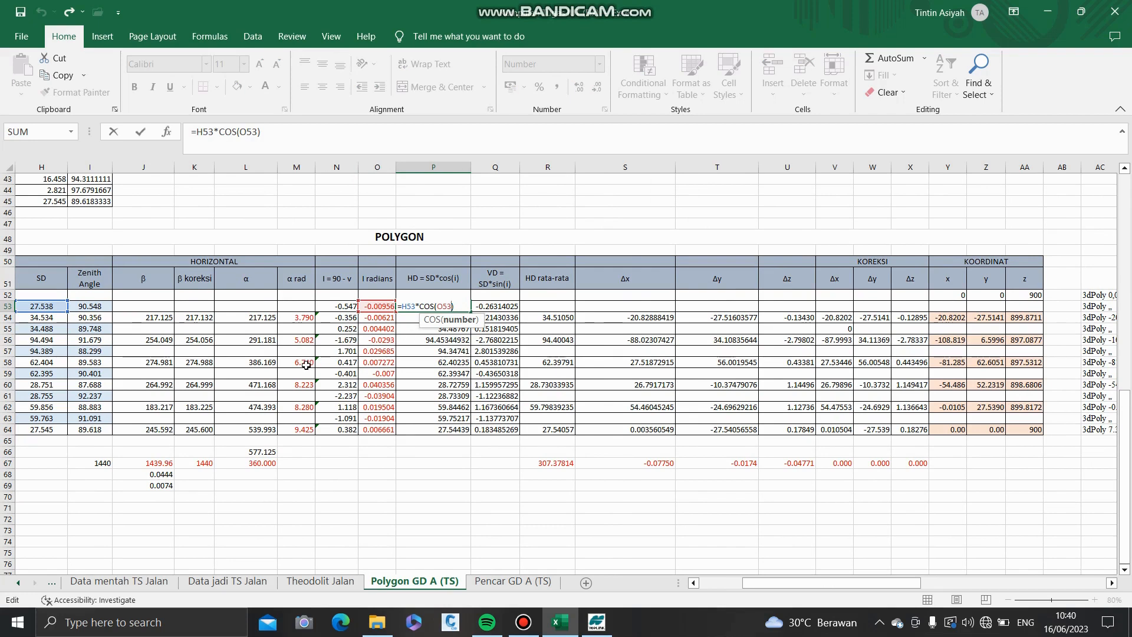
{"action": "scroll", "coordinate": [306, 361], "scroll_direction": "left", "scroll_amount": 1}
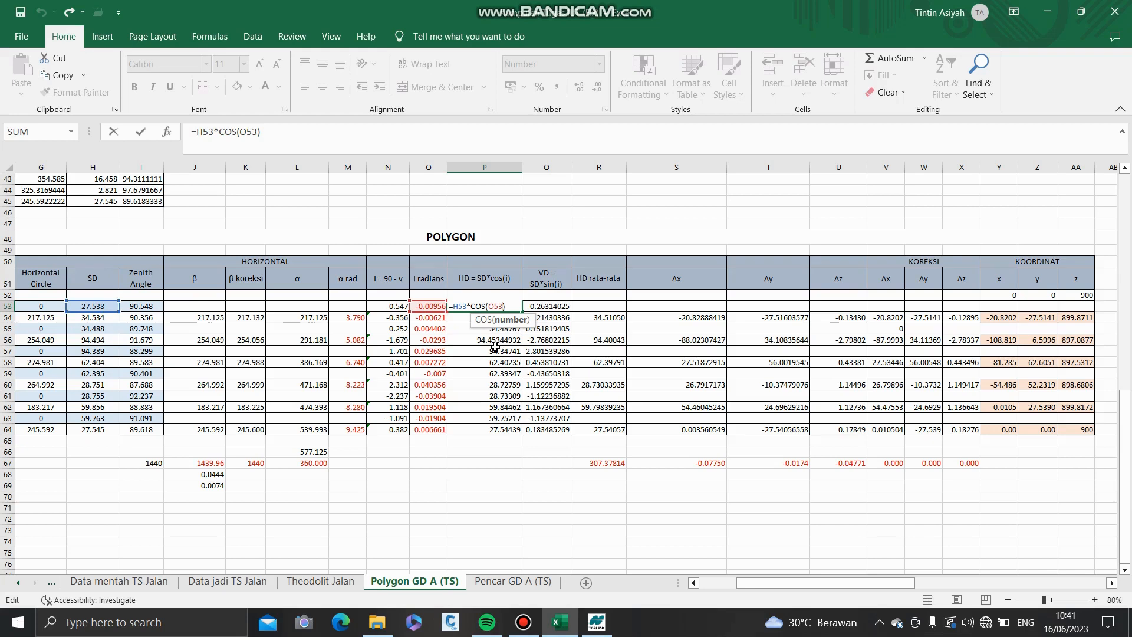
{"action": "key", "text": "Return"}
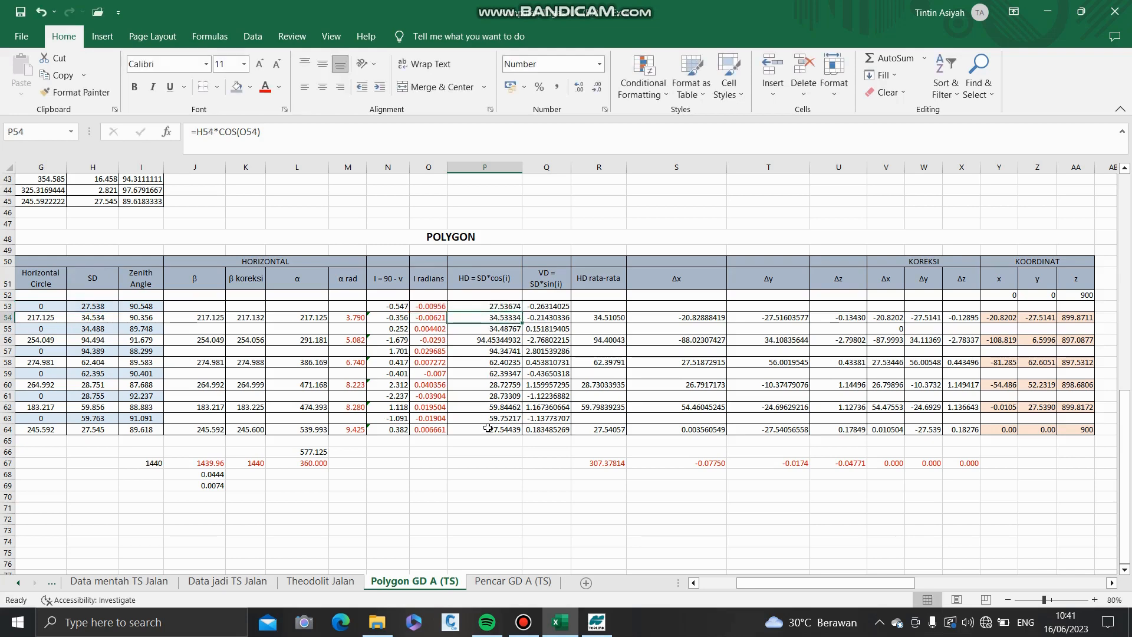
- Examine the VD = SD*sin(i) formula in cell Q53 and its referenced SD and I radians cells
{"action": "scroll", "coordinate": [472, 401], "scroll_direction": "right", "scroll_amount": 3}
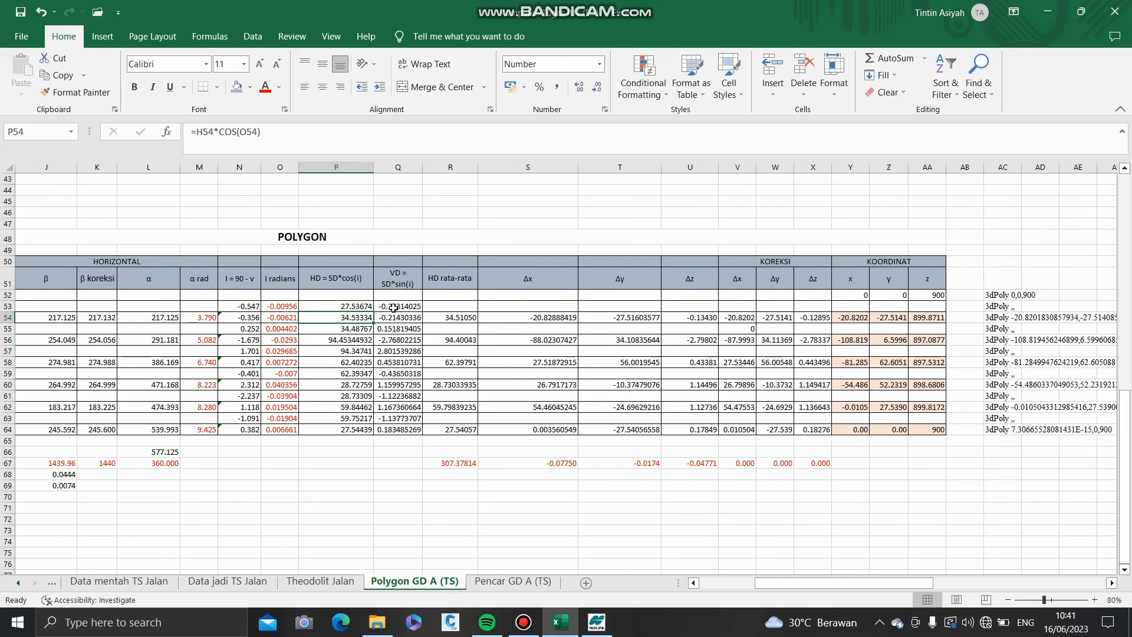
{"action": "double_click", "coordinate": [394, 308]}
{"action": "scroll", "coordinate": [420, 348], "scroll_direction": "left", "scroll_amount": 3}
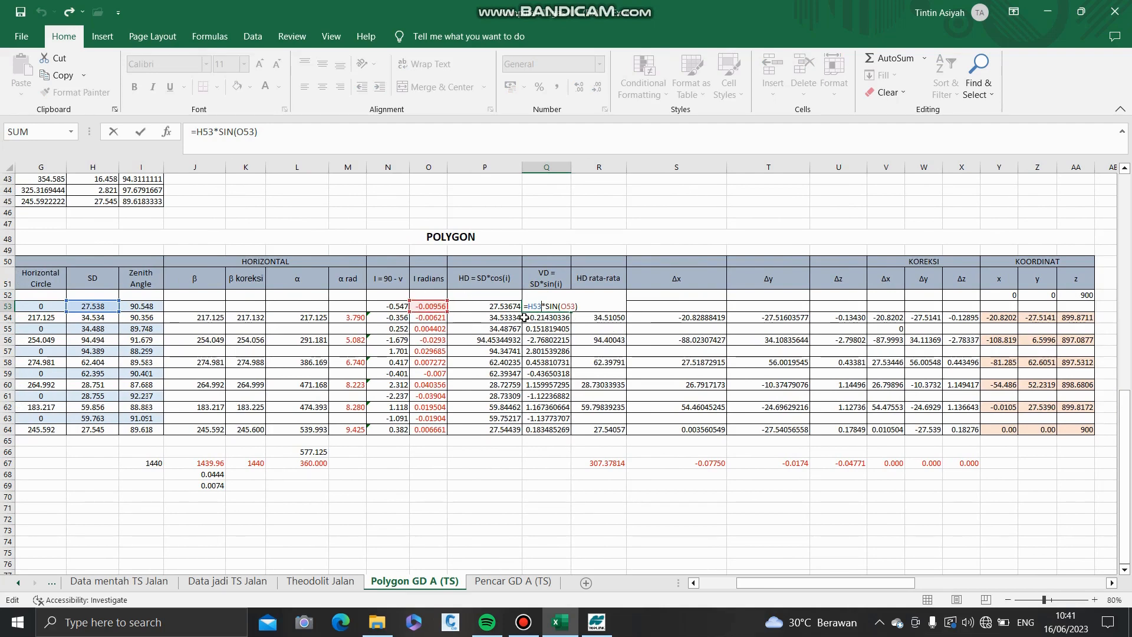
{"action": "key", "text": "ctrl+Return"}
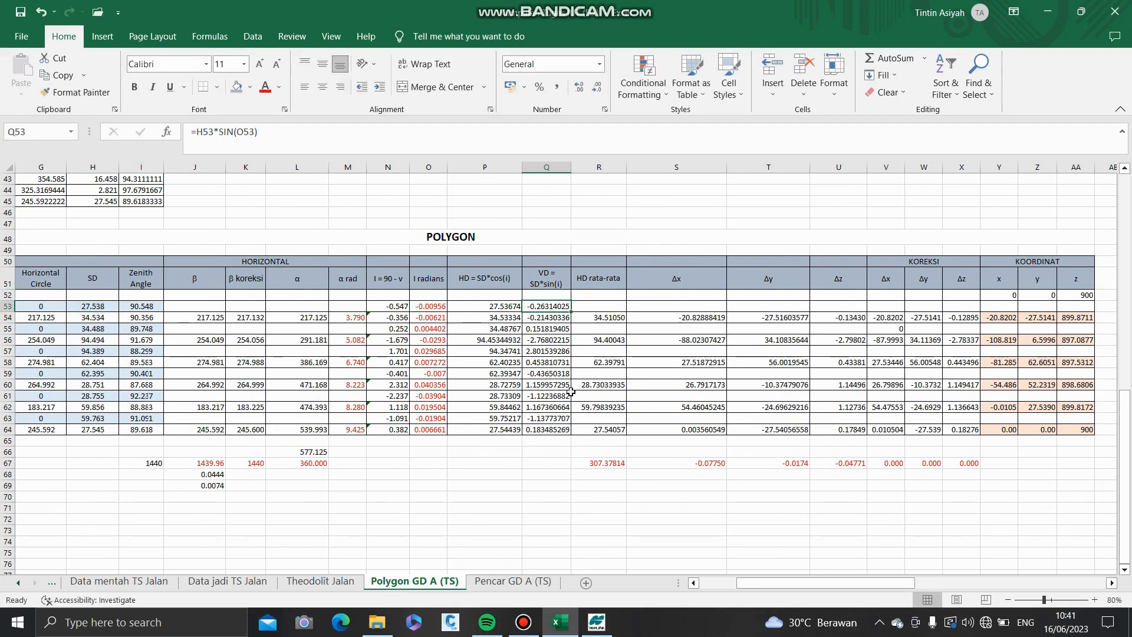
- Examine the HD rata-rata averaging formula in cell R54 against the point data of its two source rows
{"action": "scroll", "coordinate": [565, 400], "scroll_direction": "right", "scroll_amount": 3}
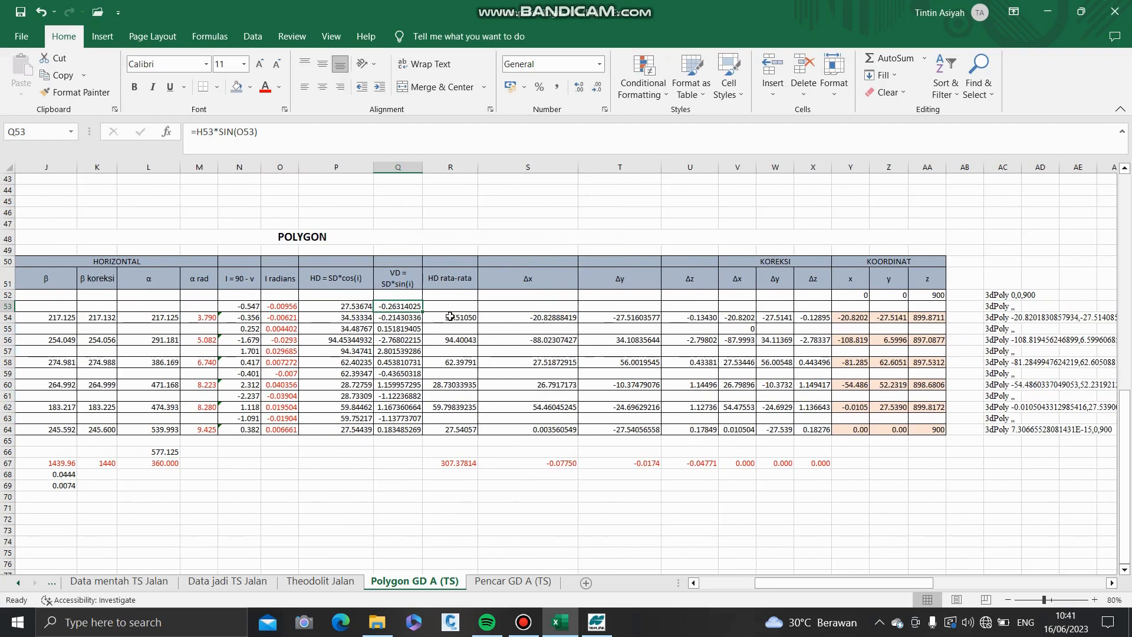
{"action": "double_click", "coordinate": [450, 317]}
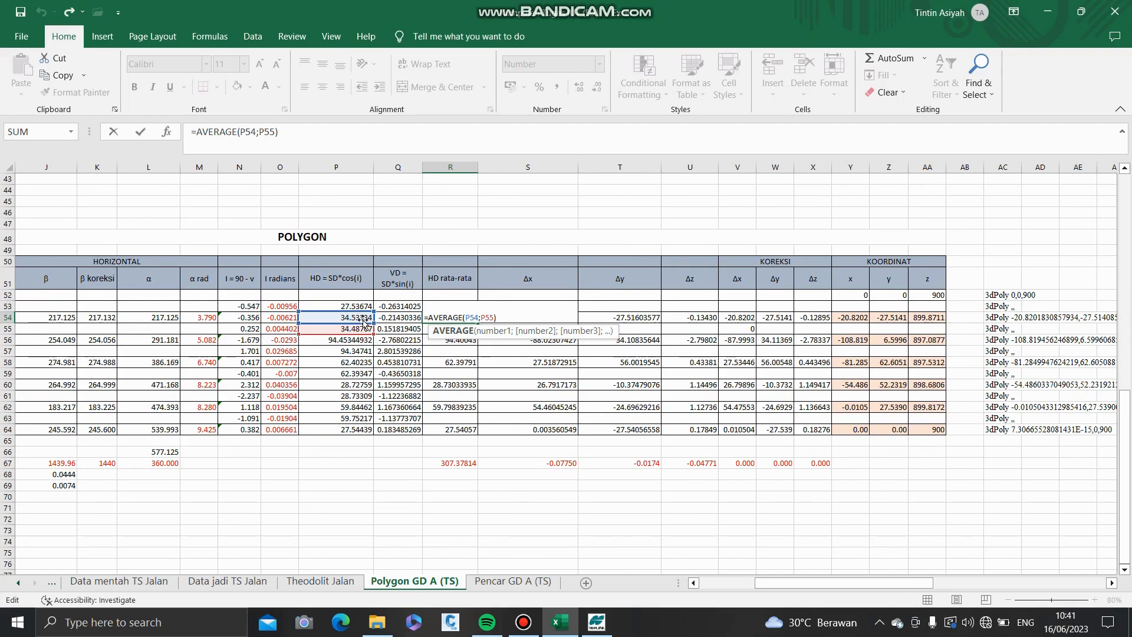
{"action": "scroll", "coordinate": [364, 322], "scroll_direction": "left", "scroll_amount": 6}
{"action": "scroll", "coordinate": [219, 326], "scroll_direction": "right", "scroll_amount": 10}
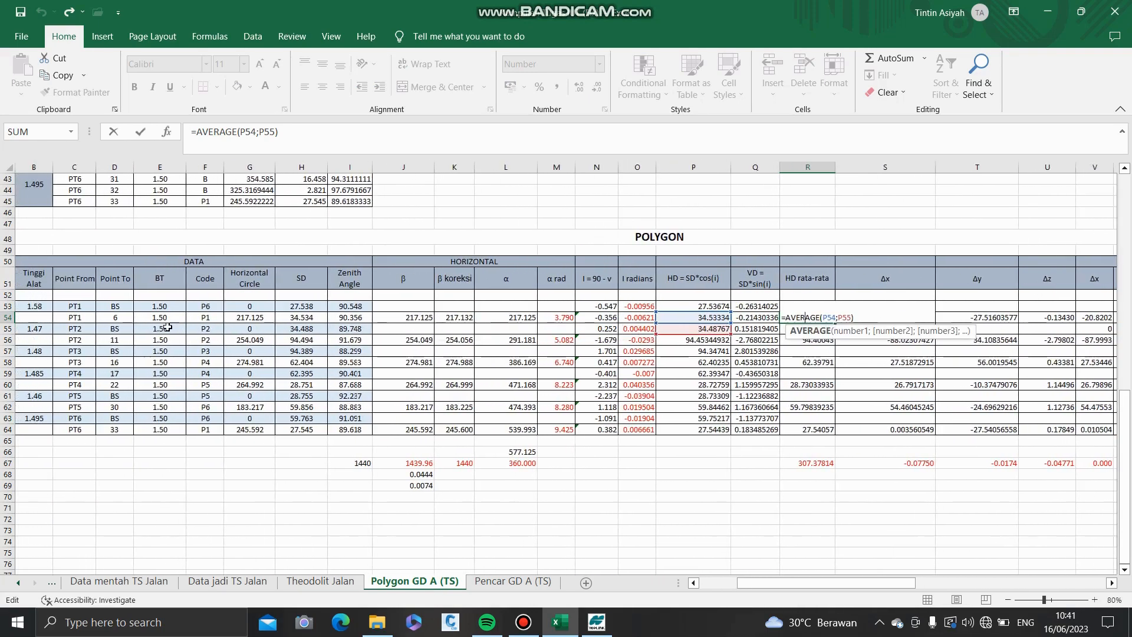
{"action": "scroll", "coordinate": [314, 337], "scroll_direction": "left", "scroll_amount": 5}
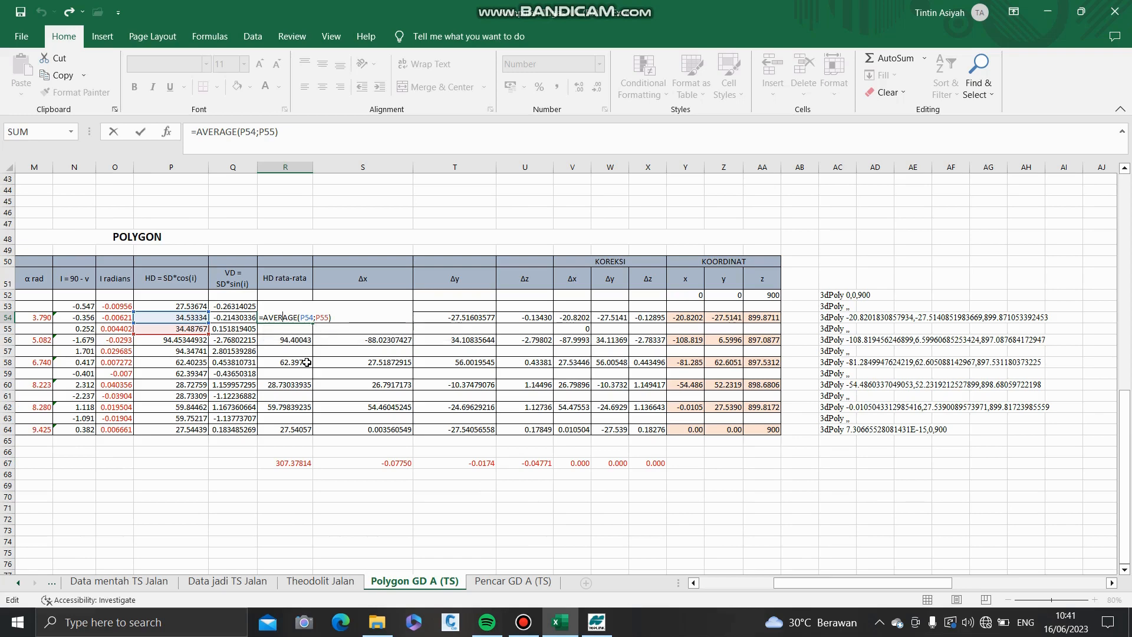
{"action": "key", "text": "Return"}
- Examine the remaining HD rata-rata formulas in column R, from cell R56 through R64
{"action": "double_click", "coordinate": [299, 339]}
{"action": "key", "text": "Return"}
{"action": "left_click", "coordinate": [292, 362]}
{"action": "double_click", "coordinate": [292, 362]}
{"action": "left_click", "coordinate": [293, 385]}
{"action": "double_click", "coordinate": [293, 385]}
{"action": "key", "text": "Return"}
{"action": "left_click", "coordinate": [289, 407]}
{"action": "double_click", "coordinate": [289, 407]}
{"action": "key", "text": "Return"}
{"action": "left_click", "coordinate": [295, 430]}
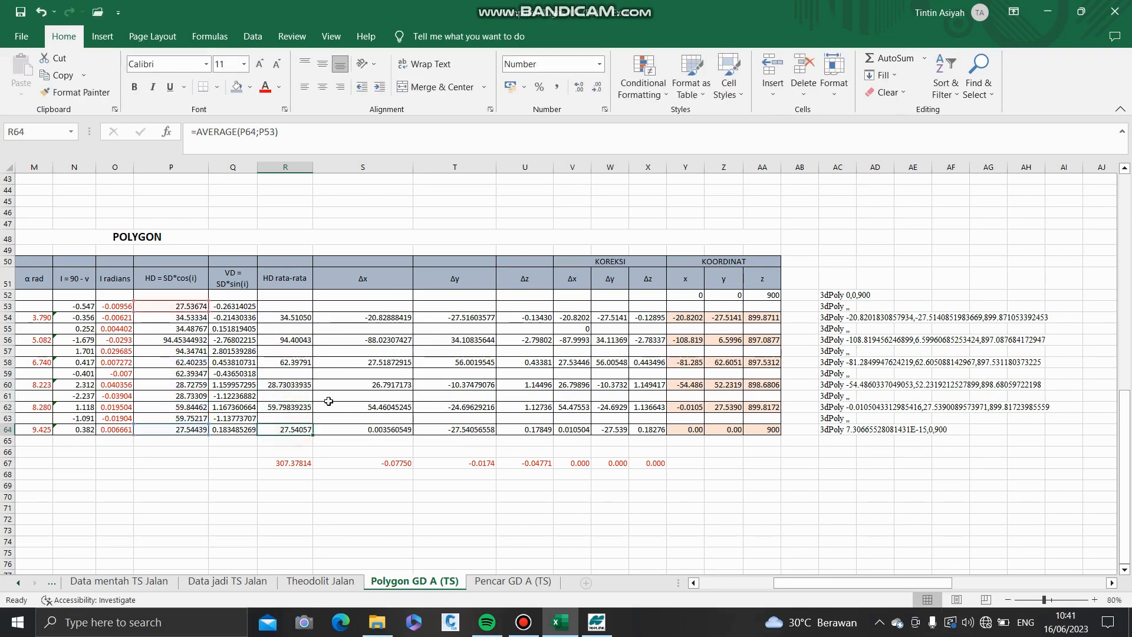
- Examine the Δx formulas in cells S54, S56 and S58, including the HD rata-rata and α rad references
{"action": "double_click", "coordinate": [385, 317]}
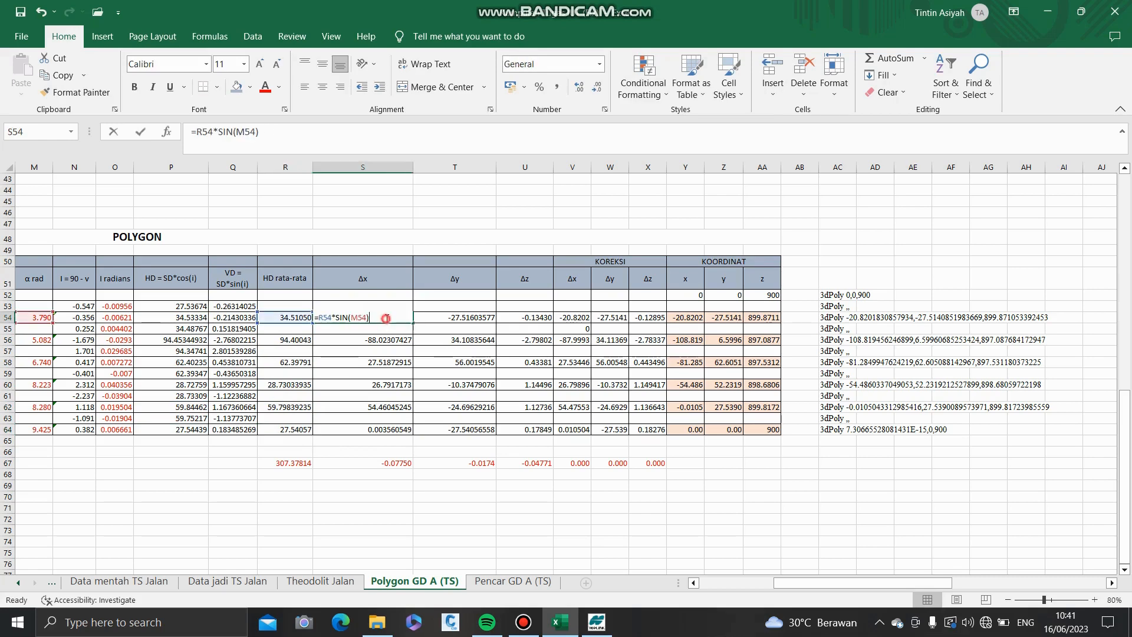
{"action": "scroll", "coordinate": [391, 358], "scroll_direction": "right", "scroll_amount": 3}
{"action": "scroll", "coordinate": [392, 358], "scroll_direction": "left", "scroll_amount": 5}
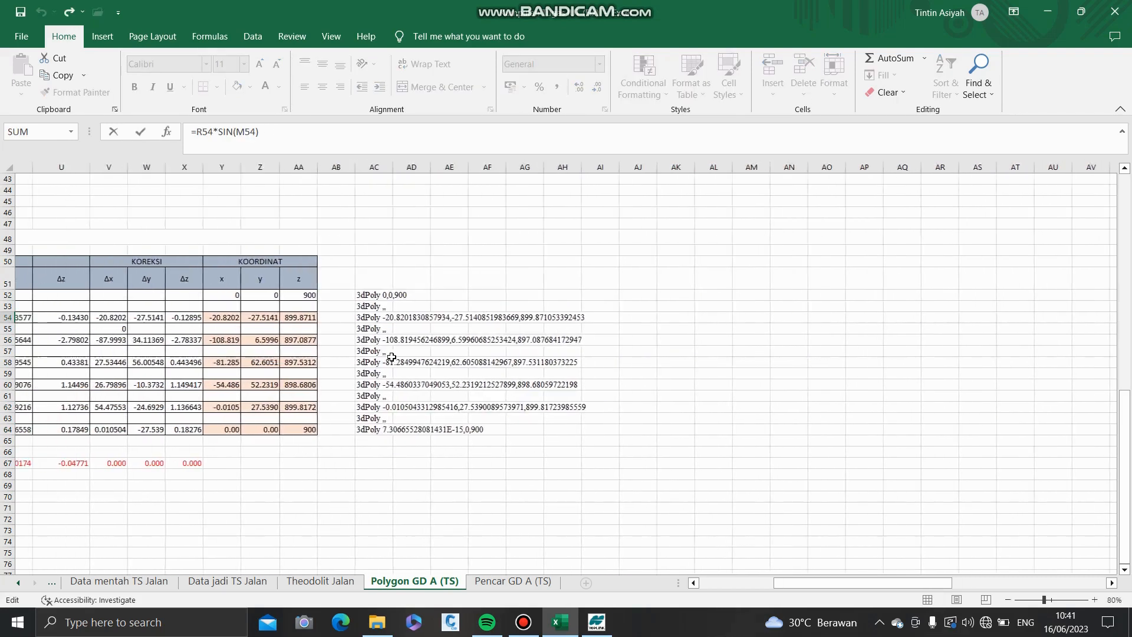
{"action": "scroll", "coordinate": [392, 356], "scroll_direction": "left", "scroll_amount": 1}
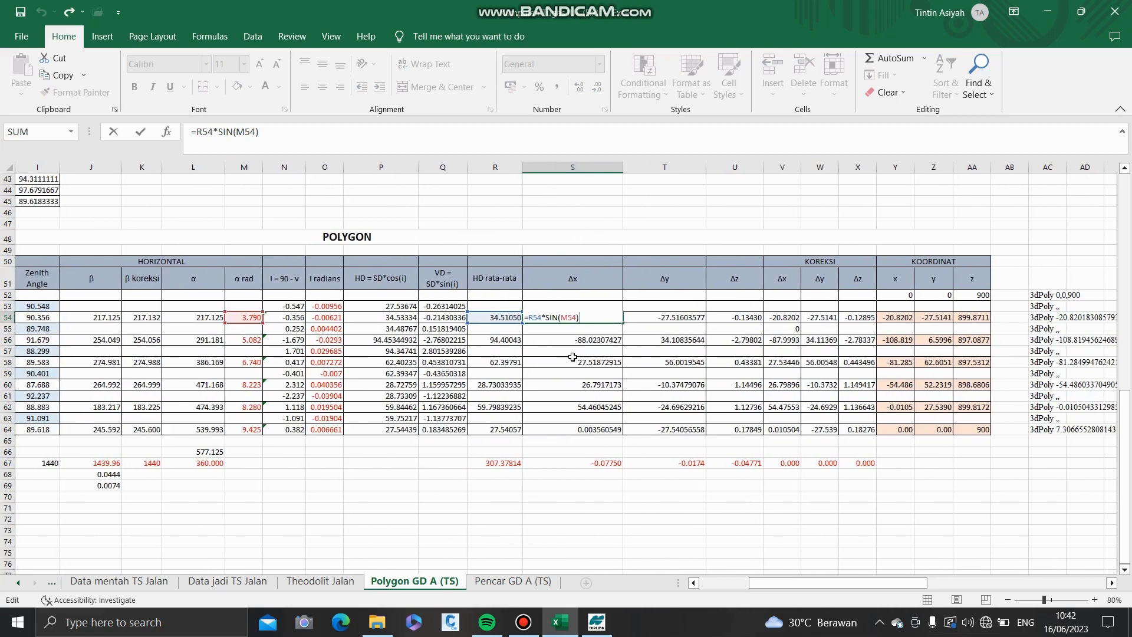
{"action": "left_click", "coordinate": [588, 340]}
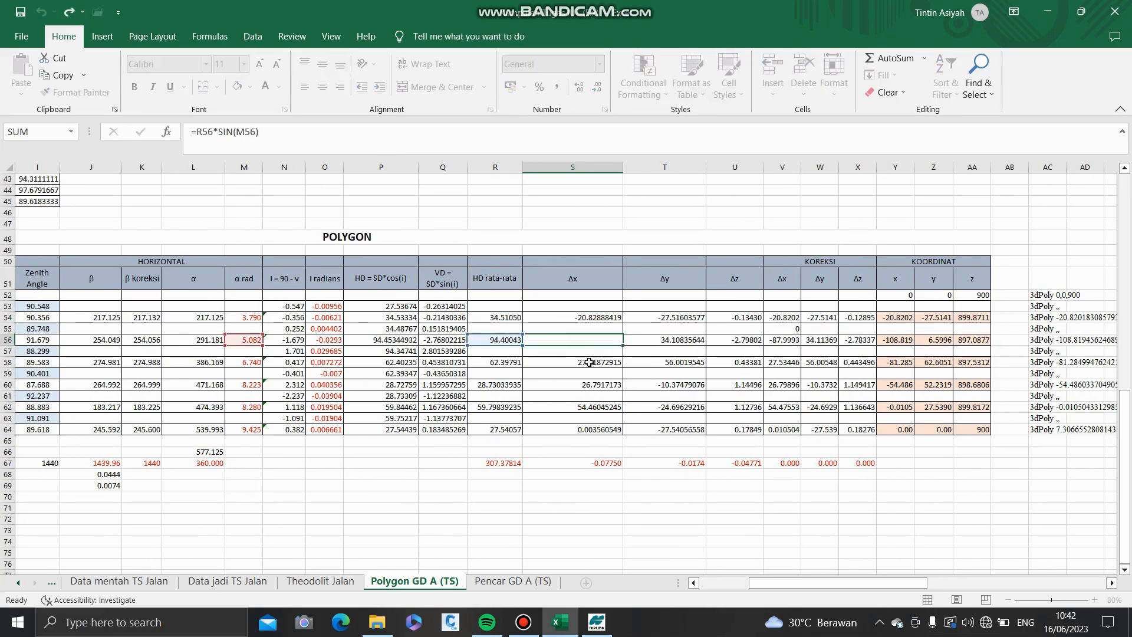
{"action": "left_click", "coordinate": [587, 363]}
{"action": "double_click", "coordinate": [586, 363]}
{"action": "key", "text": "Escape"}
- Examine the Δy formula in cell T54 and the Δz formula in cell U54
{"action": "double_click", "coordinate": [667, 318]}
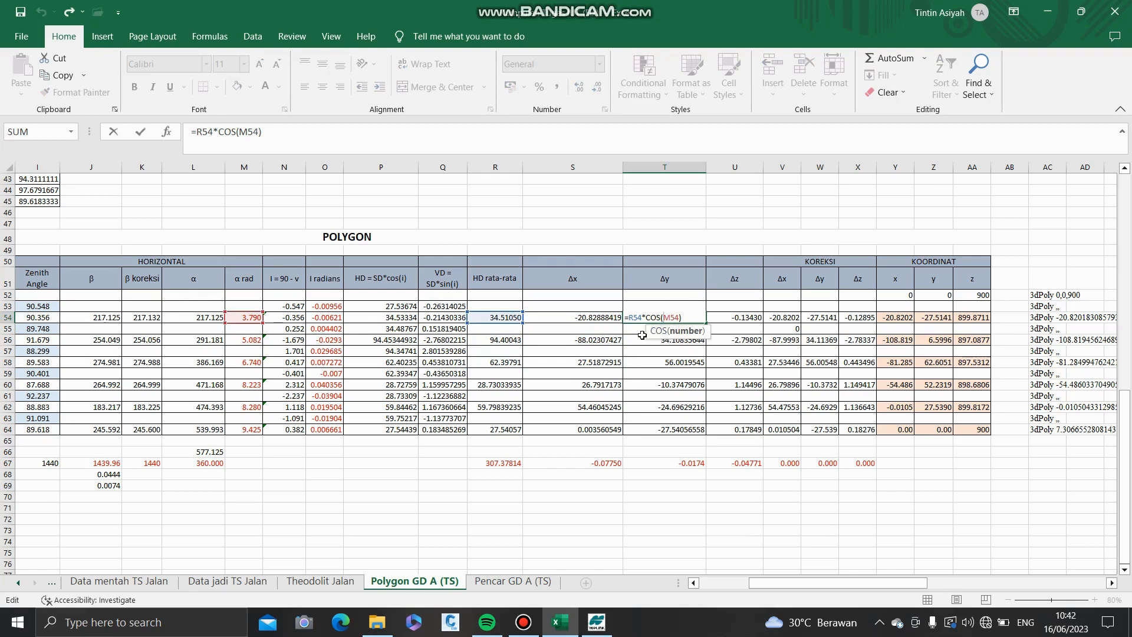
{"action": "key", "text": "Escape"}
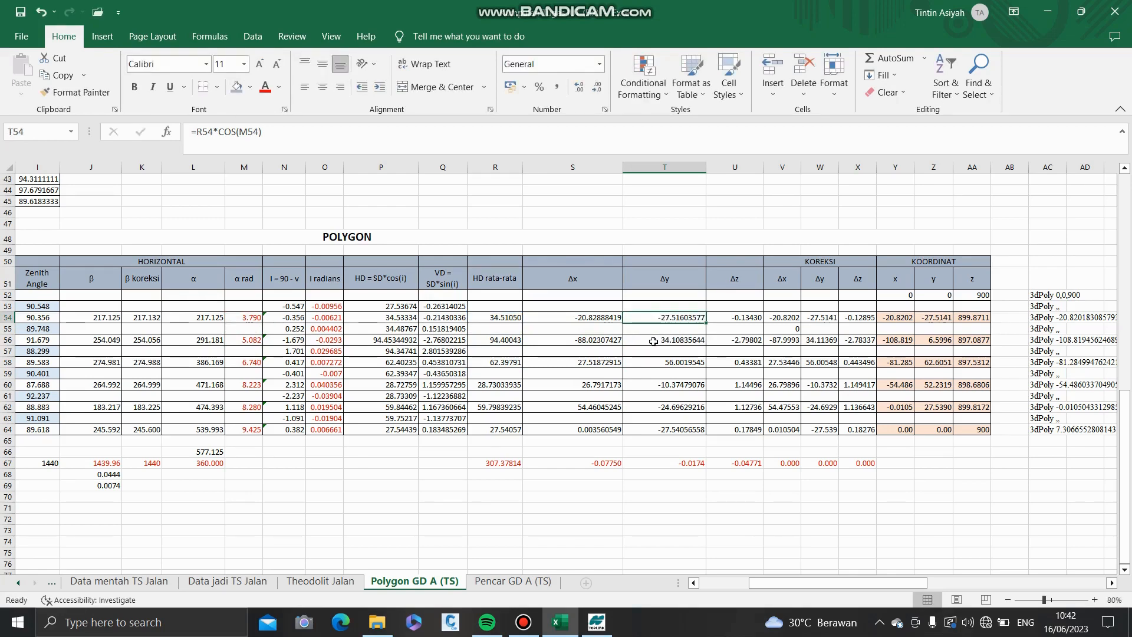
{"action": "scroll", "coordinate": [826, 354], "scroll_direction": "left", "scroll_amount": 3}
{"action": "double_click", "coordinate": [1049, 317]}
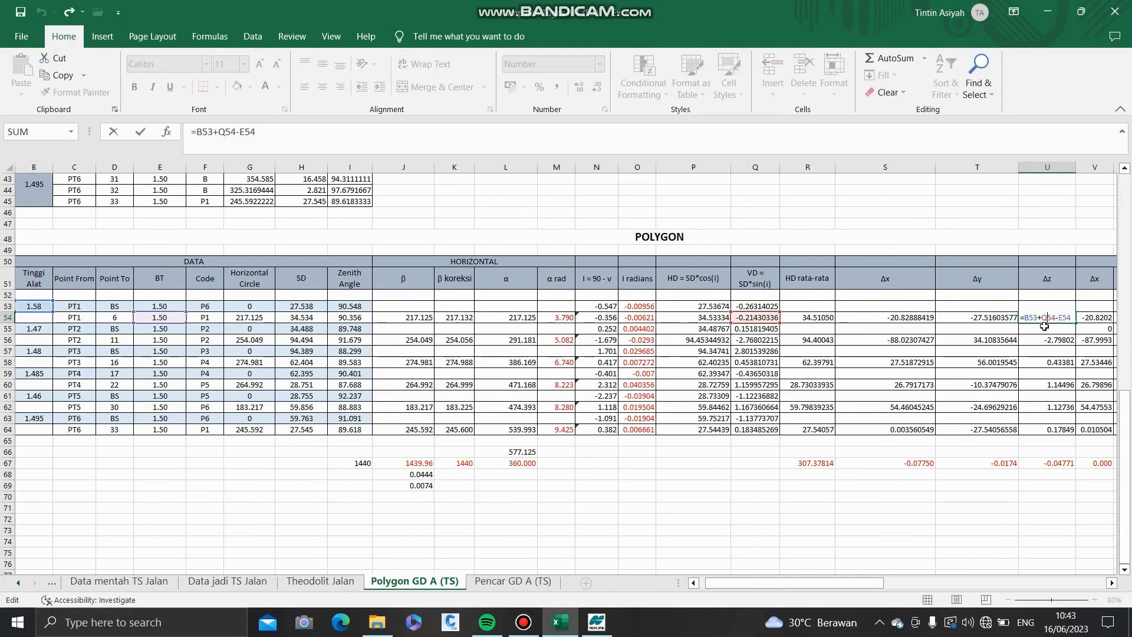
{"action": "key", "text": "ctrl+Return"}
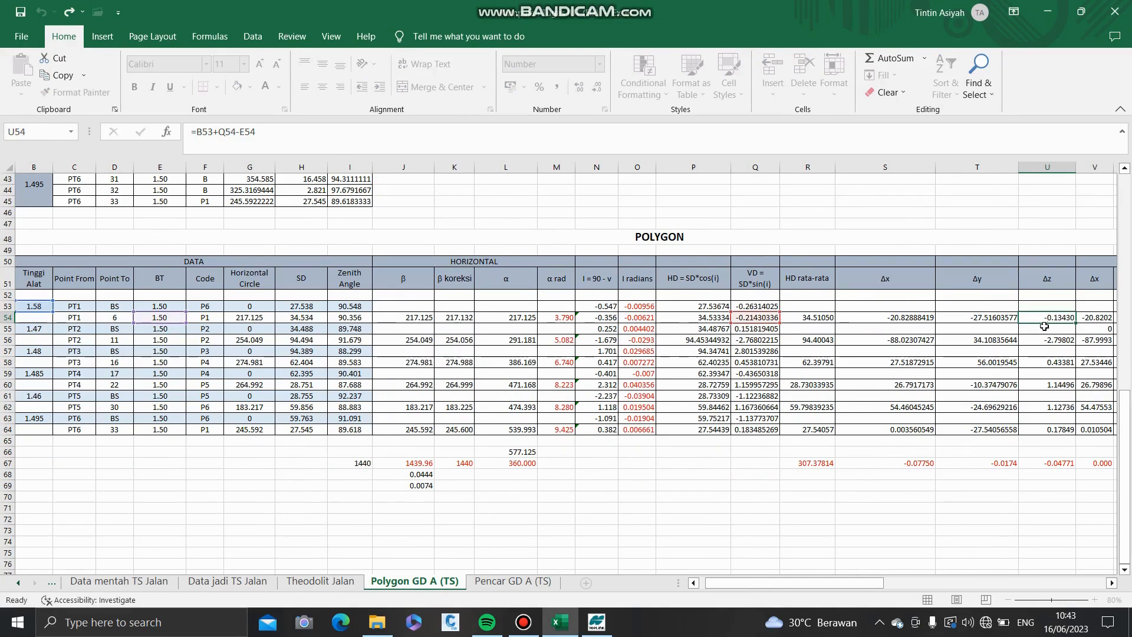
- Examine the SUM formulas for the Δx, Δy and Δz totals in cells S67, T67 and U67
{"action": "scroll", "coordinate": [914, 340], "scroll_direction": "right", "scroll_amount": 5}
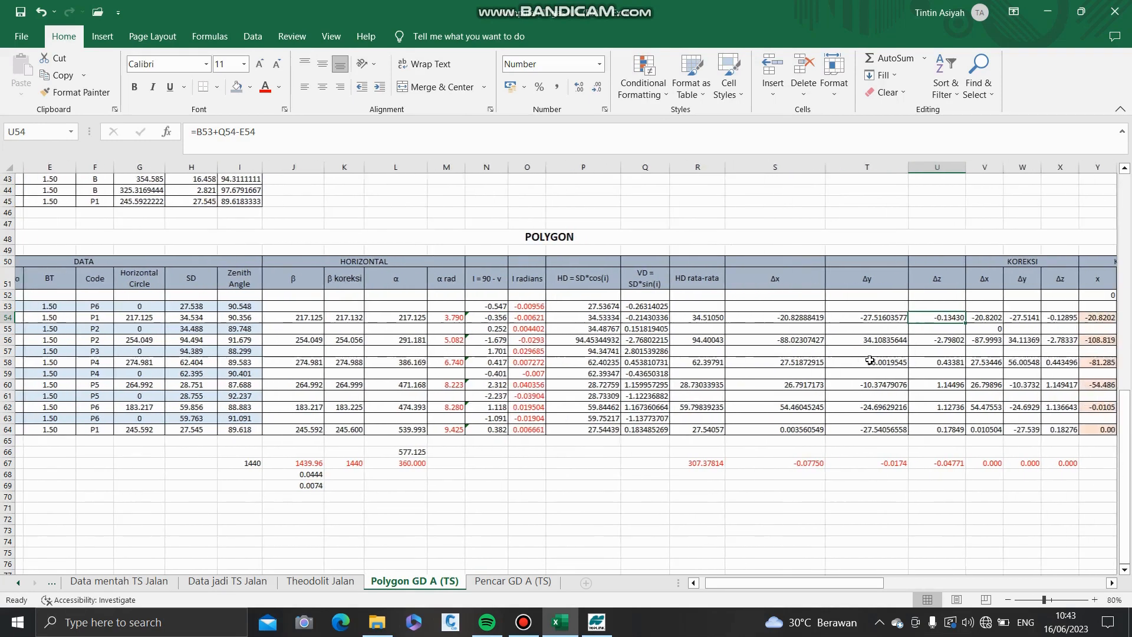
{"action": "left_click", "coordinate": [613, 464]}
{"action": "double_click", "coordinate": [613, 464]}
{"action": "key", "text": "Escape"}
{"action": "double_click", "coordinate": [663, 463]}
{"action": "key", "text": "Escape"}
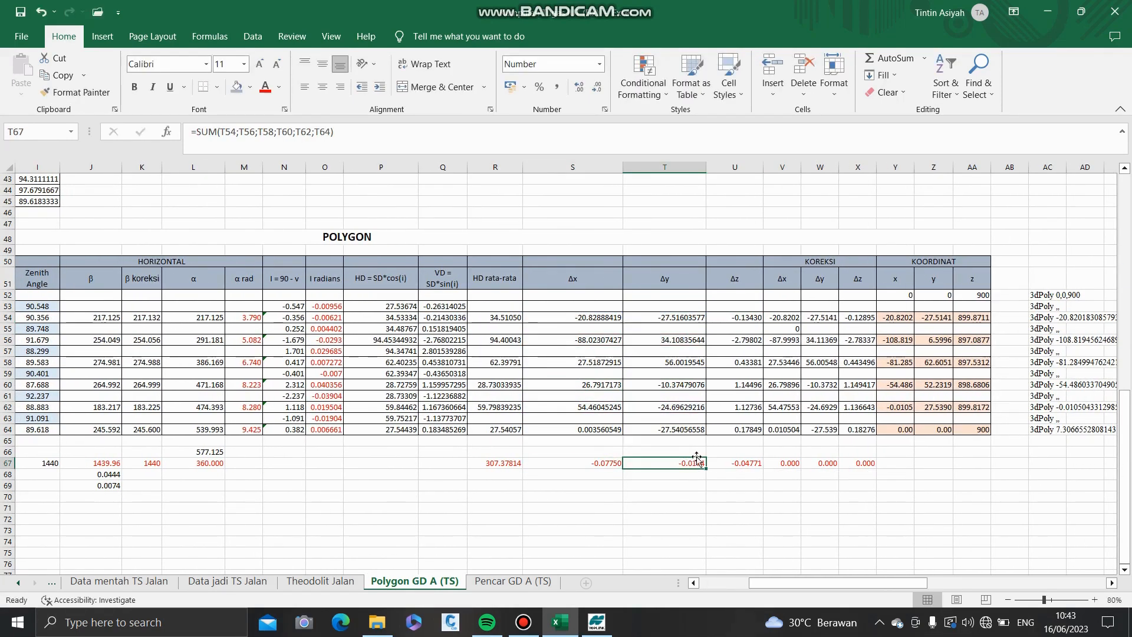
{"action": "left_click", "coordinate": [727, 469]}
{"action": "double_click", "coordinate": [725, 470]}
{"action": "left_click_drag", "start_coordinate": [725, 470], "coordinate": [715, 474]}
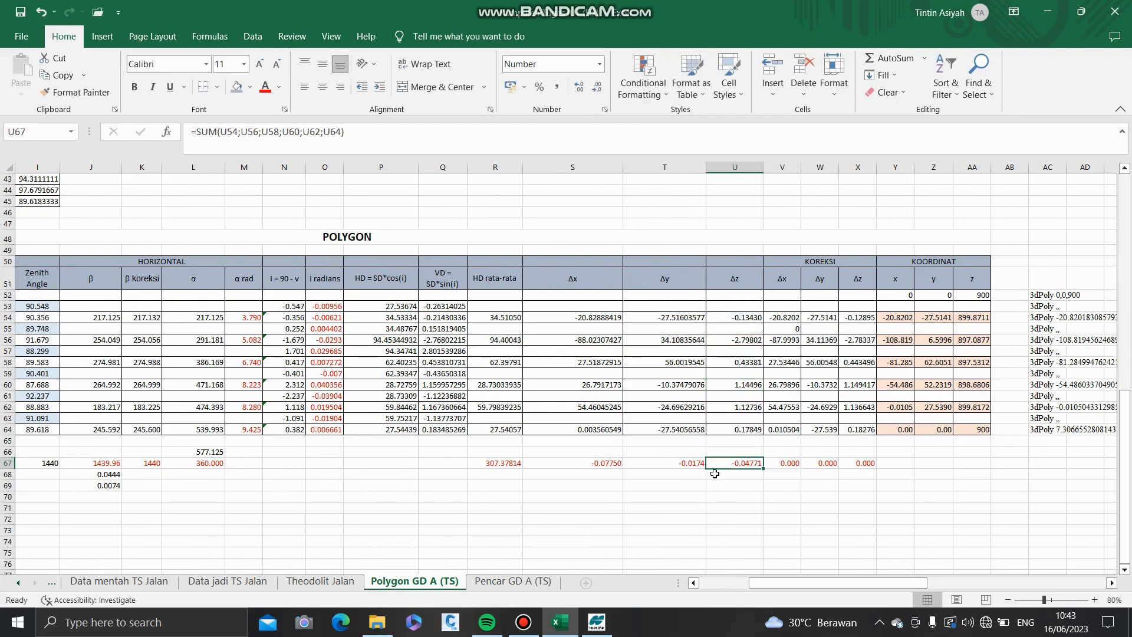
- Examine the corrected Δx formulas in cells V54 and V56 and the SUM formula for their total in cell V67
{"action": "scroll", "coordinate": [715, 473], "scroll_direction": "right", "scroll_amount": 2}
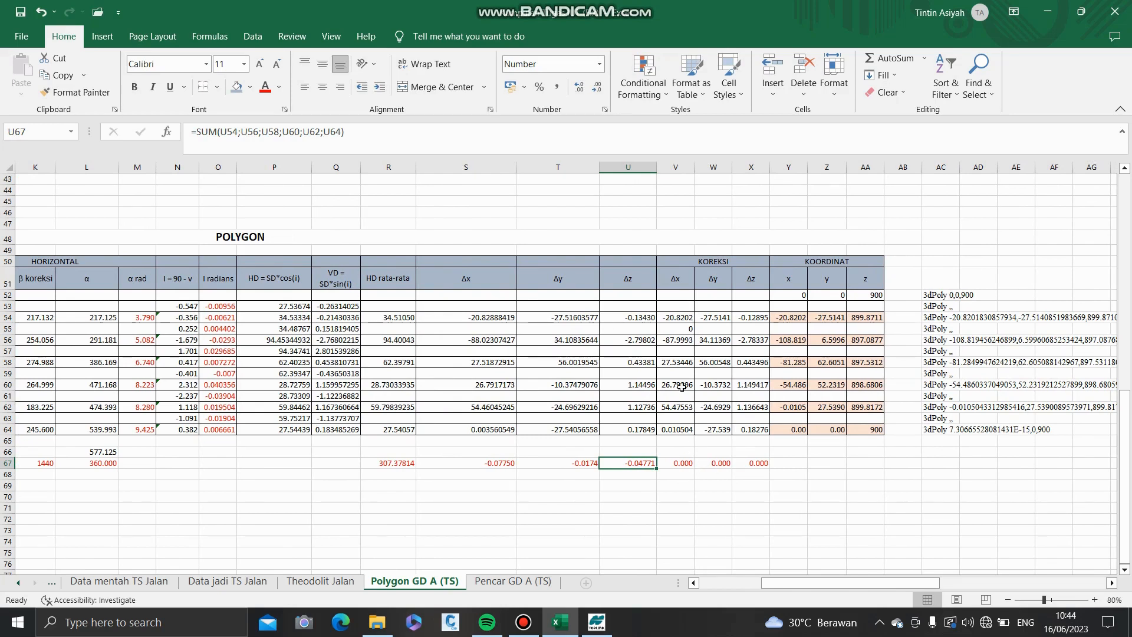
{"action": "double_click", "coordinate": [678, 316]}
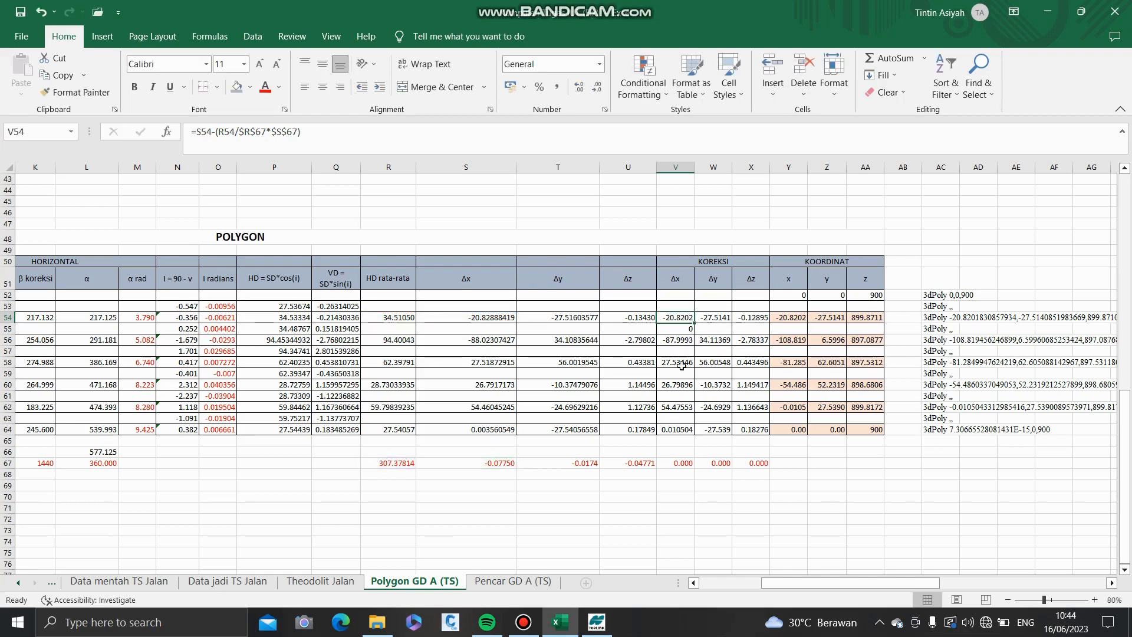
{"action": "double_click", "coordinate": [684, 341]}
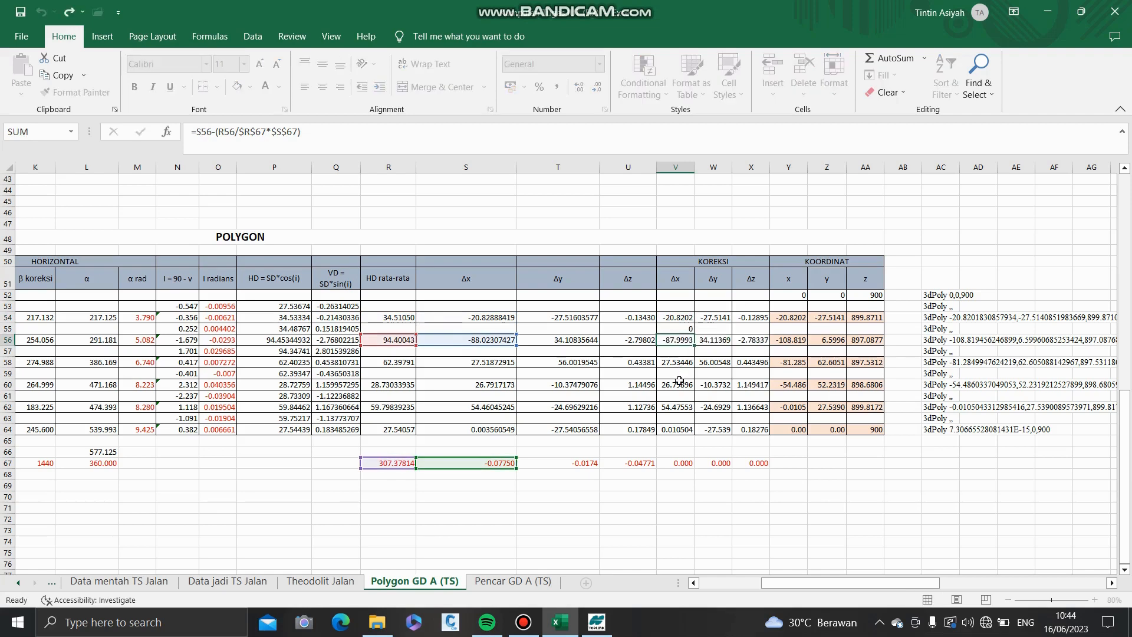
{"action": "key", "text": "Return"}
{"action": "left_click", "coordinate": [682, 464]}
{"action": "double_click", "coordinate": [682, 465]}
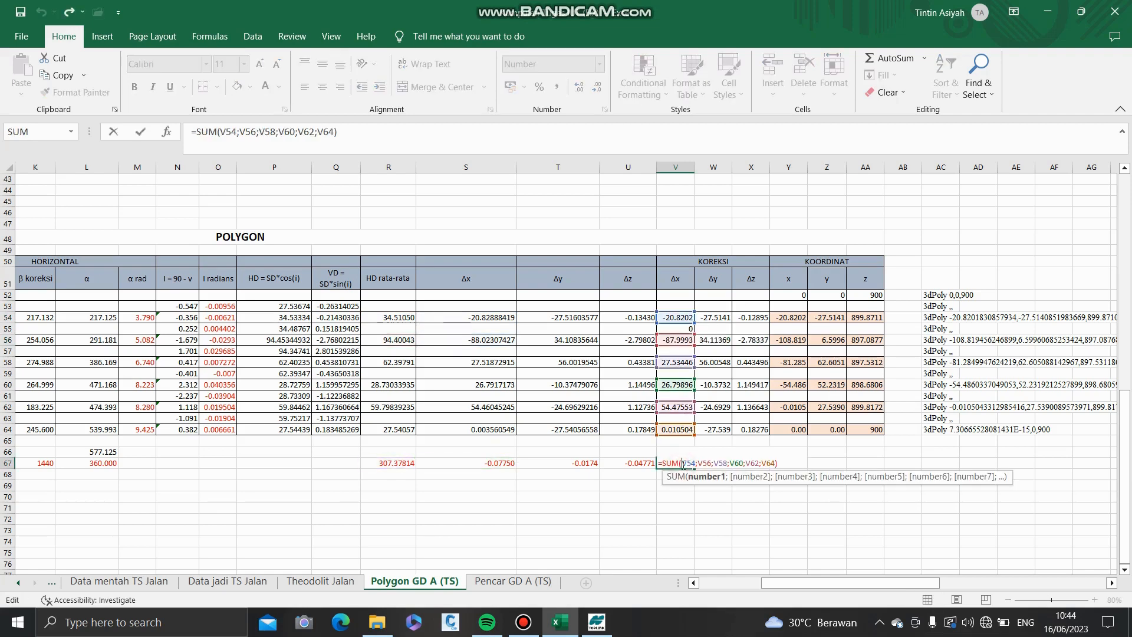
{"action": "key", "text": "Escape"}
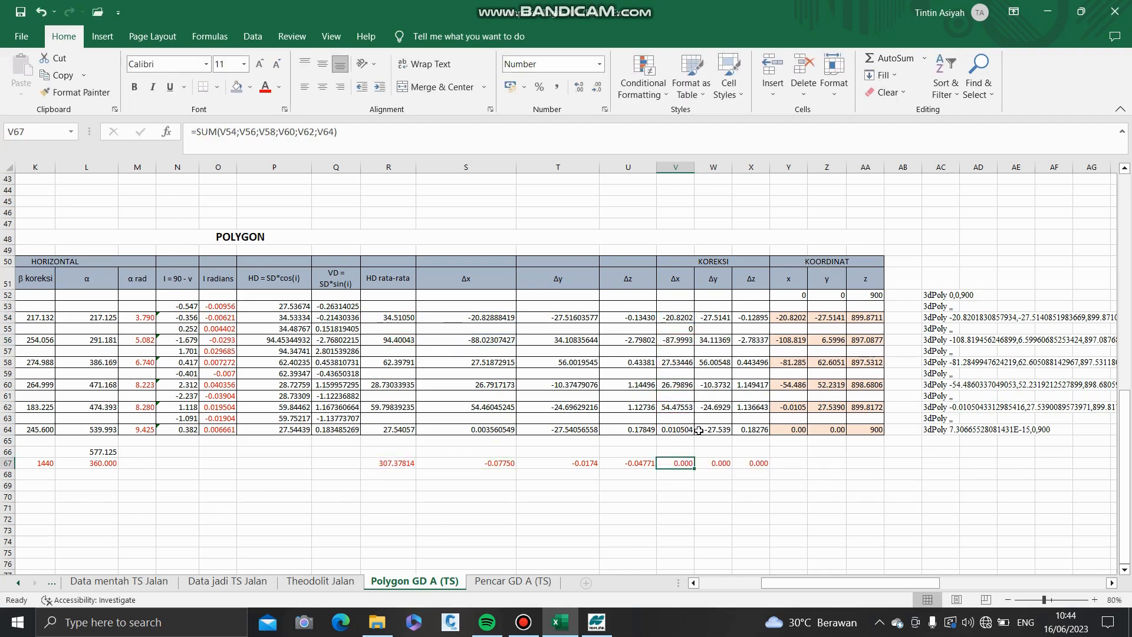
- Examine the corrected Δy formula in cell W54 and the SUM formula for its total in cell W67
{"action": "left_click", "coordinate": [720, 319]}
{"action": "double_click", "coordinate": [719, 318]}
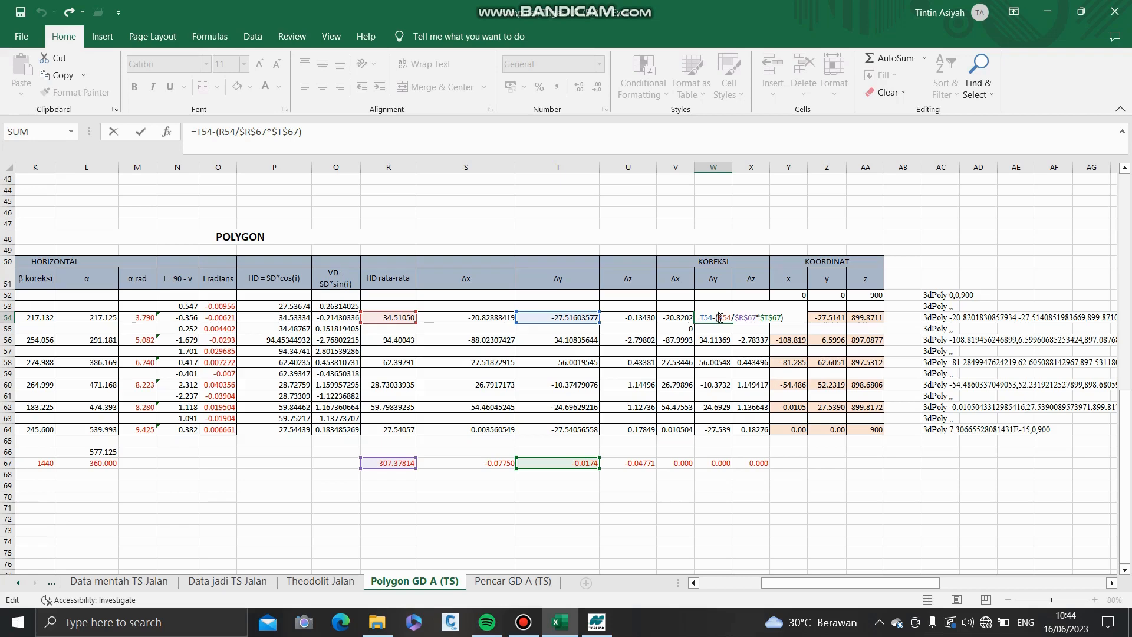
{"action": "key", "text": "ctrl+Return"}
{"action": "double_click", "coordinate": [723, 464]}
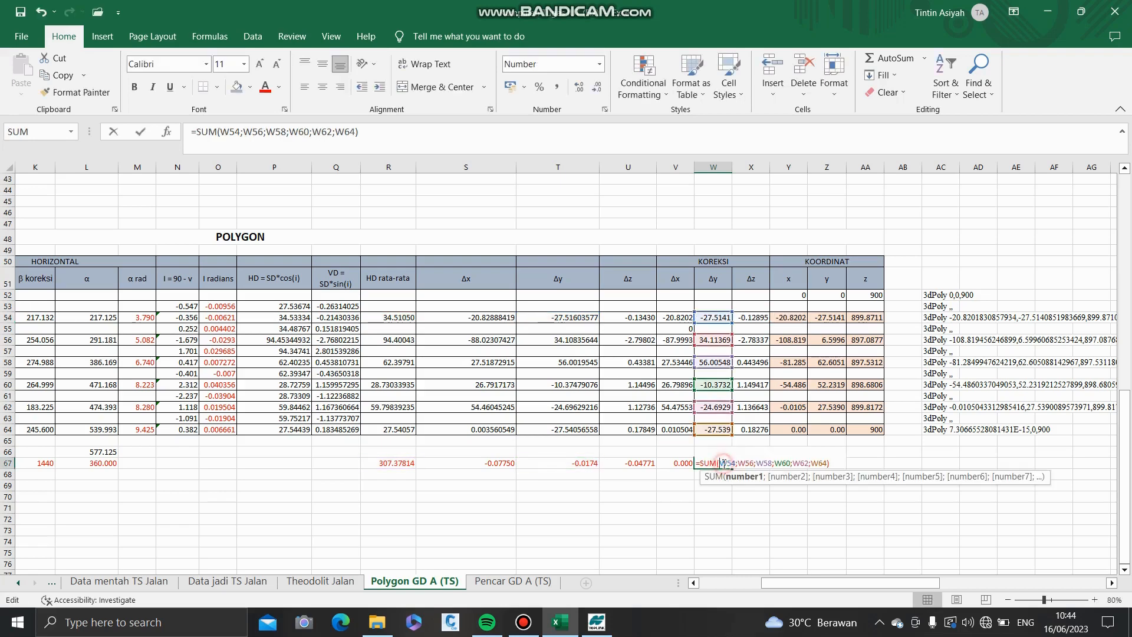
{"action": "key", "text": "Escape"}
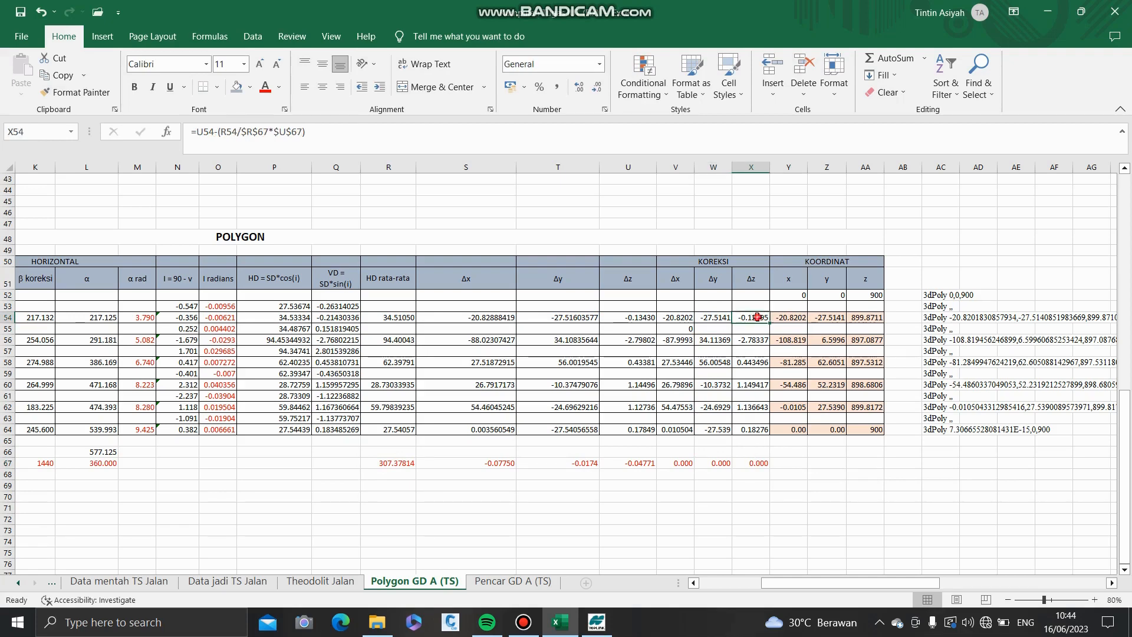
- Examine the corrected Δz formula in cell X54 and the SUM formula for its total in cell X67
{"action": "double_click", "coordinate": [758, 317]}
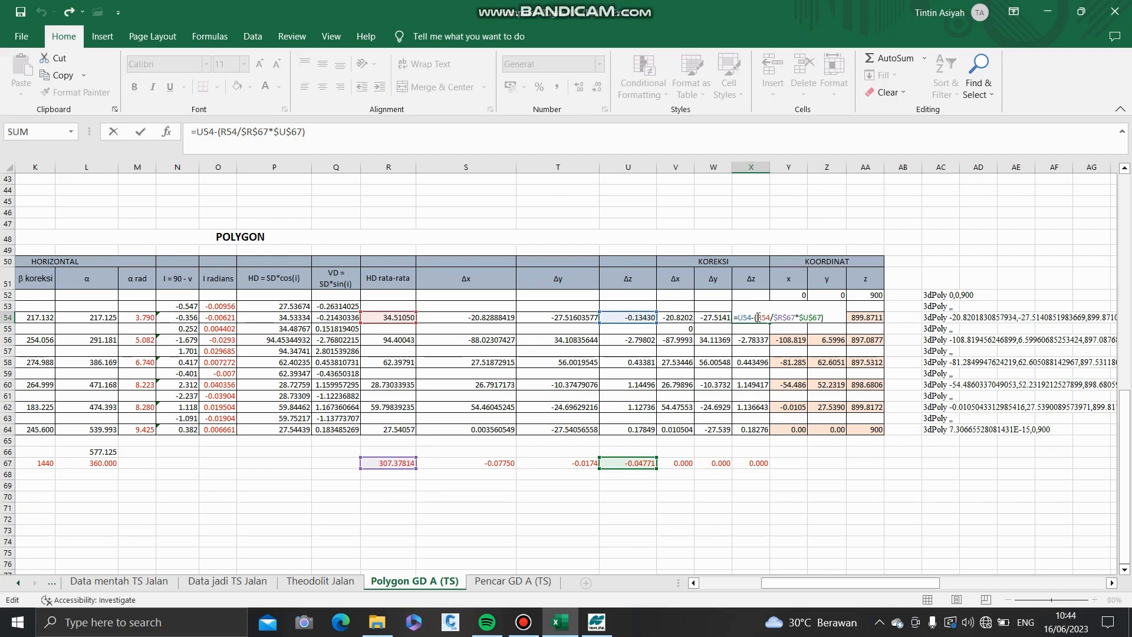
{"action": "left_click", "coordinate": [755, 463]}
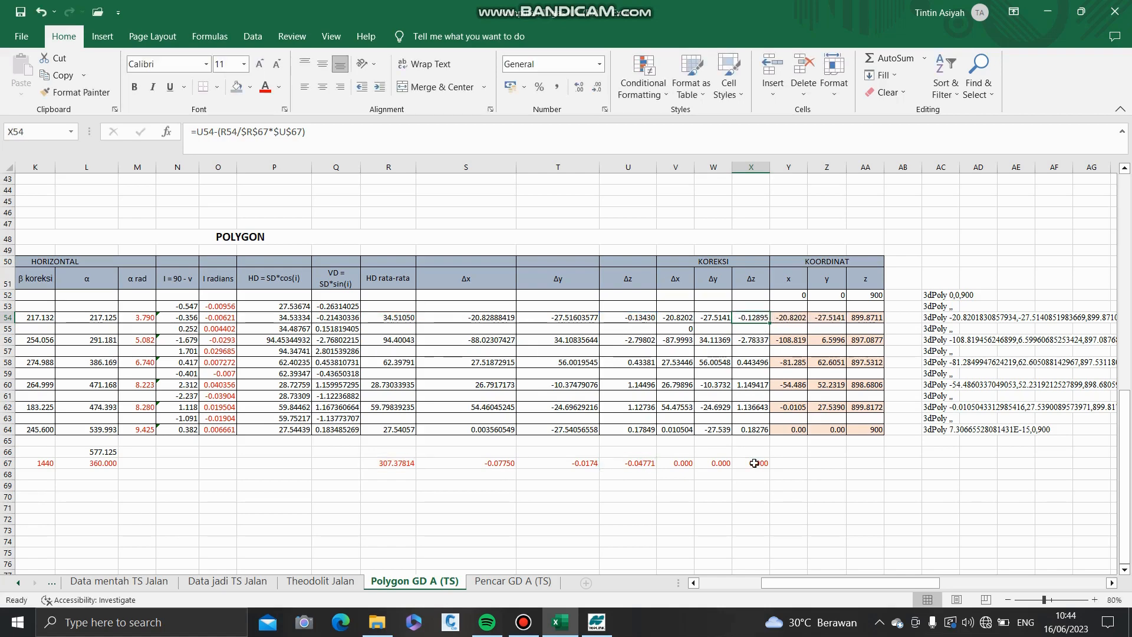
{"action": "double_click", "coordinate": [756, 463]}
{"action": "key", "text": "Escape"}
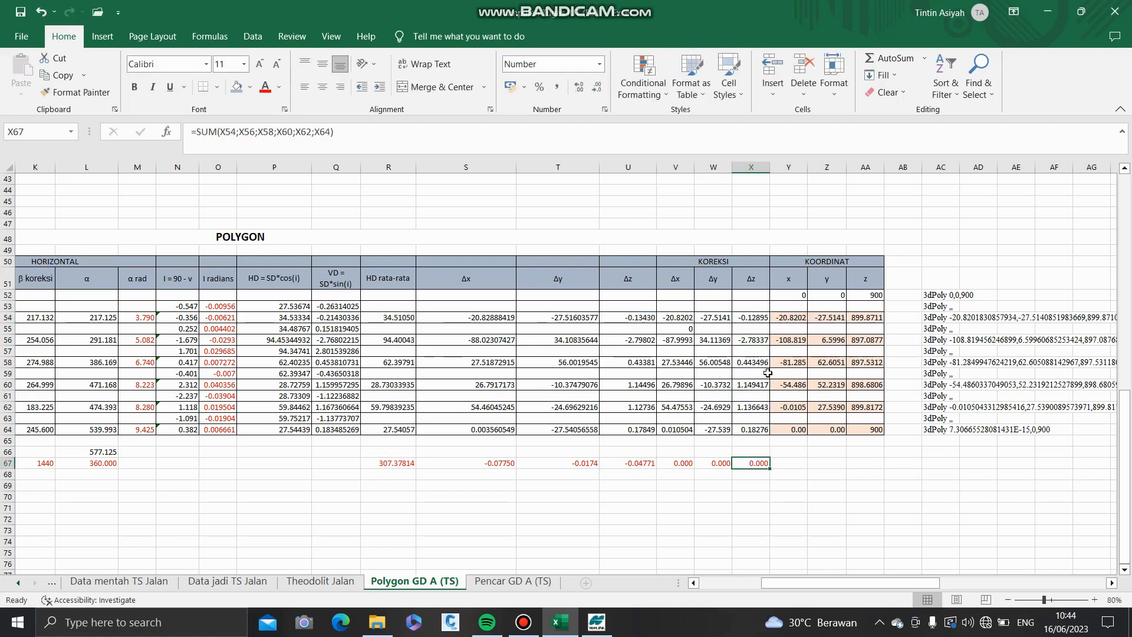
- Examine the x, y and z coordinate formulas in cells Y54, Z54 and AA54
{"action": "scroll", "coordinate": [767, 373], "scroll_direction": "right", "scroll_amount": 2}
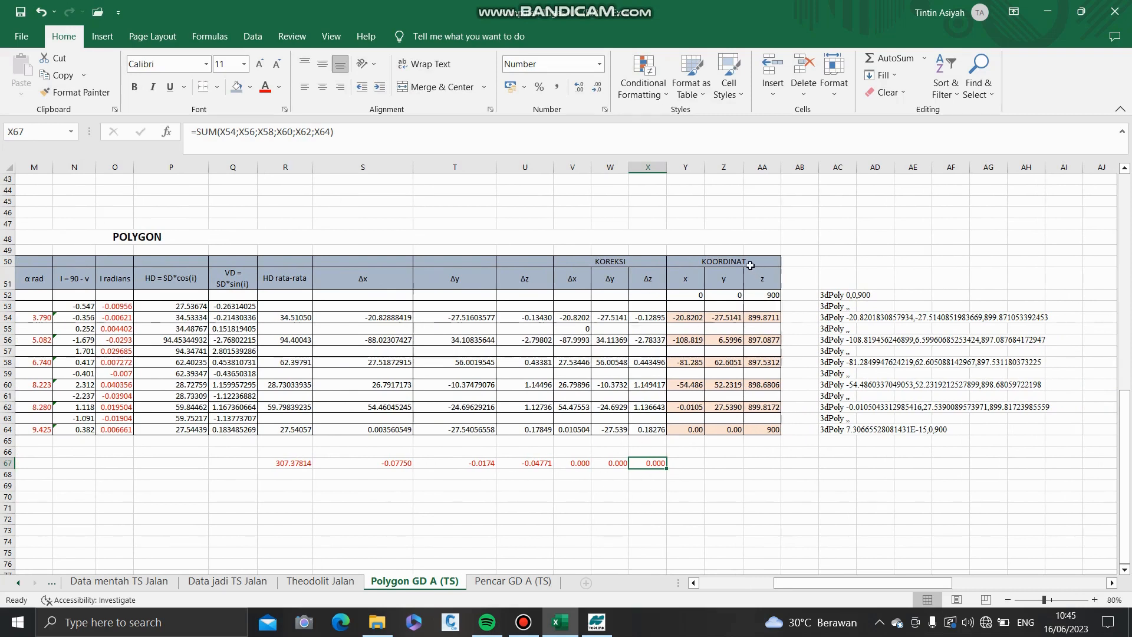
{"action": "left_click", "coordinate": [693, 317]}
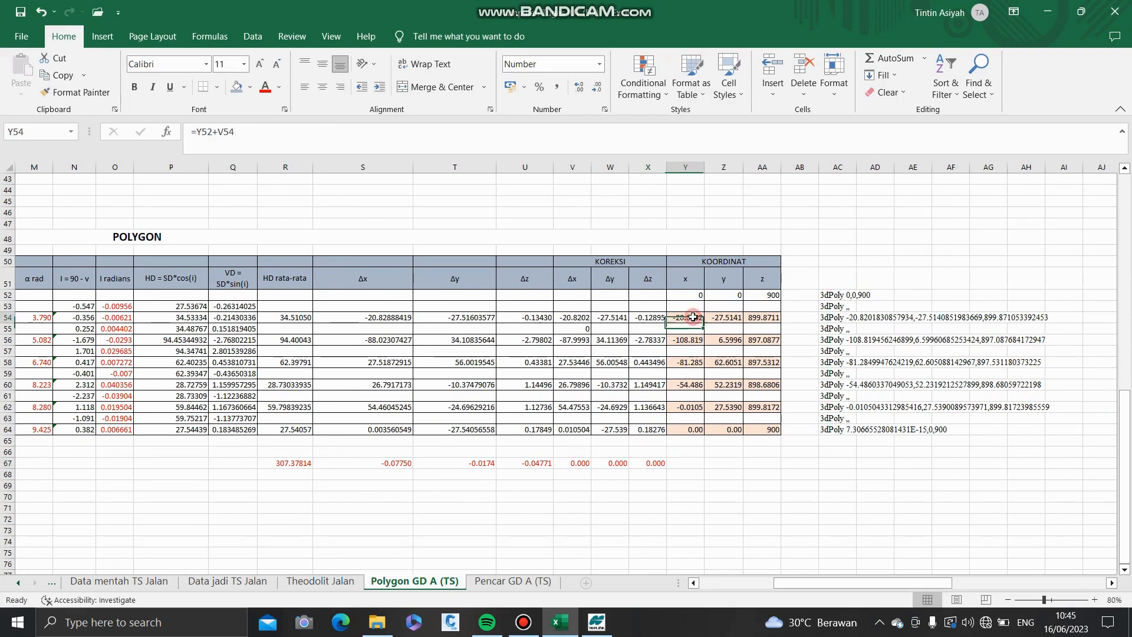
{"action": "double_click", "coordinate": [693, 318]}
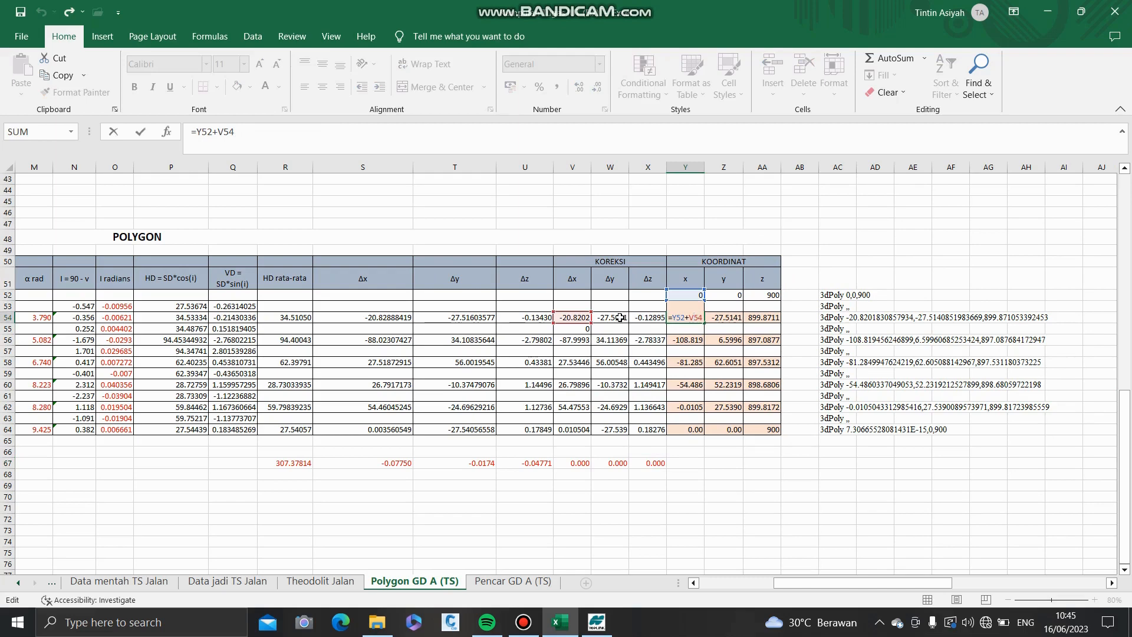
{"action": "key", "text": "Return"}
{"action": "double_click", "coordinate": [727, 316]}
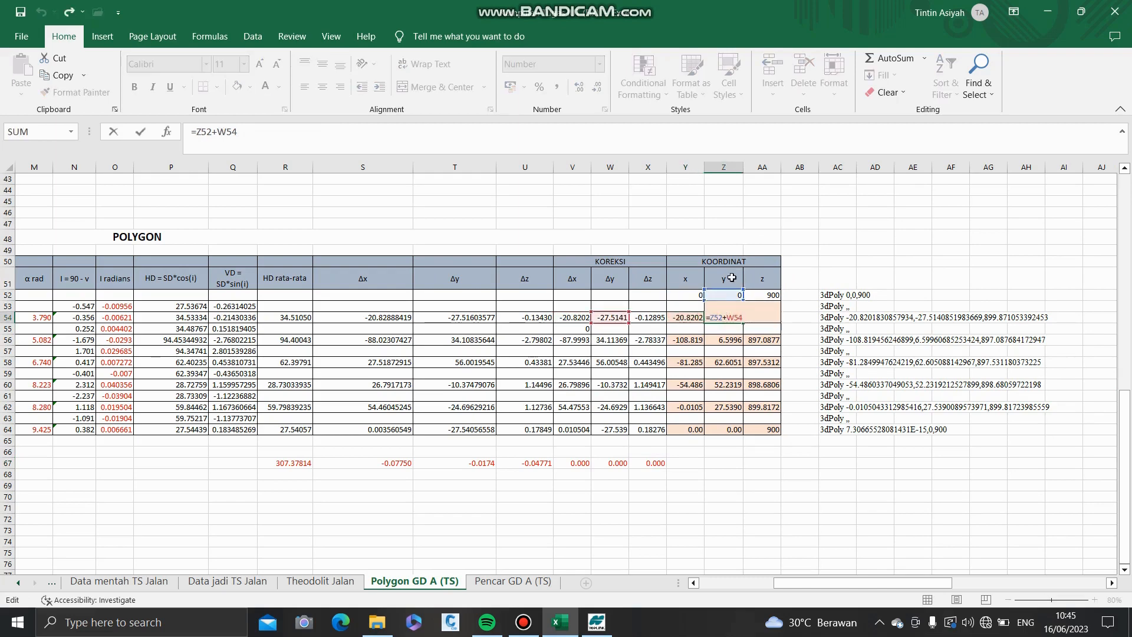
{"action": "key", "text": "Return"}
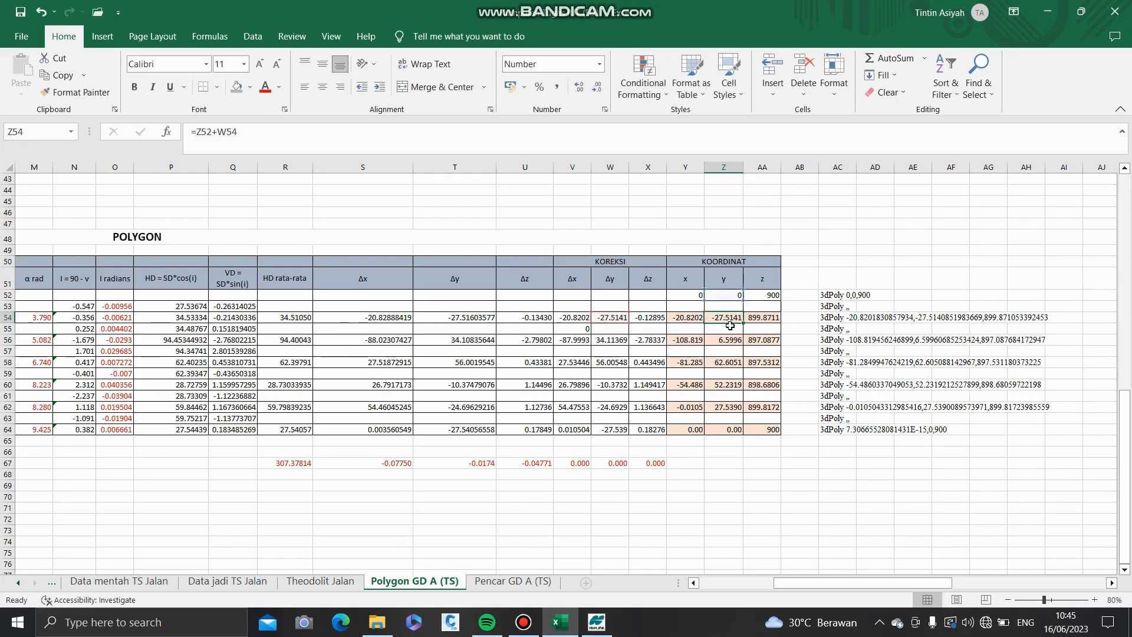
{"action": "double_click", "coordinate": [759, 318]}
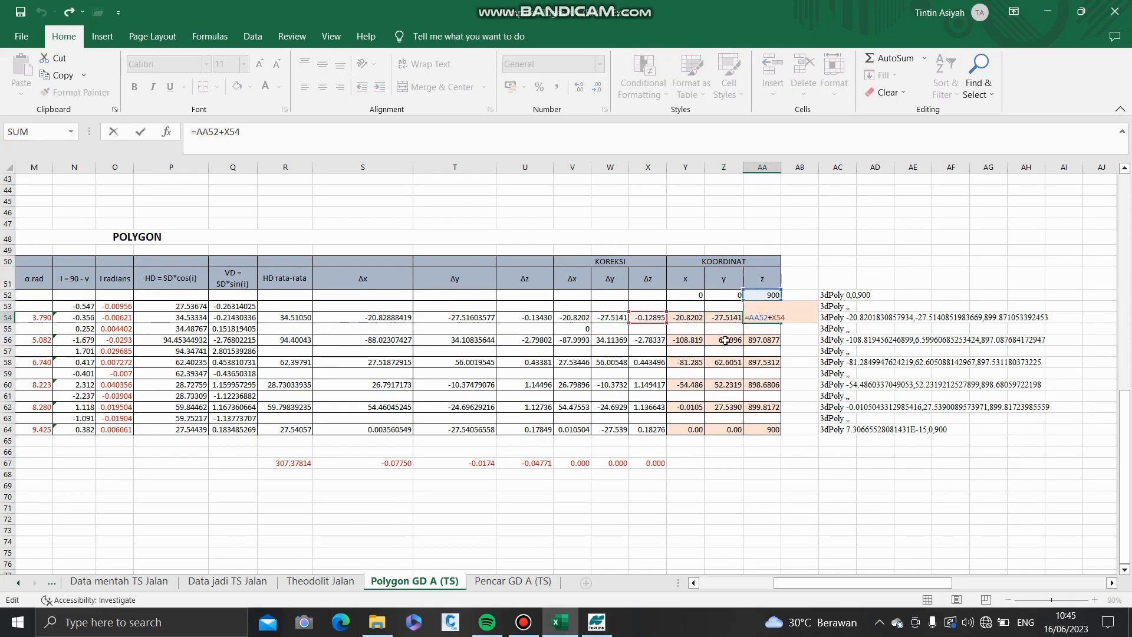
{"action": "key", "text": "Escape"}
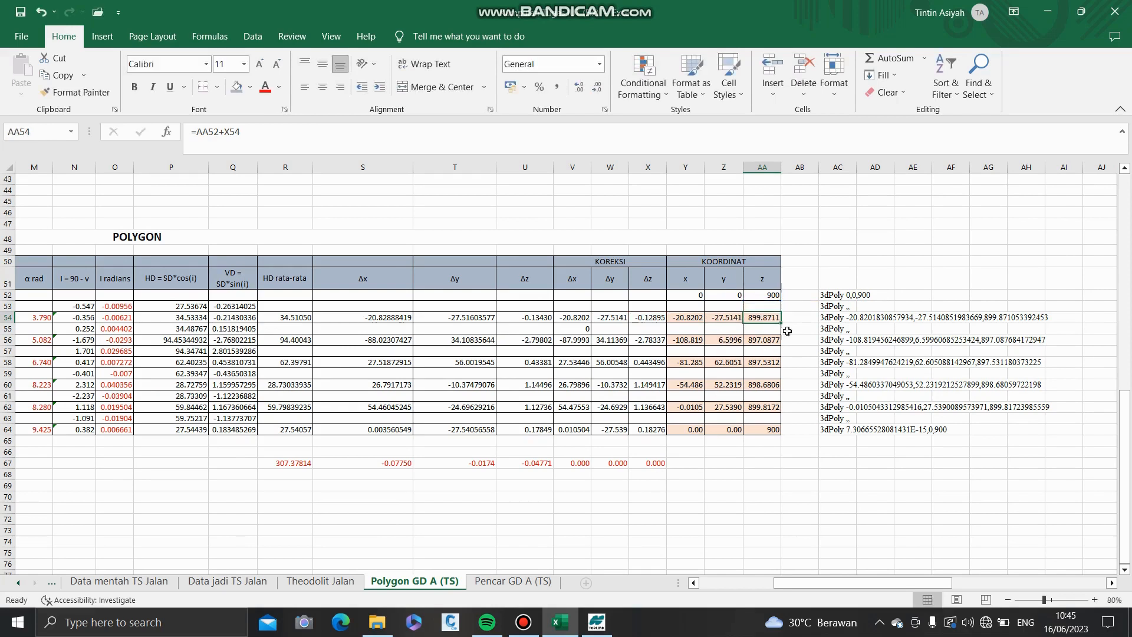
- Examine the 3dPoly text formula in cell AC52 and the list of 3dPoly coordinate strings below it
{"action": "double_click", "coordinate": [837, 295]}
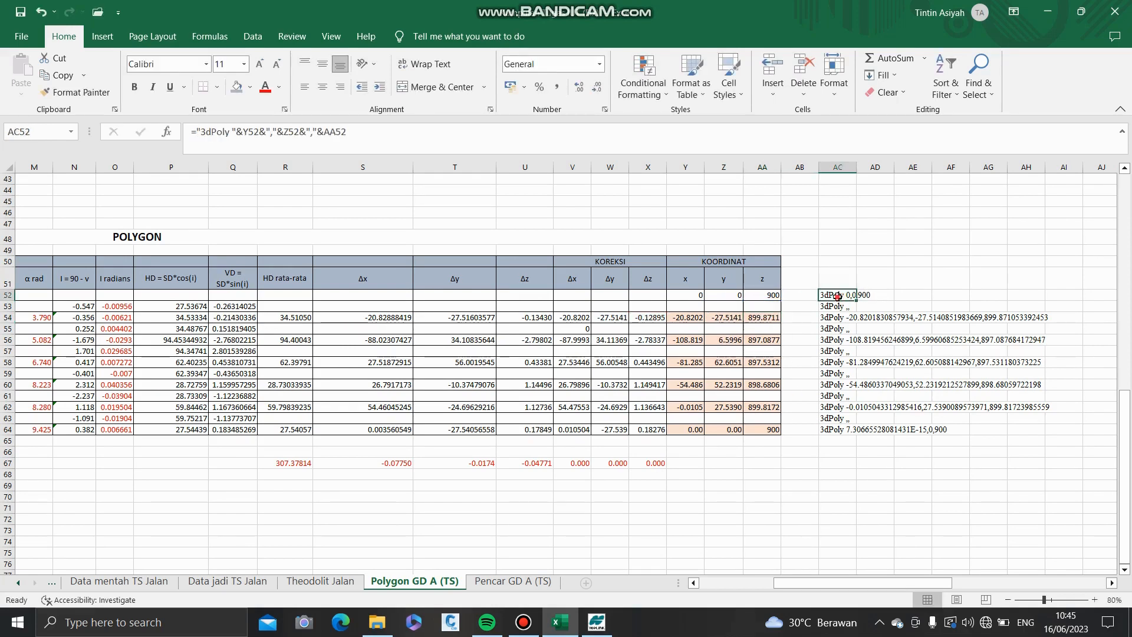
{"action": "key", "text": "Escape"}
{"action": "left_click_drag", "start_coordinate": [857, 300], "coordinate": [851, 434]}
{"action": "left_click", "coordinate": [813, 469]}
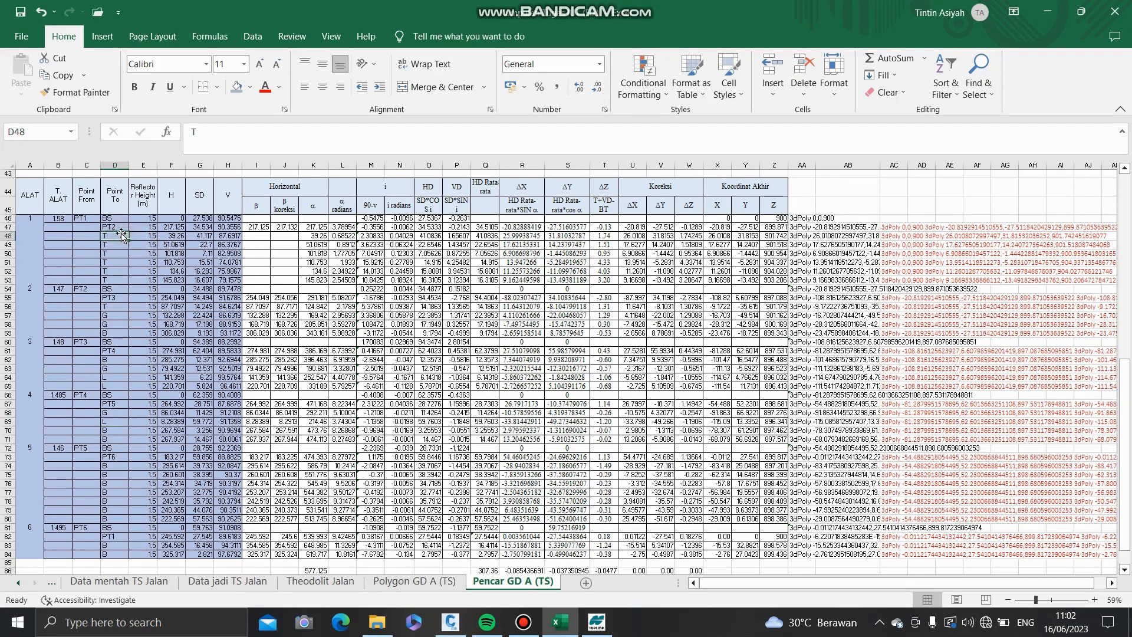
- Examine the Point To codes of the detail points on the Pencar GD A (TS) sheet, from cell D57 to D82
{"action": "left_click", "coordinate": [117, 318]}
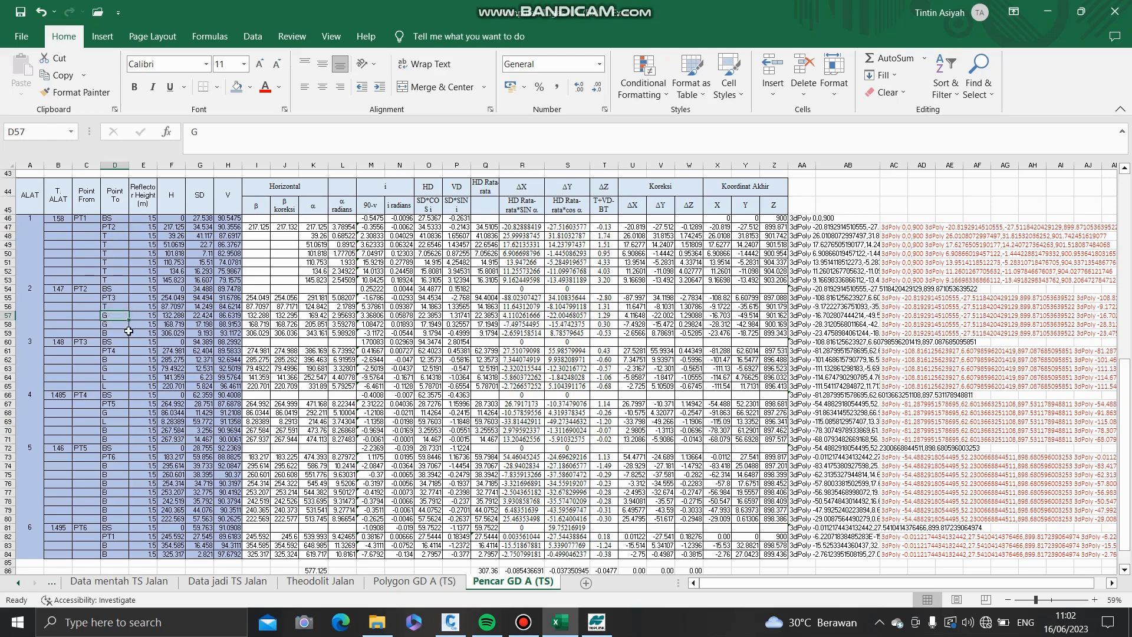
{"action": "left_click", "coordinate": [127, 334]}
{"action": "left_click", "coordinate": [121, 377]}
{"action": "scroll", "coordinate": [122, 376], "scroll_direction": "down", "scroll_amount": 2}
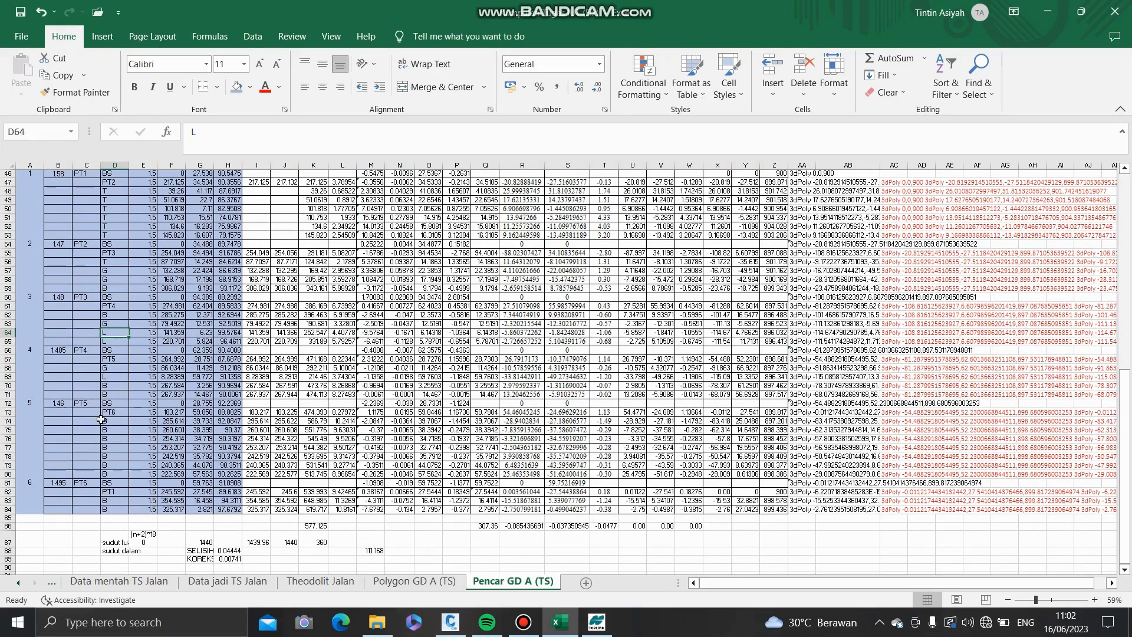
{"action": "left_click", "coordinate": [109, 490]}
{"action": "scroll", "coordinate": [190, 433], "scroll_direction": "up", "scroll_amount": 1}
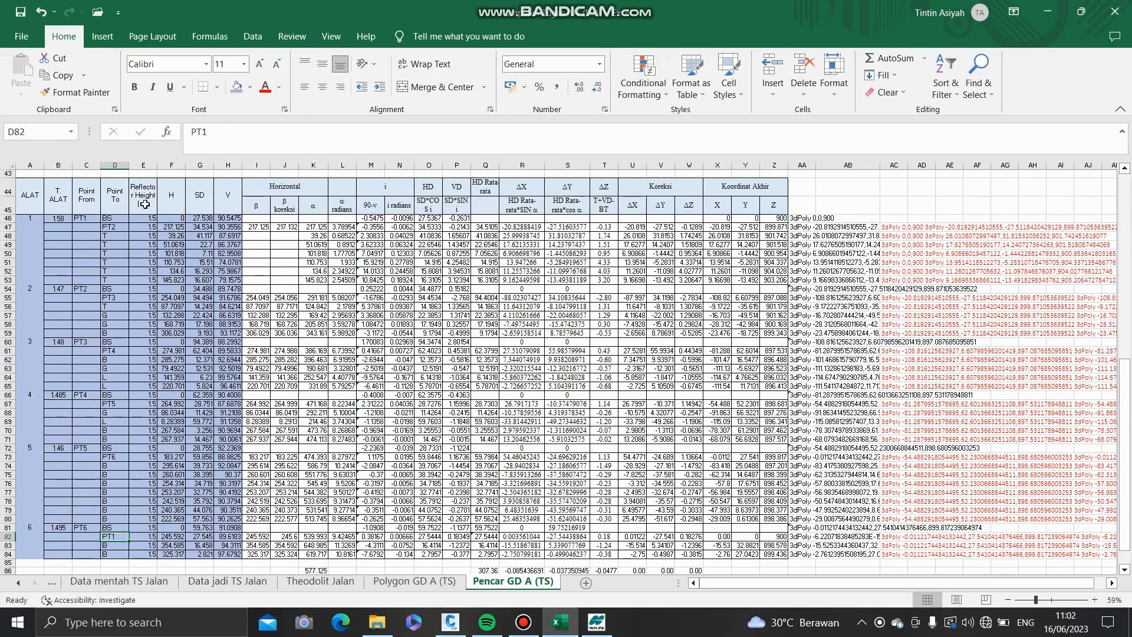
- Examine the H, SD and V measurement columns of the detail point table
{"action": "left_click", "coordinate": [172, 201]}
{"action": "left_click", "coordinate": [206, 202]}
{"action": "left_click", "coordinate": [224, 200]}
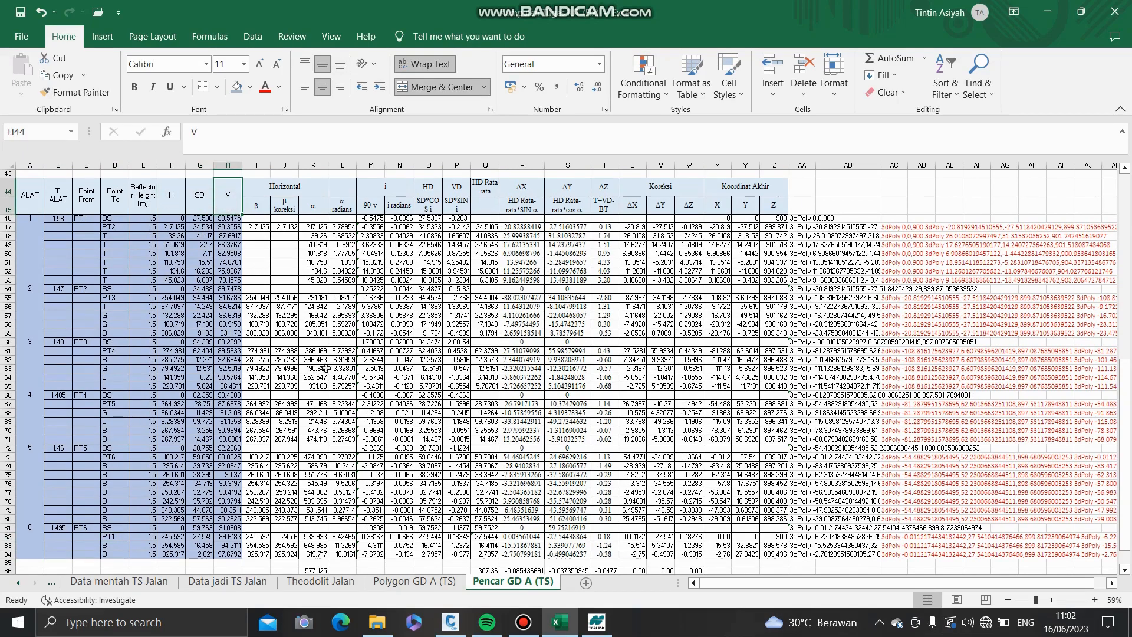
{"action": "scroll", "coordinate": [333, 351], "scroll_direction": "down", "scroll_amount": 4}
{"action": "scroll", "coordinate": [265, 254], "scroll_direction": "up", "scroll_amount": 6}
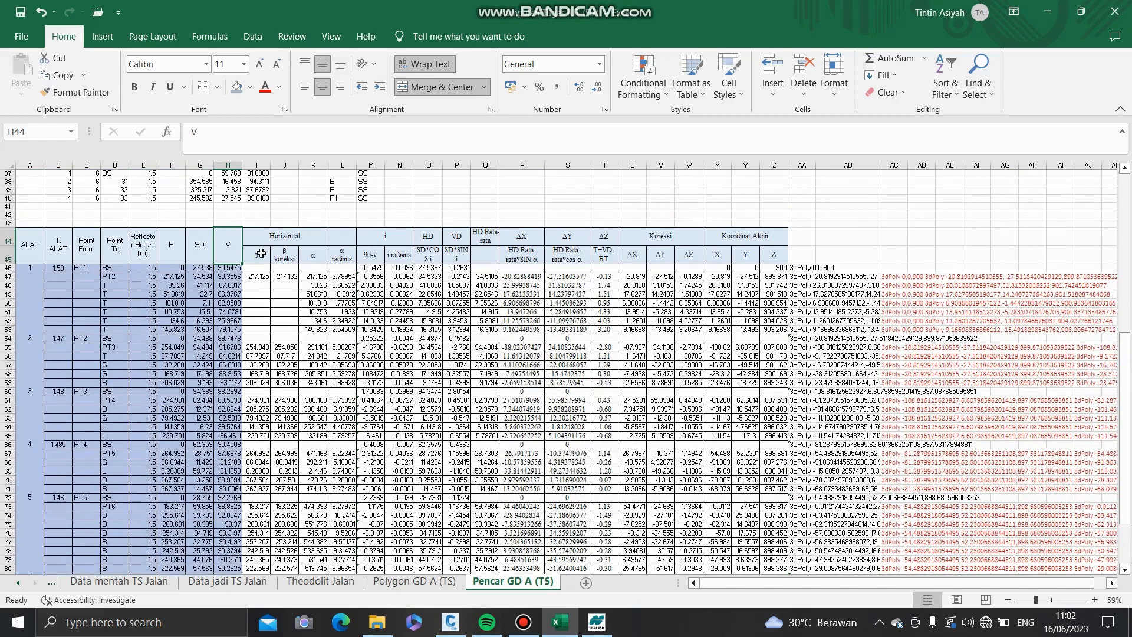
- Examine the β formulas in cells I47, I55, I56 and I57, including their references to the H column
{"action": "left_click", "coordinate": [257, 256]}
{"action": "left_click", "coordinate": [255, 275]}
{"action": "type", "text": "=F47"}
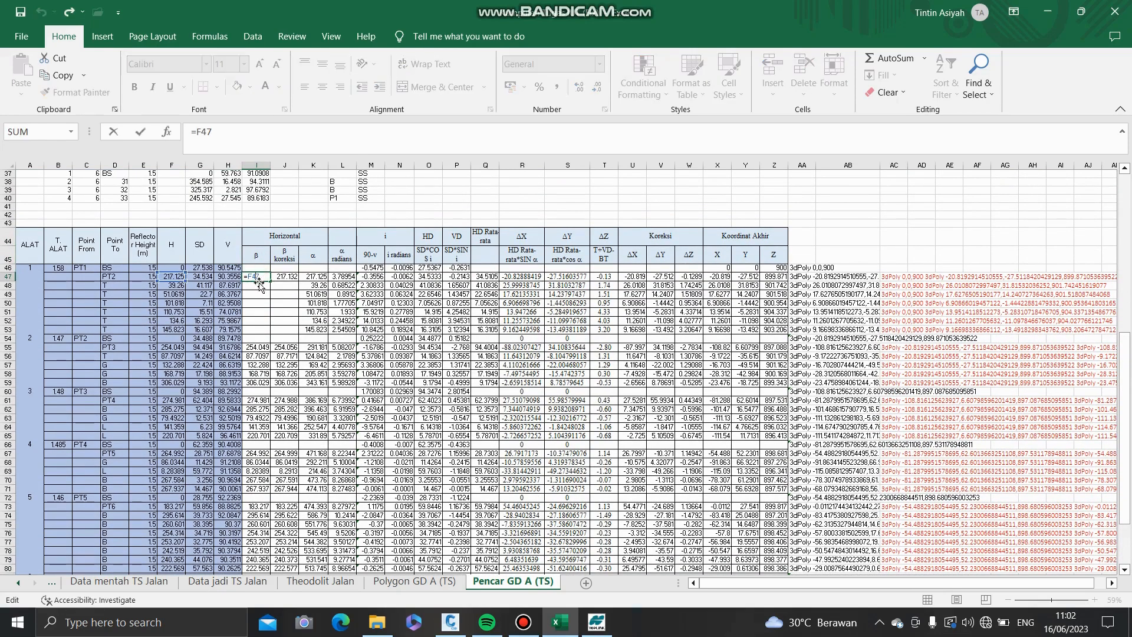
{"action": "key", "text": "ctrl+Return"}
{"action": "scroll", "coordinate": [275, 313], "scroll_direction": "down", "scroll_amount": 1}
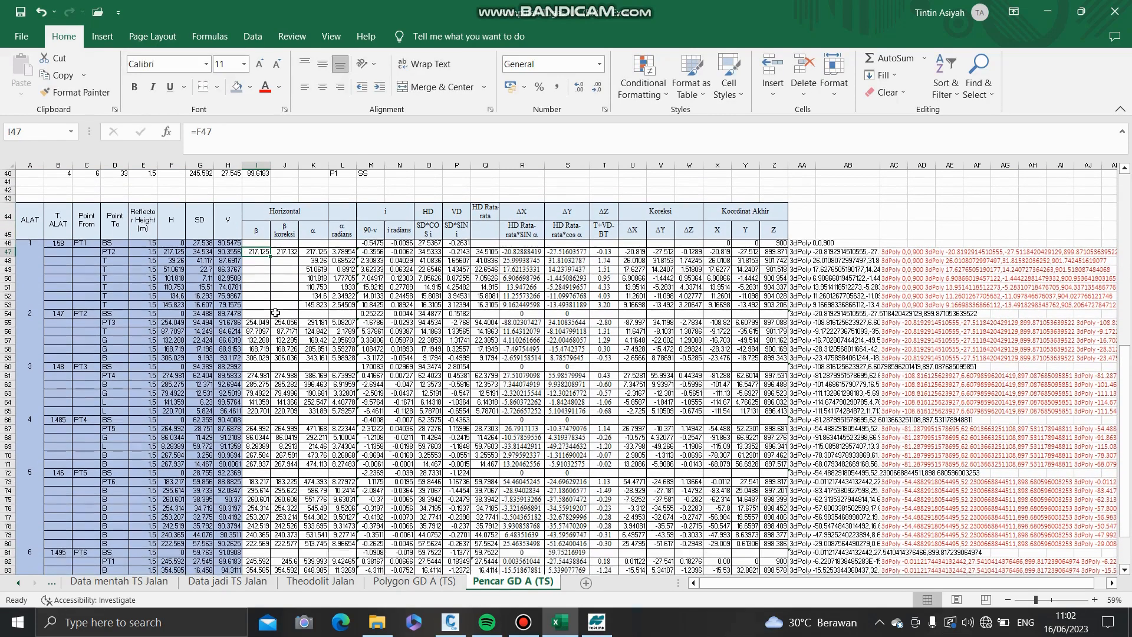
{"action": "double_click", "coordinate": [261, 324]}
{"action": "key", "text": "ctrl+Return"}
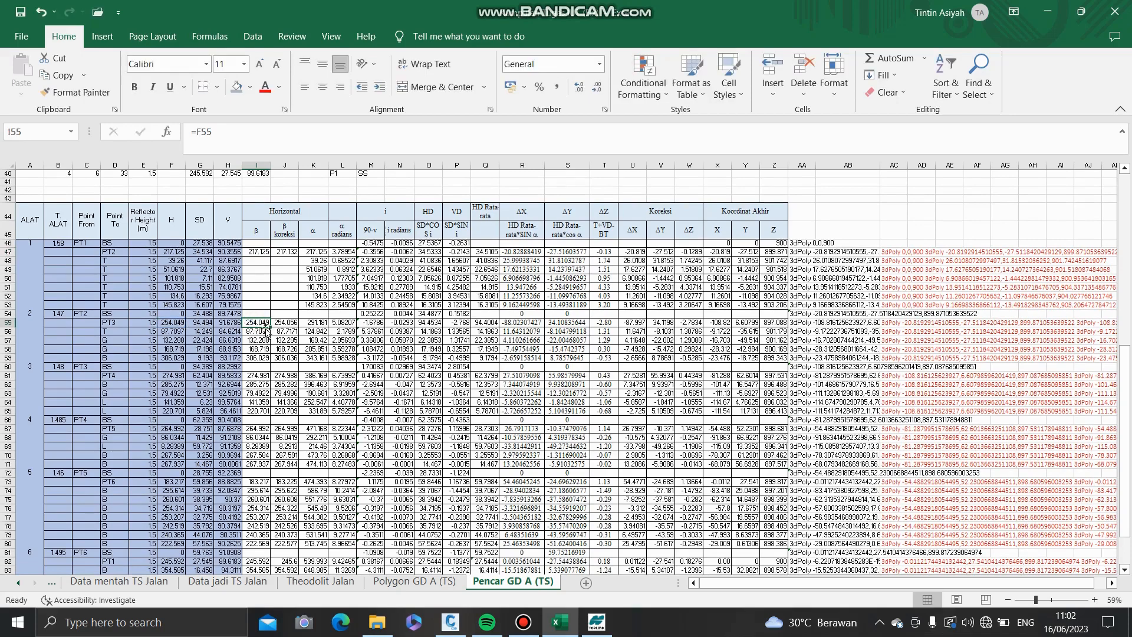
{"action": "double_click", "coordinate": [259, 331]}
{"action": "key", "text": "ctrl+Return"}
{"action": "double_click", "coordinate": [259, 340]}
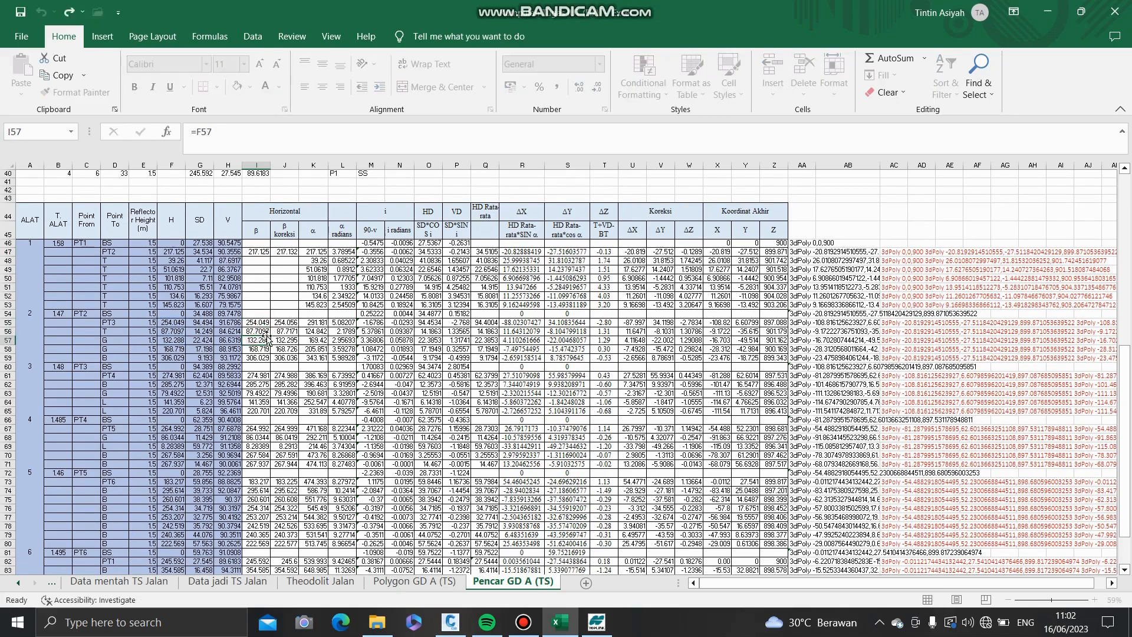
{"action": "key", "text": "ctrl+Return"}
- Examine the β formulas for the PT3 station in cells I61, I62 and I63
{"action": "scroll", "coordinate": [252, 339], "scroll_direction": "down", "scroll_amount": 2}
{"action": "double_click", "coordinate": [257, 305]}
{"action": "key", "text": "ctrl+Return"}
{"action": "double_click", "coordinate": [259, 315]}
{"action": "key", "text": "ctrl+Return"}
{"action": "double_click", "coordinate": [259, 324]}
{"action": "key", "text": "ctrl+Return"}
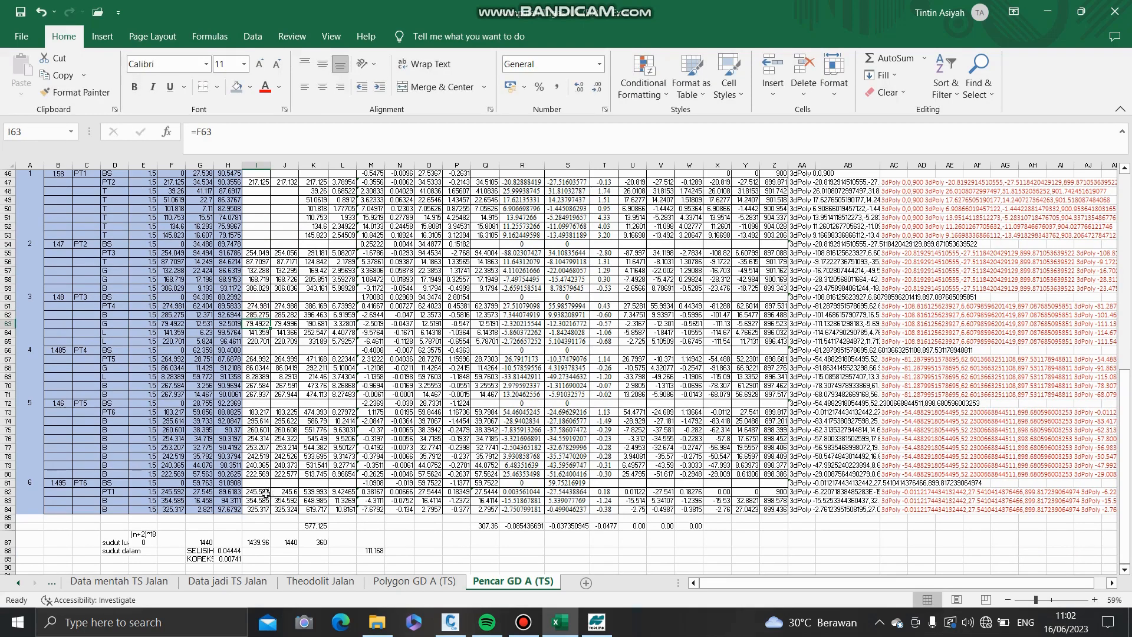
- Examine the SUM formula for the β total in cell I87 and the polygon point cells it references
{"action": "double_click", "coordinate": [264, 544]}
{"action": "scroll", "coordinate": [264, 531], "scroll_direction": "up", "scroll_amount": 4}
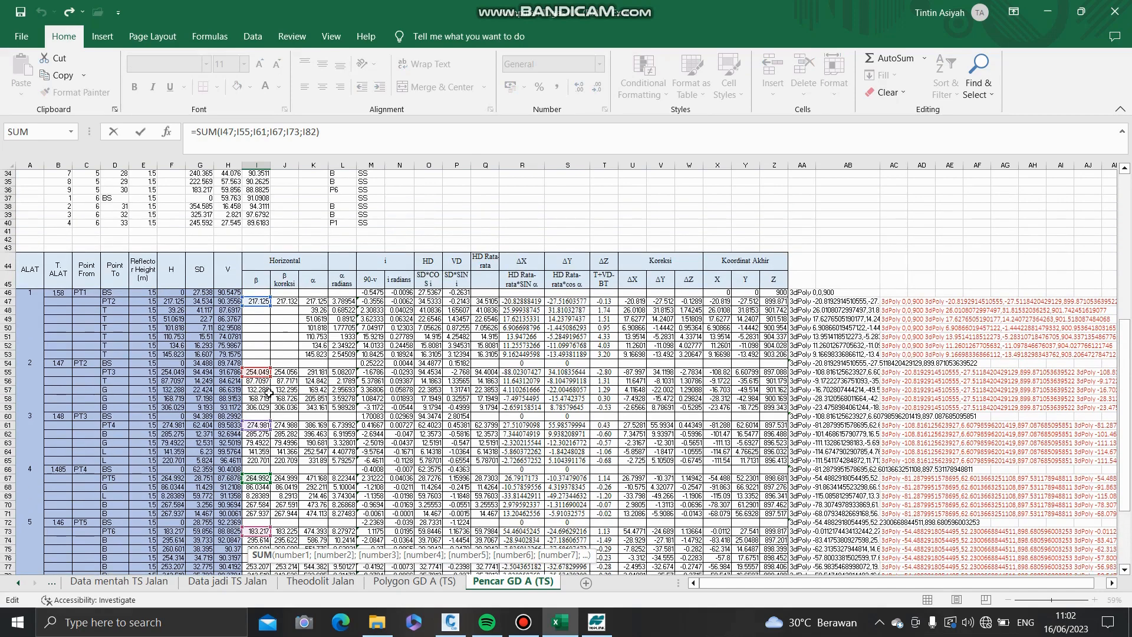
{"action": "scroll", "coordinate": [269, 394], "scroll_direction": "down", "scroll_amount": 5}
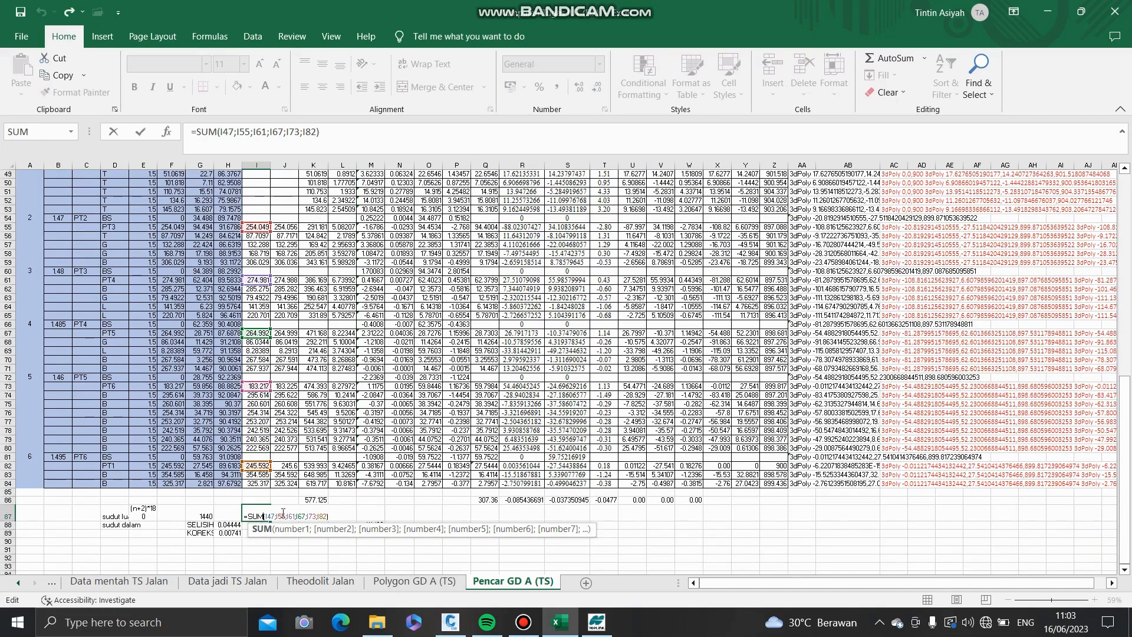
{"action": "key", "text": "Return"}
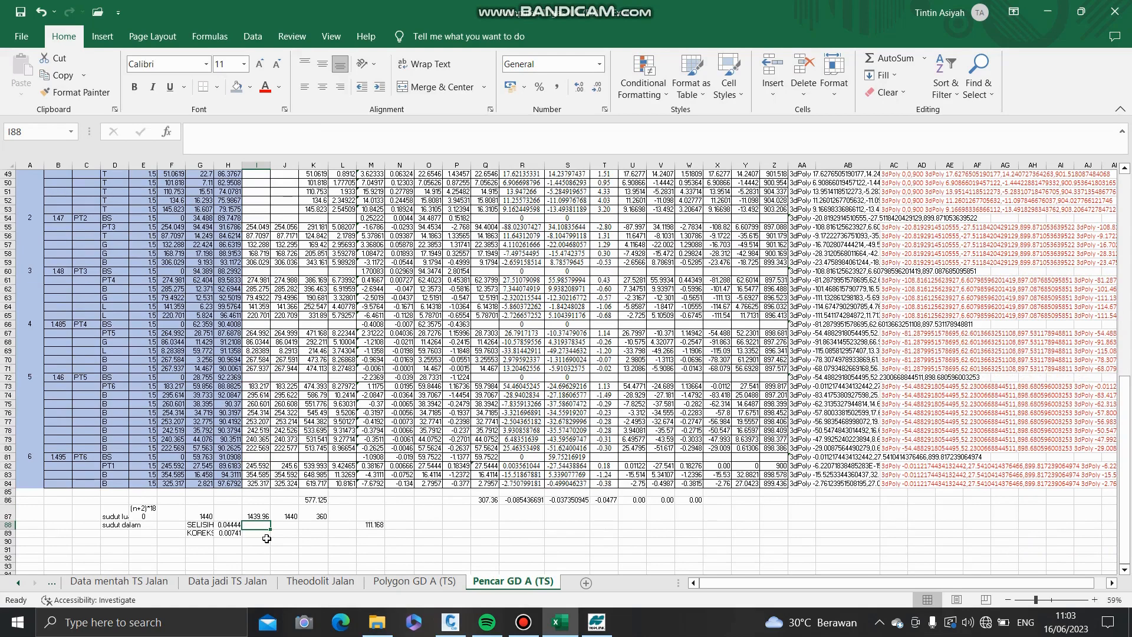
- Examine the angle difference formula in cell H88 and the per-point correction formula in cell H89
{"action": "left_click", "coordinate": [227, 525]}
{"action": "double_click", "coordinate": [227, 525]}
{"action": "key", "text": "Escape"}
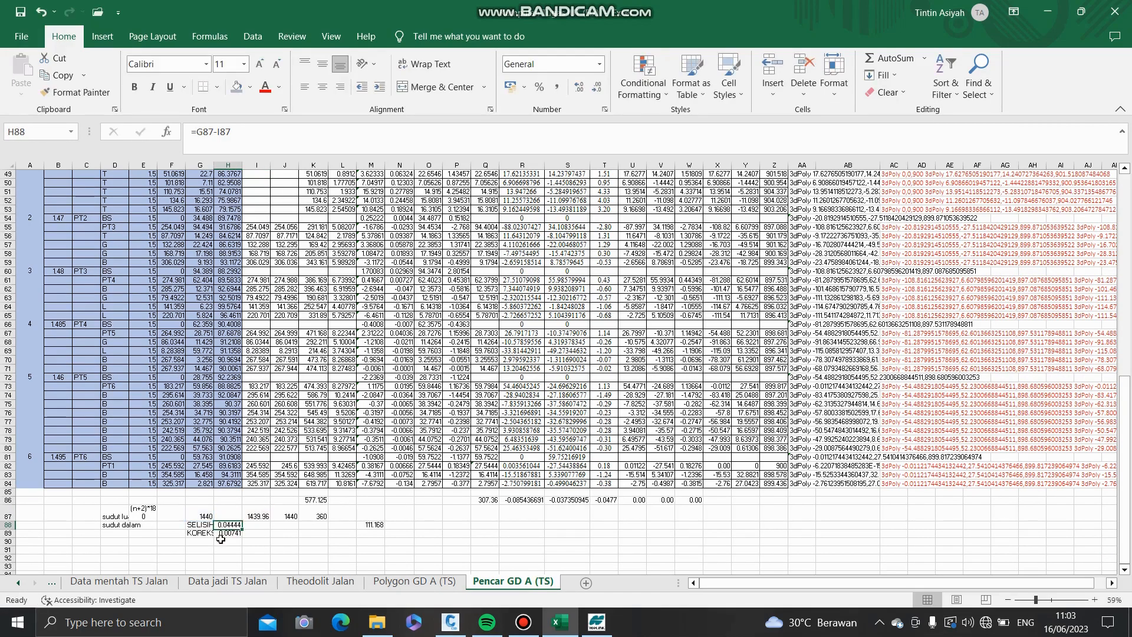
{"action": "left_click", "coordinate": [233, 533]}
{"action": "double_click", "coordinate": [233, 533]}
{"action": "key", "text": "Escape"}
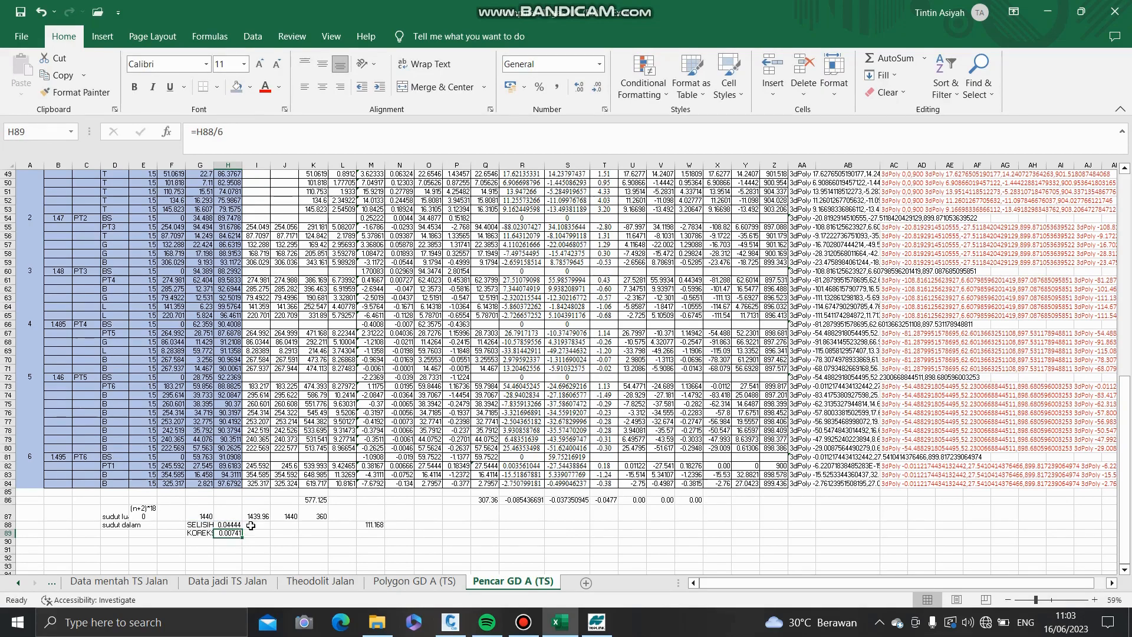
- Examine the β koreksi formulas in cells J47, J56 and J57, including their reference to the correction in H89
{"action": "scroll", "coordinate": [289, 459], "scroll_direction": "up", "scroll_amount": 3}
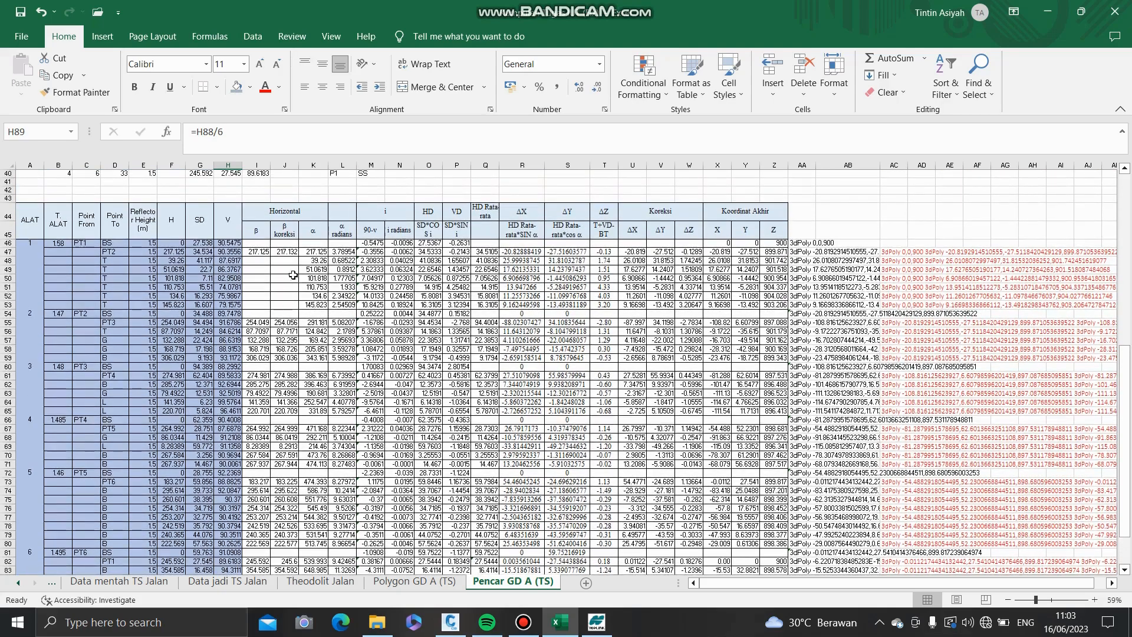
{"action": "left_click", "coordinate": [289, 252]}
{"action": "double_click", "coordinate": [289, 253]}
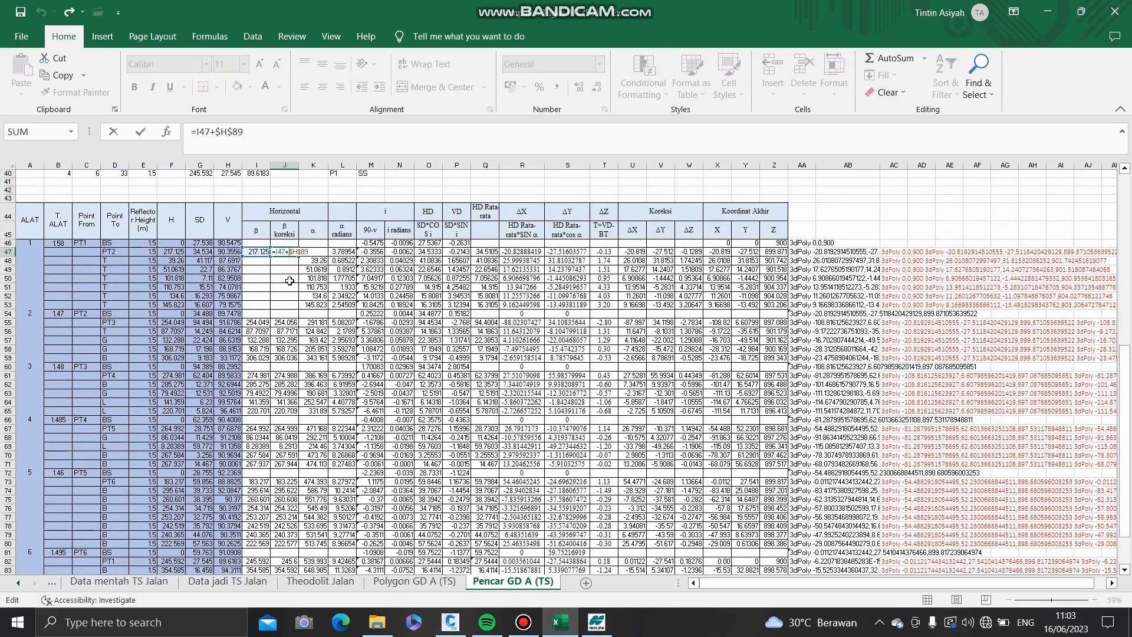
{"action": "key", "text": "ctrl+Return"}
{"action": "scroll", "coordinate": [286, 307], "scroll_direction": "down", "scroll_amount": 3}
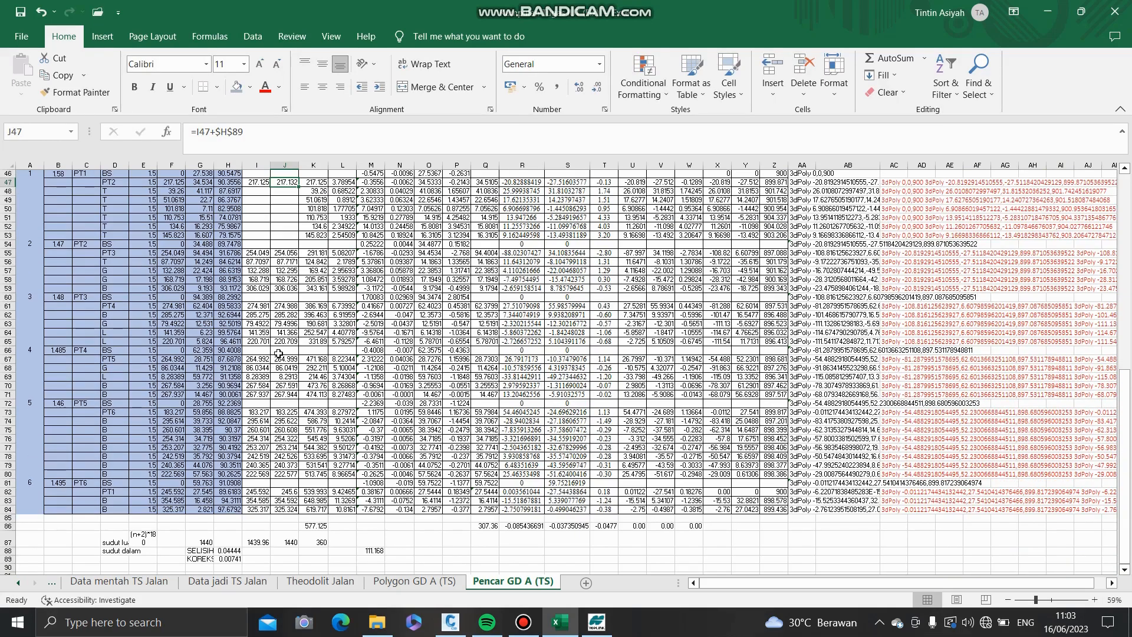
{"action": "scroll", "coordinate": [286, 334], "scroll_direction": "up", "scroll_amount": 3}
{"action": "left_click", "coordinate": [285, 333]}
{"action": "double_click", "coordinate": [286, 333]}
{"action": "left_click", "coordinate": [287, 339]}
{"action": "double_click", "coordinate": [287, 339]}
{"action": "key", "text": "ctrl+Return"}
- Examine the SUM formula for the β koreksi total in cell J87 and the polygon point cells it references
{"action": "scroll", "coordinate": [294, 391], "scroll_direction": "down", "scroll_amount": 3}
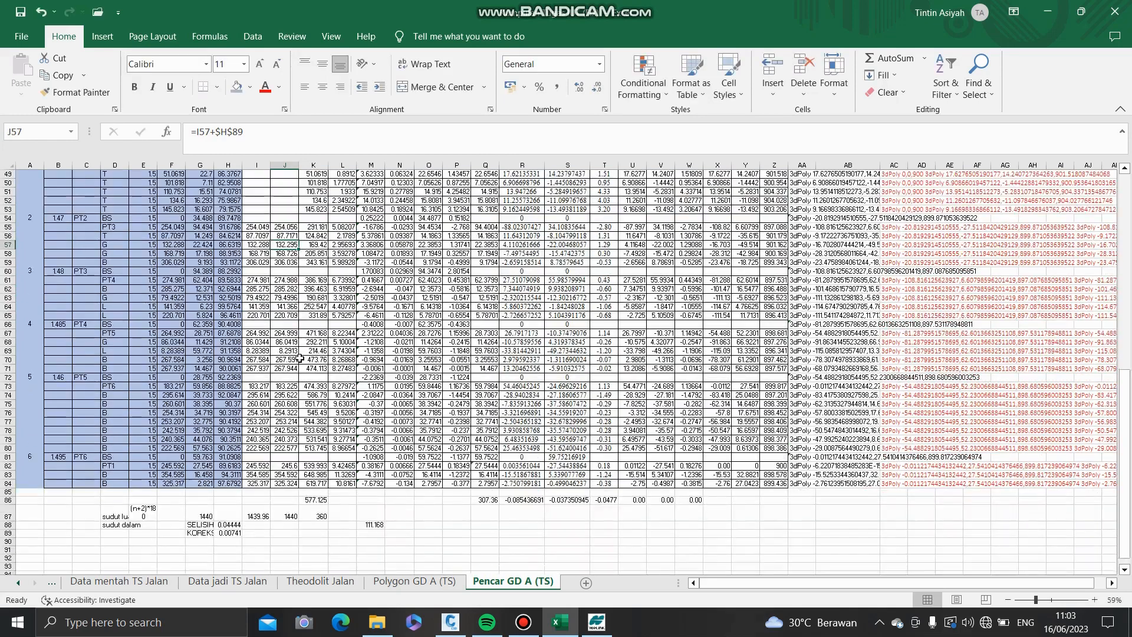
{"action": "left_click", "coordinate": [291, 516]}
{"action": "double_click", "coordinate": [291, 517]}
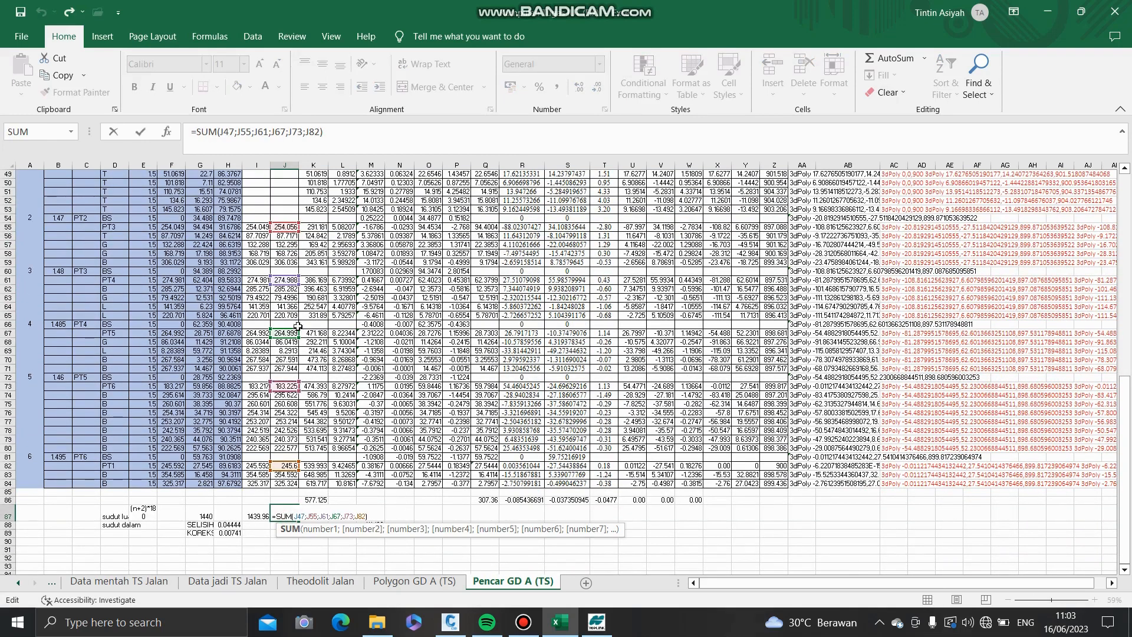
{"action": "key", "text": "ctrl+Return"}
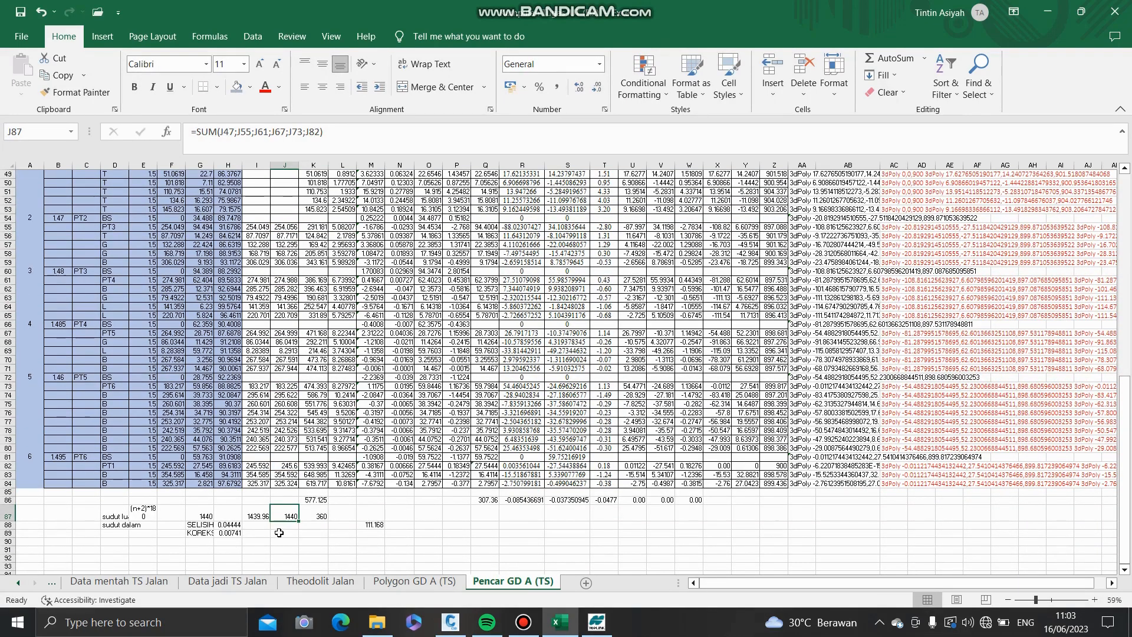
- Examine the starting α formula in cell K47 and the α formula for the PT2 station in cell K55
{"action": "scroll", "coordinate": [301, 483], "scroll_direction": "up", "scroll_amount": 3}
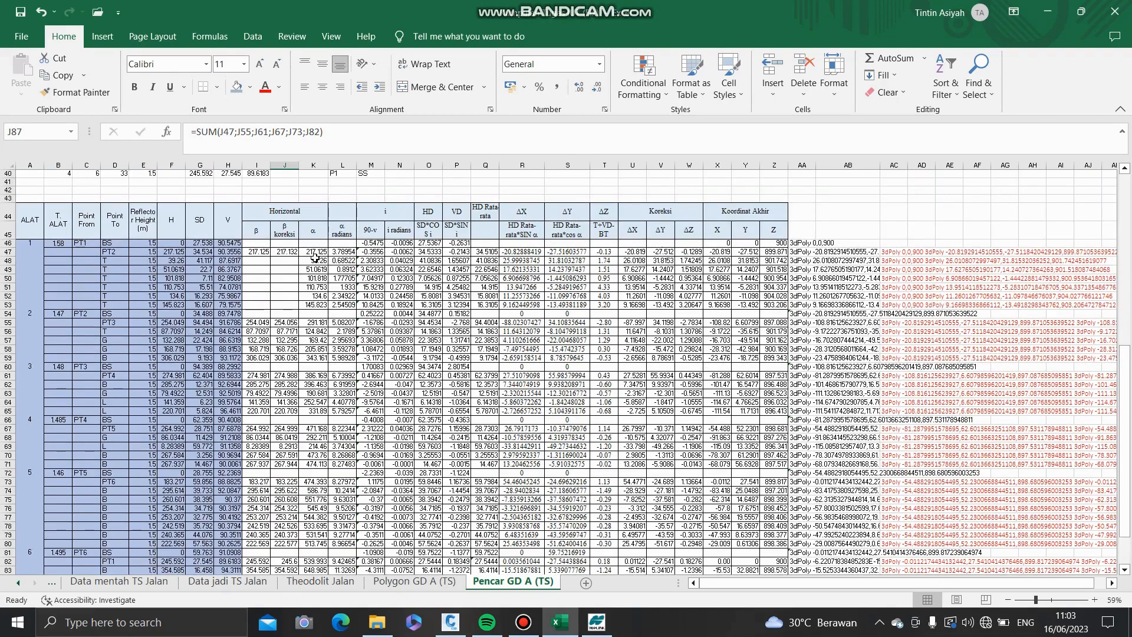
{"action": "left_click", "coordinate": [316, 252]}
{"action": "double_click", "coordinate": [316, 252]}
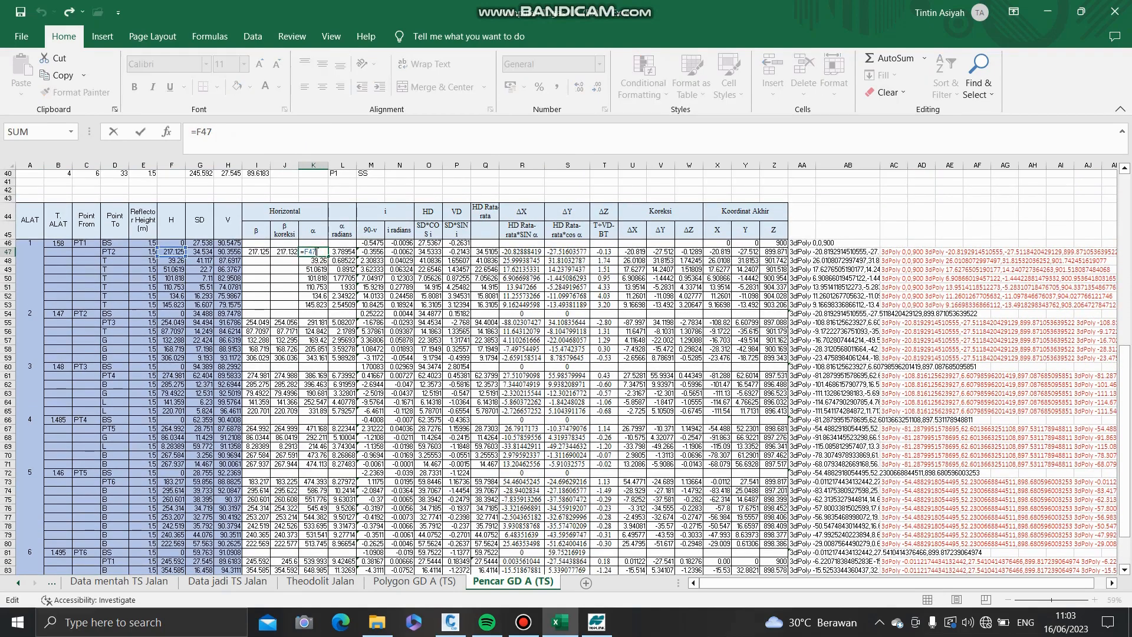
{"action": "key", "text": "Escape"}
{"action": "scroll", "coordinate": [322, 278], "scroll_direction": "down", "scroll_amount": 1}
{"action": "double_click", "coordinate": [316, 299]}
{"action": "key", "text": "Escape"}
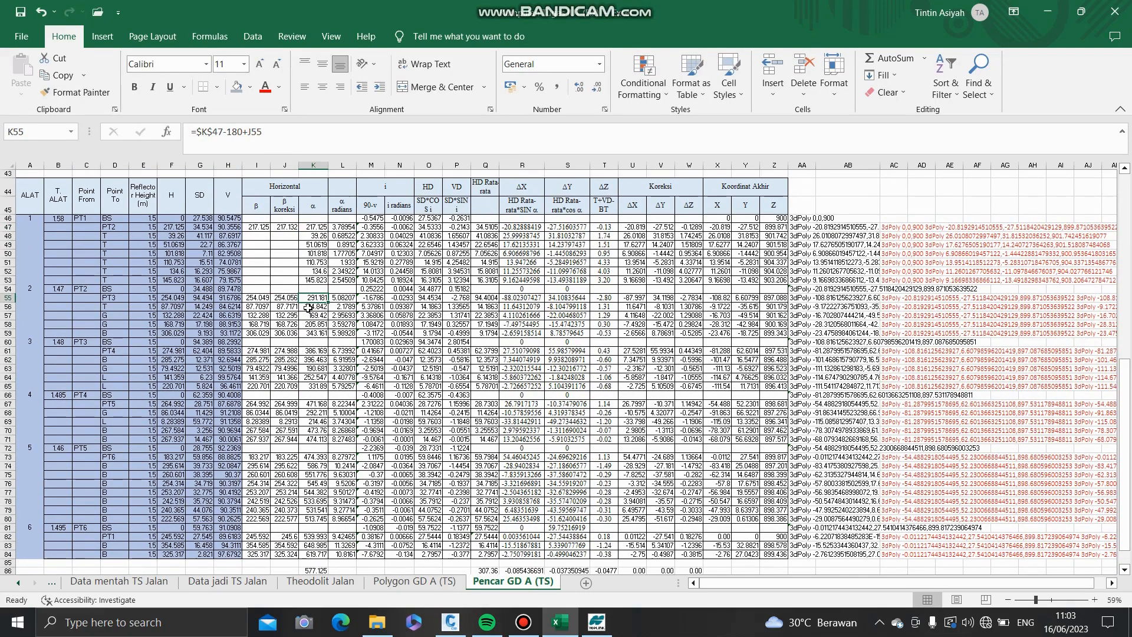
{"action": "double_click", "coordinate": [314, 299]}
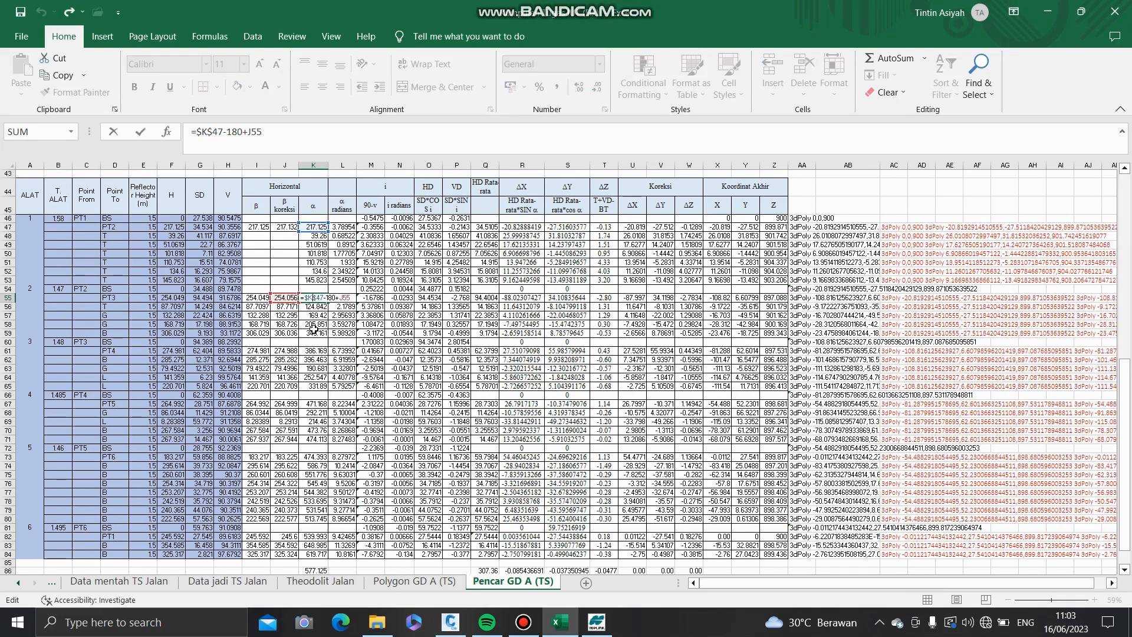
- Examine the α formulas for the PT3 station in cells K61 through K65
{"action": "left_click", "coordinate": [317, 308]}
{"action": "left_click", "coordinate": [317, 315]}
{"action": "double_click", "coordinate": [317, 351]}
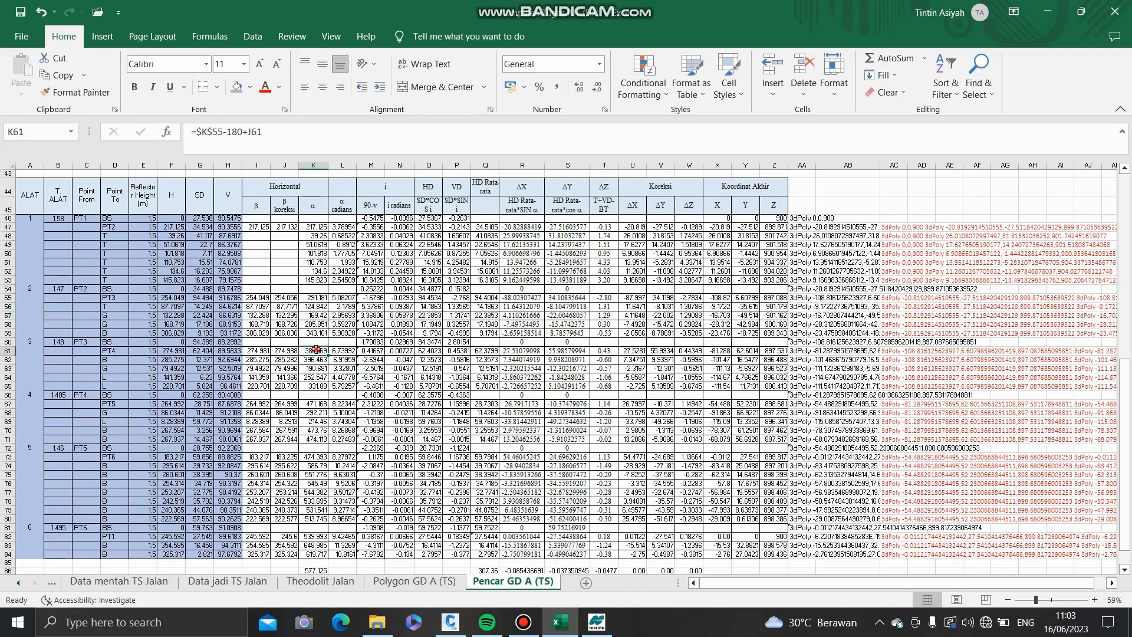
{"action": "scroll", "coordinate": [316, 330], "scroll_direction": "down", "scroll_amount": 1}
{"action": "key", "text": "Escape"}
{"action": "double_click", "coordinate": [317, 315]}
{"action": "key", "text": "Return"}
{"action": "double_click", "coordinate": [317, 323]}
{"action": "key", "text": "Return"}
{"action": "double_click", "coordinate": [316, 332]}
{"action": "key", "text": "Return"}
{"action": "double_click", "coordinate": [316, 340]}
{"action": "key", "text": "Return"}
- Examine the α formulas for the remaining stations in cells K67, K69, K73 and K82
{"action": "double_click", "coordinate": [316, 359]}
{"action": "key", "text": "Return"}
{"action": "left_click", "coordinate": [318, 377]}
{"action": "double_click", "coordinate": [318, 376]}
{"action": "key", "text": "Return"}
{"action": "double_click", "coordinate": [312, 413]}
{"action": "key", "text": "Return"}
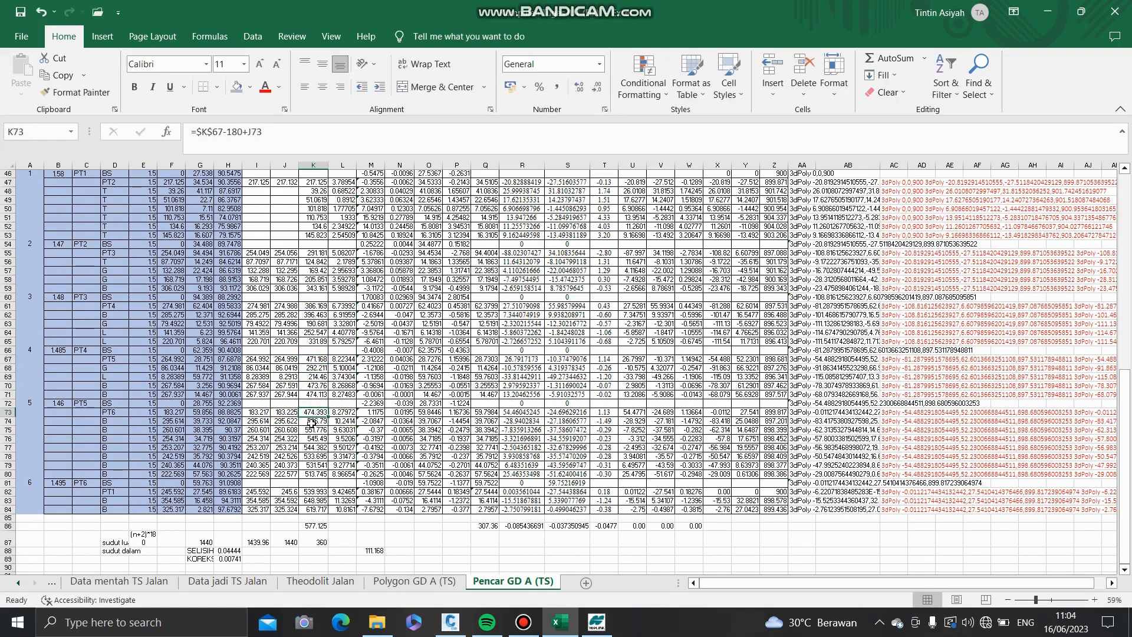
{"action": "double_click", "coordinate": [307, 491]}
{"action": "key", "text": "Escape"}
- Examine the RADIANS formula for α in cell L47 and the rest of the α radians column
{"action": "scroll", "coordinate": [319, 429], "scroll_direction": "up", "scroll_amount": 2}
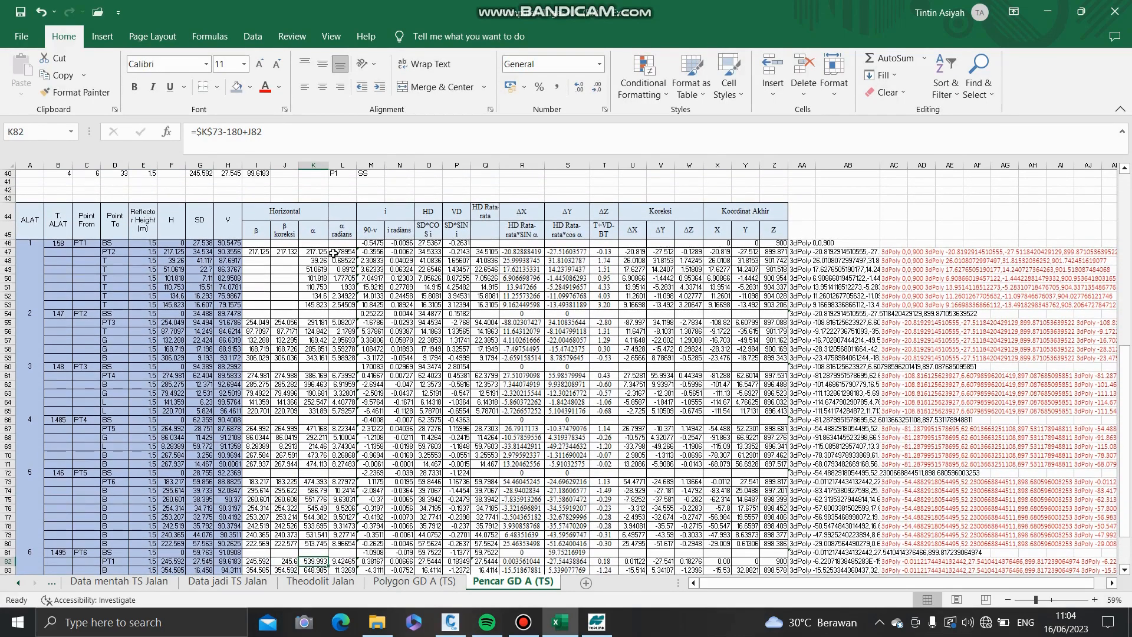
{"action": "double_click", "coordinate": [342, 251]}
{"action": "key", "text": "Escape"}
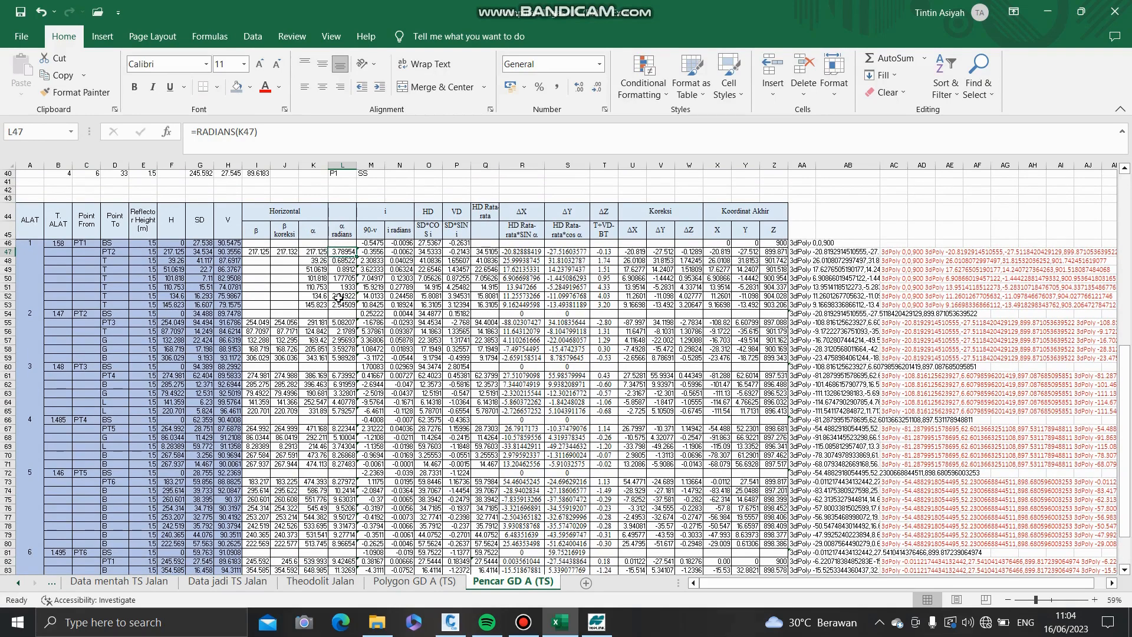
{"action": "scroll", "coordinate": [341, 331], "scroll_direction": "down", "scroll_amount": 2}
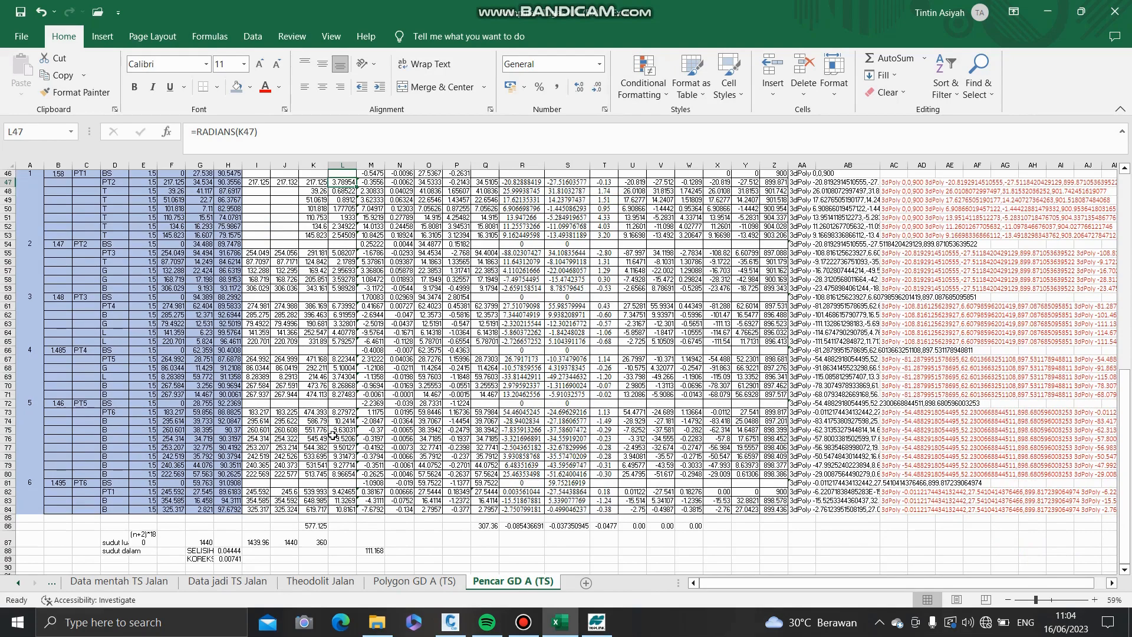
{"action": "scroll", "coordinate": [363, 335], "scroll_direction": "up", "scroll_amount": 4}
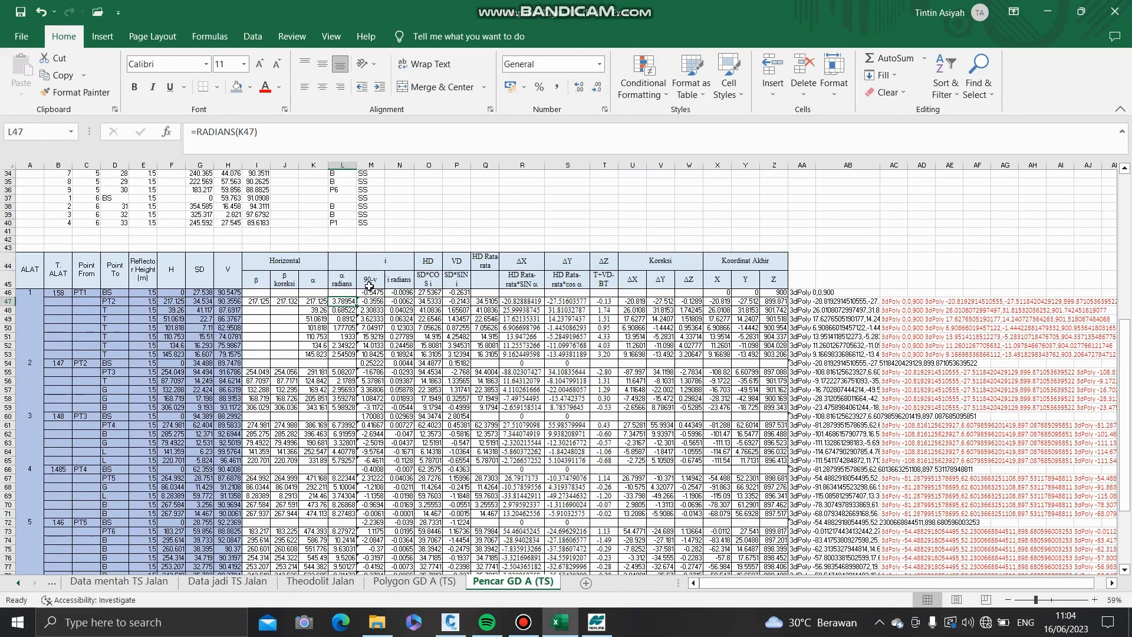
- Examine the 90-v formula in cell M46 and the vertical angle cell it references
{"action": "double_click", "coordinate": [369, 293]}
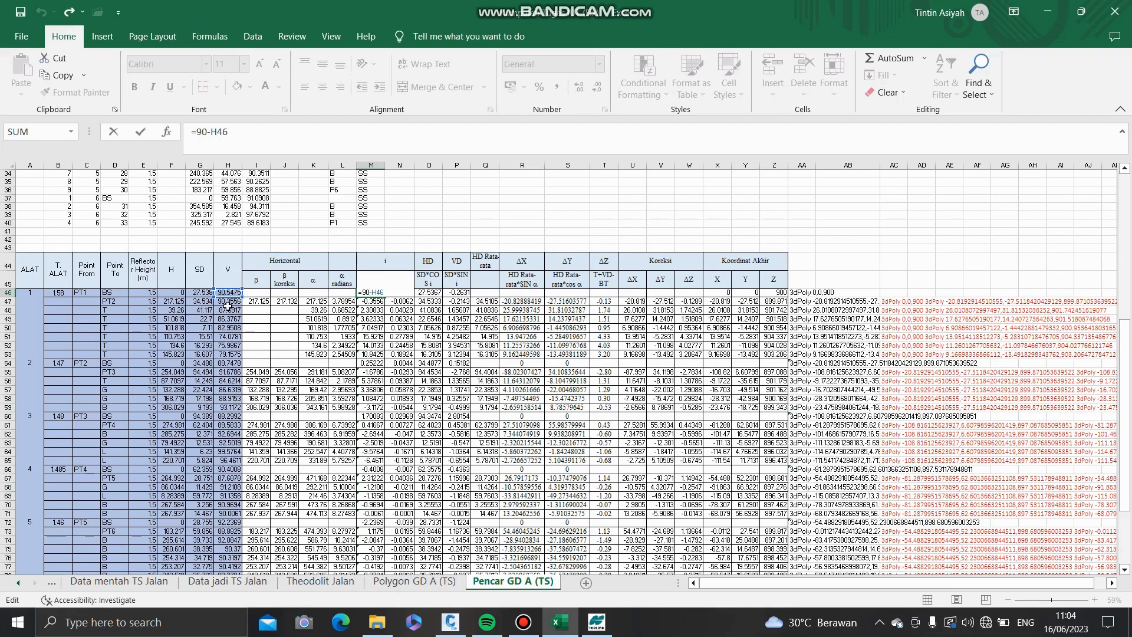
{"action": "key", "text": "ctrl+Return"}
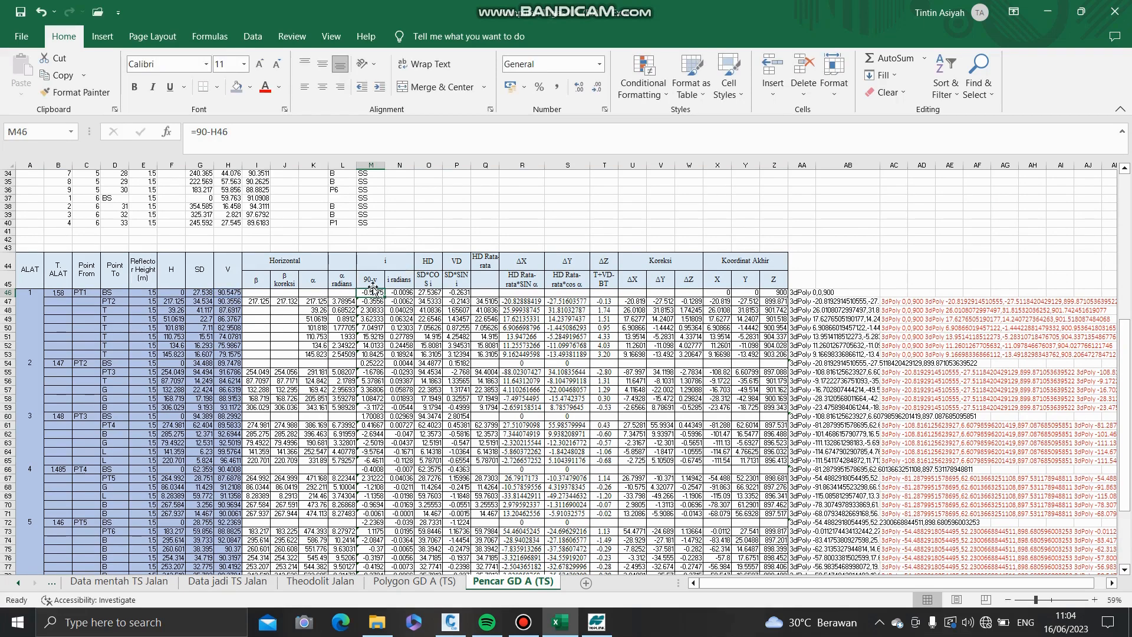
{"action": "scroll", "coordinate": [377, 328], "scroll_direction": "down", "scroll_amount": 1}
{"action": "scroll", "coordinate": [372, 476], "scroll_direction": "down", "scroll_amount": 2}
{"action": "scroll", "coordinate": [385, 342], "scroll_direction": "up", "scroll_amount": 1}
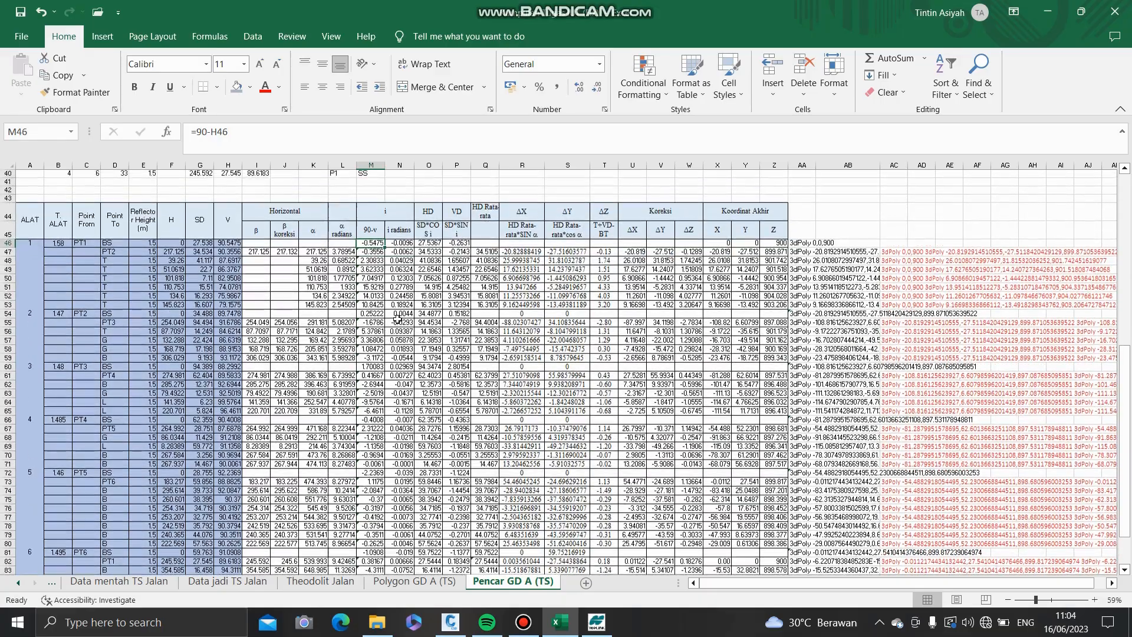
- Examine the i radians formula in cell N46 and the rest of that column
{"action": "left_click", "coordinate": [405, 241]}
{"action": "key", "text": "ctrl+Down"}
{"action": "scroll", "coordinate": [400, 244], "scroll_direction": "up", "scroll_amount": 5}
{"action": "scroll", "coordinate": [400, 244], "scroll_direction": "up", "scroll_amount": 5}
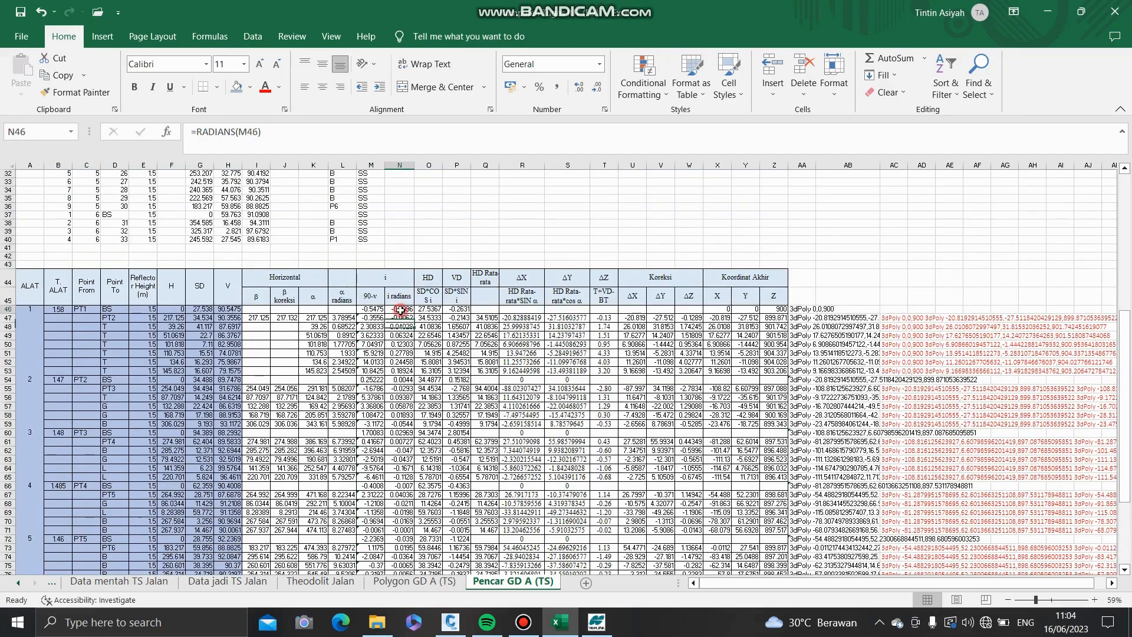
{"action": "double_click", "coordinate": [398, 309]}
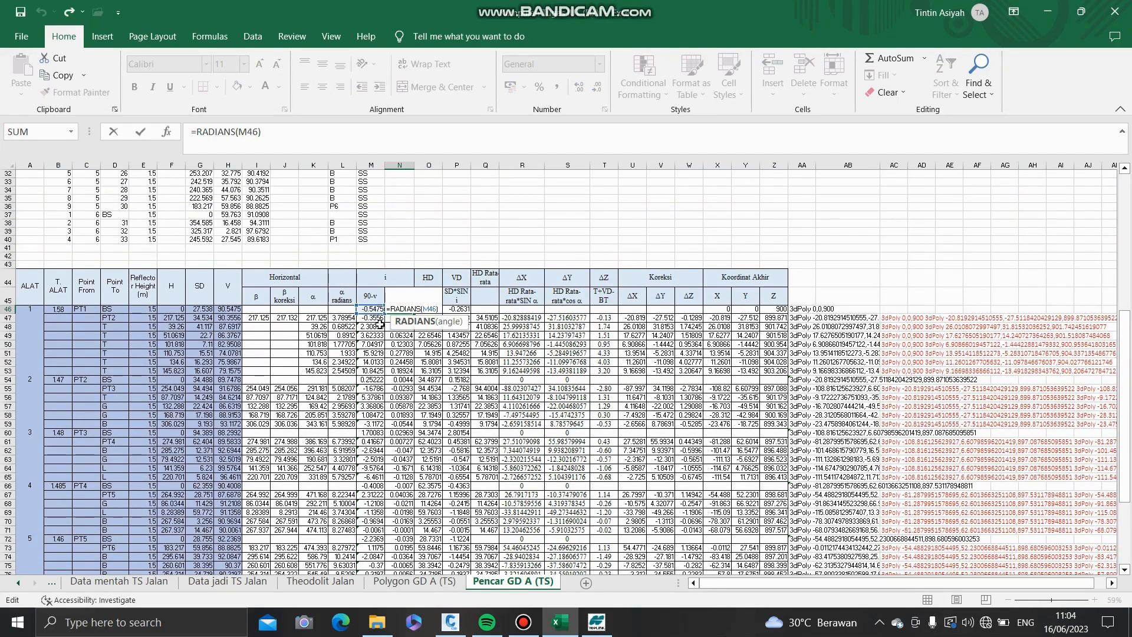
{"action": "key", "text": "Escape"}
{"action": "scroll", "coordinate": [388, 399], "scroll_direction": "down", "scroll_amount": 10}
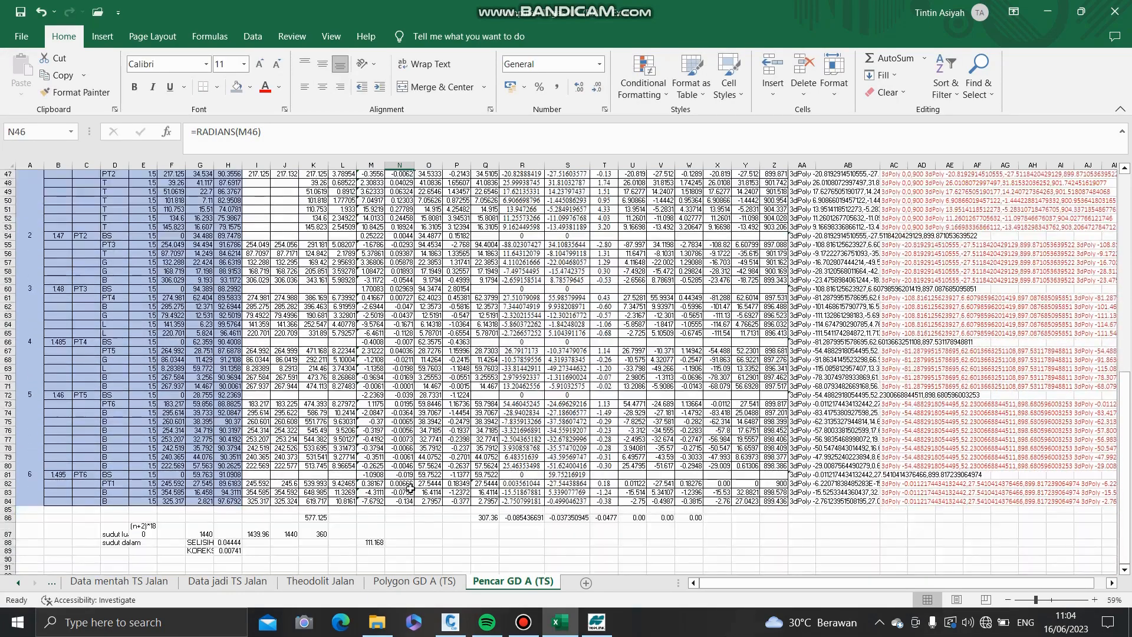
- Examine the HD formula in cell O46, which multiplies the slope distance by the cosine of i
{"action": "scroll", "coordinate": [425, 397], "scroll_direction": "up", "scroll_amount": 8}
{"action": "scroll", "coordinate": [425, 396], "scroll_direction": "up", "scroll_amount": 1}
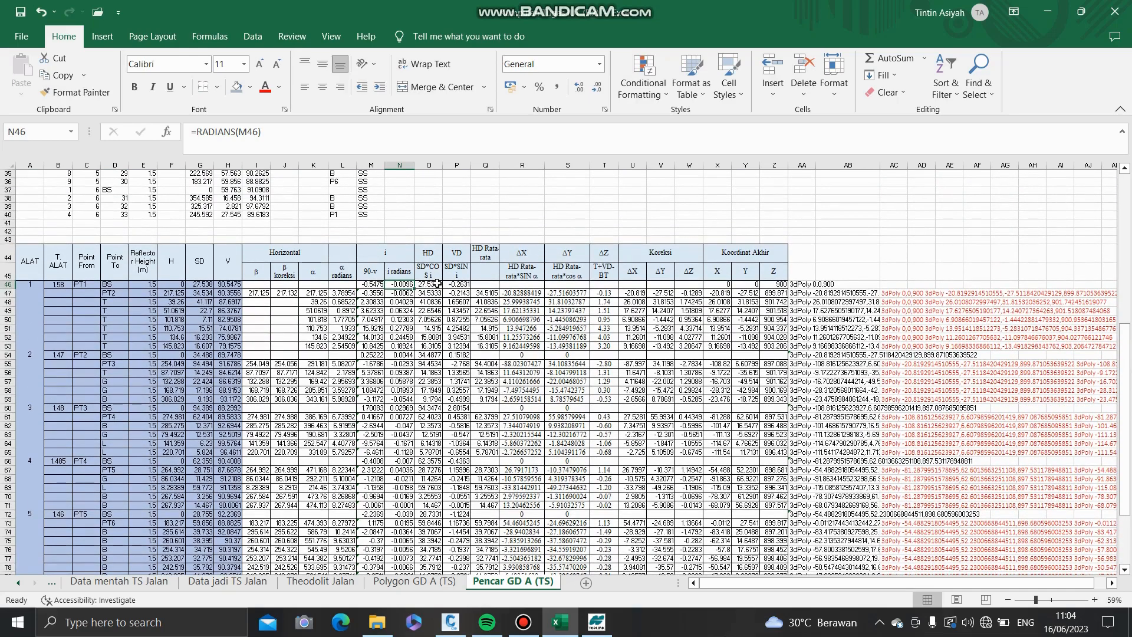
{"action": "double_click", "coordinate": [437, 283]}
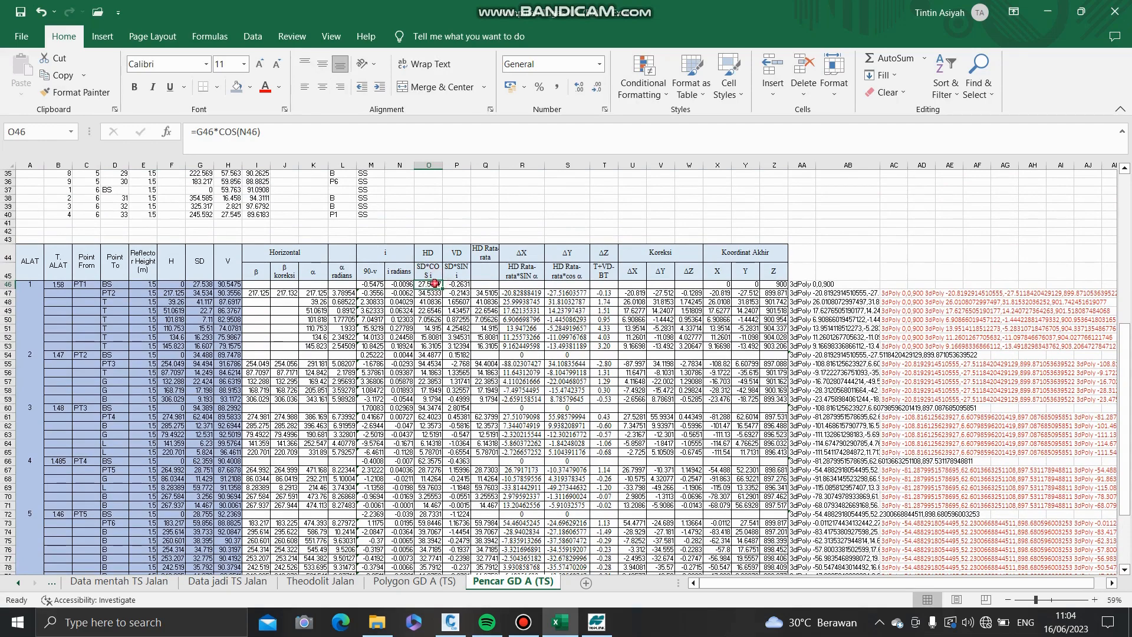
{"action": "double_click", "coordinate": [436, 282]}
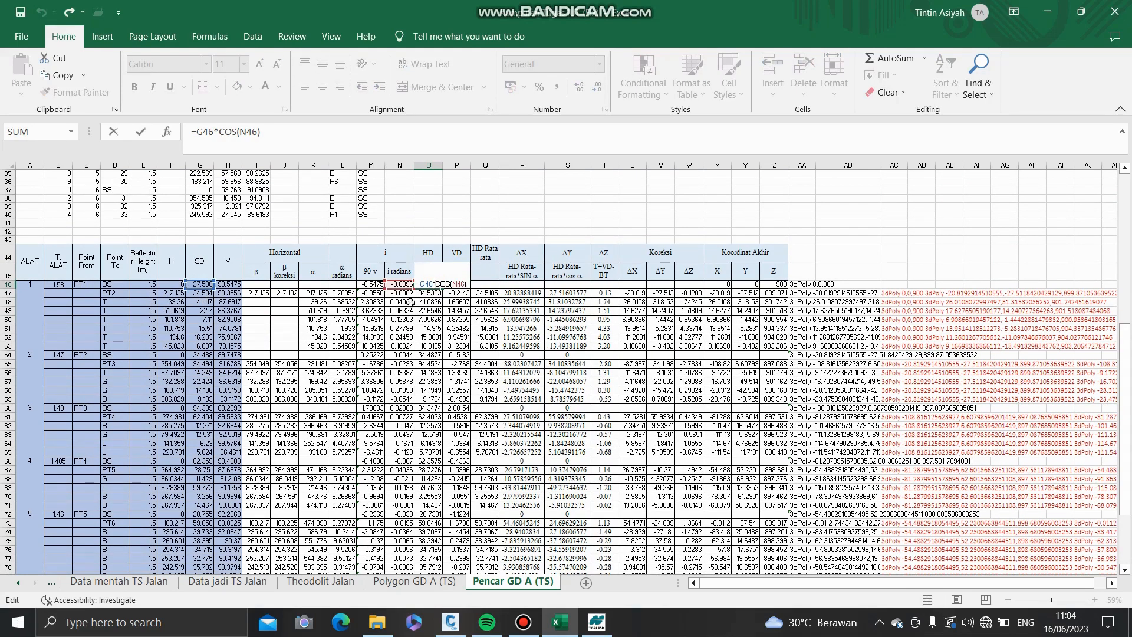
{"action": "key", "text": "Escape"}
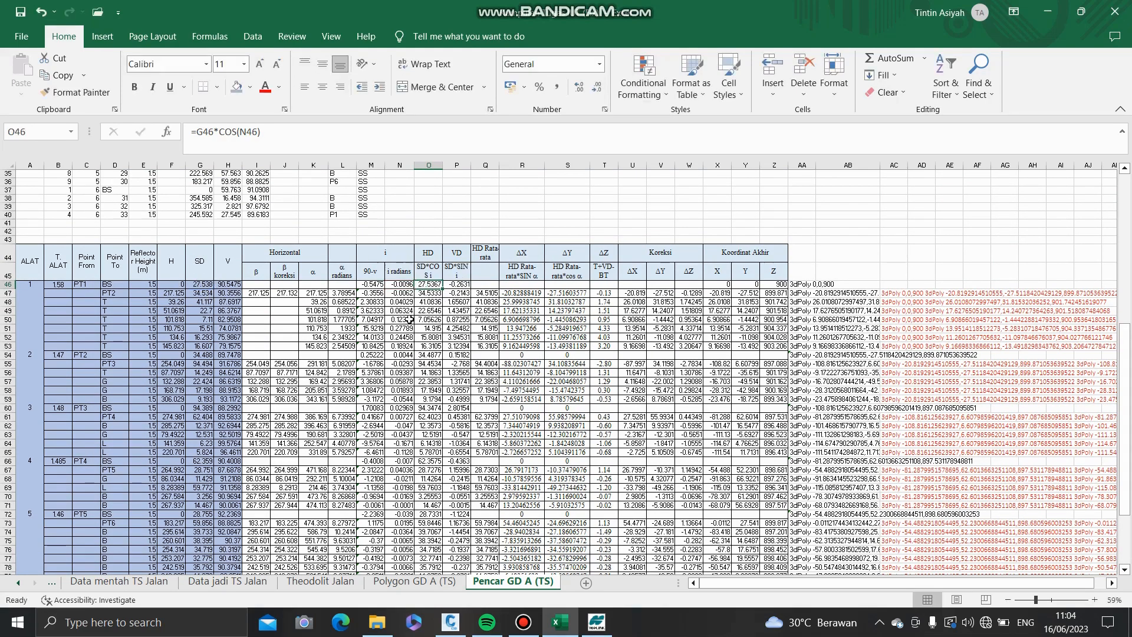
{"action": "scroll", "coordinate": [389, 330], "scroll_direction": "down", "scroll_amount": 2}
{"action": "scroll", "coordinate": [422, 407], "scroll_direction": "down", "scroll_amount": 3}
{"action": "scroll", "coordinate": [452, 413], "scroll_direction": "up", "scroll_amount": 2}
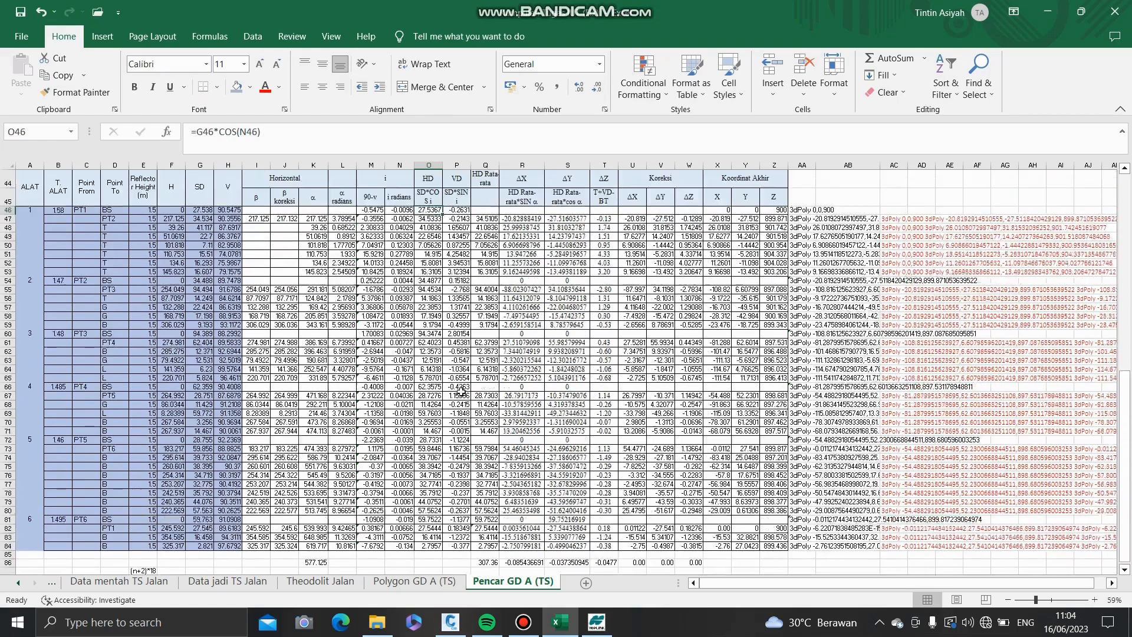
- Examine the VD formula in cell P46, which multiplies the slope distance by the sine of i
{"action": "scroll", "coordinate": [461, 392], "scroll_direction": "up", "scroll_amount": 3}
{"action": "double_click", "coordinate": [462, 284]}
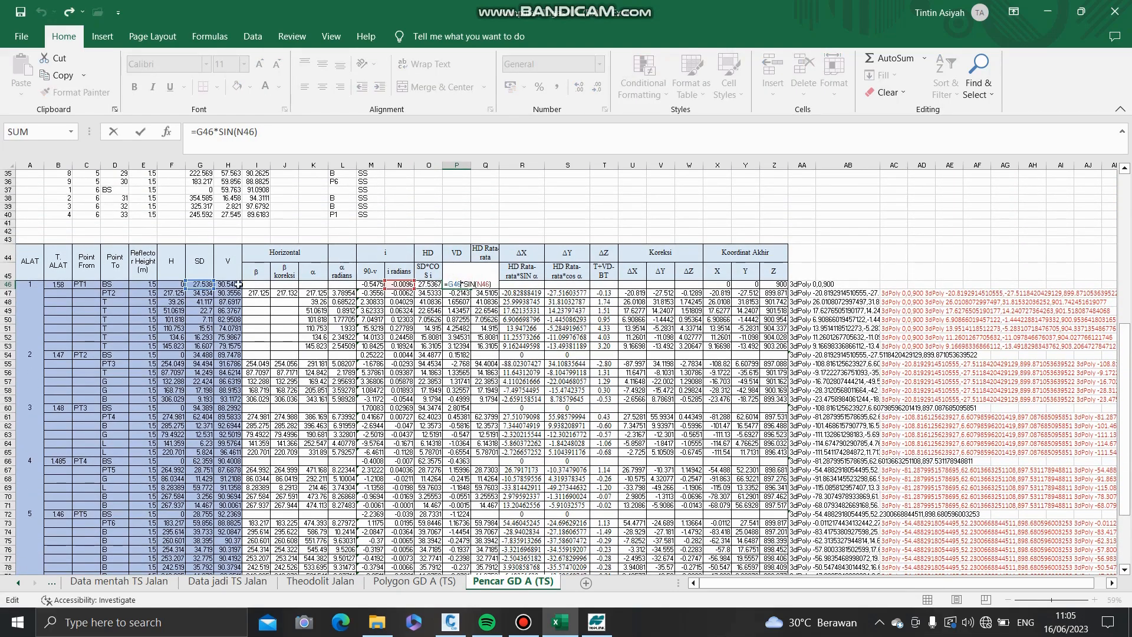
{"action": "key", "text": "Escape"}
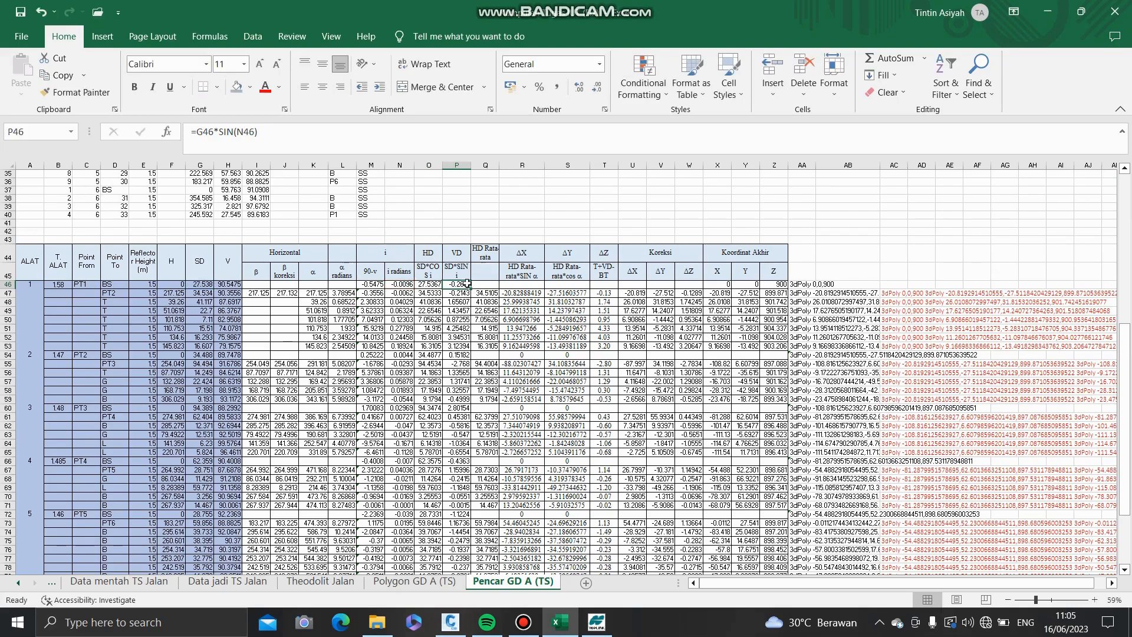
{"action": "scroll", "coordinate": [490, 420], "scroll_direction": "down", "scroll_amount": 3}
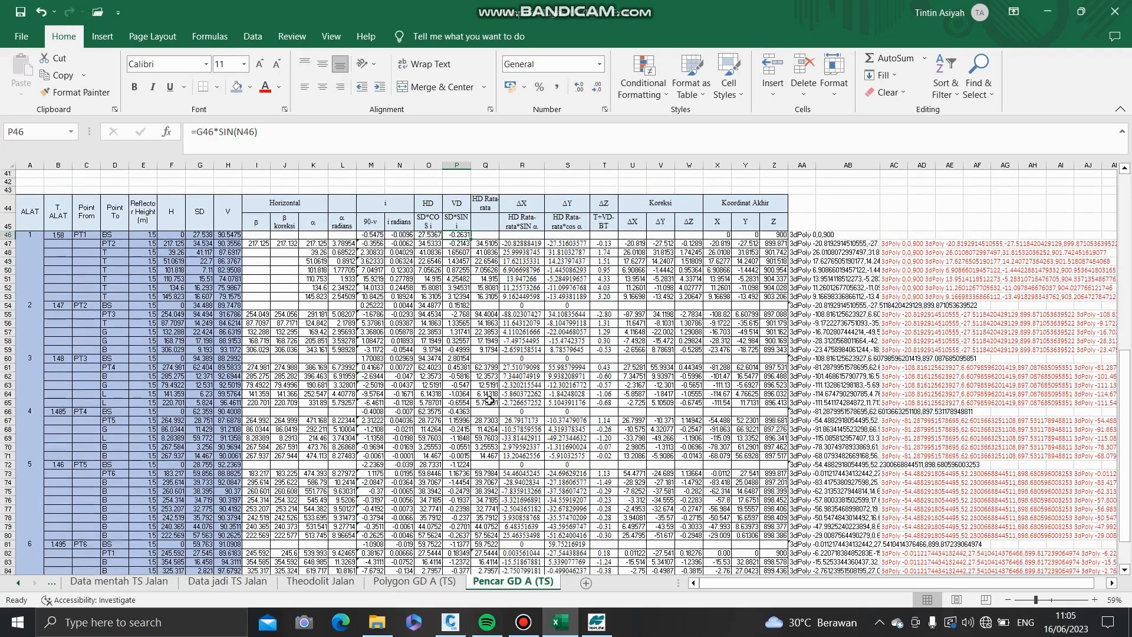
- Examine the HD Rata-rata AVERAGE formulas for the polygon points in cells Q47 and Q55
{"action": "scroll", "coordinate": [490, 393], "scroll_direction": "up", "scroll_amount": 3}
{"action": "left_click", "coordinate": [488, 290]}
{"action": "double_click", "coordinate": [488, 293]}
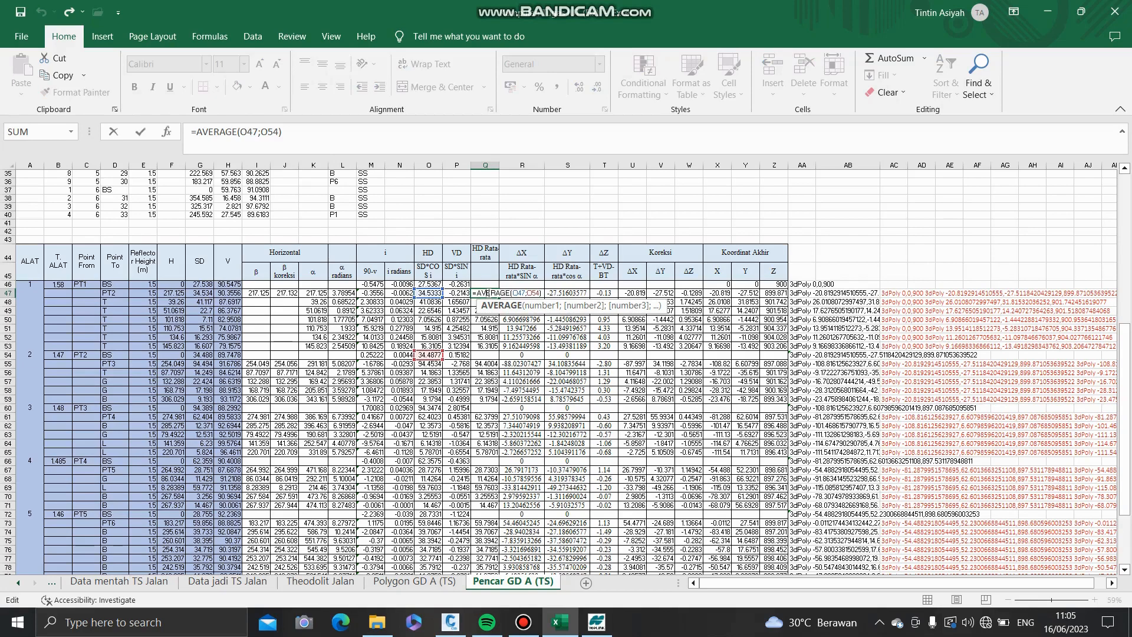
{"action": "left_click", "coordinate": [487, 364]}
{"action": "double_click", "coordinate": [487, 363]}
{"action": "key", "text": "Escape"}
- Examine the HD Rata-rata formulas of the PT1 detail points in cells Q48, Q49, Q50, Q52 and Q53
{"action": "left_click", "coordinate": [485, 301]}
{"action": "key", "text": "Up"}
{"action": "left_click", "coordinate": [485, 301]}
{"action": "double_click", "coordinate": [485, 301]}
{"action": "key", "text": "Escape"}
{"action": "left_click", "coordinate": [489, 310]}
{"action": "double_click", "coordinate": [489, 310]}
{"action": "key", "text": "Escape"}
{"action": "left_click", "coordinate": [487, 319]}
{"action": "double_click", "coordinate": [487, 319]}
{"action": "key", "text": "Escape"}
{"action": "double_click", "coordinate": [487, 319]}
{"action": "key", "text": "Return"}
{"action": "double_click", "coordinate": [488, 337]}
{"action": "key", "text": "Escape"}
{"action": "key", "text": "Return"}
{"action": "double_click", "coordinate": [488, 345]}
{"action": "key", "text": "Escape"}
- Examine the HD Rata-rata formulas at the following stations in cells Q55, Q56, Q61, Q67 and Q73
{"action": "double_click", "coordinate": [490, 365]}
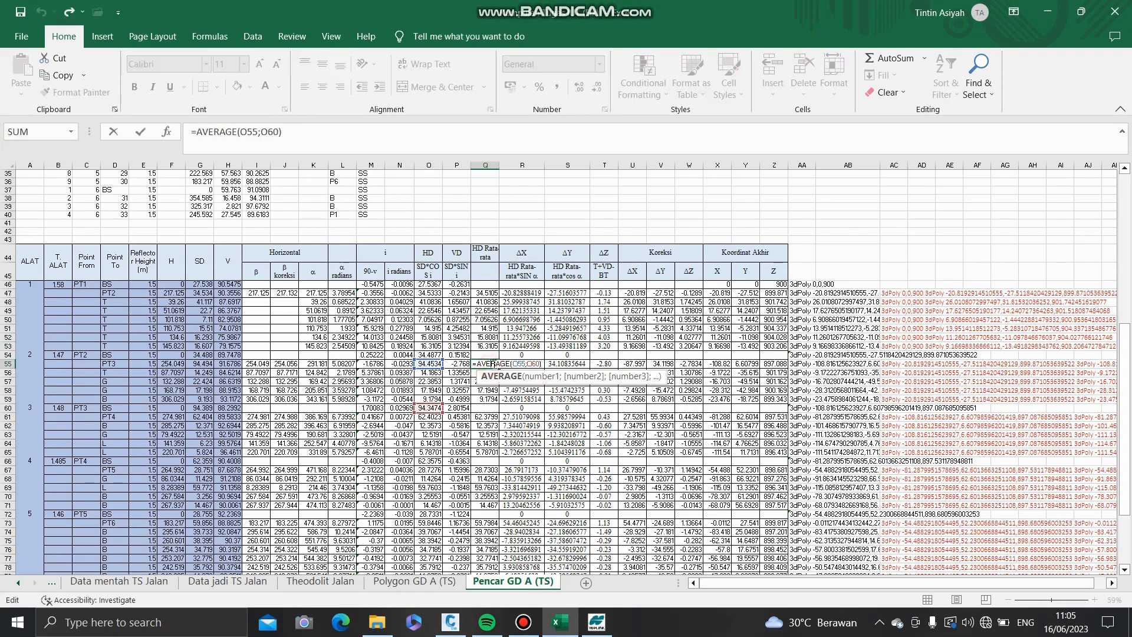
{"action": "scroll", "coordinate": [490, 354], "scroll_direction": "down", "scroll_amount": 2}
{"action": "key", "text": "Escape"}
{"action": "double_click", "coordinate": [490, 323]}
{"action": "key", "text": "Escape"}
{"action": "double_click", "coordinate": [488, 367]}
{"action": "key", "text": "Escape"}
{"action": "double_click", "coordinate": [488, 421]}
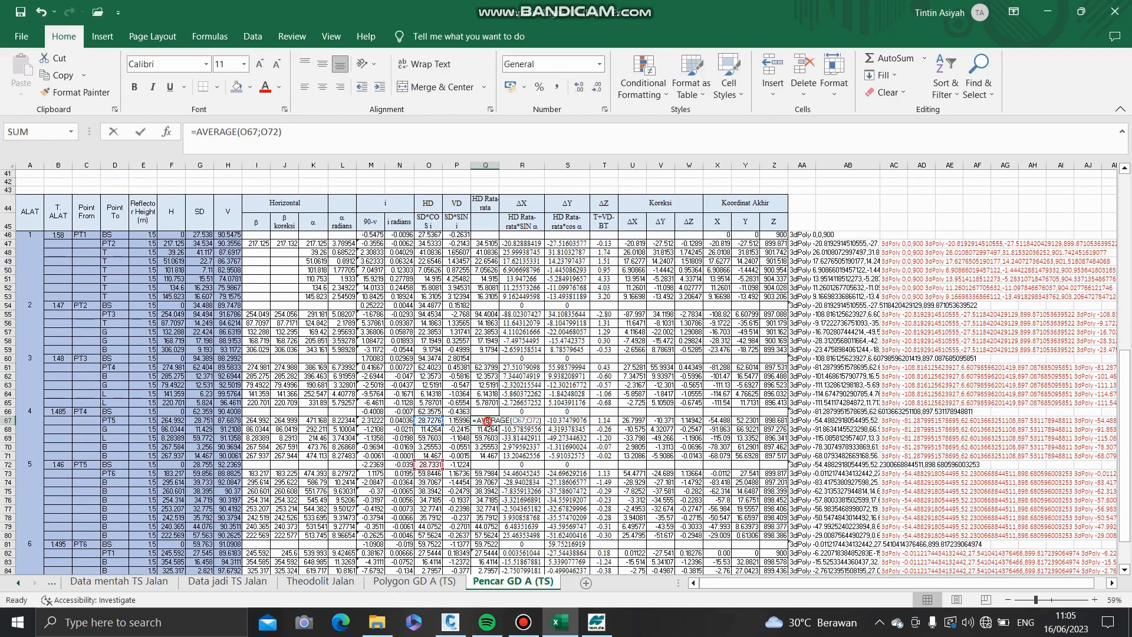
{"action": "scroll", "coordinate": [487, 413], "scroll_direction": "down", "scroll_amount": 2}
{"action": "key", "text": "Escape"}
{"action": "double_click", "coordinate": [483, 404]}
{"action": "key", "text": "Escape"}
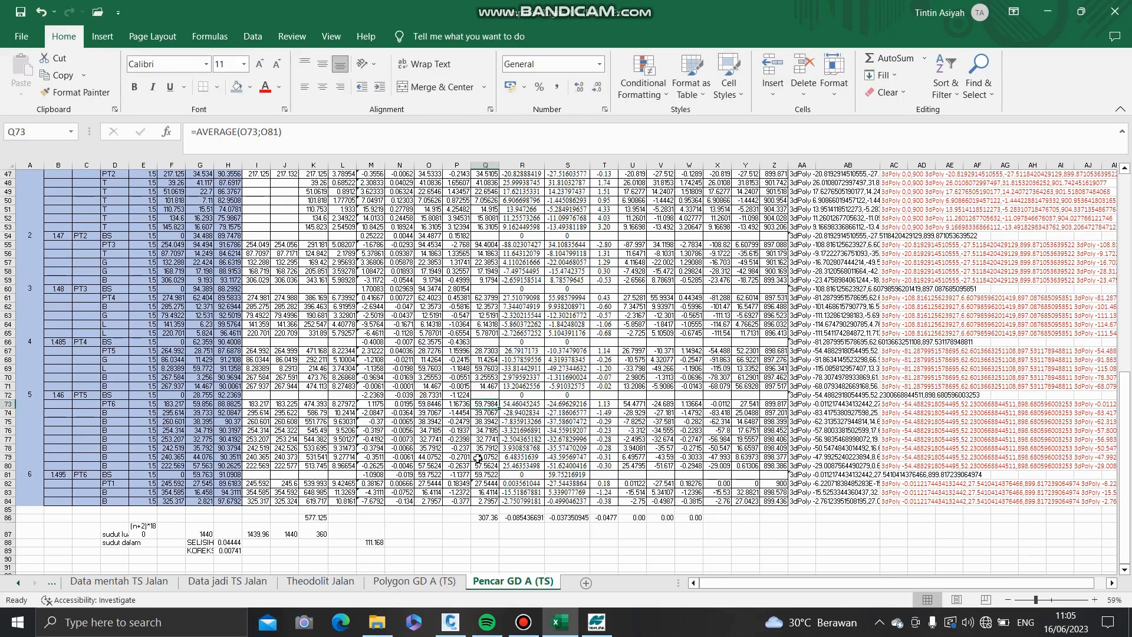
- Correct the closing HD Rata-rata formula in cell Q82 by moving its second AVERAGE reference from the empty cell O85 to O46
{"action": "double_click", "coordinate": [485, 483]}
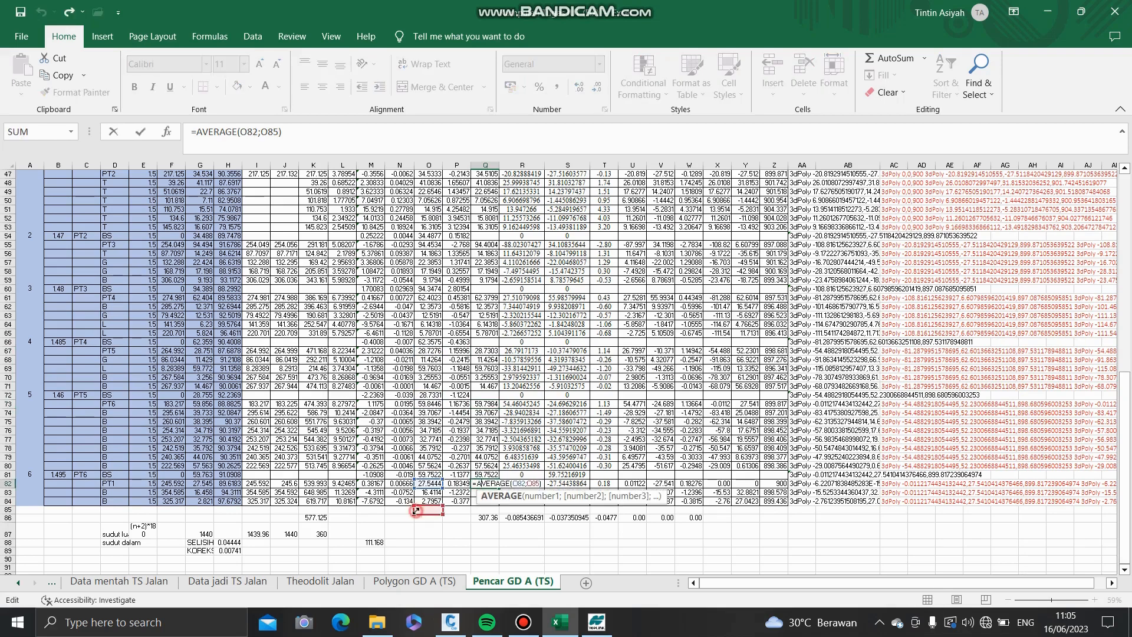
{"action": "left_click_drag", "start_coordinate": [417, 511], "coordinate": [429, 236]}
{"action": "key", "text": "Return"}
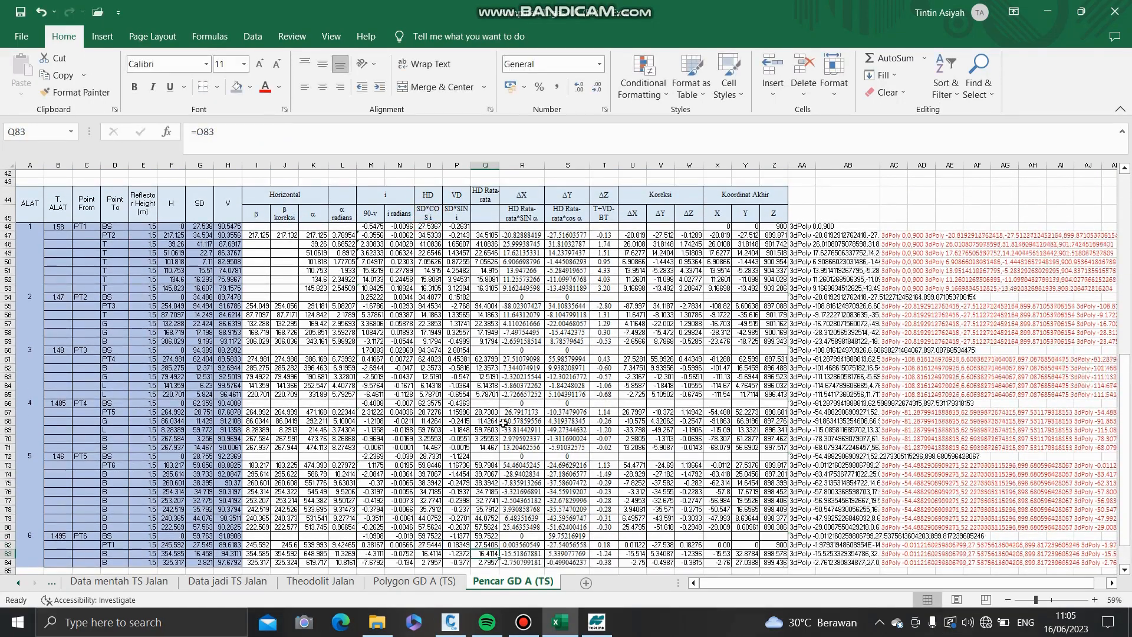
{"action": "scroll", "coordinate": [513, 448], "scroll_direction": "down", "scroll_amount": 2}
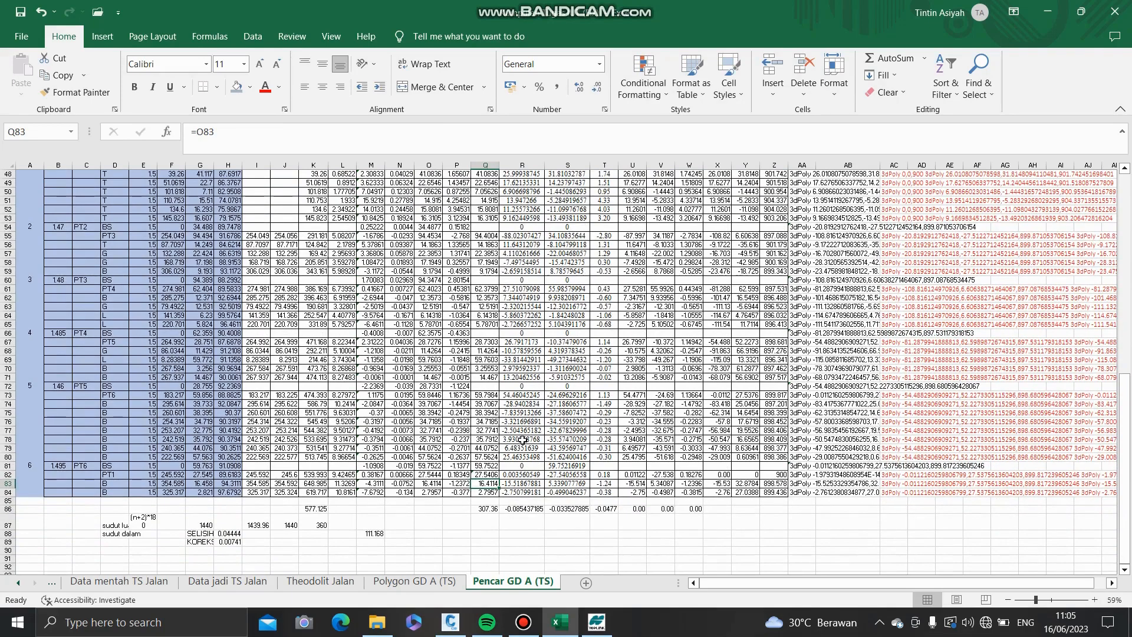
{"action": "scroll", "coordinate": [516, 445], "scroll_direction": "up", "scroll_amount": 2}
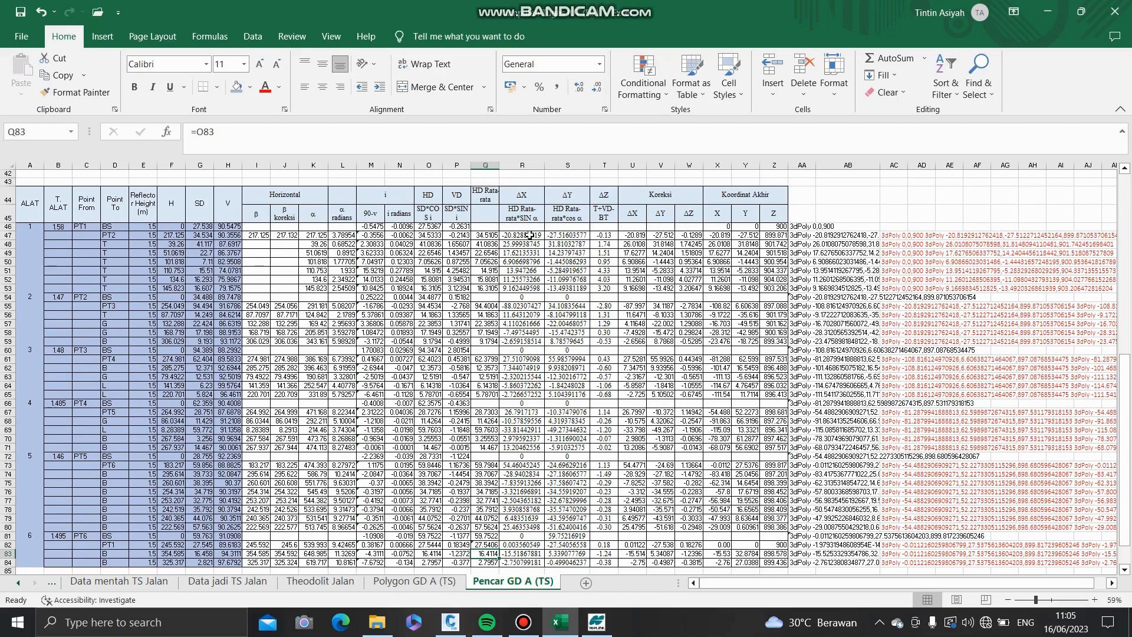
- Examine the ΔX formulas of the polygon points in cells R47 and R55
{"action": "double_click", "coordinate": [527, 235]}
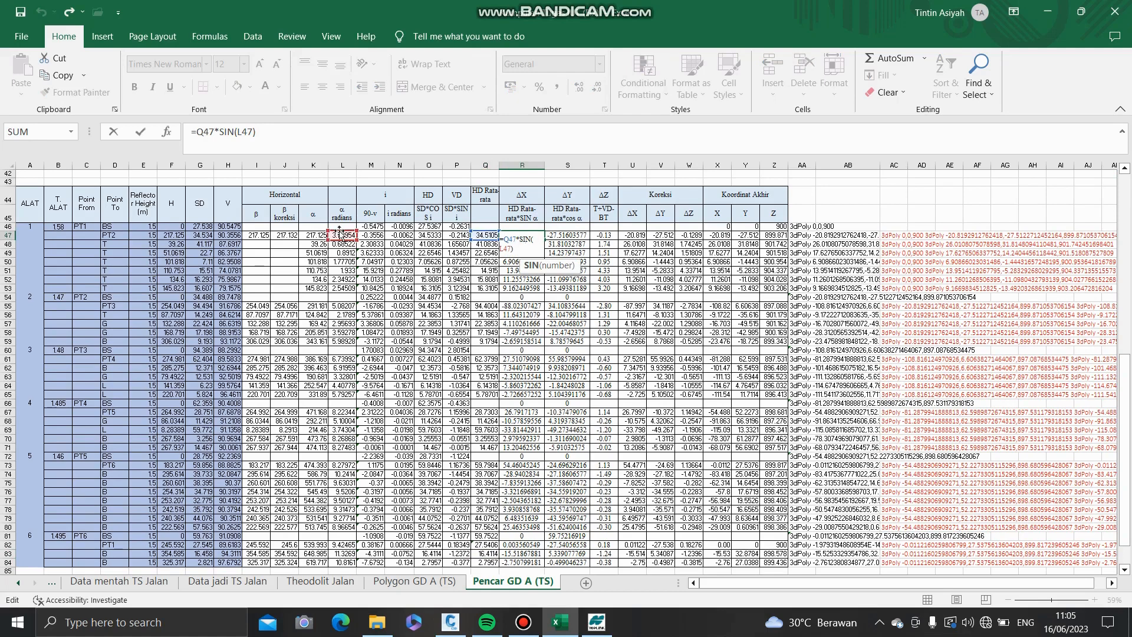
{"action": "key", "text": "Escape"}
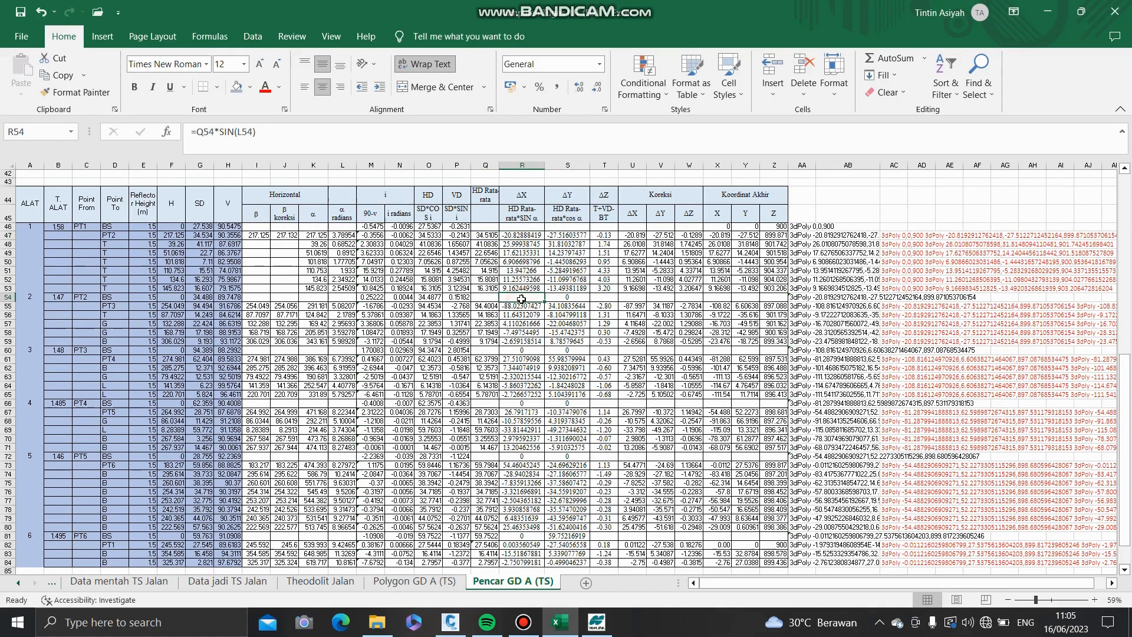
{"action": "double_click", "coordinate": [522, 306]}
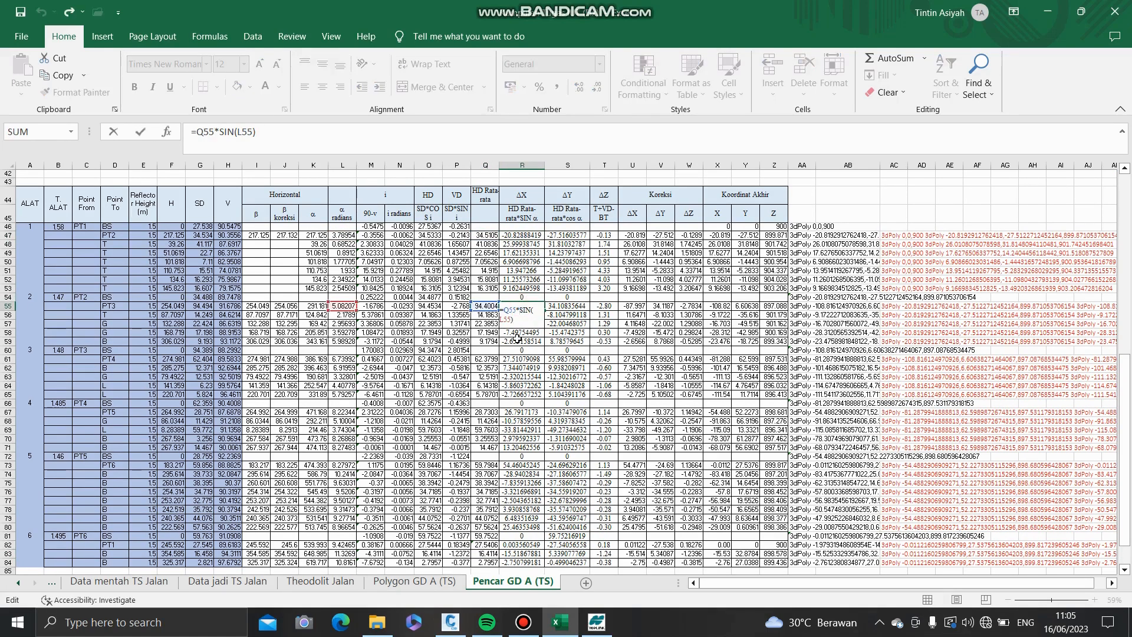
{"action": "key", "text": "Escape"}
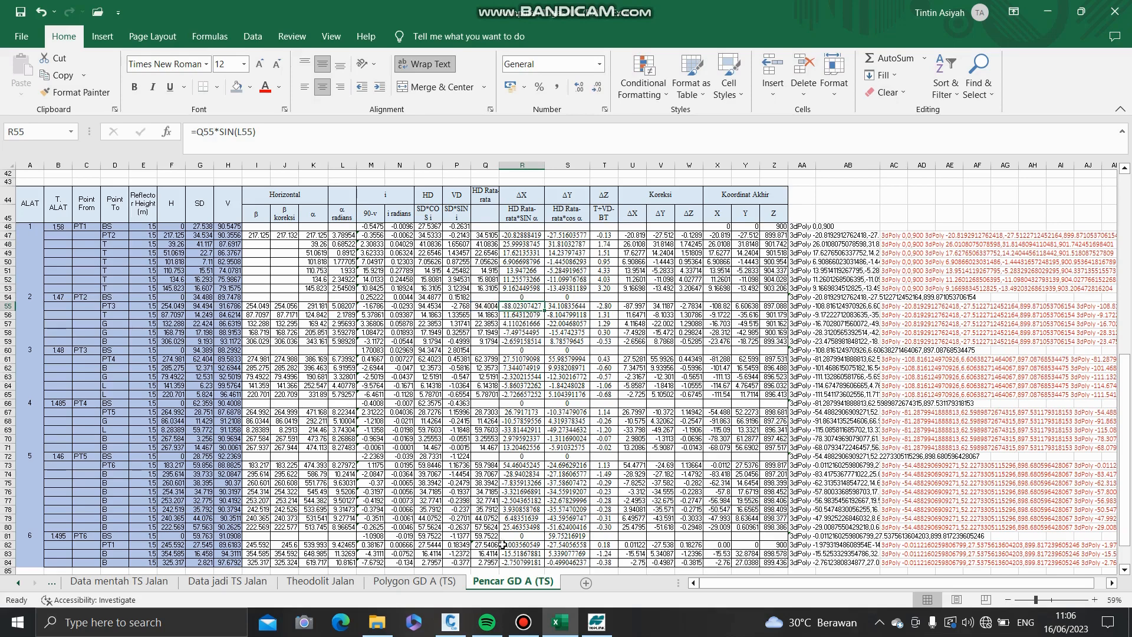
{"action": "scroll", "coordinate": [548, 342], "scroll_direction": "down", "scroll_amount": 3}
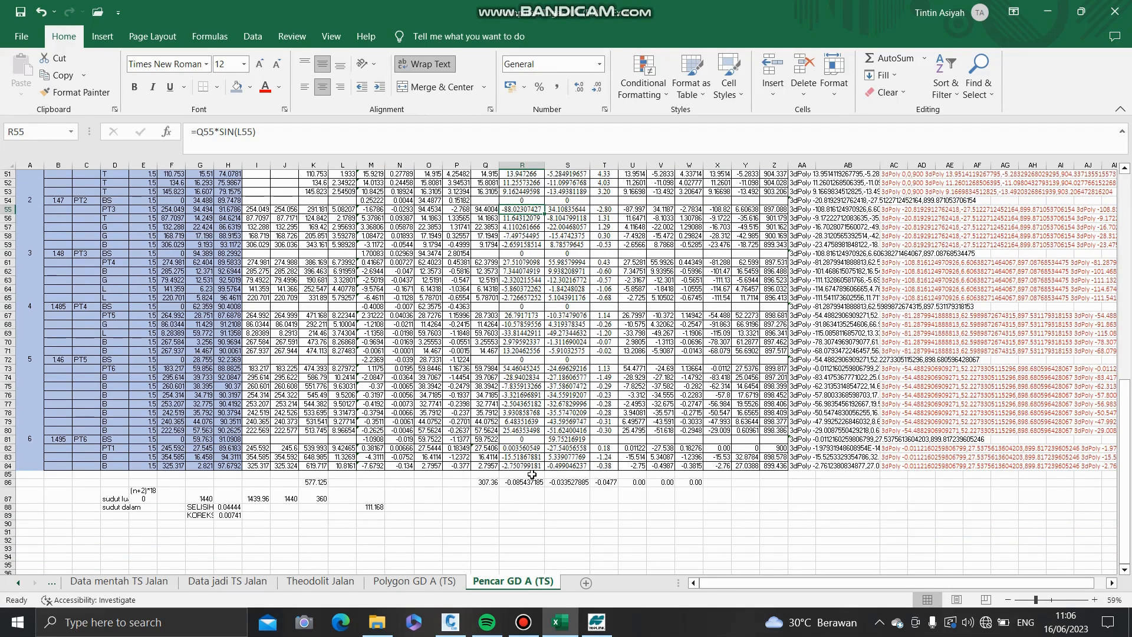
- Examine the ΔY formula of polygon point PT2 in cell S47, leaving it unedited
{"action": "scroll", "coordinate": [531, 472], "scroll_direction": "up", "scroll_amount": 5}
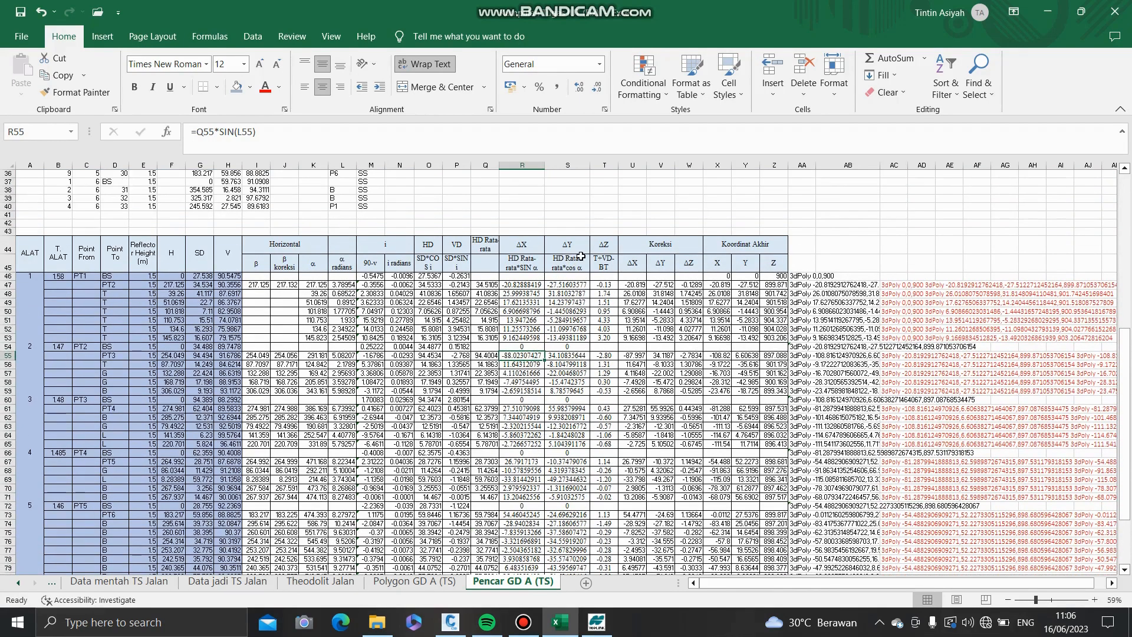
{"action": "left_click", "coordinate": [579, 287]}
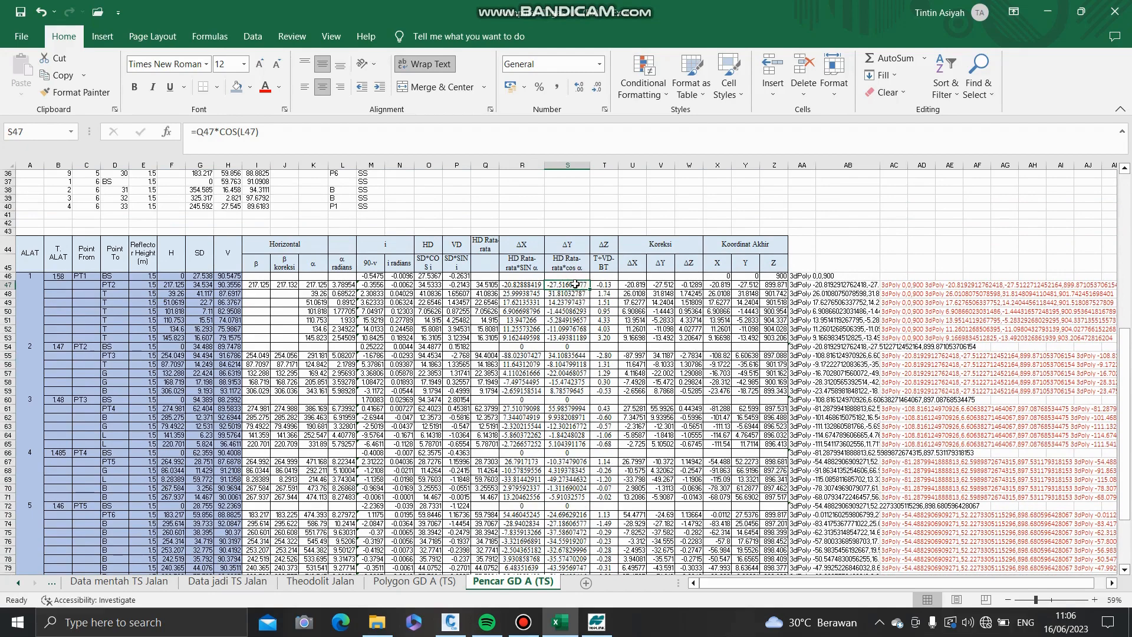
{"action": "double_click", "coordinate": [578, 288]}
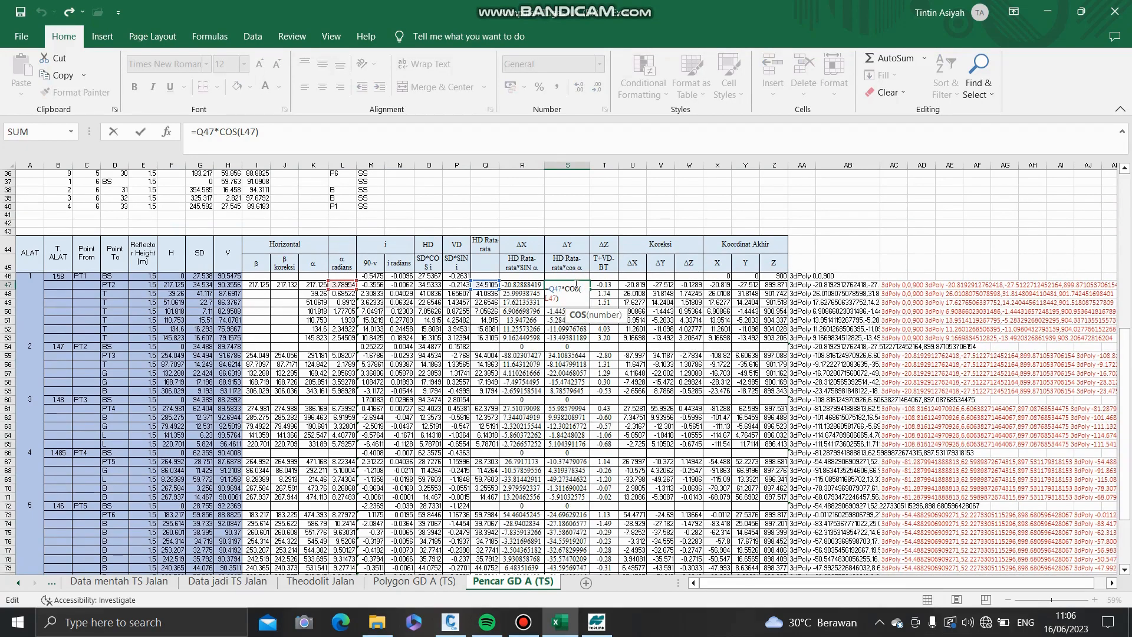
{"action": "key", "text": "Escape"}
{"action": "scroll", "coordinate": [576, 289], "scroll_direction": "down", "scroll_amount": 1}
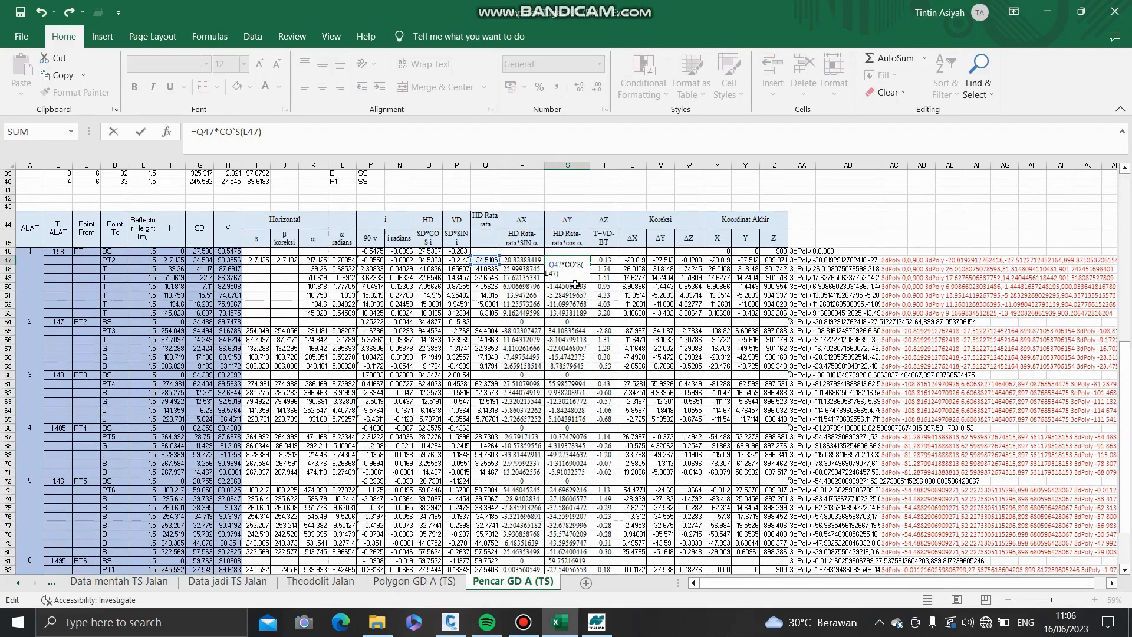
- Examine the formula that totals the ΔY values of the polygon points in cell S86
{"action": "scroll", "coordinate": [575, 289], "scroll_direction": "down", "scroll_amount": 5}
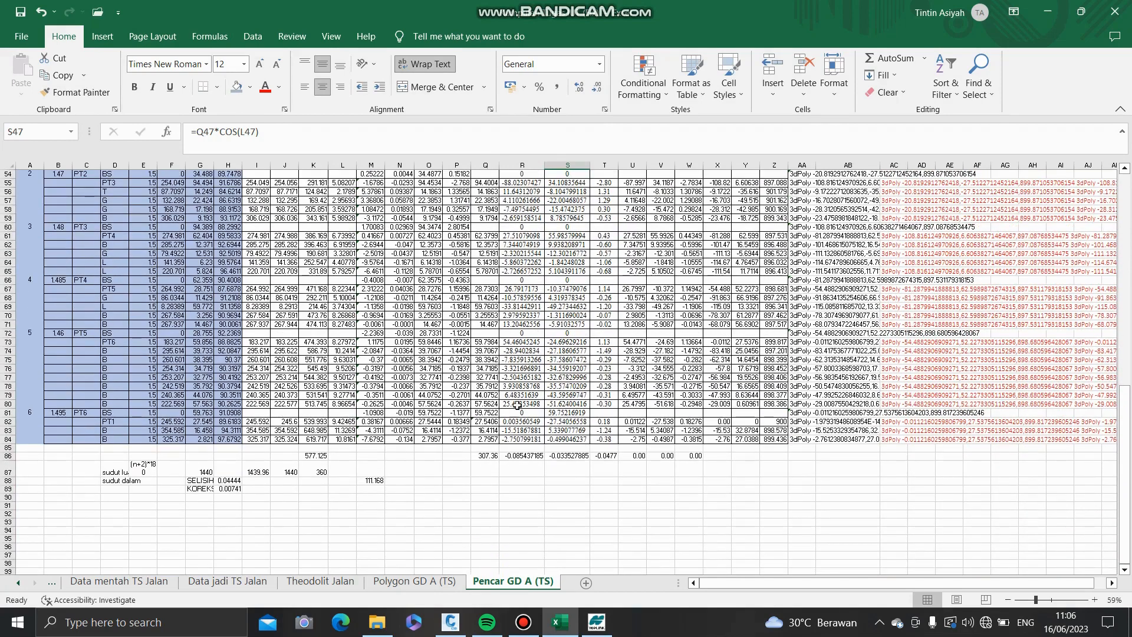
{"action": "left_click", "coordinate": [560, 456]}
{"action": "double_click", "coordinate": [560, 456]}
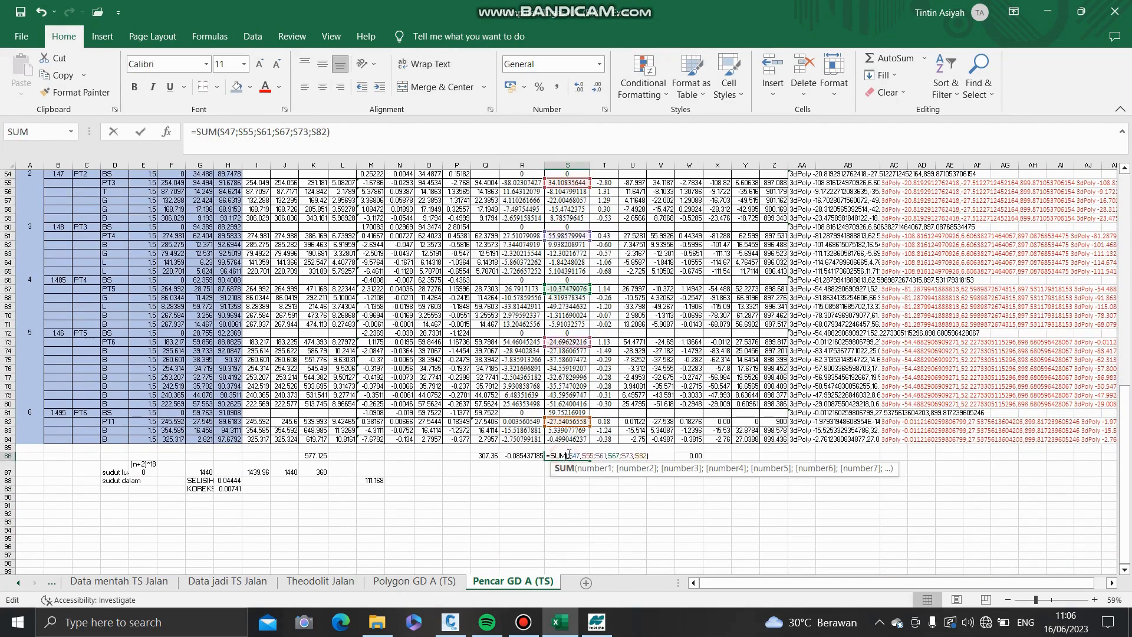
{"action": "key", "text": "Escape"}
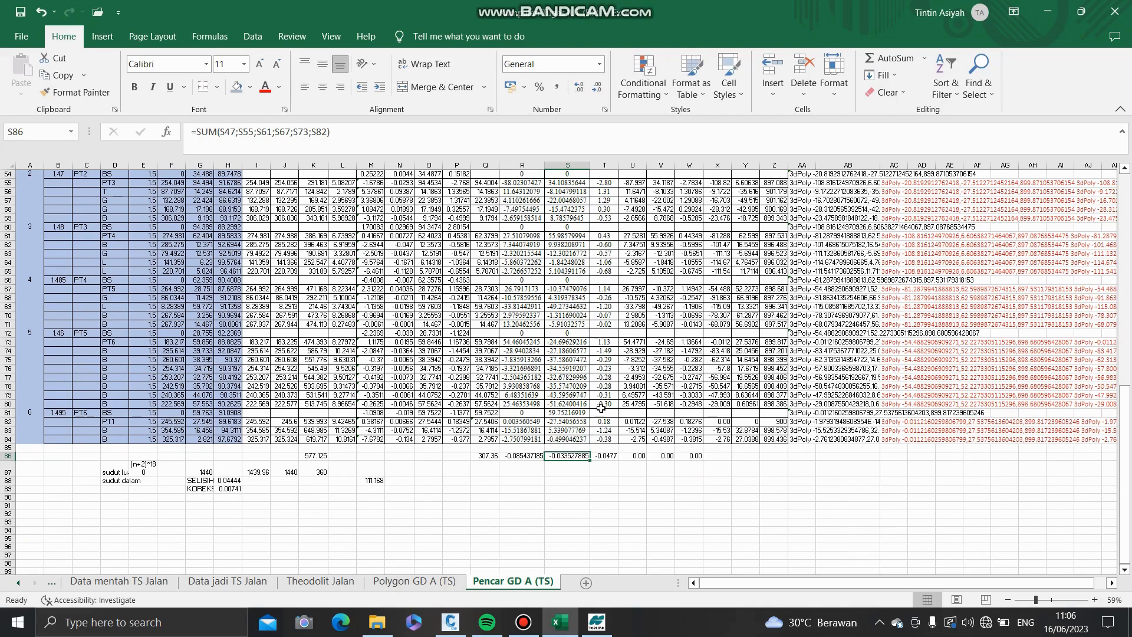
- Examine the ΔZ formula of polygon point PT2 in cell T47 and its cell references
{"action": "scroll", "coordinate": [599, 419], "scroll_direction": "up", "scroll_amount": 6}
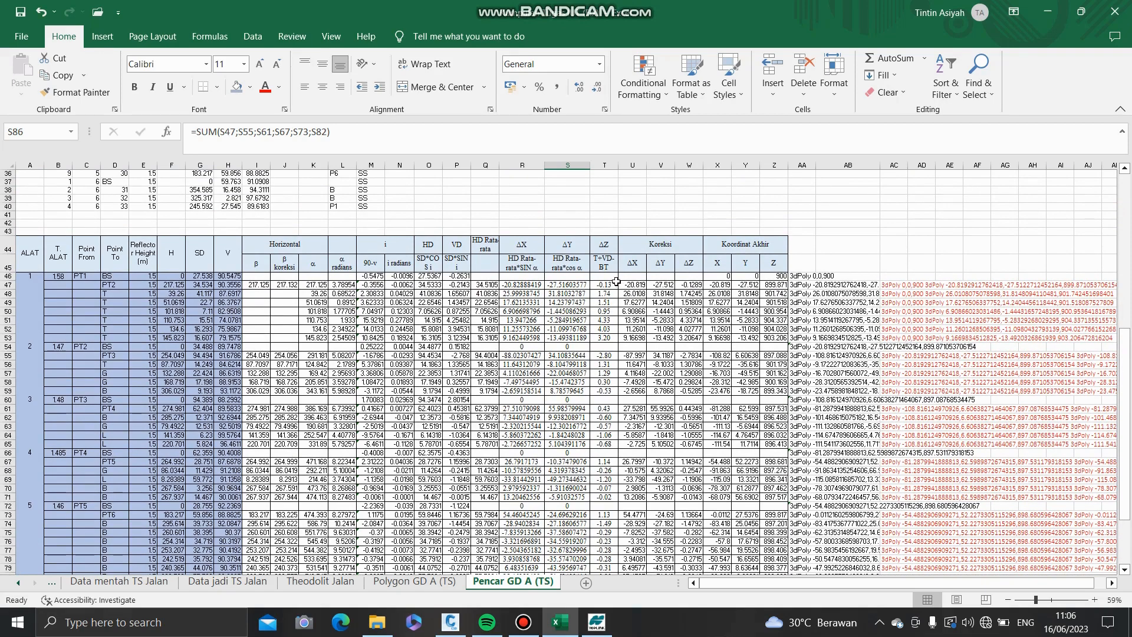
{"action": "left_click", "coordinate": [616, 283]}
{"action": "double_click", "coordinate": [614, 286]}
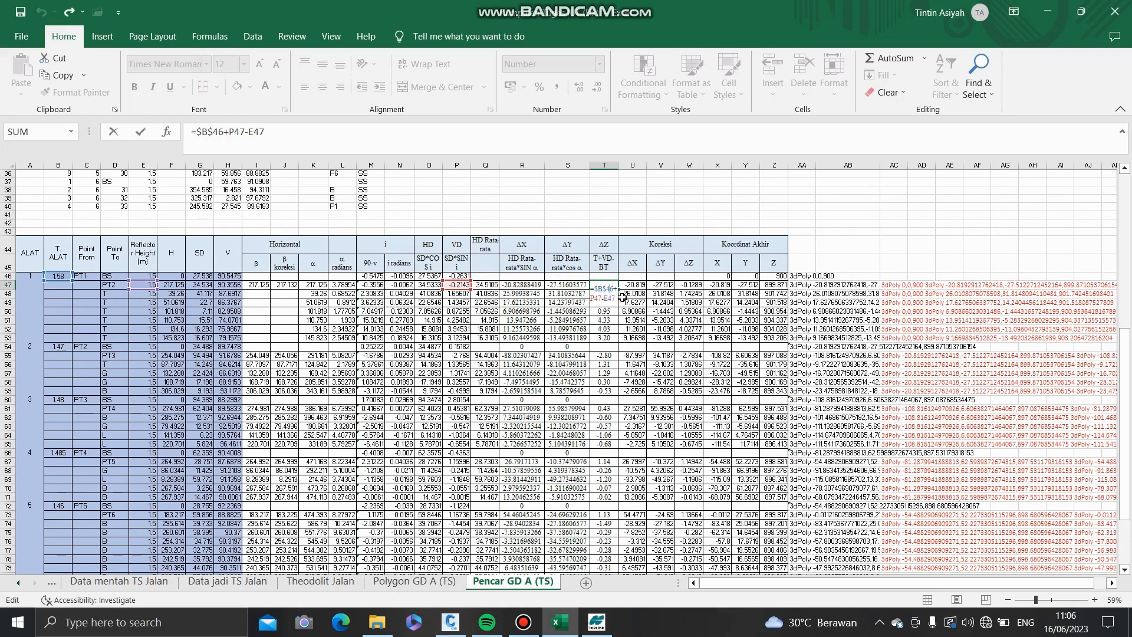
{"action": "key", "text": "ctrl+Return"}
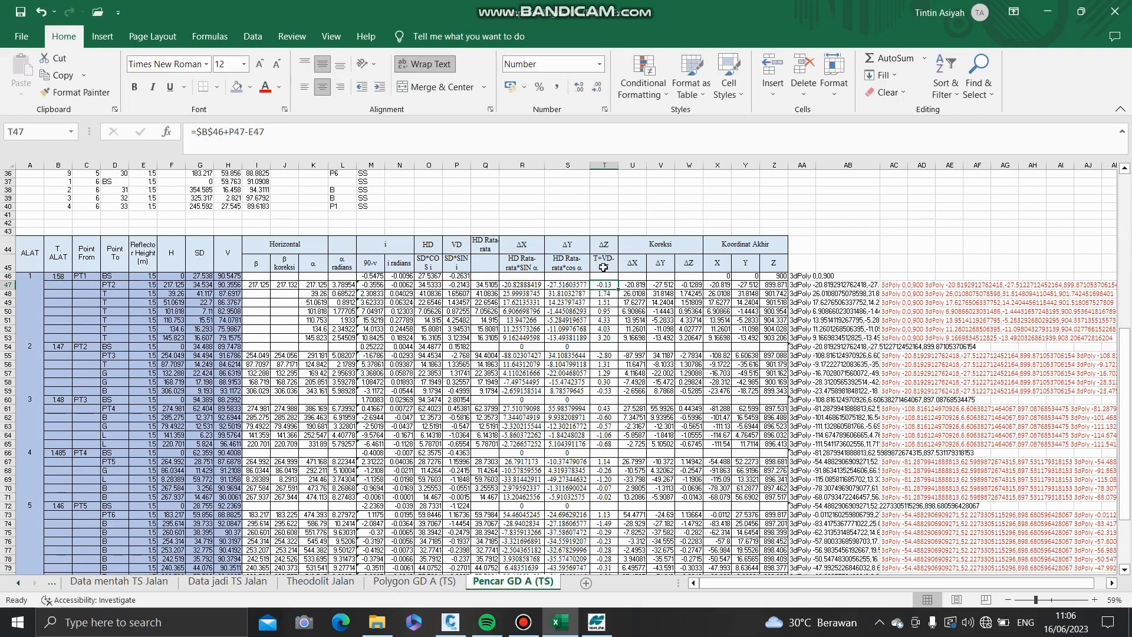
- Examine the formula that totals the ΔZ values of the polygon points in cell T86
{"action": "scroll", "coordinate": [600, 270], "scroll_direction": "down", "scroll_amount": 2}
{"action": "scroll", "coordinate": [600, 465], "scroll_direction": "down", "scroll_amount": 2}
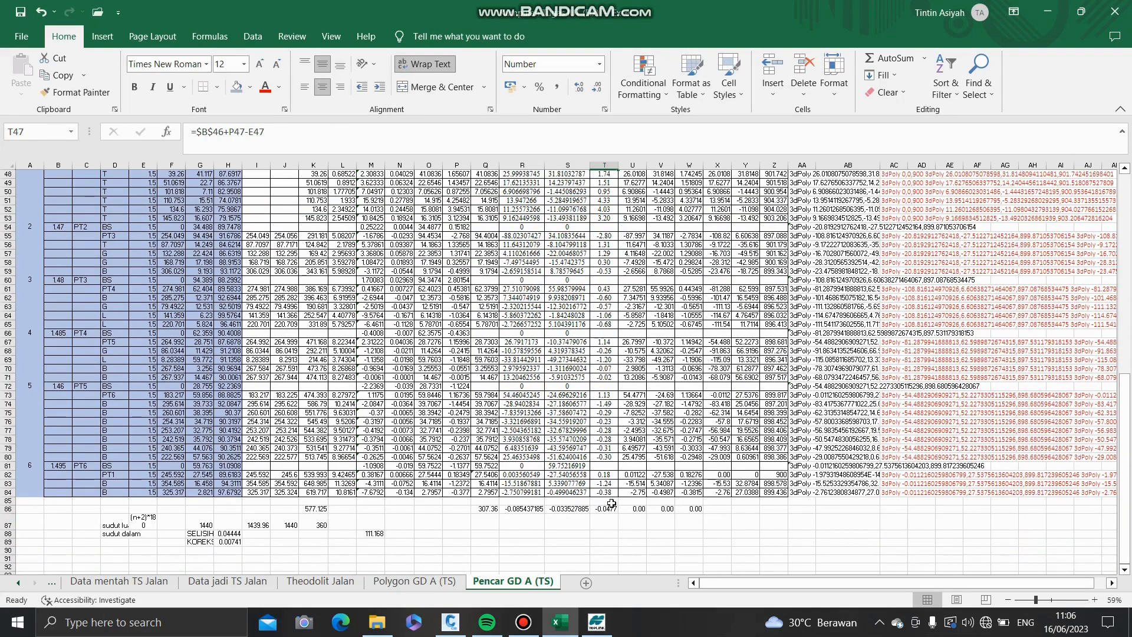
{"action": "double_click", "coordinate": [610, 509]}
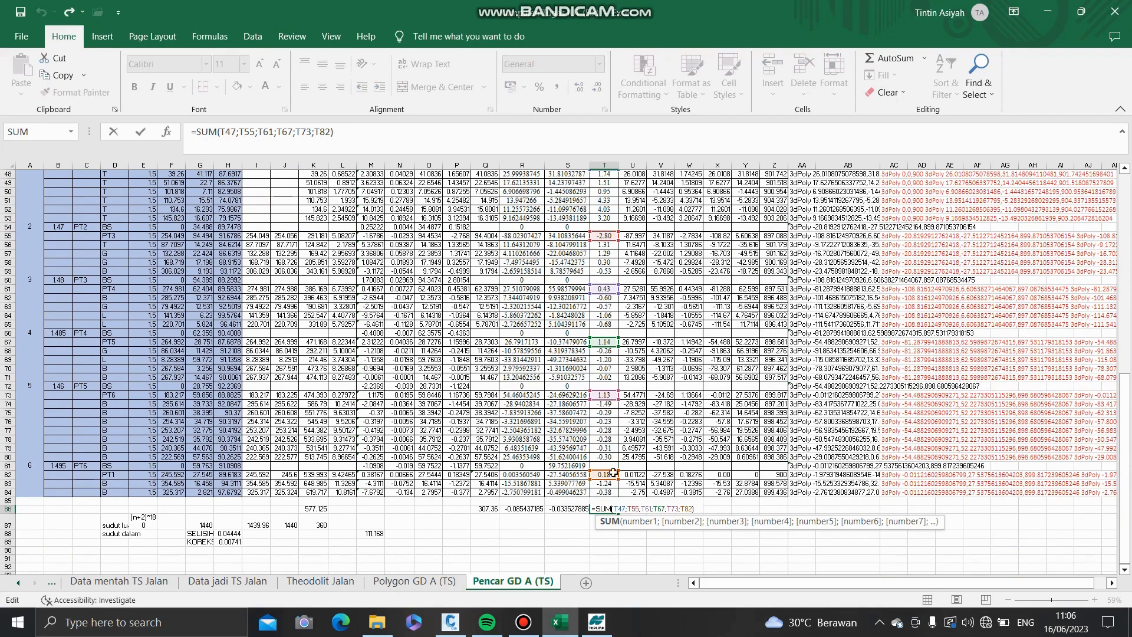
{"action": "key", "text": "Escape"}
- Examine the corrected ΔX formula in cell U47 and trace its references to R47, Q47 and the totals in Q86 and R86
{"action": "scroll", "coordinate": [602, 452], "scroll_direction": "up", "scroll_amount": 5}
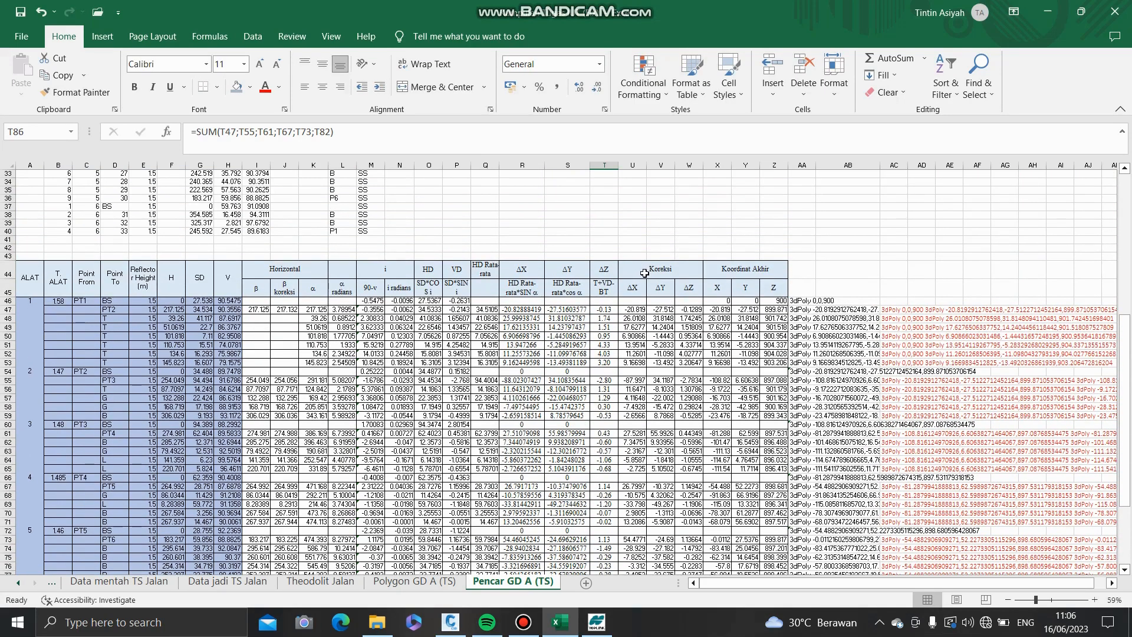
{"action": "scroll", "coordinate": [664, 376], "scroll_direction": "down", "scroll_amount": 5}
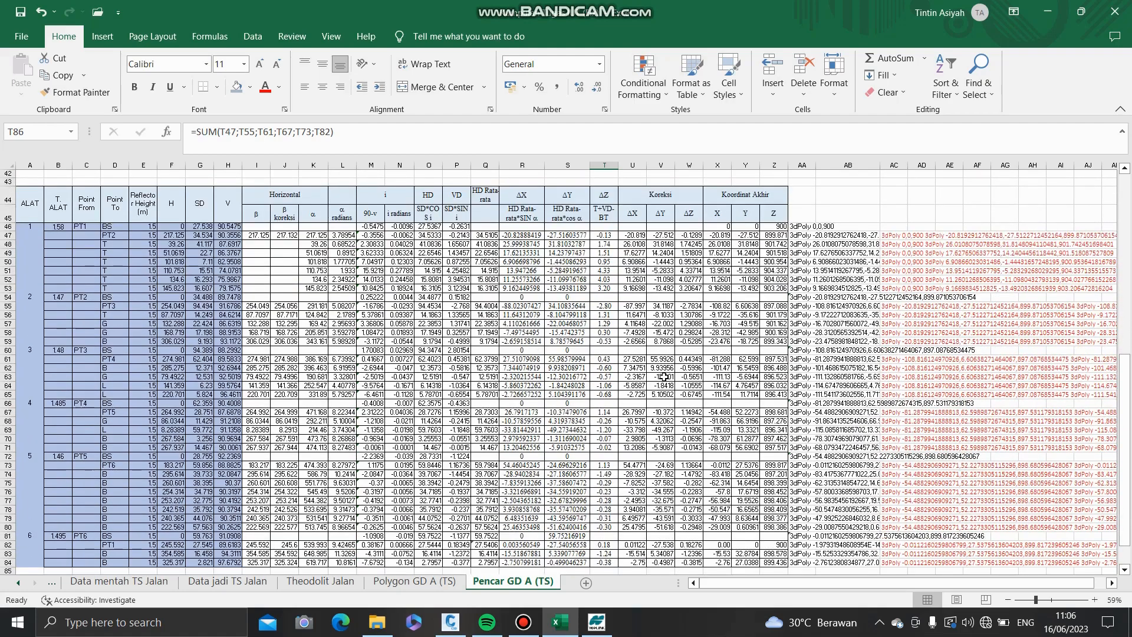
{"action": "scroll", "coordinate": [600, 308], "scroll_direction": "up", "scroll_amount": 4}
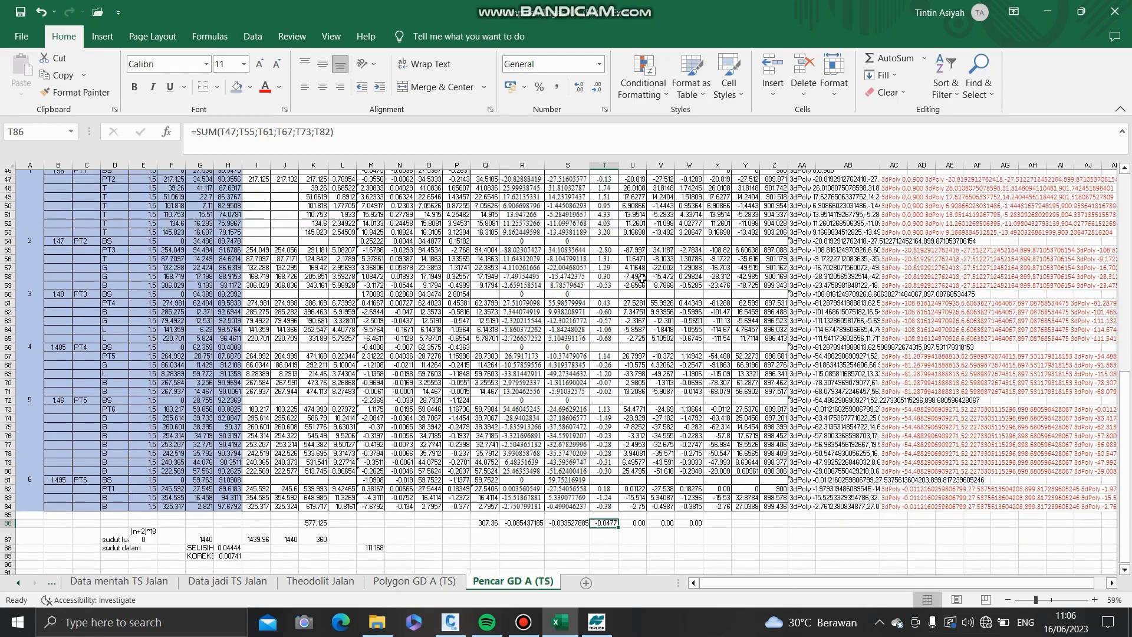
{"action": "scroll", "coordinate": [604, 269], "scroll_direction": "right", "scroll_amount": 2}
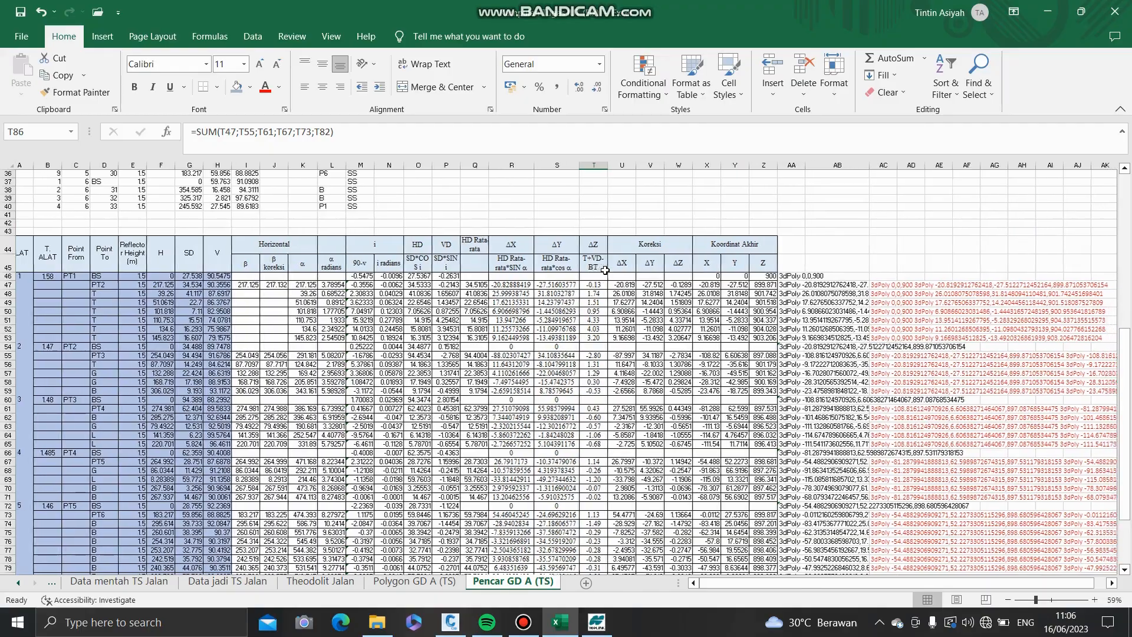
{"action": "double_click", "coordinate": [580, 284]}
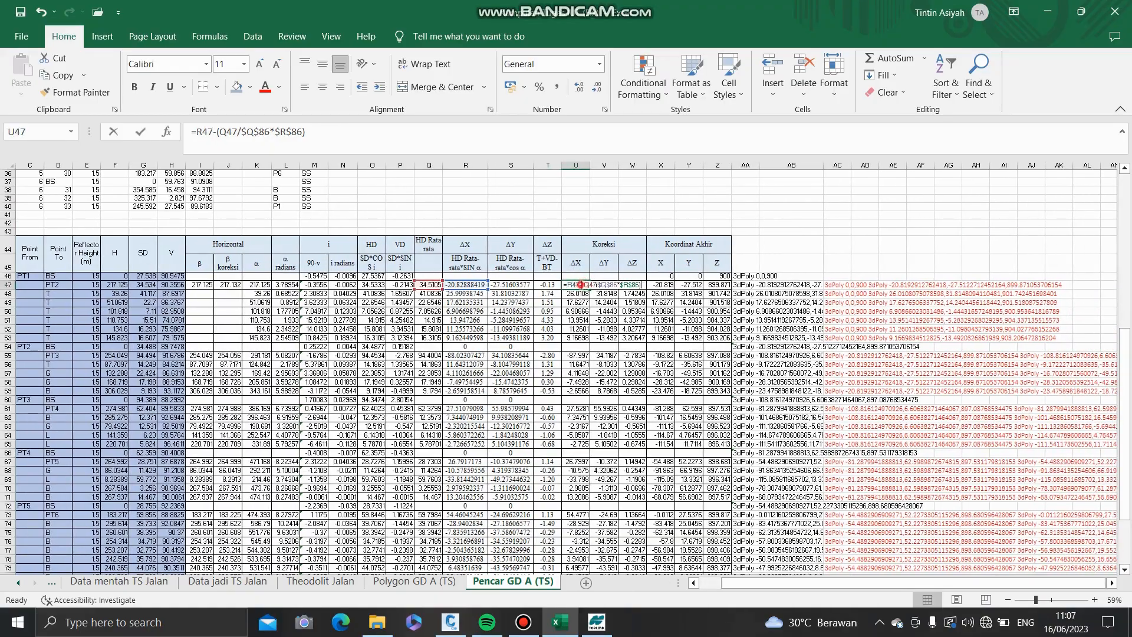
{"action": "scroll", "coordinate": [554, 312], "scroll_direction": "down", "scroll_amount": 4}
{"action": "scroll", "coordinate": [542, 327], "scroll_direction": "up", "scroll_amount": 1}
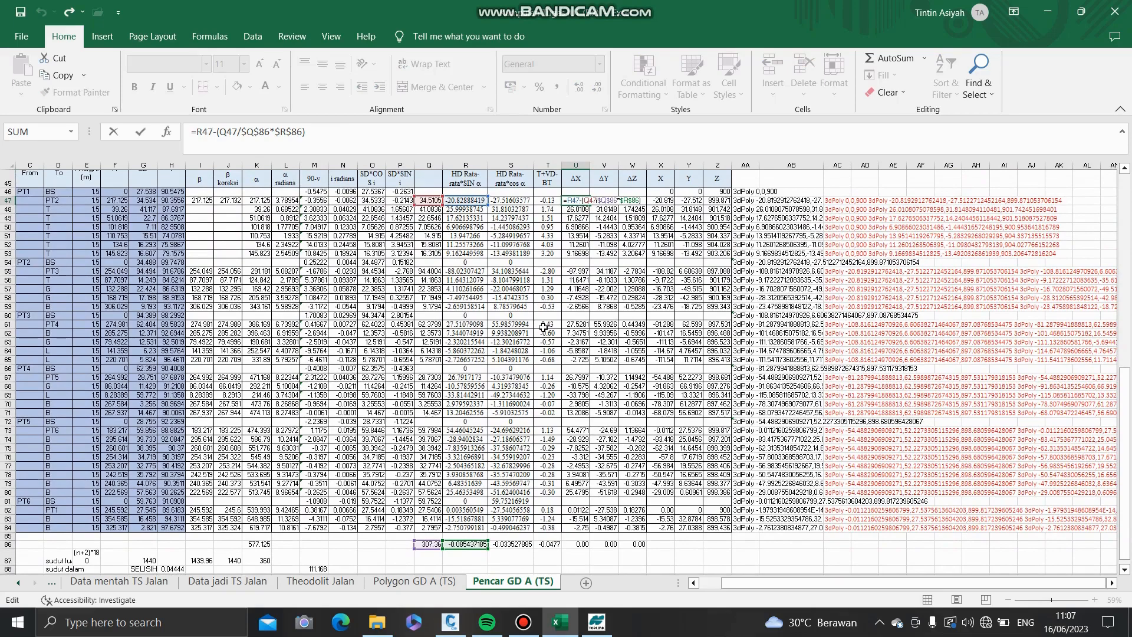
{"action": "scroll", "coordinate": [543, 328], "scroll_direction": "up", "scroll_amount": 1}
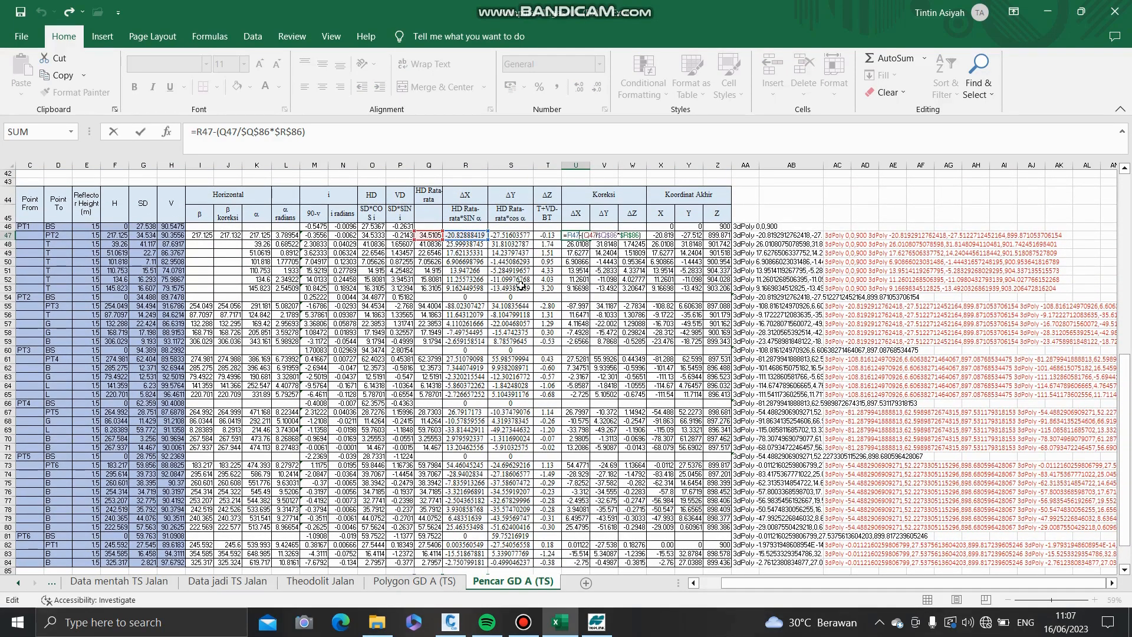
{"action": "scroll", "coordinate": [521, 286], "scroll_direction": "down", "scroll_amount": 2}
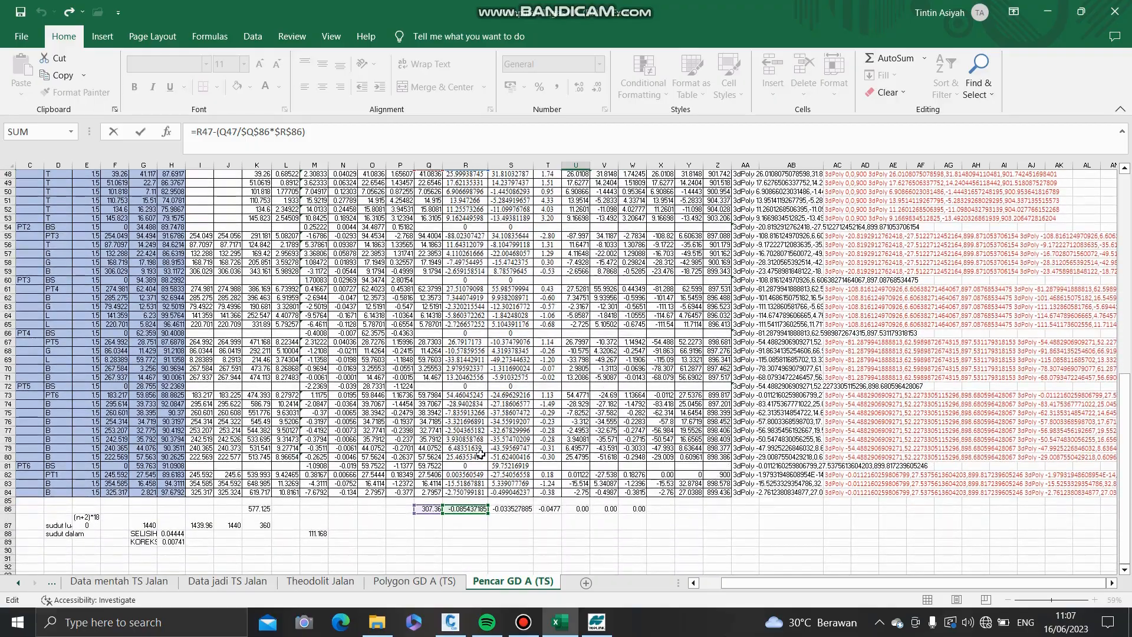
{"action": "scroll", "coordinate": [508, 393], "scroll_direction": "up", "scroll_amount": 2}
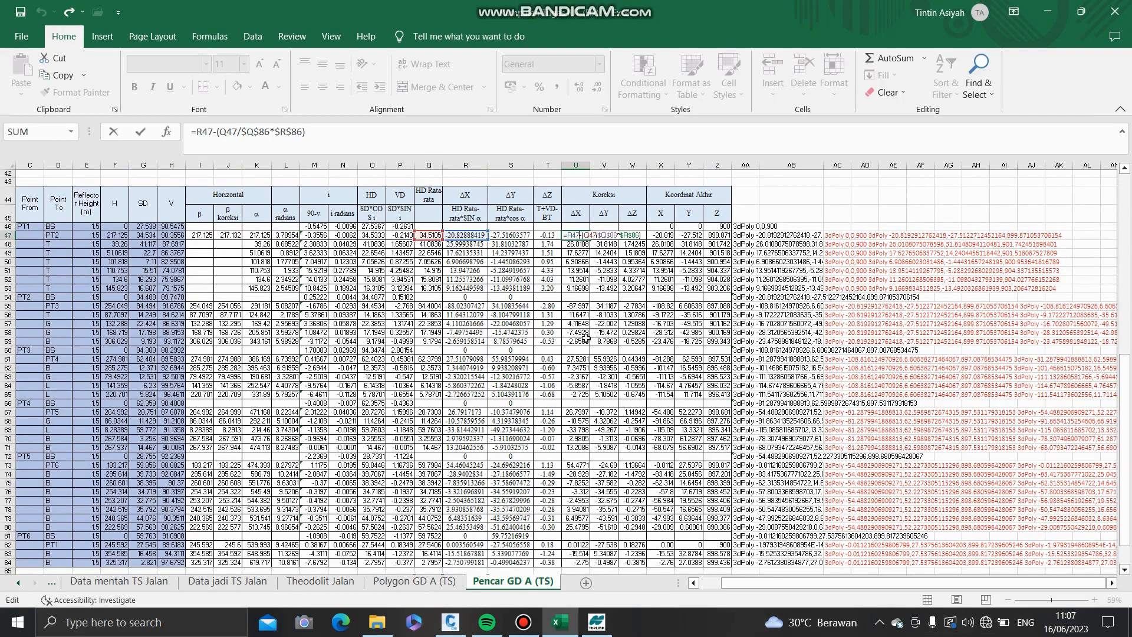
{"action": "key", "text": "Escape"}
- Examine the corrected ΔX formulas of the PT1 detail points in cells U48 and U49
{"action": "double_click", "coordinate": [581, 245]}
{"action": "key", "text": "Escape"}
{"action": "double_click", "coordinate": [581, 261]}
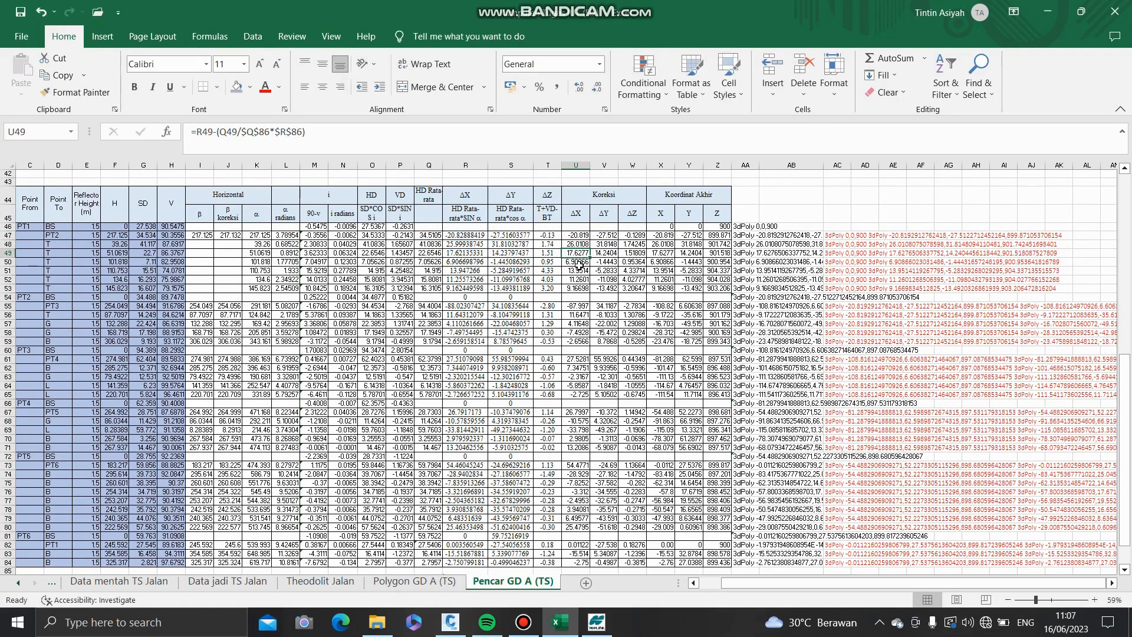
{"action": "key", "text": "Escape"}
- Examine the corrected ΔY formula in cell V47 and trace its references to the totals in Q86 and S86
{"action": "double_click", "coordinate": [609, 235]}
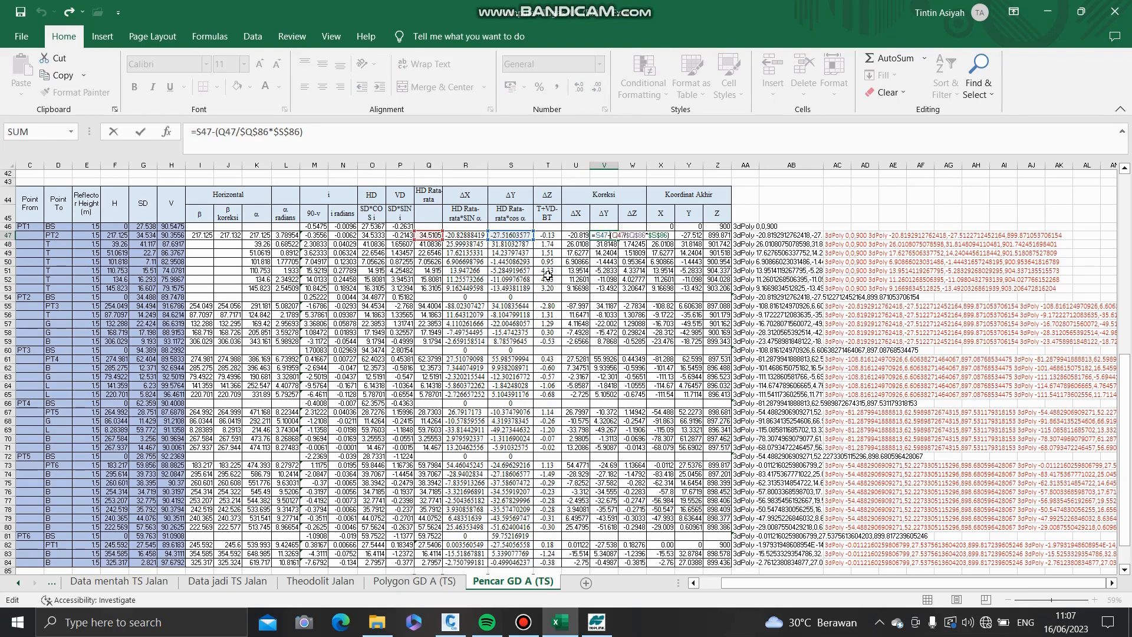
{"action": "scroll", "coordinate": [547, 274], "scroll_direction": "down", "scroll_amount": 3}
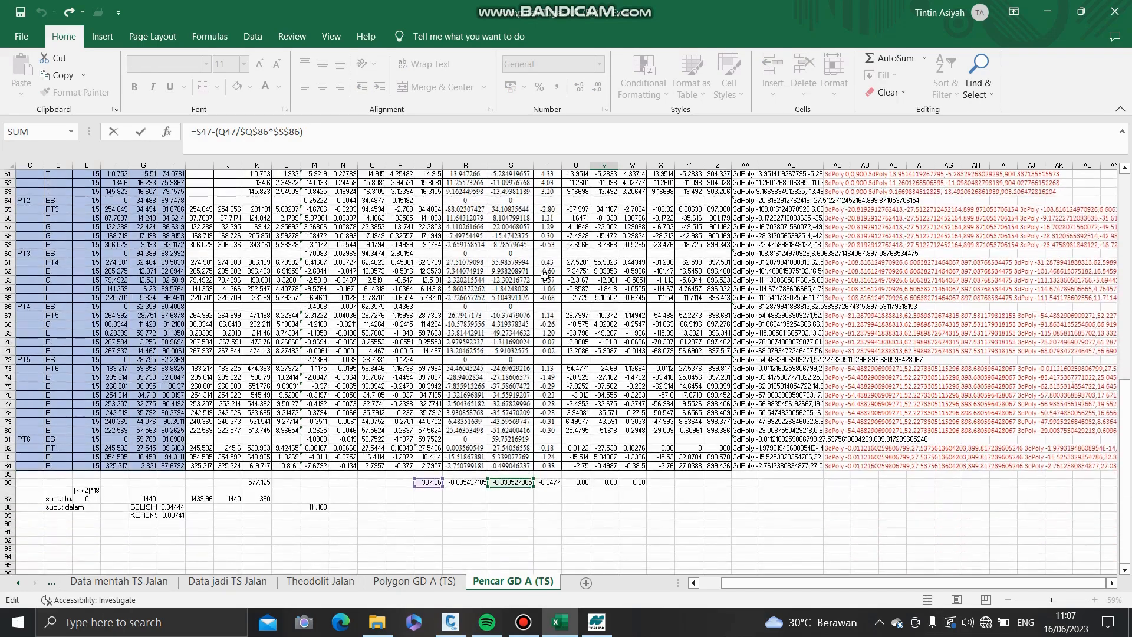
{"action": "scroll", "coordinate": [545, 275], "scroll_direction": "up", "scroll_amount": 3}
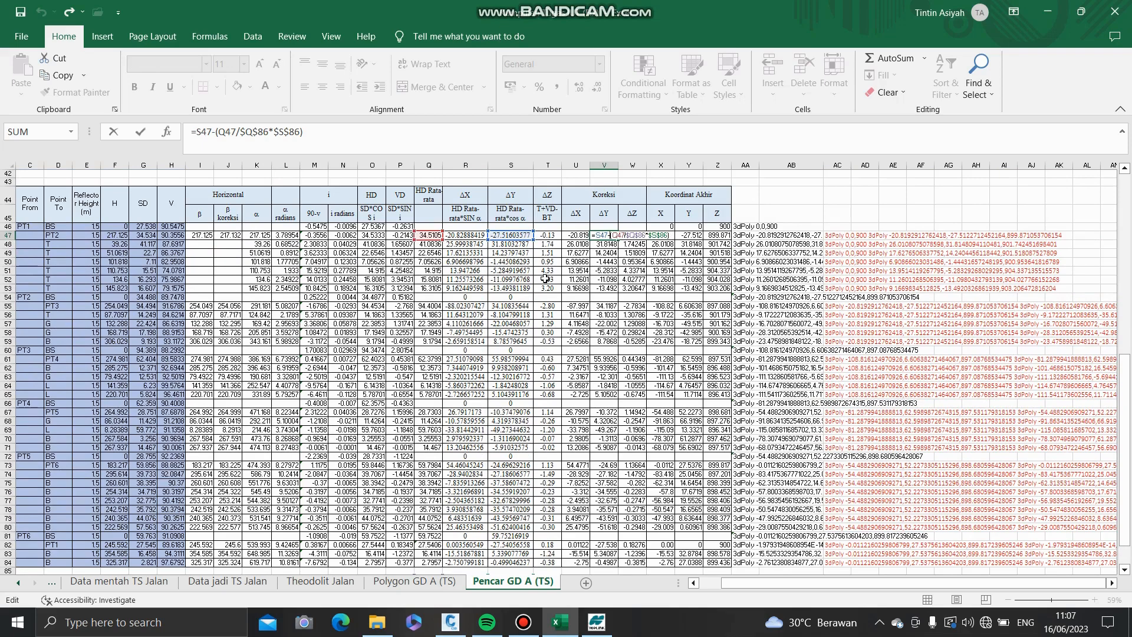
{"action": "key", "text": "Return"}
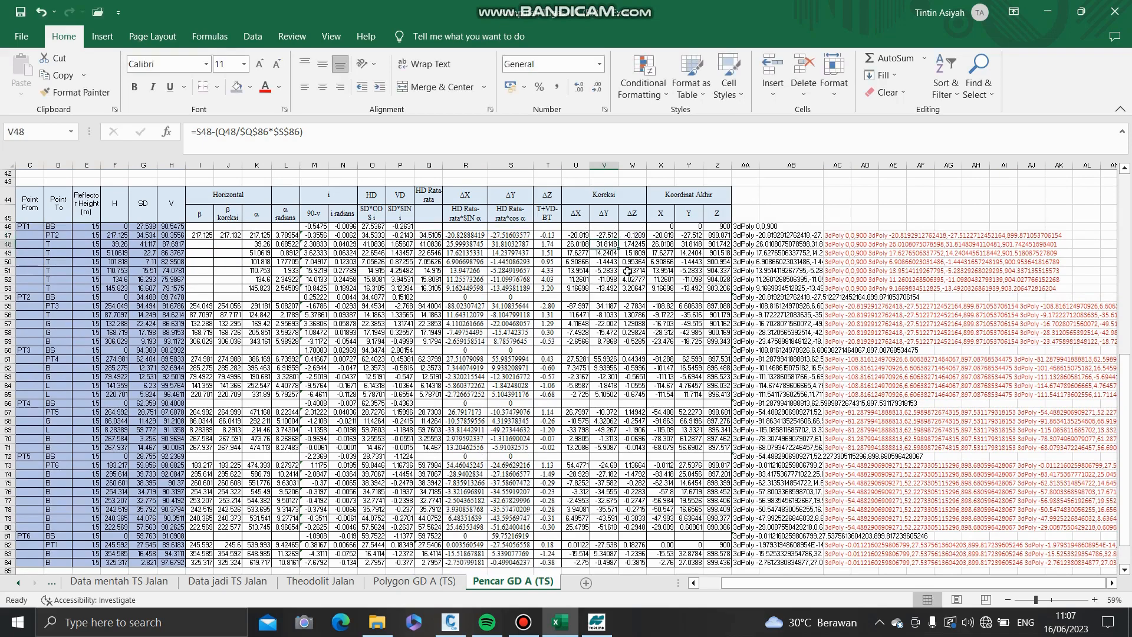
- Examine the corrected ΔY formula in cell V84 and trace its references to S84, Q84 and the totals in Q86 and S86
{"action": "scroll", "coordinate": [596, 490], "scroll_direction": "down", "scroll_amount": 2}
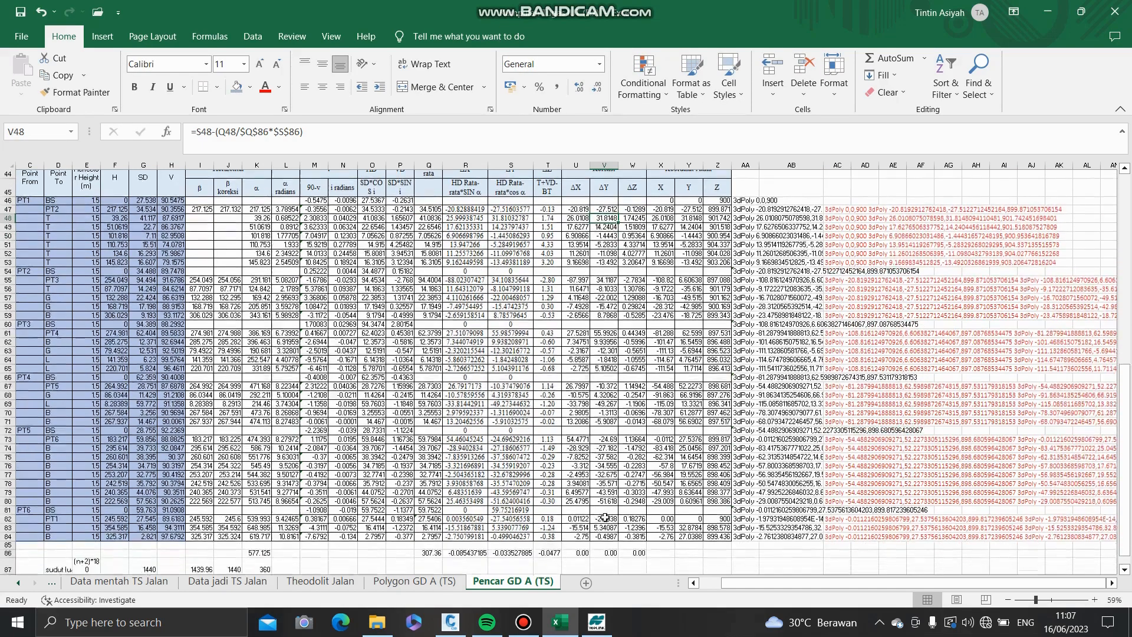
{"action": "left_click", "coordinate": [611, 494]}
{"action": "double_click", "coordinate": [611, 493]}
{"action": "scroll", "coordinate": [631, 510], "scroll_direction": "down", "scroll_amount": 1}
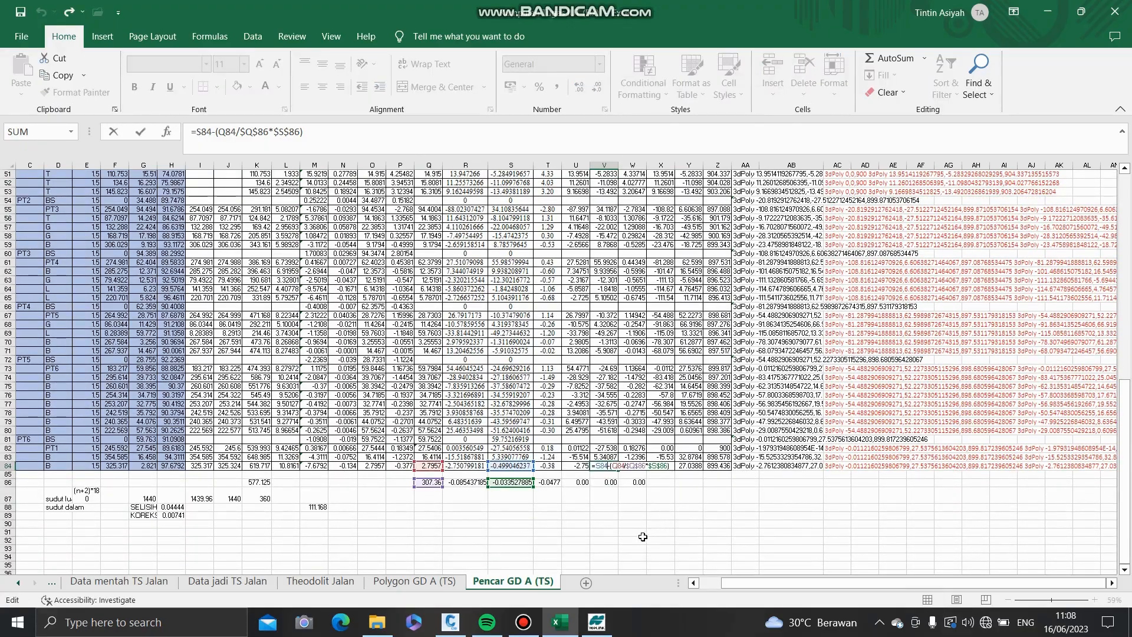
{"action": "scroll", "coordinate": [594, 477], "scroll_direction": "up", "scroll_amount": 3}
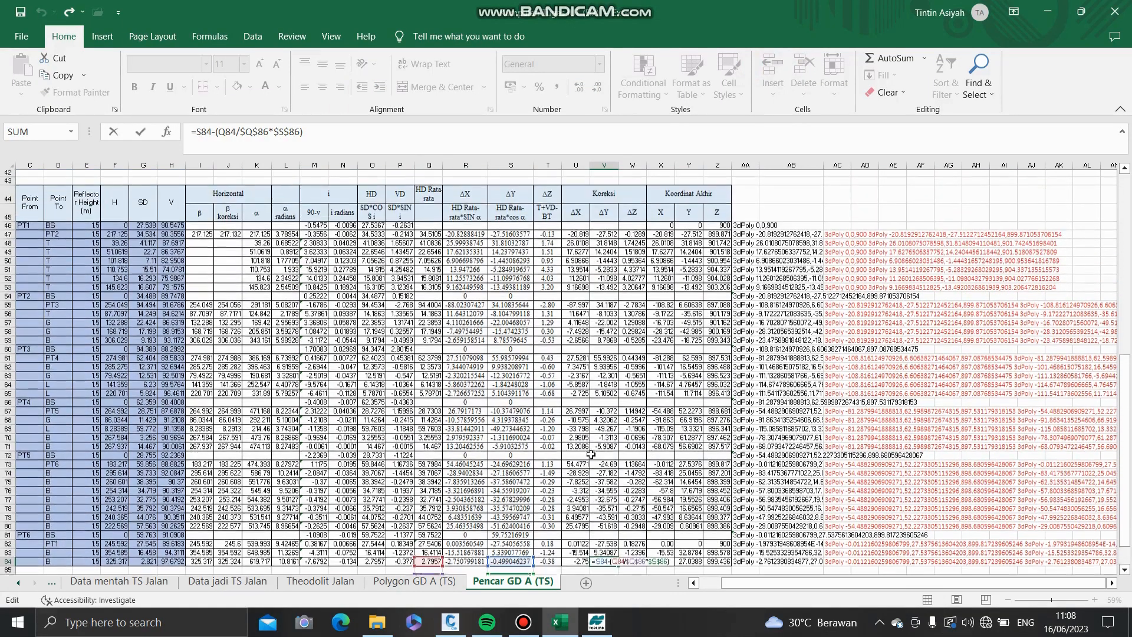
{"action": "scroll", "coordinate": [534, 235], "scroll_direction": "down", "scroll_amount": 2}
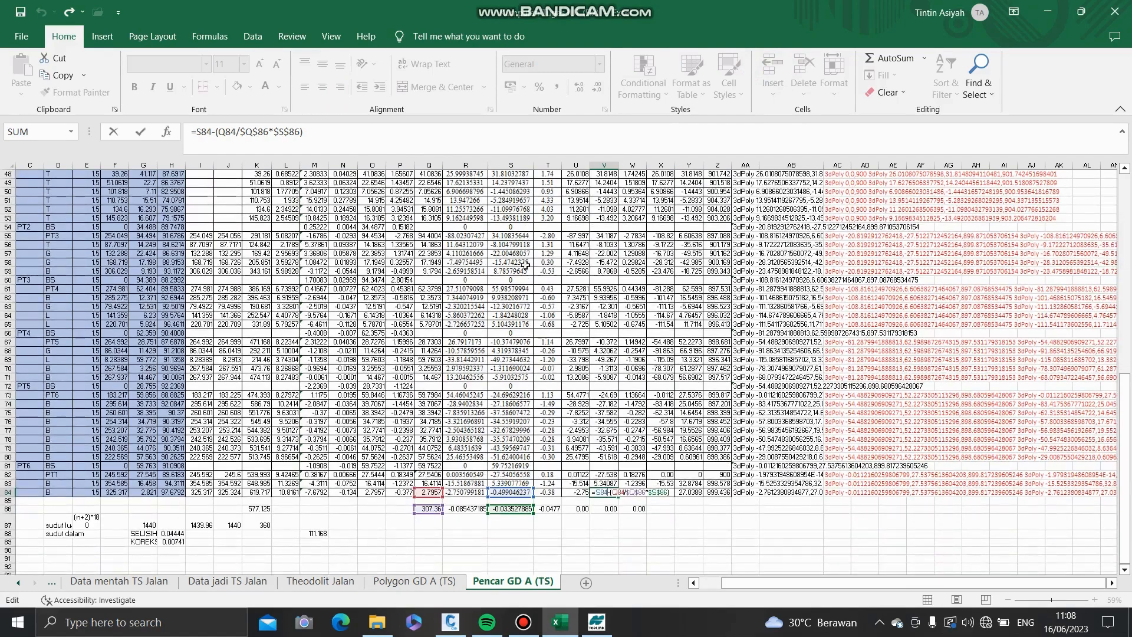
{"action": "scroll", "coordinate": [507, 478], "scroll_direction": "up", "scroll_amount": 2}
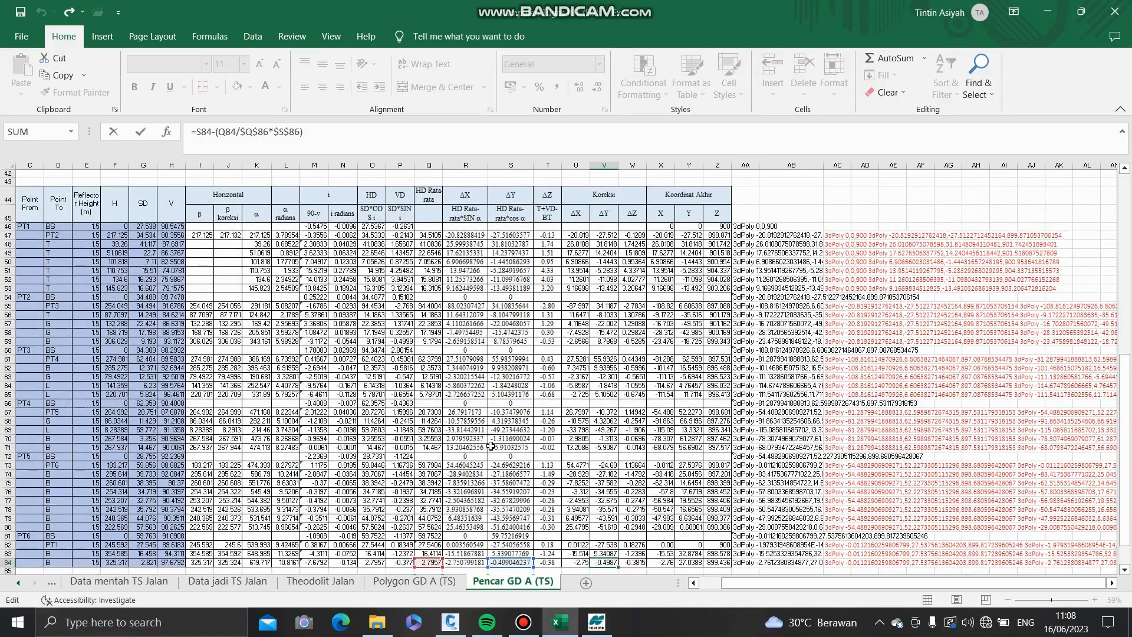
{"action": "scroll", "coordinate": [498, 452], "scroll_direction": "down", "scroll_amount": 2}
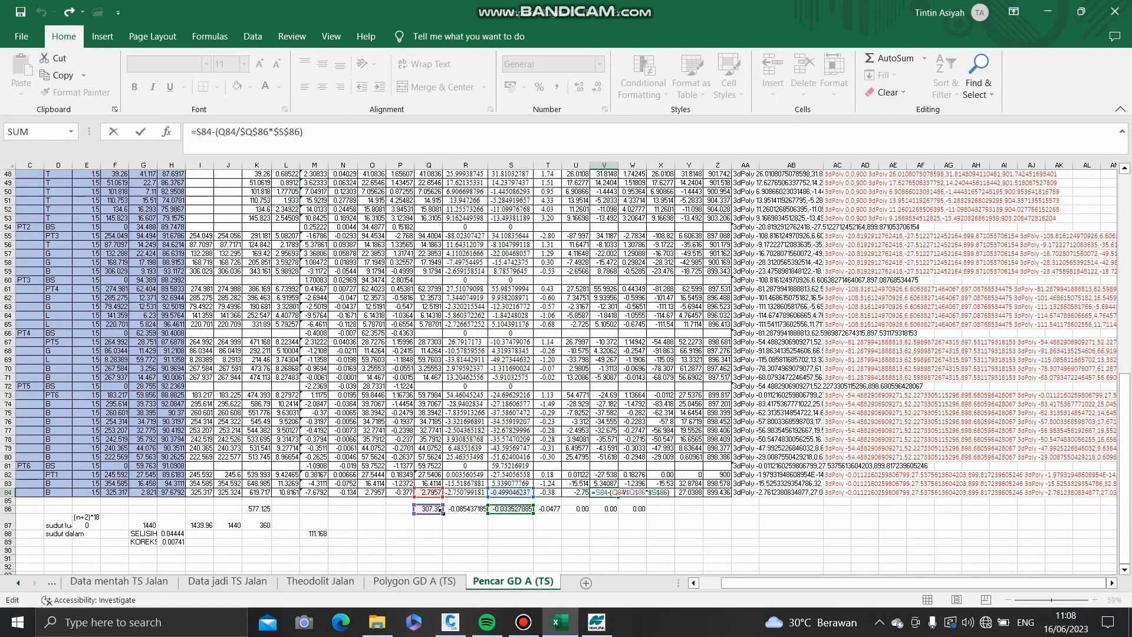
{"action": "scroll", "coordinate": [497, 449], "scroll_direction": "up", "scroll_amount": 2}
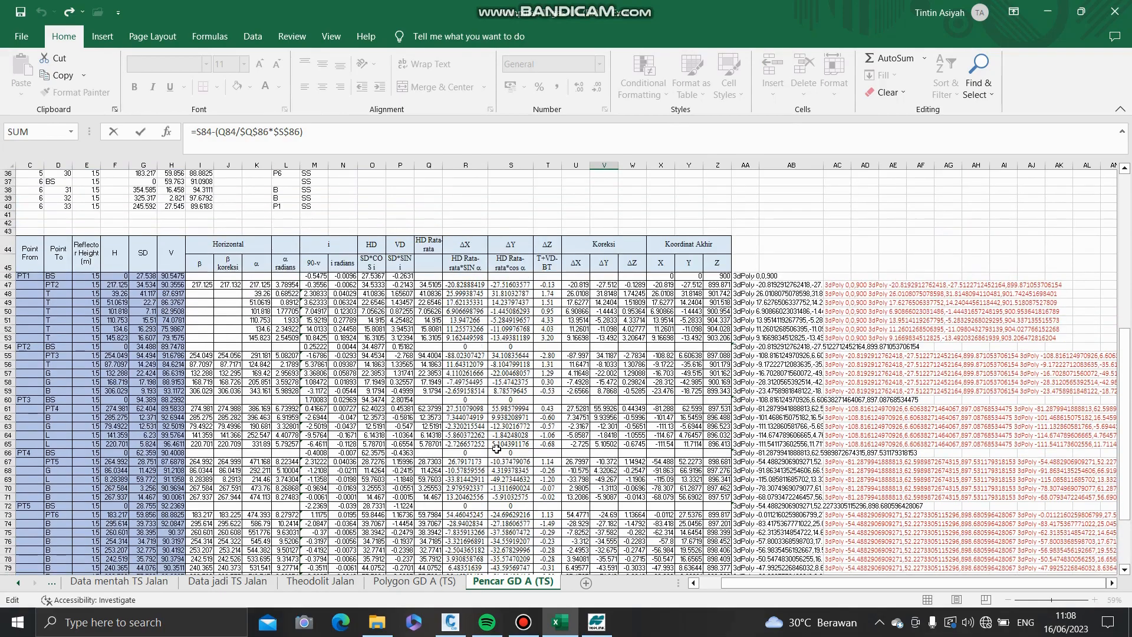
{"action": "scroll", "coordinate": [497, 450], "scroll_direction": "down", "scroll_amount": 2}
{"action": "key", "text": "Escape"}
- Examine the ΔZ formula in T47 and the corrected ΔZ formula in W47, tracing its references to the totals in Q86 and T86
{"action": "scroll", "coordinate": [545, 328], "scroll_direction": "up", "scroll_amount": 5}
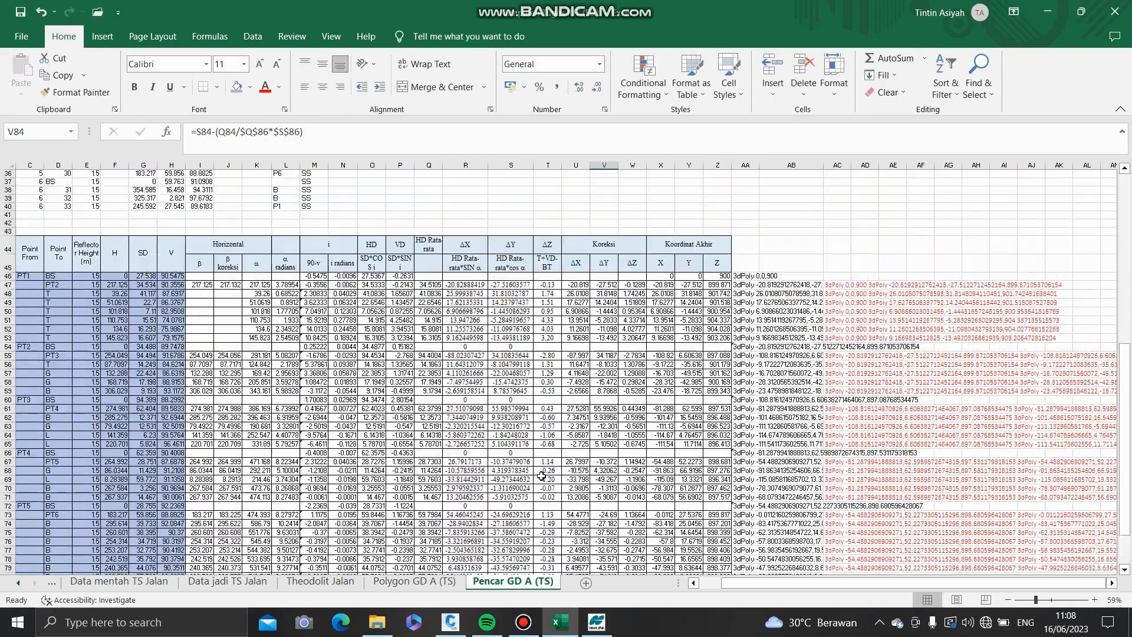
{"action": "double_click", "coordinate": [553, 310]}
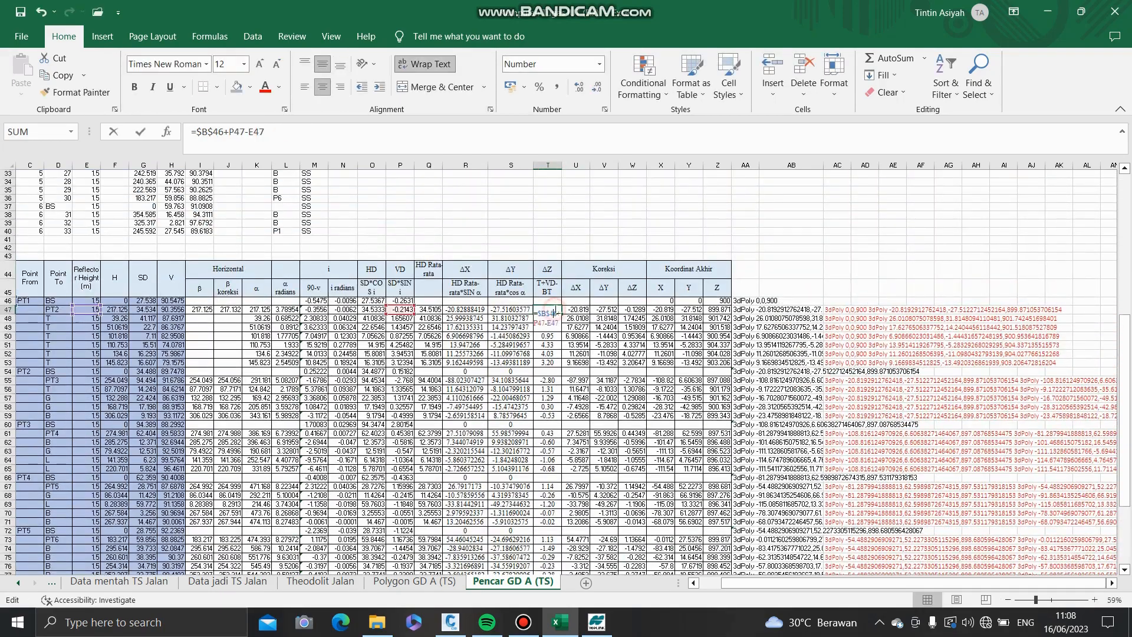
{"action": "key", "text": "Escape"}
{"action": "double_click", "coordinate": [632, 309]}
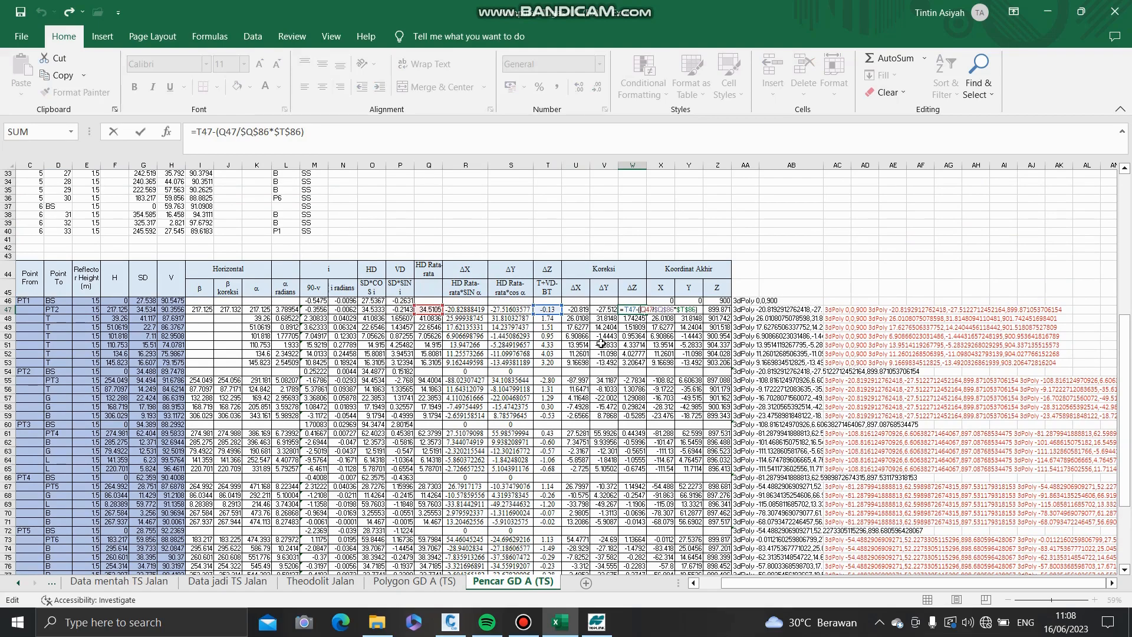
{"action": "scroll", "coordinate": [613, 337], "scroll_direction": "down", "scroll_amount": 4}
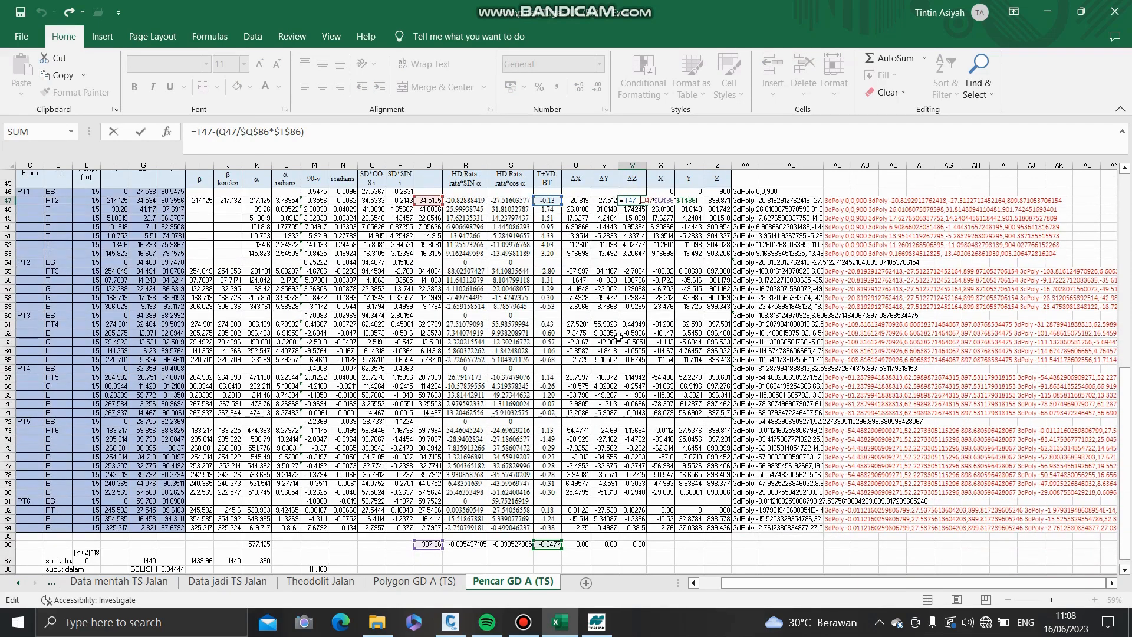
{"action": "scroll", "coordinate": [623, 337], "scroll_direction": "up", "scroll_amount": 2}
{"action": "scroll", "coordinate": [623, 337], "scroll_direction": "down", "scroll_amount": 4}
{"action": "key", "text": "ctrl+Return"}
{"action": "scroll", "coordinate": [625, 378], "scroll_direction": "up", "scroll_amount": 2}
- Examine the formulas in U86, V86 and W86 that total the corrected ΔX, ΔY and ΔZ of the polygon points
{"action": "scroll", "coordinate": [630, 405], "scroll_direction": "down", "scroll_amount": 3}
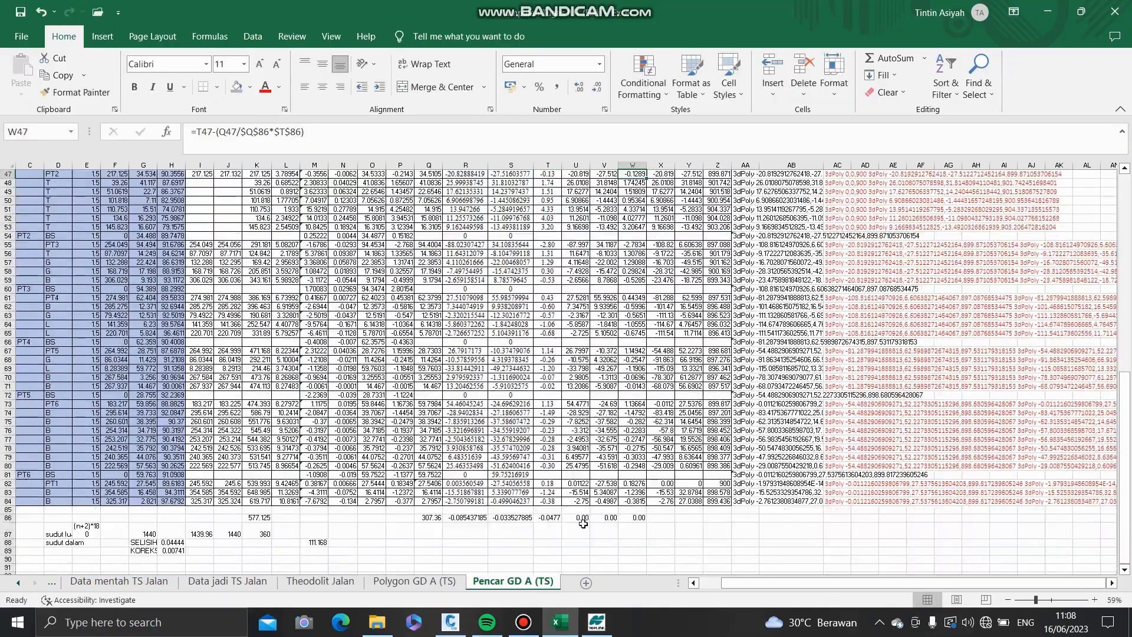
{"action": "left_click", "coordinate": [583, 517]}
{"action": "double_click", "coordinate": [582, 517]}
{"action": "key", "text": "Escape"}
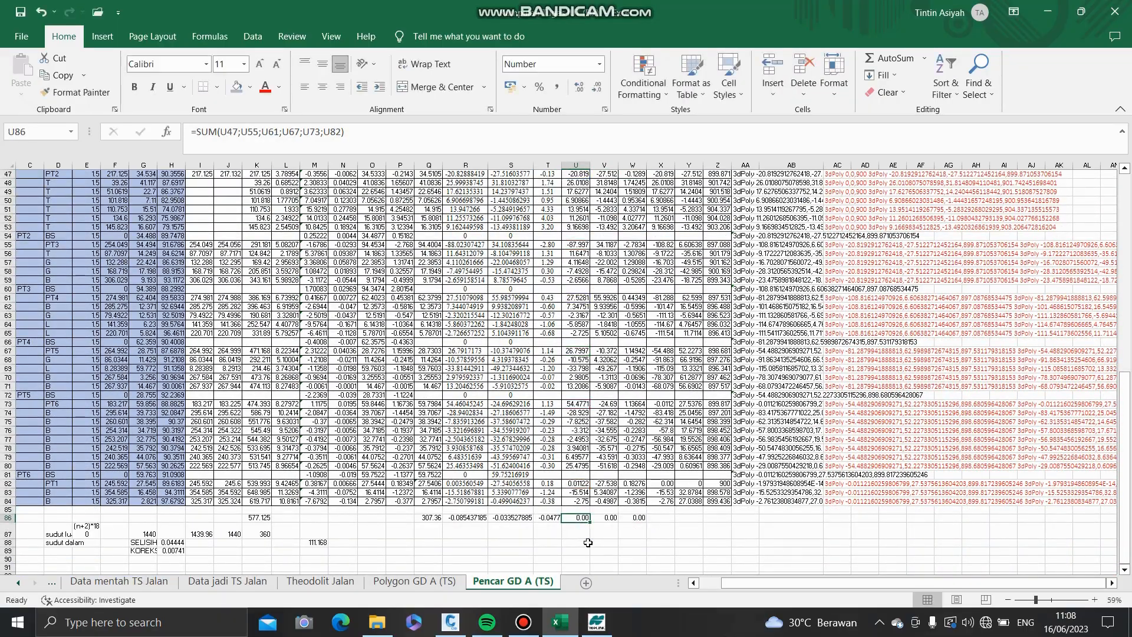
{"action": "double_click", "coordinate": [607, 519]}
{"action": "key", "text": "Escape"}
{"action": "double_click", "coordinate": [642, 516]}
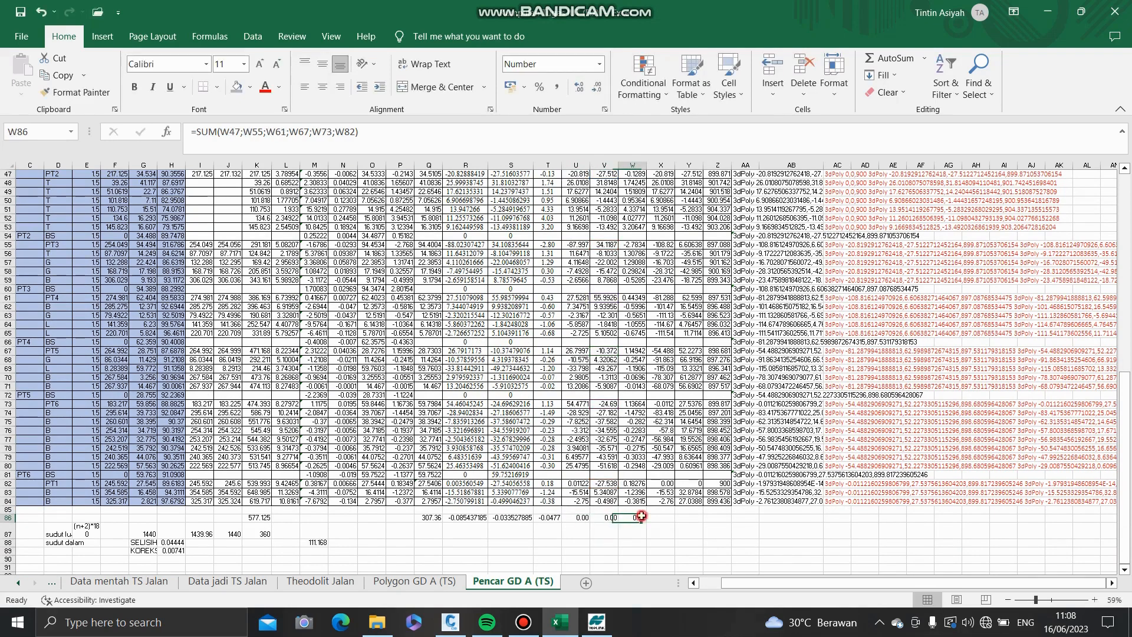
{"action": "double_click", "coordinate": [638, 517]}
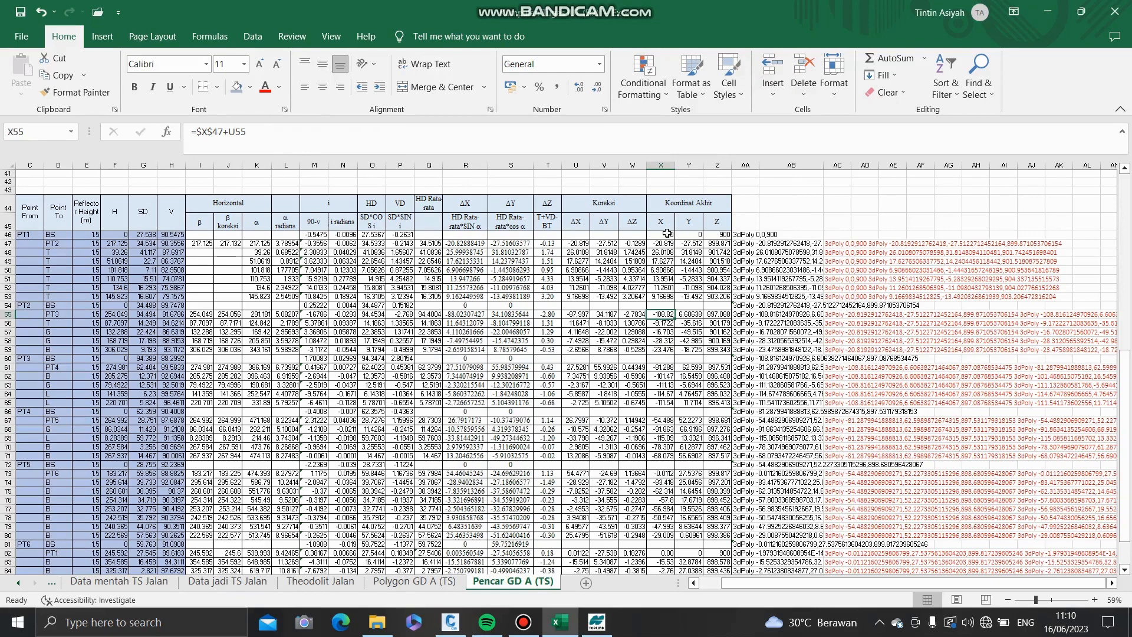
- Examine the final X, Y and Z coordinate formulas of PT2 in cells X47, Y47 and Z47
{"action": "double_click", "coordinate": [662, 243]}
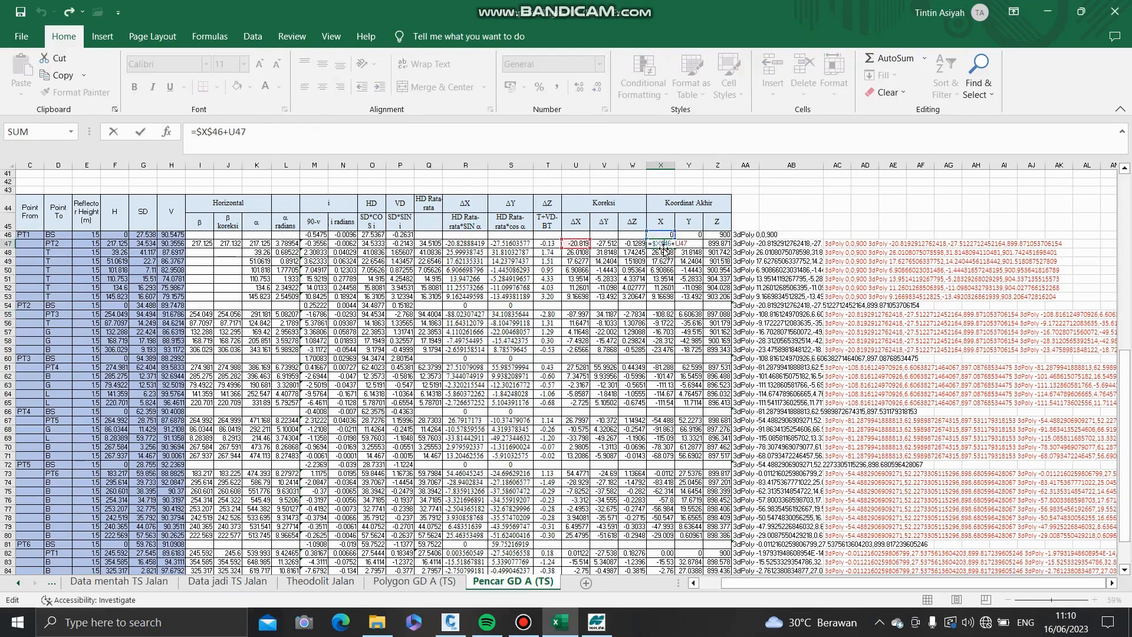
{"action": "key", "text": "Escape"}
{"action": "left_click", "coordinate": [688, 243]}
{"action": "double_click", "coordinate": [688, 243]}
{"action": "key", "text": "Escape"}
{"action": "double_click", "coordinate": [714, 247]}
{"action": "double_click", "coordinate": [715, 245]}
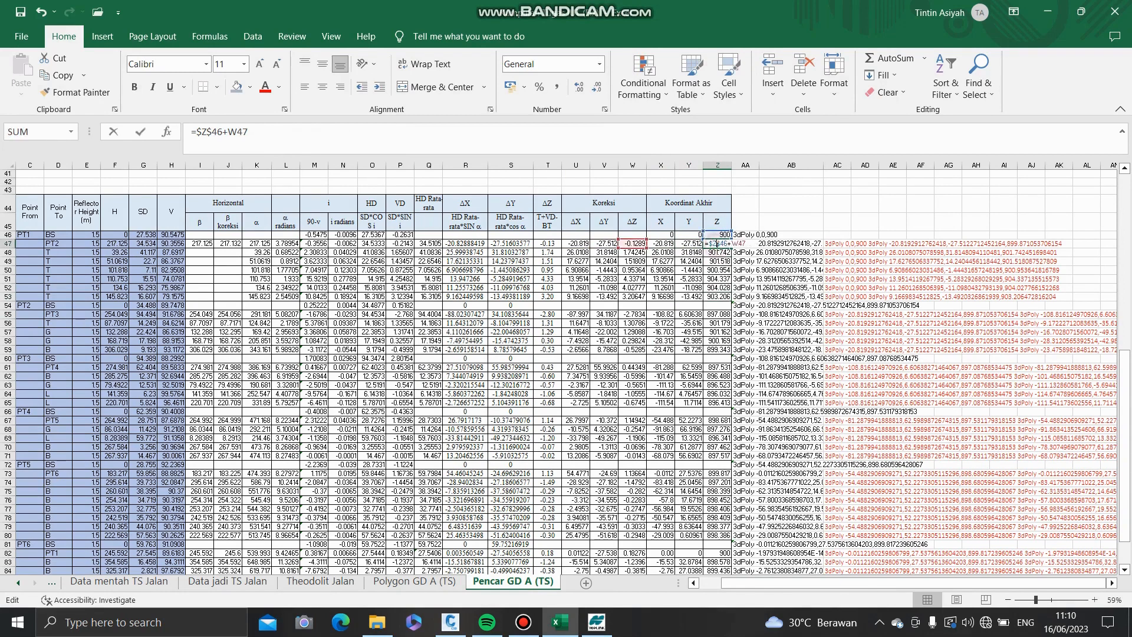
{"action": "key", "text": "Escape"}
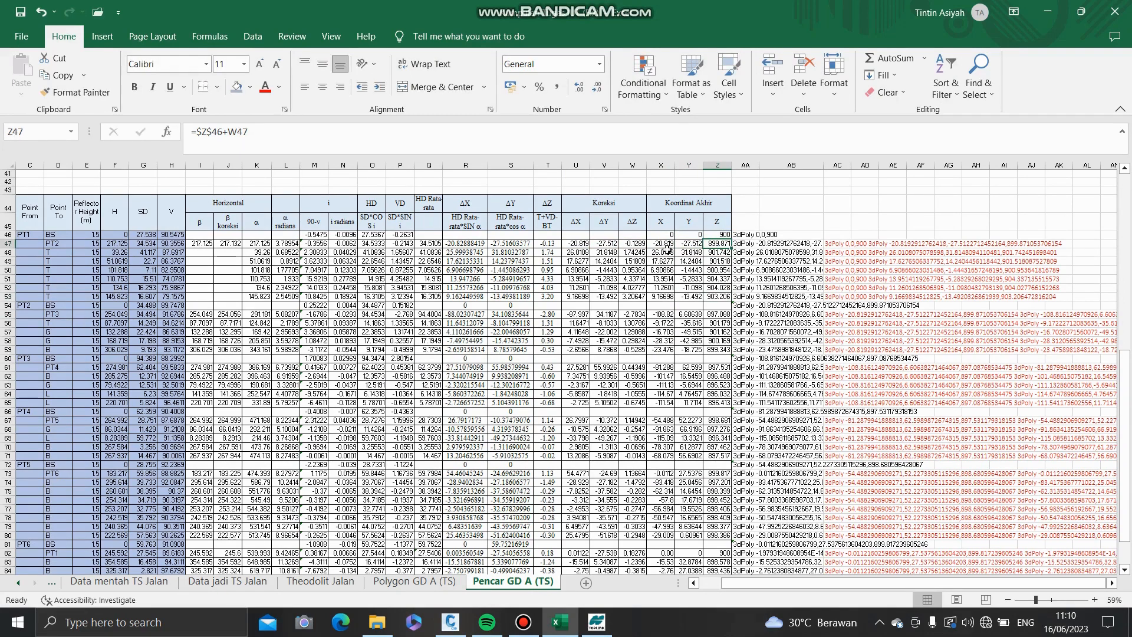
- Examine the final coordinate formulas of PT3 in X55, Y55 and Z55 and trace their references to the PT2 coordinates
{"action": "double_click", "coordinate": [659, 315]}
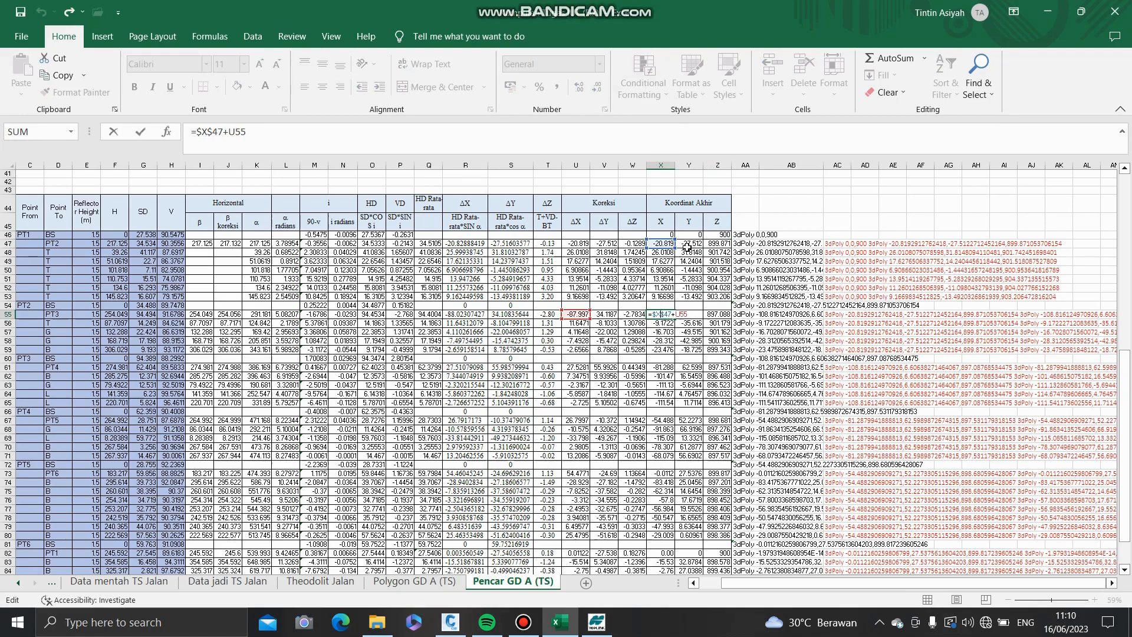
{"action": "left_click", "coordinate": [688, 317]}
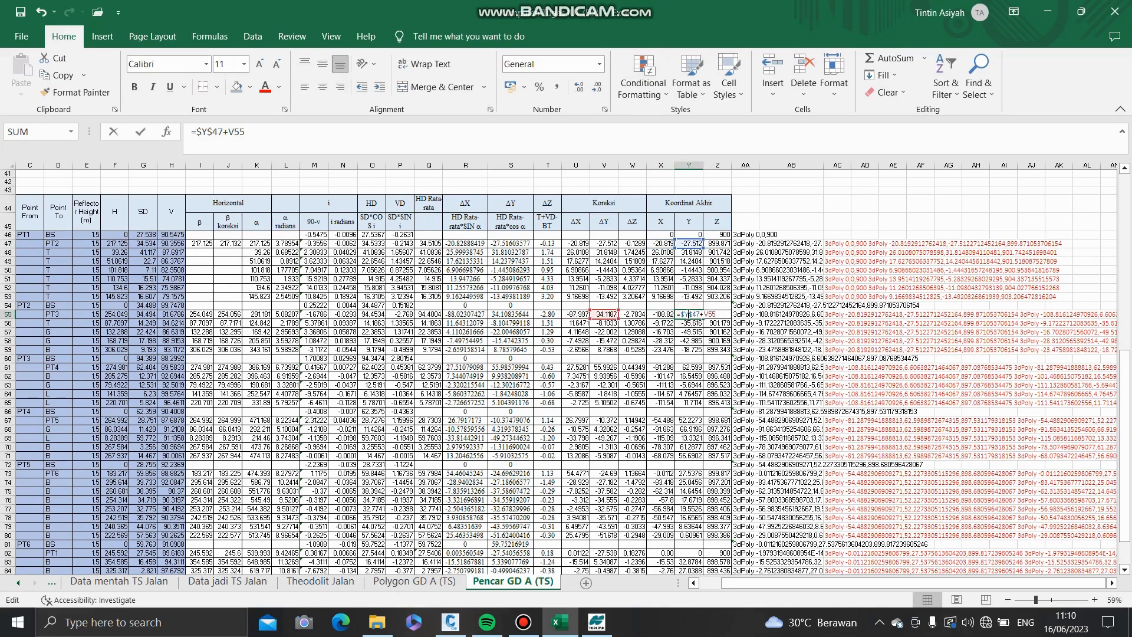
{"action": "double_click", "coordinate": [689, 316]}
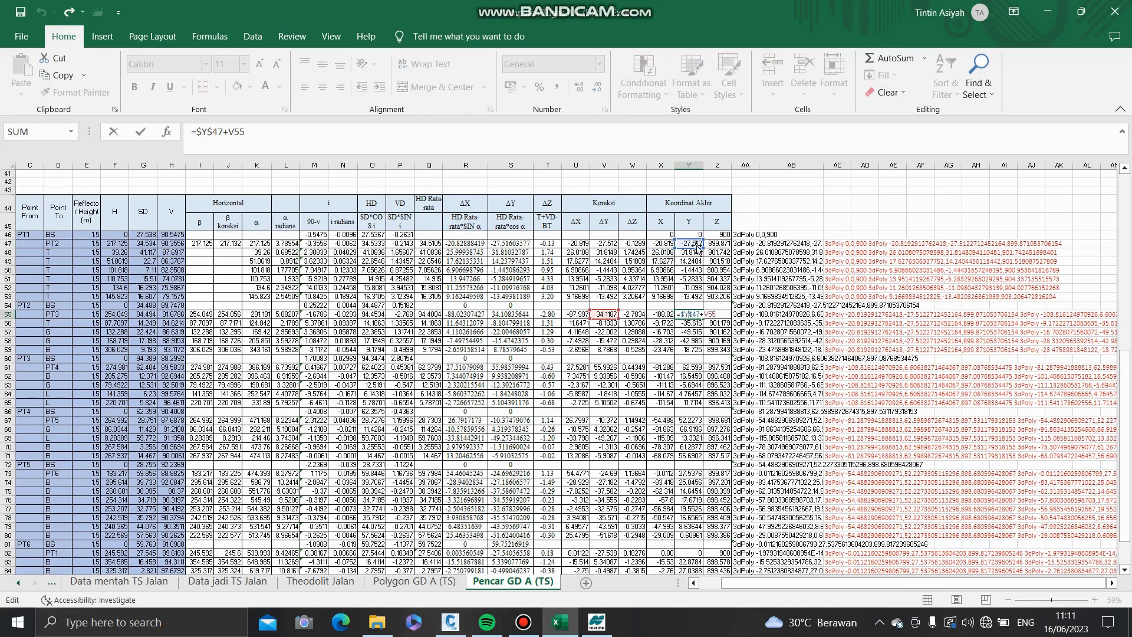
{"action": "left_click", "coordinate": [718, 315]}
{"action": "double_click", "coordinate": [718, 315]}
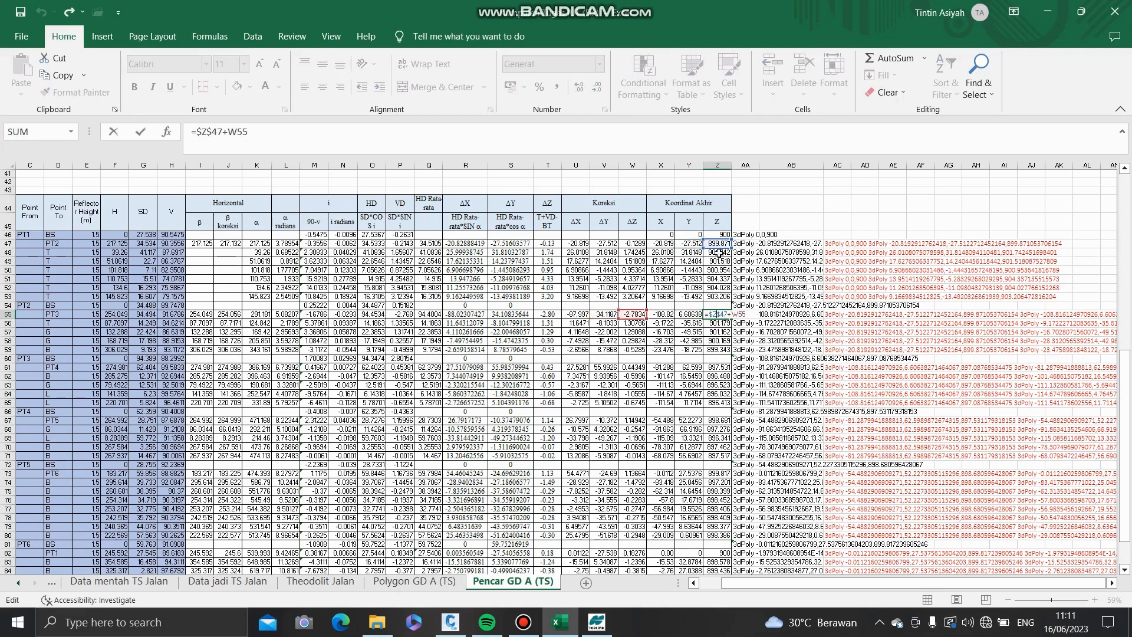
{"action": "key", "text": "Escape"}
- Examine the final X, Y and Z coordinate formulas of PT4 in cells X61, Y61 and Z61
{"action": "double_click", "coordinate": [665, 368]}
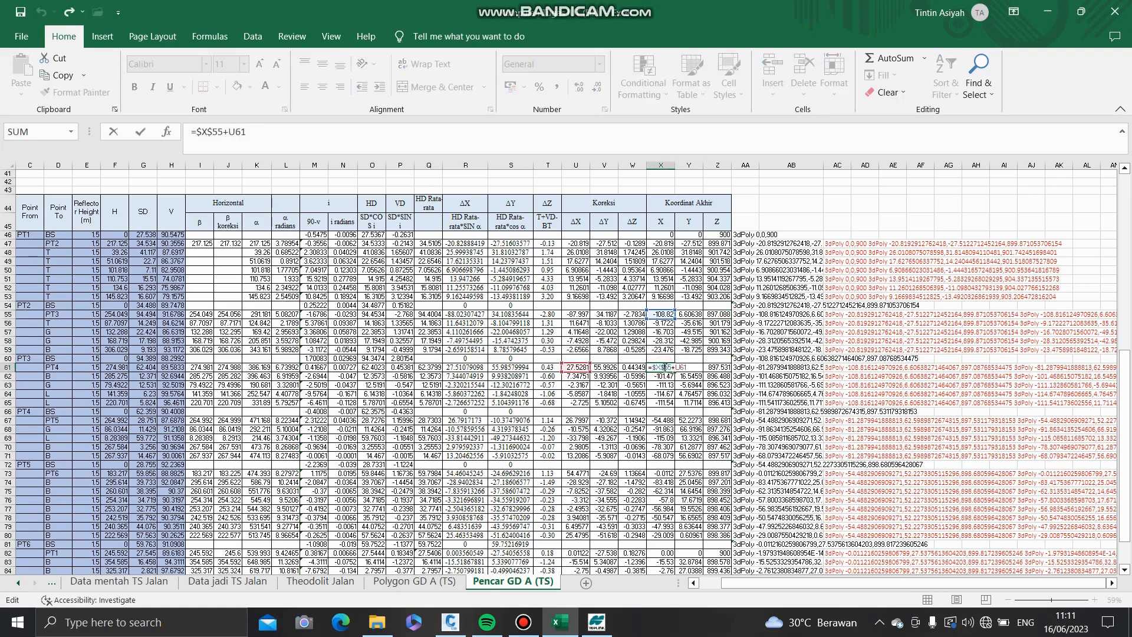
{"action": "key", "text": "Escape"}
{"action": "double_click", "coordinate": [685, 366]}
{"action": "key", "text": "Escape"}
{"action": "double_click", "coordinate": [710, 366]}
{"action": "key", "text": "Escape"}
- Examine the final X, Y and Z coordinate formulas of PT5 in cells X67, Y67 and Z67
{"action": "scroll", "coordinate": [710, 365], "scroll_direction": "down", "scroll_amount": 1}
{"action": "double_click", "coordinate": [662, 395]}
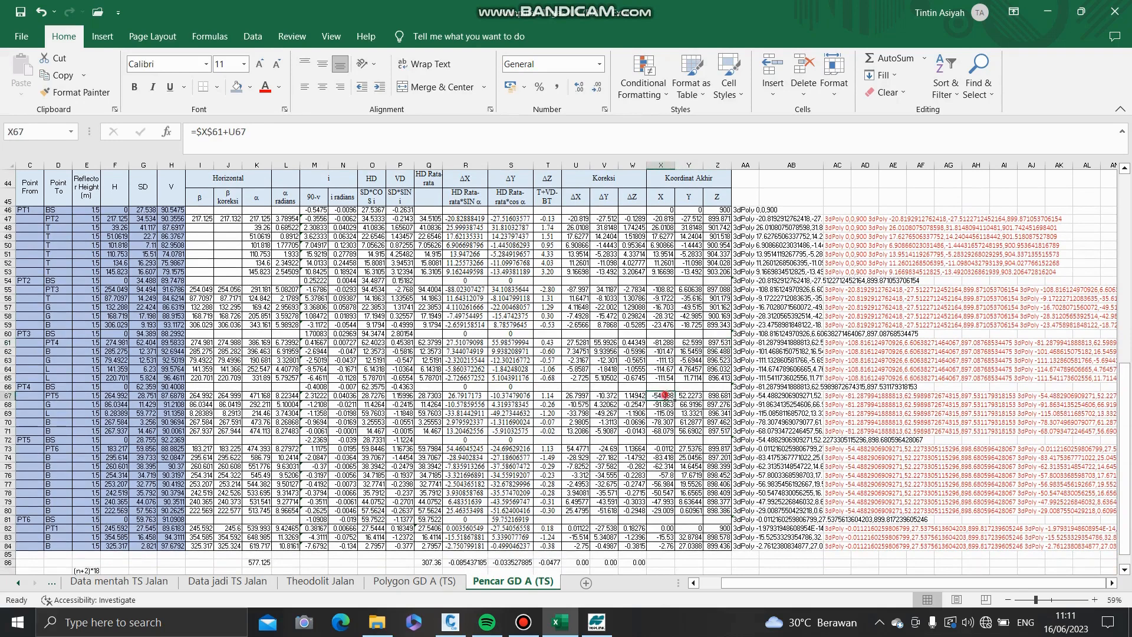
{"action": "key", "text": "Escape"}
{"action": "double_click", "coordinate": [695, 395]}
{"action": "key", "text": "Escape"}
{"action": "double_click", "coordinate": [716, 396]}
{"action": "key", "text": "Escape"}
- Examine the final X, Y and Z coordinate formulas of PT6 in cells X73, Y73 and Z73
{"action": "double_click", "coordinate": [661, 449]}
{"action": "key", "text": "Escape"}
{"action": "left_click", "coordinate": [692, 449]}
{"action": "double_click", "coordinate": [693, 450]}
{"action": "key", "text": "Escape"}
{"action": "double_click", "coordinate": [717, 448]}
{"action": "key", "text": "Escape"}
- Examine the final X, Y and Z coordinate formulas of the closing point PT1 in row 82
{"action": "double_click", "coordinate": [664, 532]}
{"action": "key", "text": "Escape"}
{"action": "double_click", "coordinate": [700, 529]}
{"action": "left_click", "coordinate": [715, 528]}
{"action": "double_click", "coordinate": [715, 528]}
{"action": "key", "text": "Escape"}
- Fill the joined 3dPoly formula down AC82:AC84 and the 3dPoly coordinate formula from AA46 down to row 84
{"action": "left_click", "coordinate": [838, 529]}
{"action": "left_click_drag", "start_coordinate": [851, 532], "coordinate": [851, 550]}
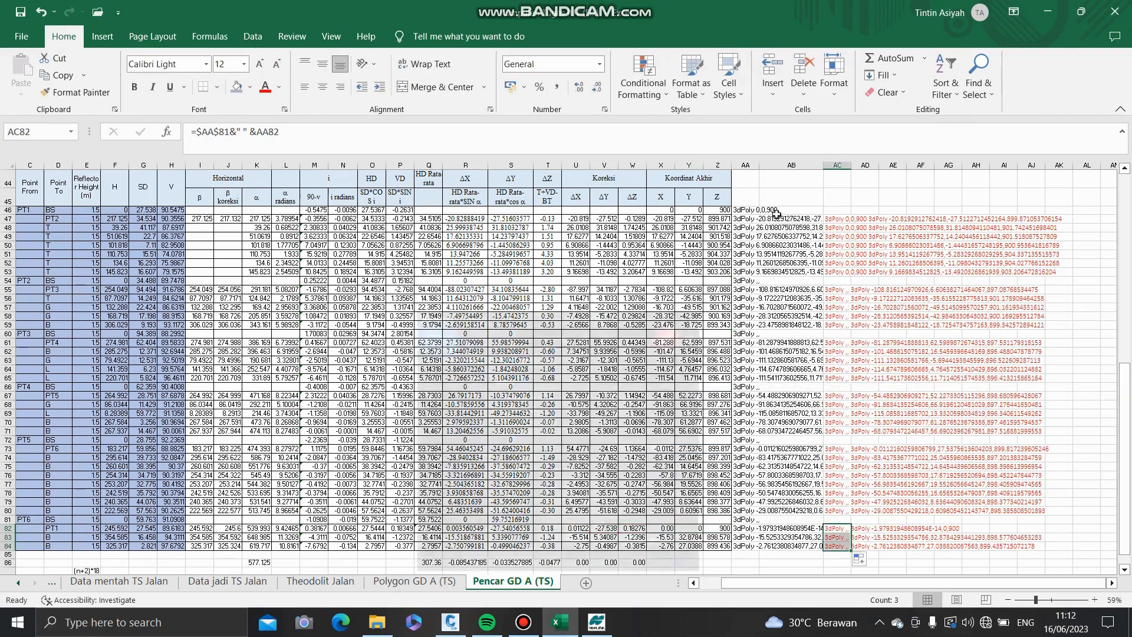
{"action": "left_click", "coordinate": [753, 211]}
{"action": "double_click", "coordinate": [753, 210]}
{"action": "key", "text": "Escape"}
{"action": "left_click_drag", "start_coordinate": [759, 214], "coordinate": [740, 552]}
- Examine the formula in AC47 that joins AA46 with AA47 and fill it down the PT1 detail points to row 53
{"action": "double_click", "coordinate": [838, 218]}
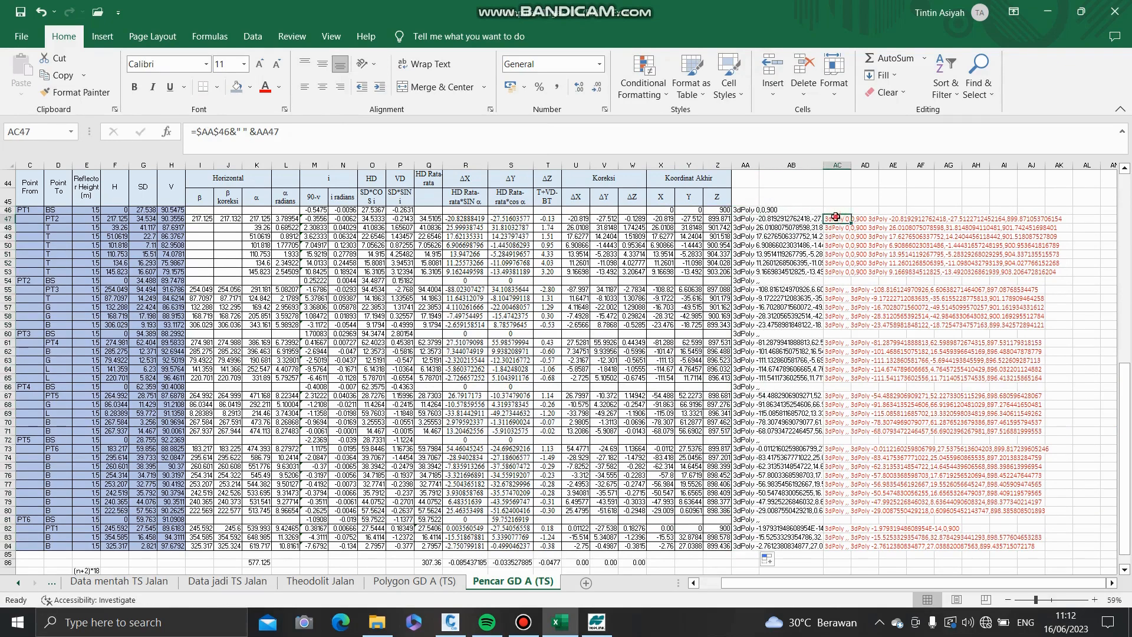
{"action": "key", "text": "ctrl+Return"}
{"action": "left_click_drag", "start_coordinate": [850, 223], "coordinate": [836, 275]}
- Examine the joined 3dPoly formula in AC55 and the matching formulas of the point groups below it
{"action": "left_click", "coordinate": [838, 290]}
{"action": "key", "text": "ctrl+v"}
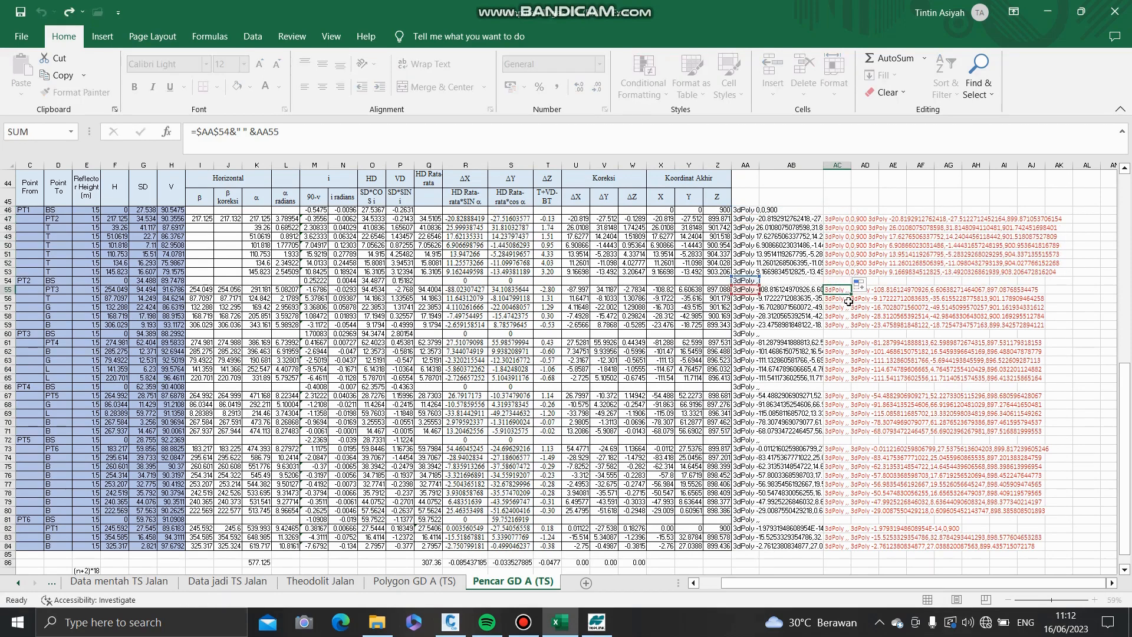
{"action": "left_click_drag", "start_coordinate": [851, 293], "coordinate": [845, 547]}
{"action": "left_click", "coordinate": [838, 349]}
{"action": "left_click", "coordinate": [843, 395]}
{"action": "left_click", "coordinate": [850, 450]}
{"action": "double_click", "coordinate": [848, 451]}
{"action": "key", "text": "Escape"}
{"action": "left_click", "coordinate": [834, 529]}
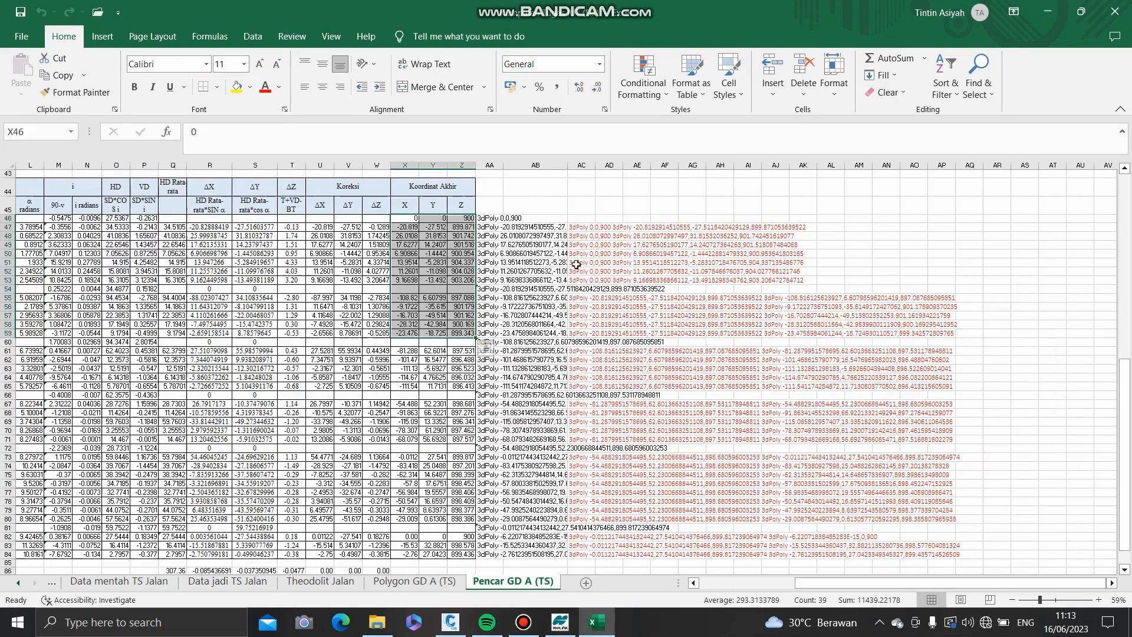
- Copy the final X, Y and Z coordinates of all points in X46:Z84
{"action": "left_click", "coordinate": [433, 227]}
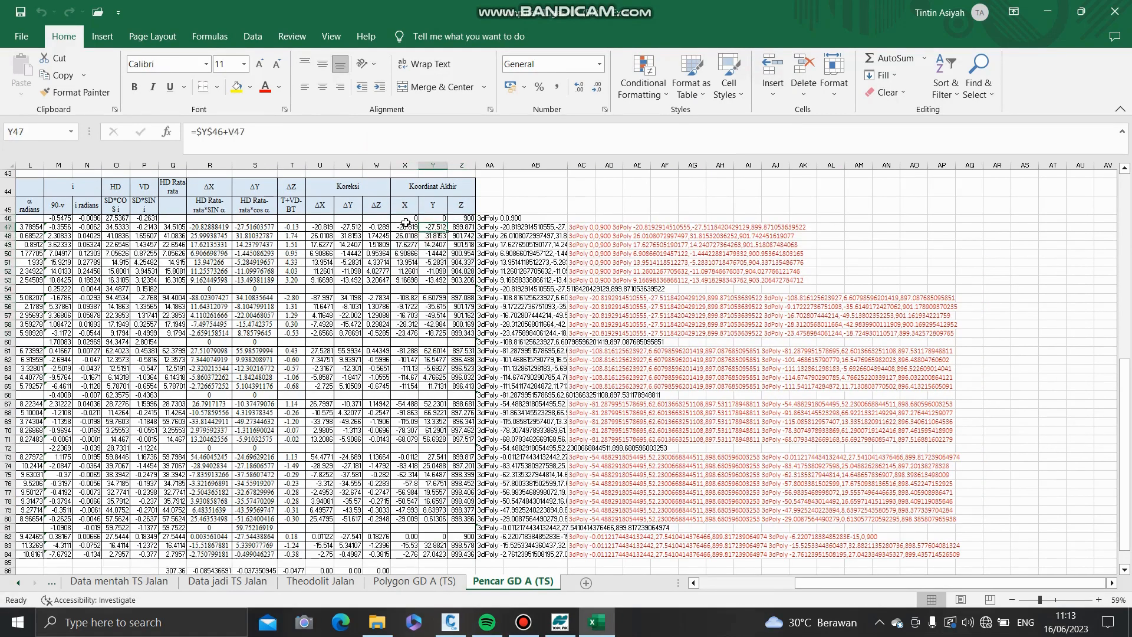
{"action": "left_click_drag", "start_coordinate": [407, 219], "coordinate": [459, 557]}
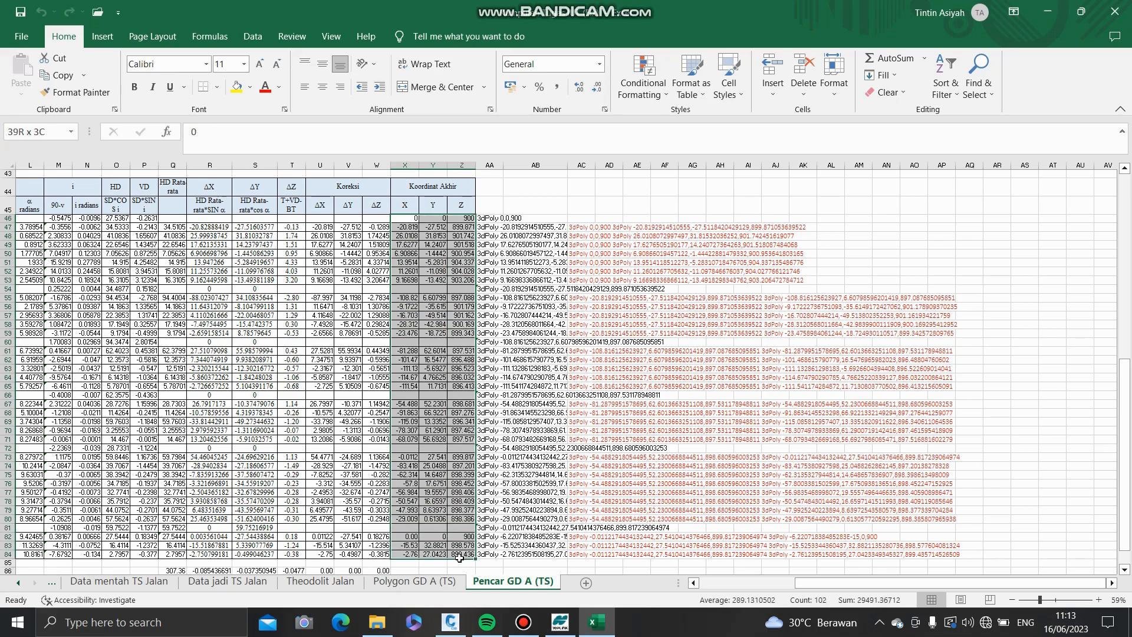
{"action": "right_click", "coordinate": [449, 520]}
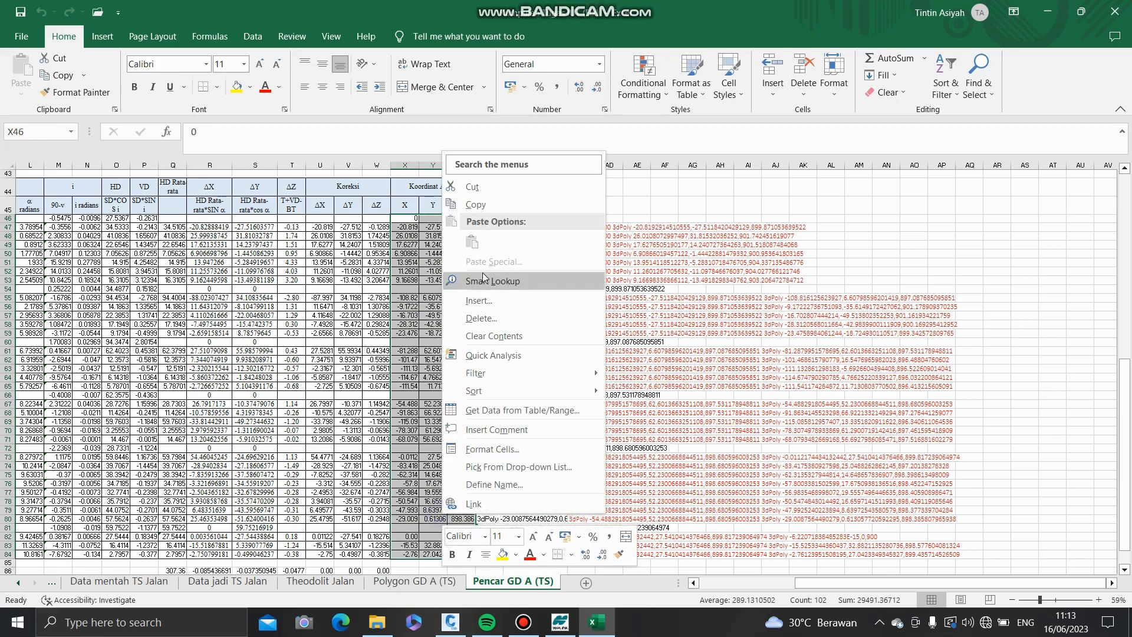
{"action": "left_click", "coordinate": [481, 204]}
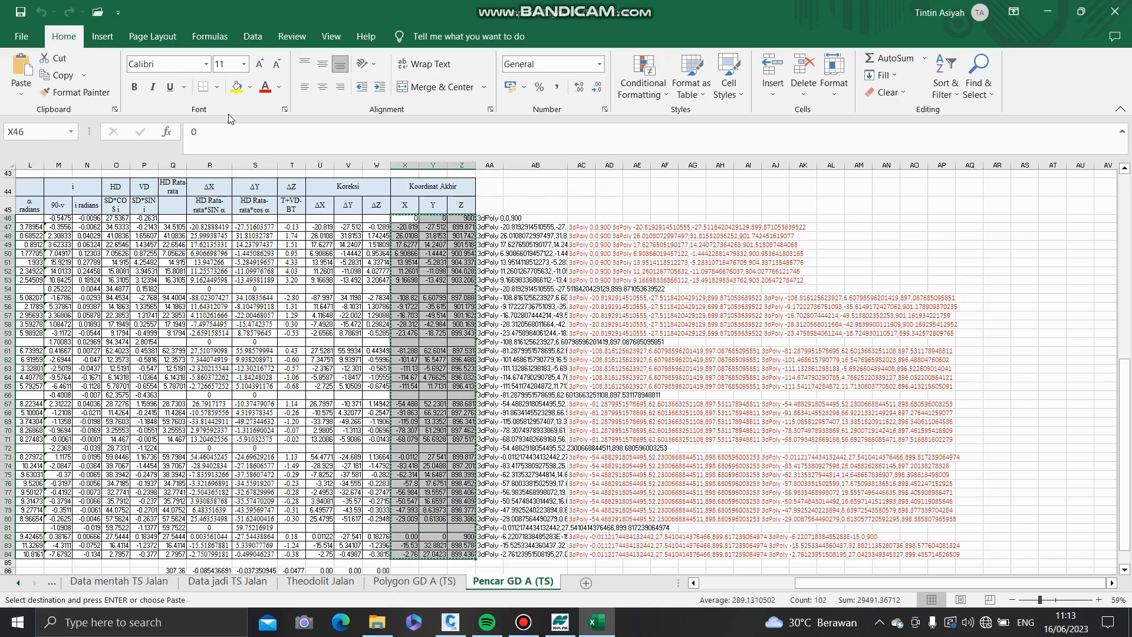
- Create a blank workbook and paste the copied coordinates as values starting at I8
{"action": "left_click", "coordinate": [10, 42]}
{"action": "left_click", "coordinate": [184, 162]}
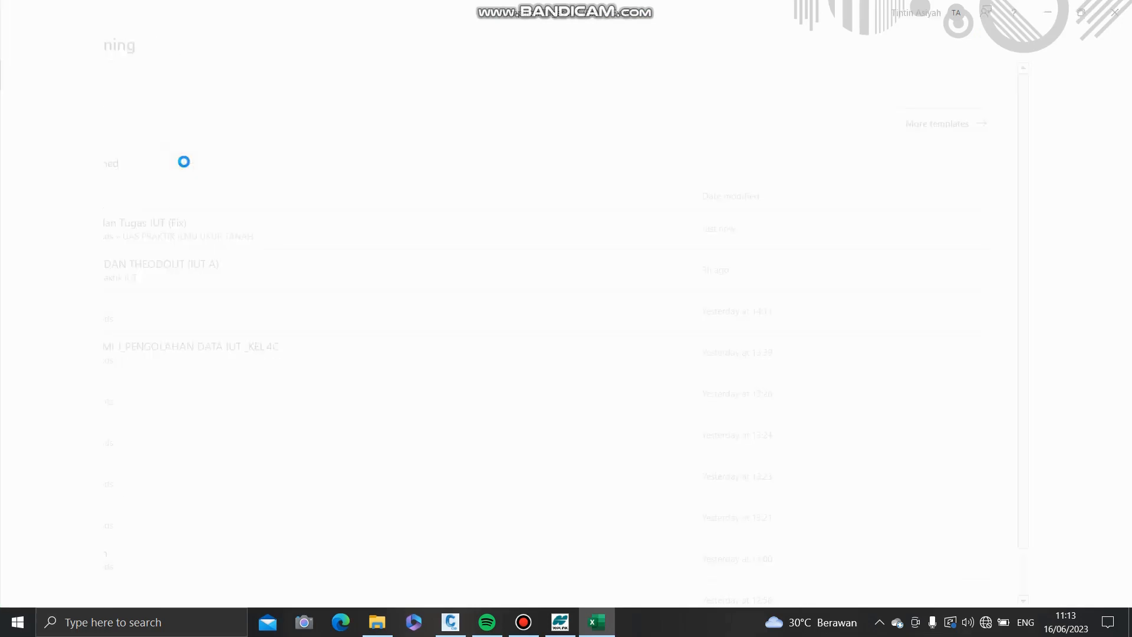
{"action": "left_click", "coordinate": [405, 279]}
{"action": "right_click", "coordinate": [405, 283]}
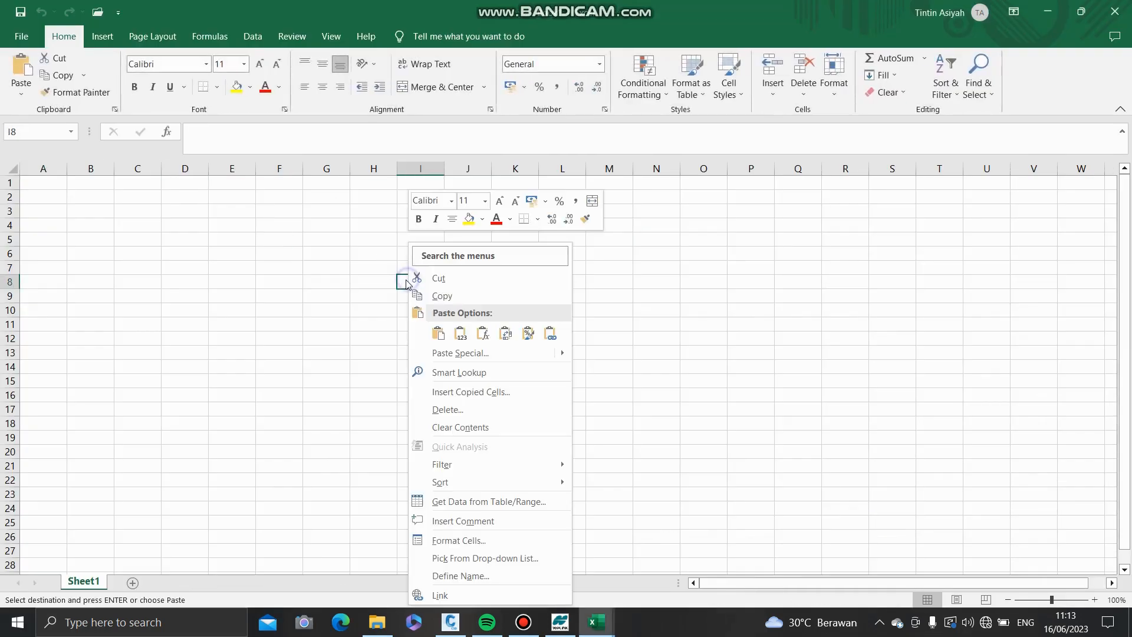
{"action": "left_click", "coordinate": [459, 354]}
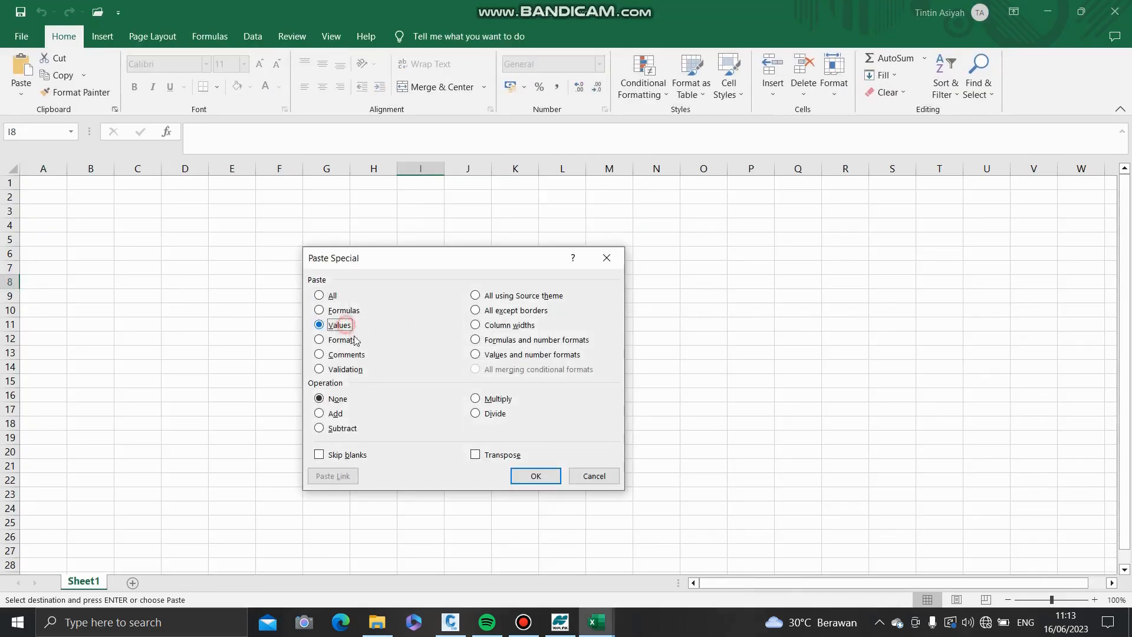
{"action": "left_click", "coordinate": [536, 477]}
{"action": "left_click", "coordinate": [590, 308]}
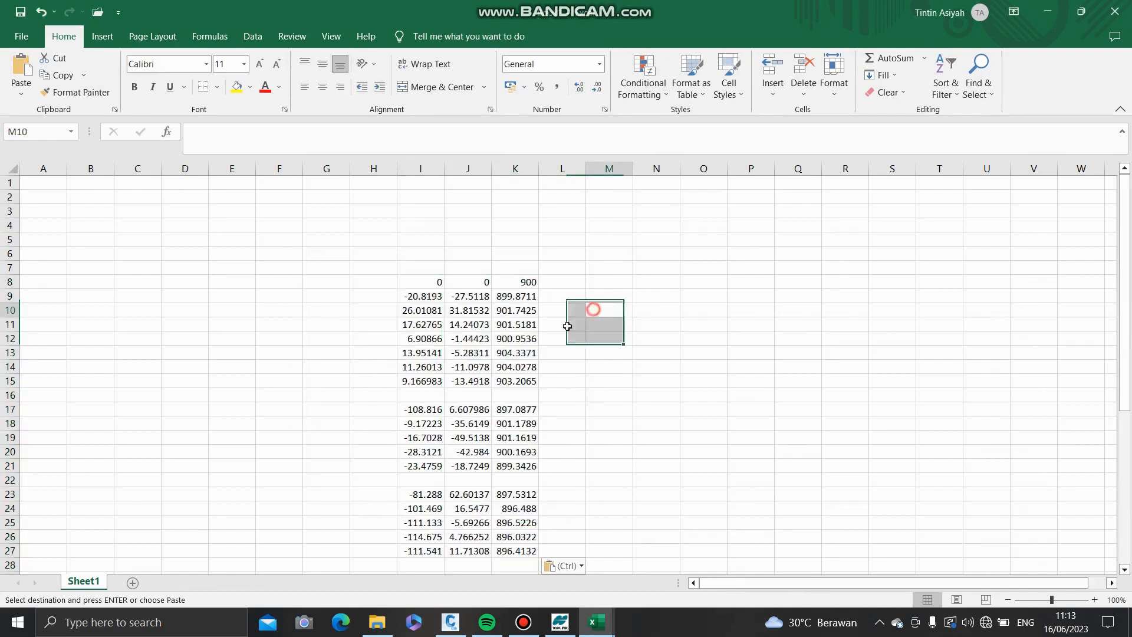
- Switch to the Kumpulan Tugas IUT (Fix) workbook and copy the Point To codes in D46:D84
{"action": "left_click", "coordinate": [599, 625]}
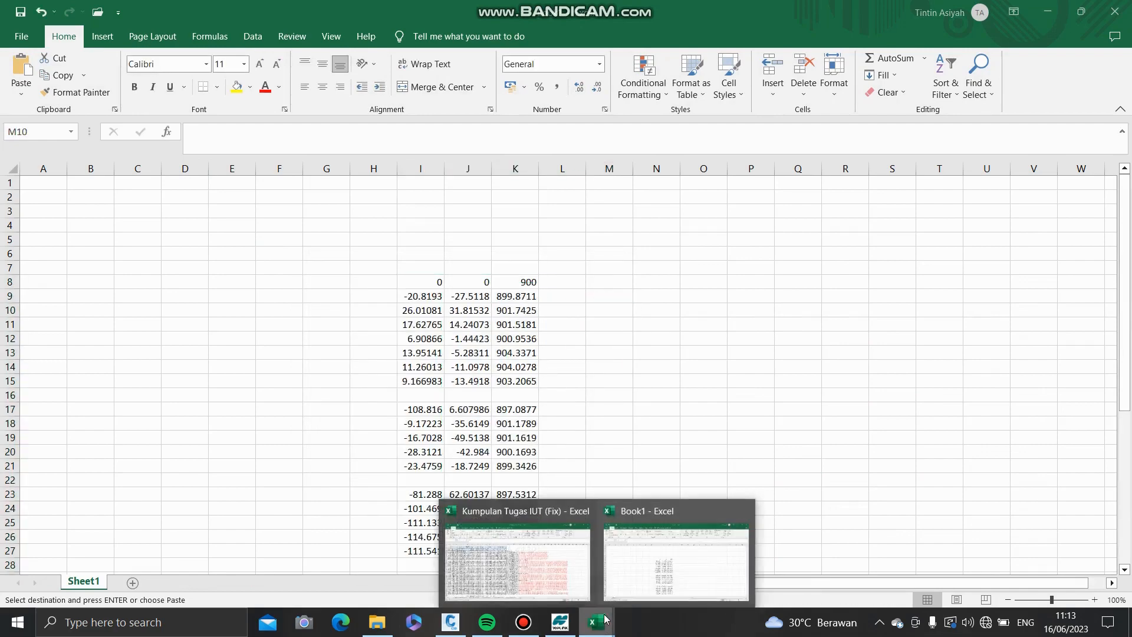
{"action": "left_click", "coordinate": [531, 596]}
{"action": "key", "text": "Escape"}
{"action": "scroll", "coordinate": [334, 324], "scroll_direction": "left", "scroll_amount": 1}
{"action": "scroll", "coordinate": [334, 324], "scroll_direction": "left", "scroll_amount": 5}
{"action": "left_click_drag", "start_coordinate": [114, 218], "coordinate": [110, 554]}
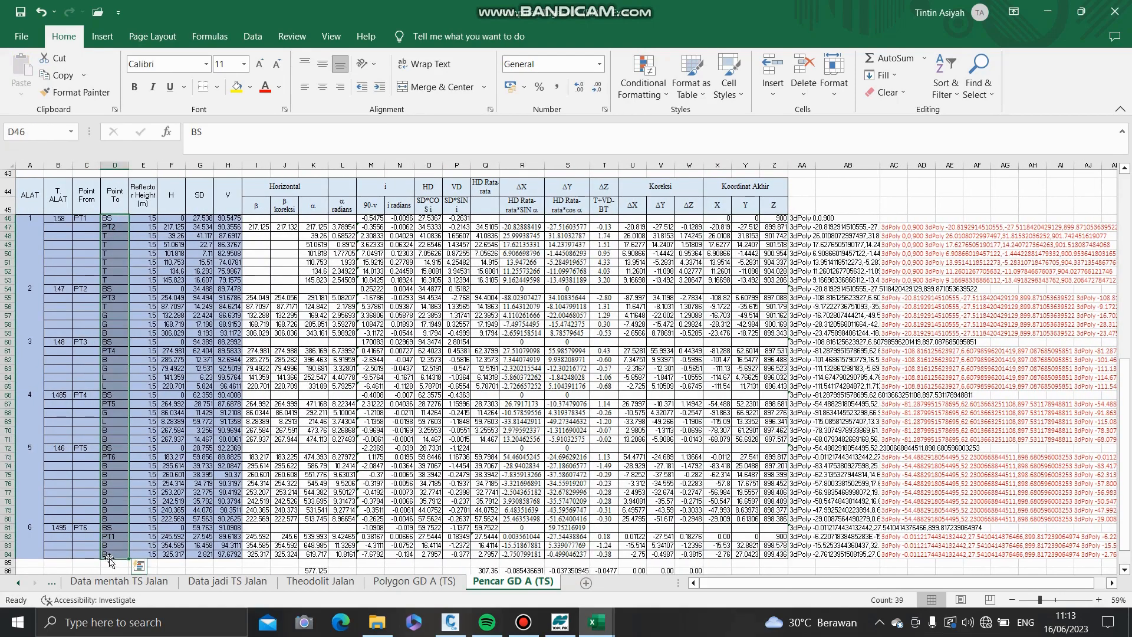
{"action": "right_click", "coordinate": [110, 561]}
{"action": "left_click", "coordinate": [161, 223]}
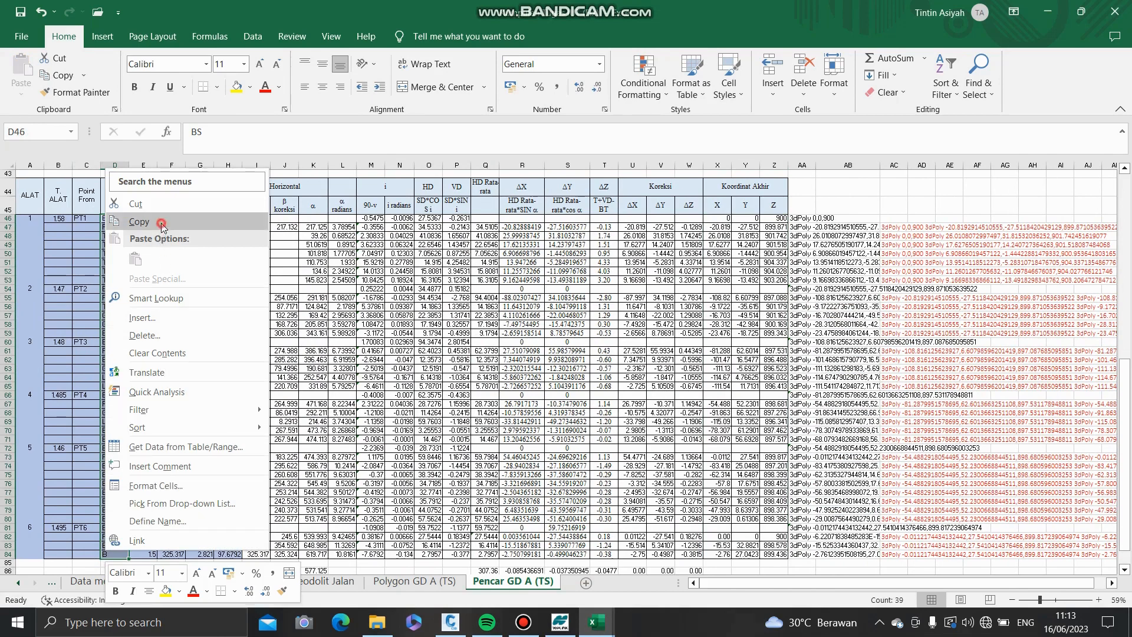
- Paste the point codes as values into the new workbook starting at L8, beside the coordinates
{"action": "mouse_move", "coordinate": [596, 622]}
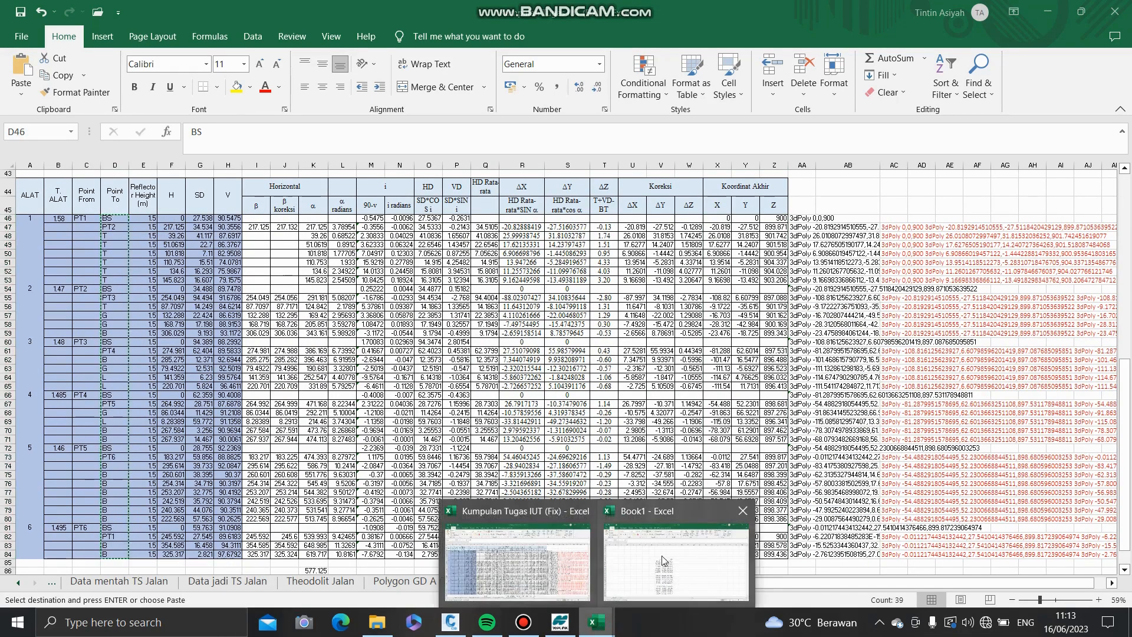
{"action": "left_click", "coordinate": [664, 550]}
{"action": "left_click", "coordinate": [552, 278]}
{"action": "right_click", "coordinate": [553, 278]}
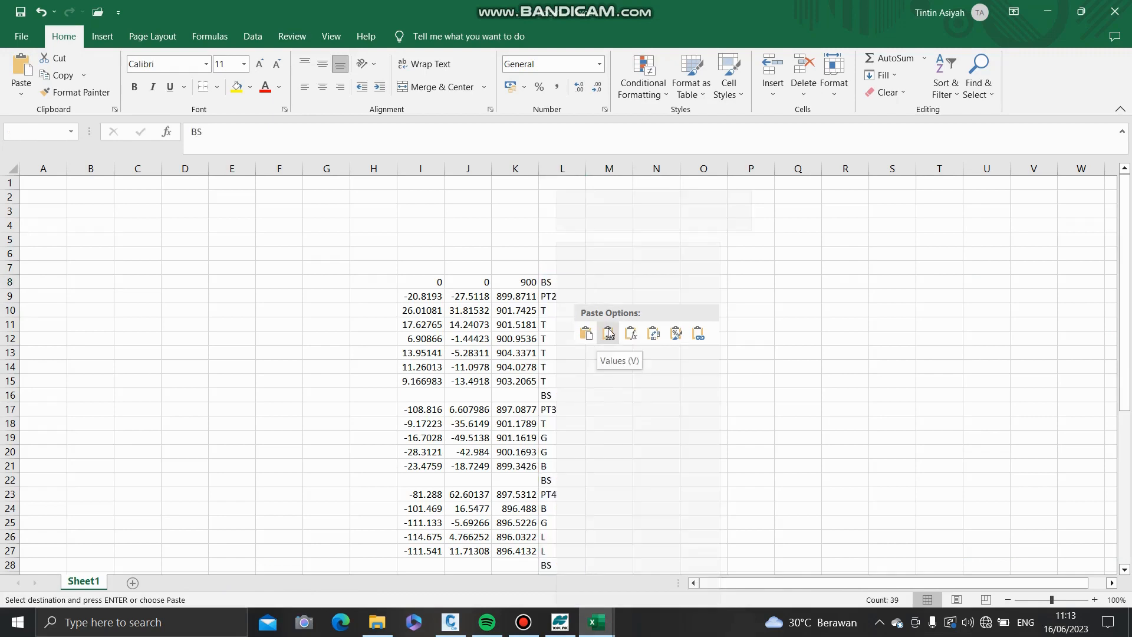
{"action": "left_click", "coordinate": [607, 334]}
- Delete the BS code in L16 and move the PT3 block up to start at I16
{"action": "left_click", "coordinate": [565, 411]}
{"action": "left_click", "coordinate": [563, 399]}
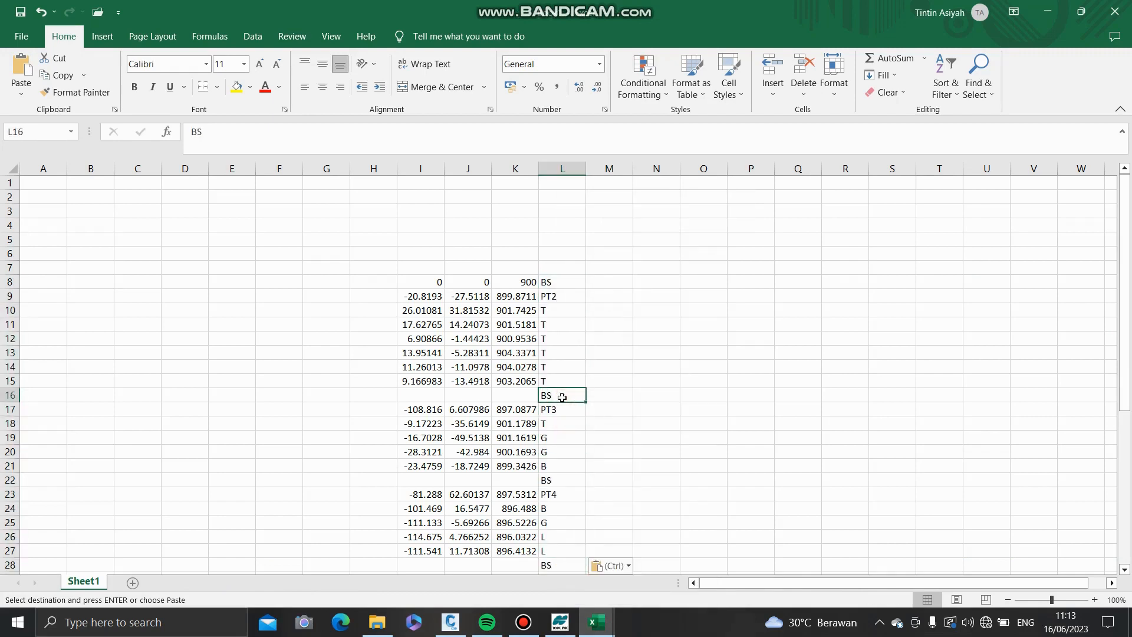
{"action": "key", "text": "Delete"}
{"action": "left_click_drag", "start_coordinate": [434, 409], "coordinate": [581, 468]}
{"action": "mouse_move", "coordinate": [401, 406]}
{"action": "left_mouse_down"}
{"action": "mouse_move", "coordinate": [400, 393]}
{"action": "mouse_move", "coordinate": [567, 480]}
{"action": "left_mouse_up"}
- Delete the BS code in L22 and move the PT4 block up to start at I21
{"action": "scroll", "coordinate": [413, 395], "scroll_direction": "down", "scroll_amount": 2}
{"action": "left_click", "coordinate": [561, 396]}
{"action": "key", "text": "BackSpace"}
{"action": "left_click_drag", "start_coordinate": [469, 423], "coordinate": [516, 437]}
{"action": "left_click", "coordinate": [418, 411]}
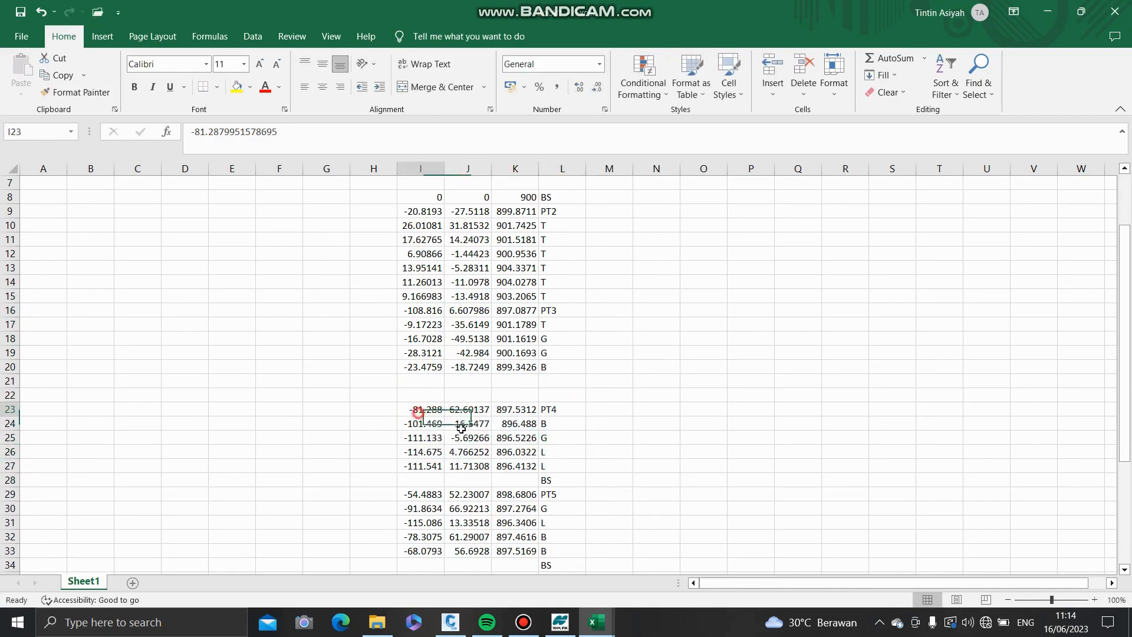
{"action": "left_click_drag", "start_coordinate": [437, 421], "coordinate": [565, 457]}
{"action": "left_click", "coordinate": [402, 406]}
{"action": "left_click", "coordinate": [408, 434]}
{"action": "left_click_drag", "start_coordinate": [414, 412], "coordinate": [568, 473]}
{"action": "left_click_drag", "start_coordinate": [398, 398], "coordinate": [399, 370]}
- Delete the BS code in L28 and move the PT5 block up to start at I26
{"action": "scroll", "coordinate": [526, 403], "scroll_direction": "down", "scroll_amount": 2}
{"action": "left_click", "coordinate": [575, 400]}
{"action": "key", "text": "BackSpace"}
{"action": "left_click_drag", "start_coordinate": [423, 411], "coordinate": [563, 466]}
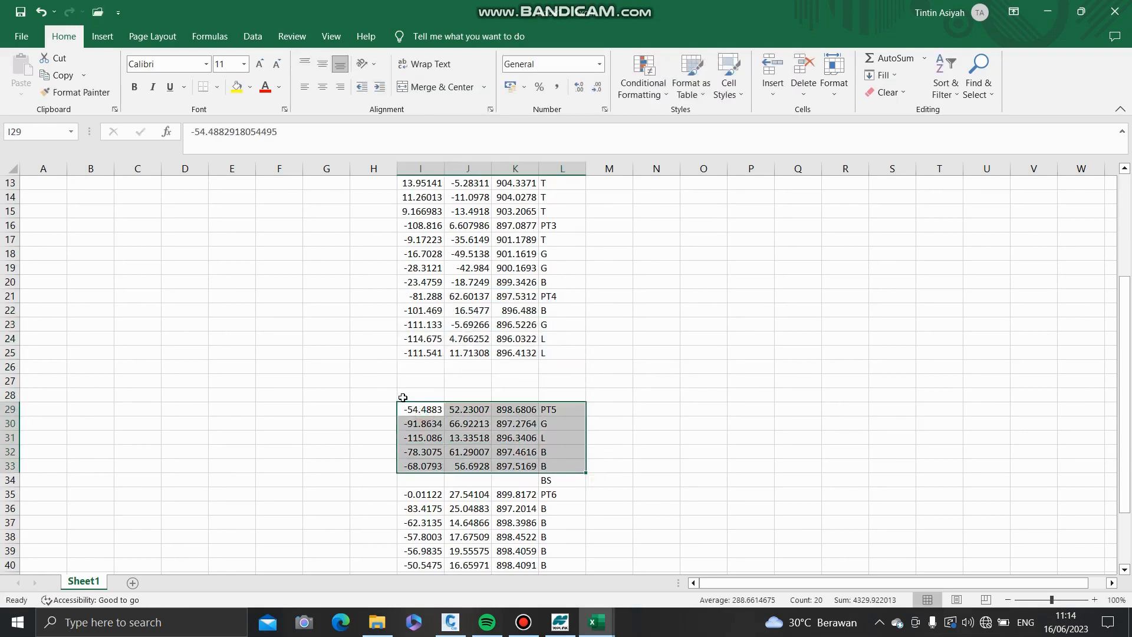
{"action": "left_click_drag", "start_coordinate": [404, 402], "coordinate": [404, 360]}
- Delete the BS code in L34 and move the PT6 block up to start at I31
{"action": "scroll", "coordinate": [594, 391], "scroll_direction": "down", "scroll_amount": 2}
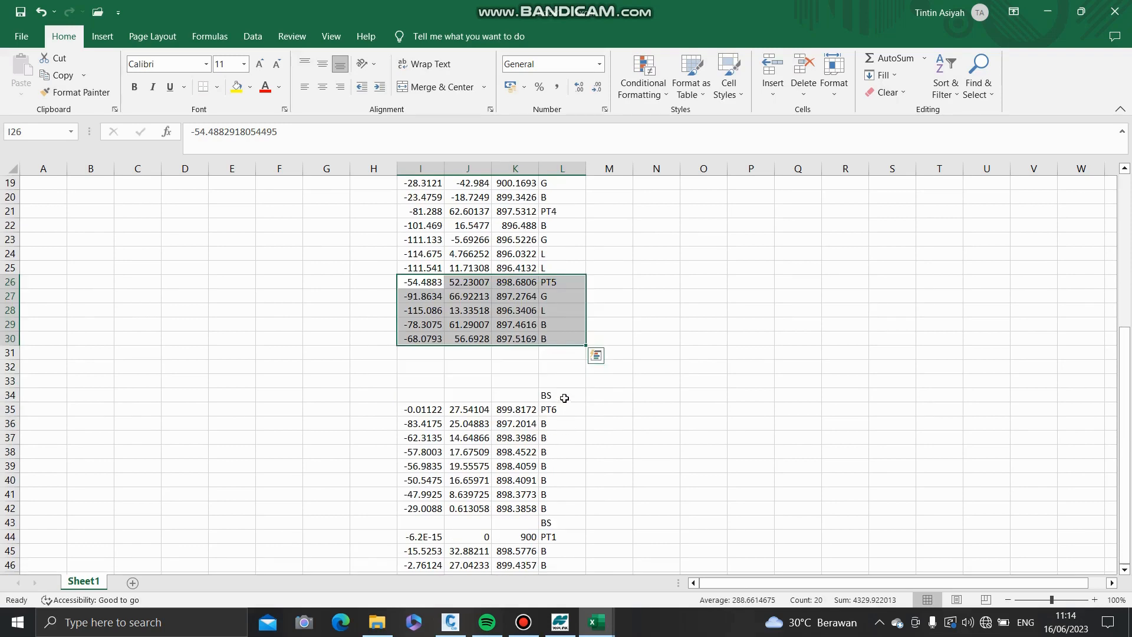
{"action": "left_click", "coordinate": [563, 396]}
{"action": "key", "text": "BackSpace"}
{"action": "left_click_drag", "start_coordinate": [413, 409], "coordinate": [561, 508]}
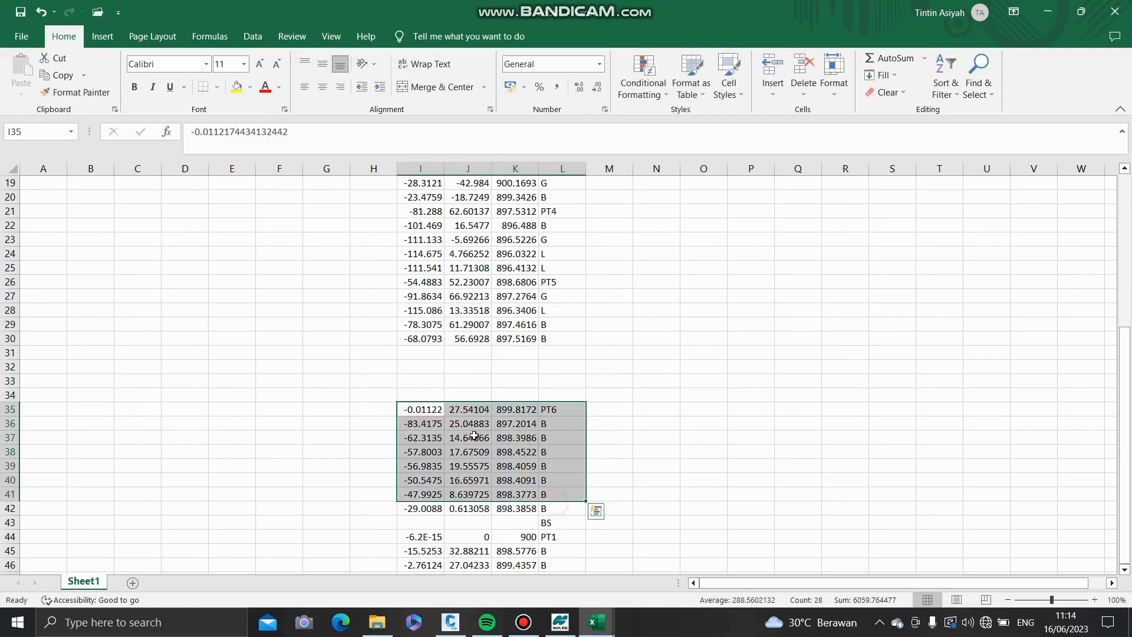
{"action": "left_click", "coordinate": [469, 424]}
{"action": "left_click_drag", "start_coordinate": [413, 409], "coordinate": [575, 496]}
{"action": "left_click", "coordinate": [430, 436]}
{"action": "left_click_drag", "start_coordinate": [414, 408], "coordinate": [568, 511]}
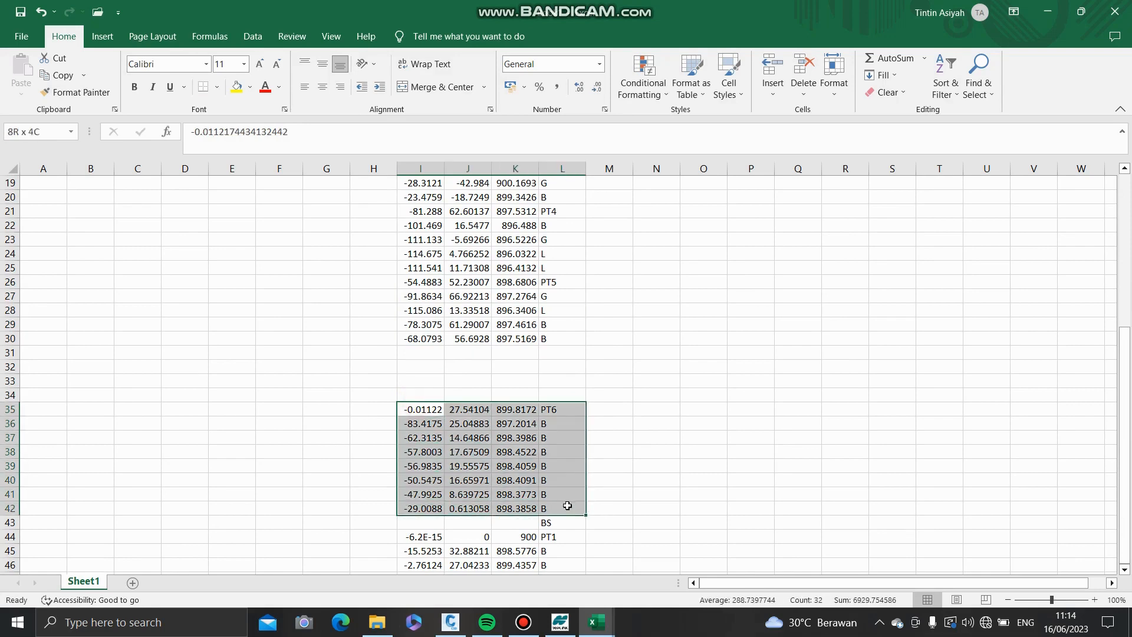
{"action": "left_click_drag", "start_coordinate": [404, 403], "coordinate": [405, 345]}
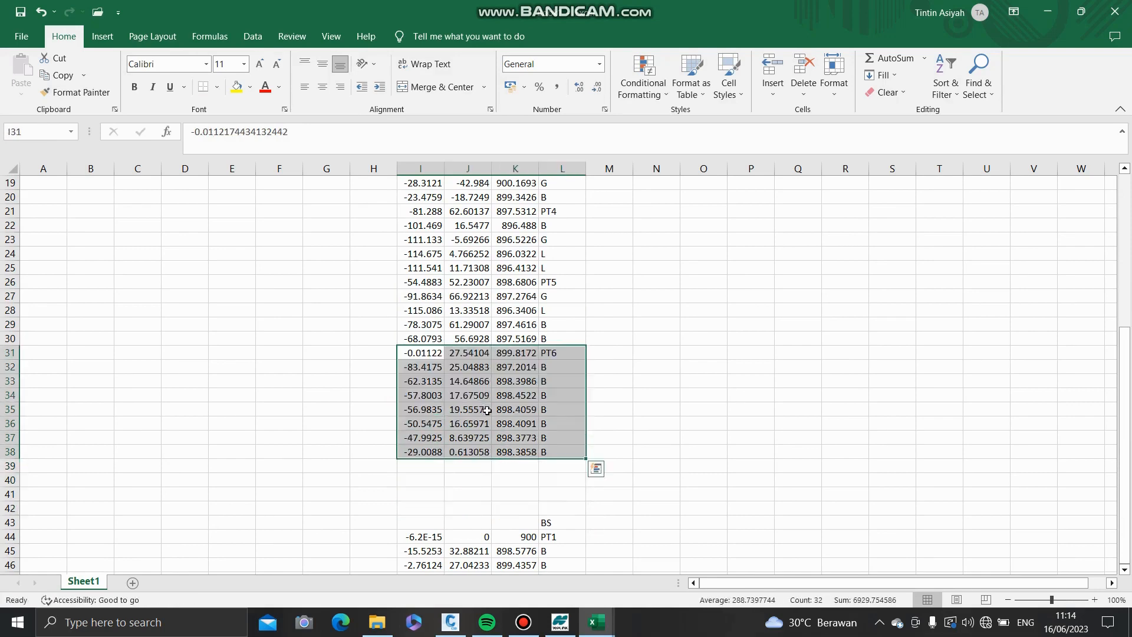
- Delete the BS code in L43 and move the final PT1 block up to start at I39
{"action": "scroll", "coordinate": [578, 442], "scroll_direction": "down", "scroll_amount": 2}
{"action": "left_click", "coordinate": [570, 436]}
{"action": "key", "text": "BackSpace"}
{"action": "left_click_drag", "start_coordinate": [417, 450], "coordinate": [575, 479]}
{"action": "left_click_drag", "start_coordinate": [401, 447], "coordinate": [424, 384]}
- Enter 1 in H8 and fill a number series down to H41 to number the points
{"action": "scroll", "coordinate": [405, 348], "scroll_direction": "up", "scroll_amount": 8}
{"action": "left_click", "coordinate": [378, 283]}
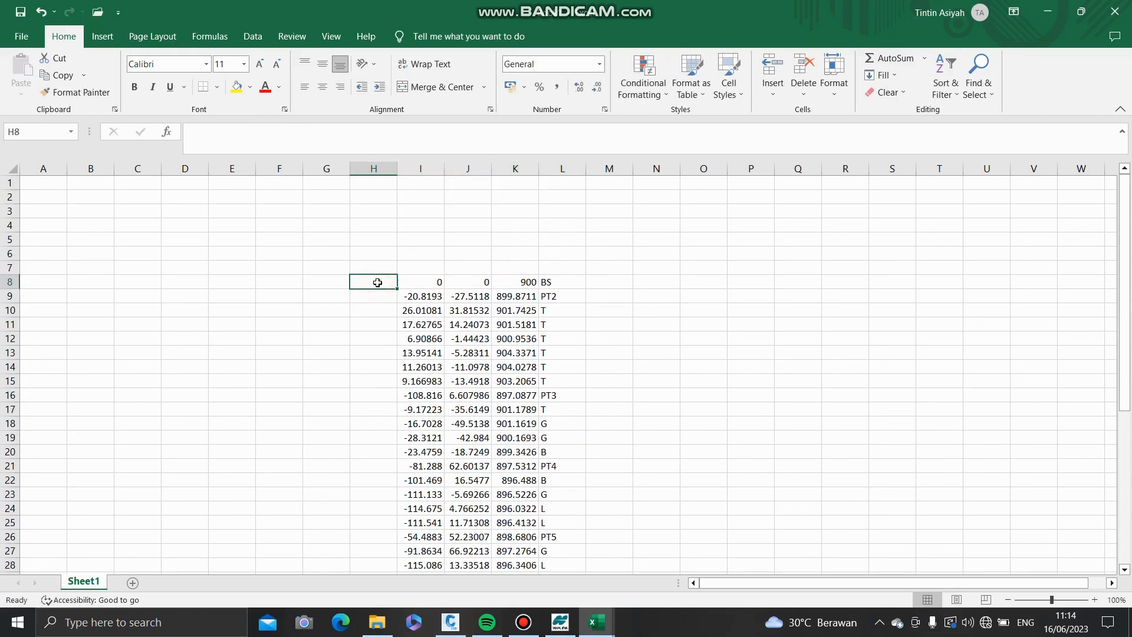
{"action": "type", "text": "1"}
{"action": "key", "text": "ctrl+Return"}
{"action": "left_click_drag", "start_coordinate": [396, 289], "coordinate": [431, 556]}
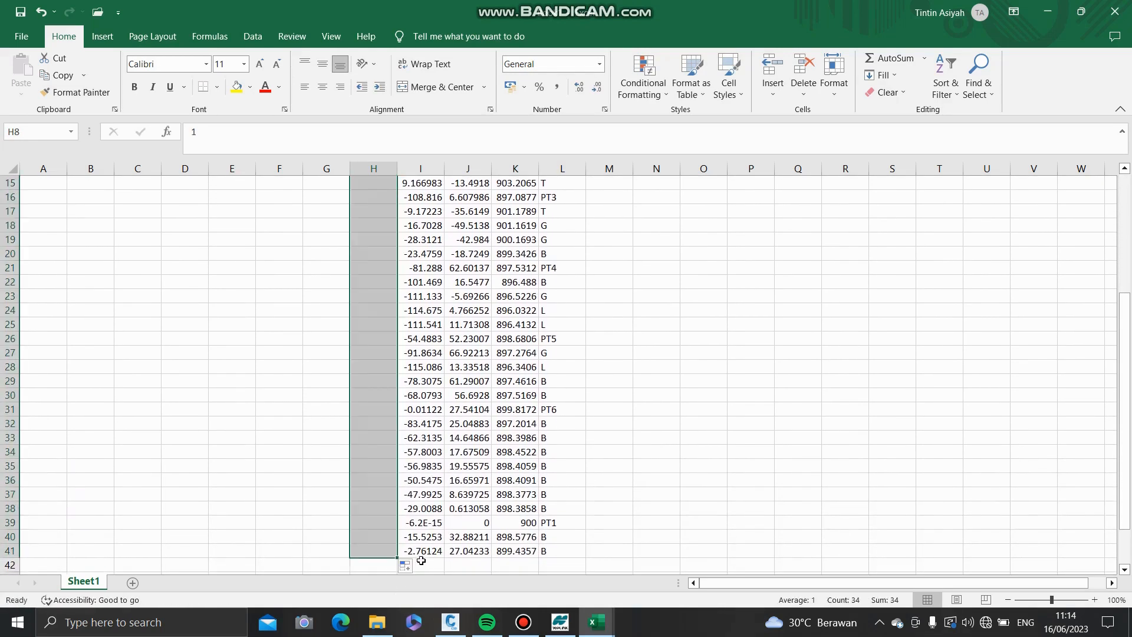
{"action": "left_click", "coordinate": [406, 567]}
{"action": "left_click", "coordinate": [417, 499]}
{"action": "scroll", "coordinate": [328, 361], "scroll_direction": "up", "scroll_amount": 5}
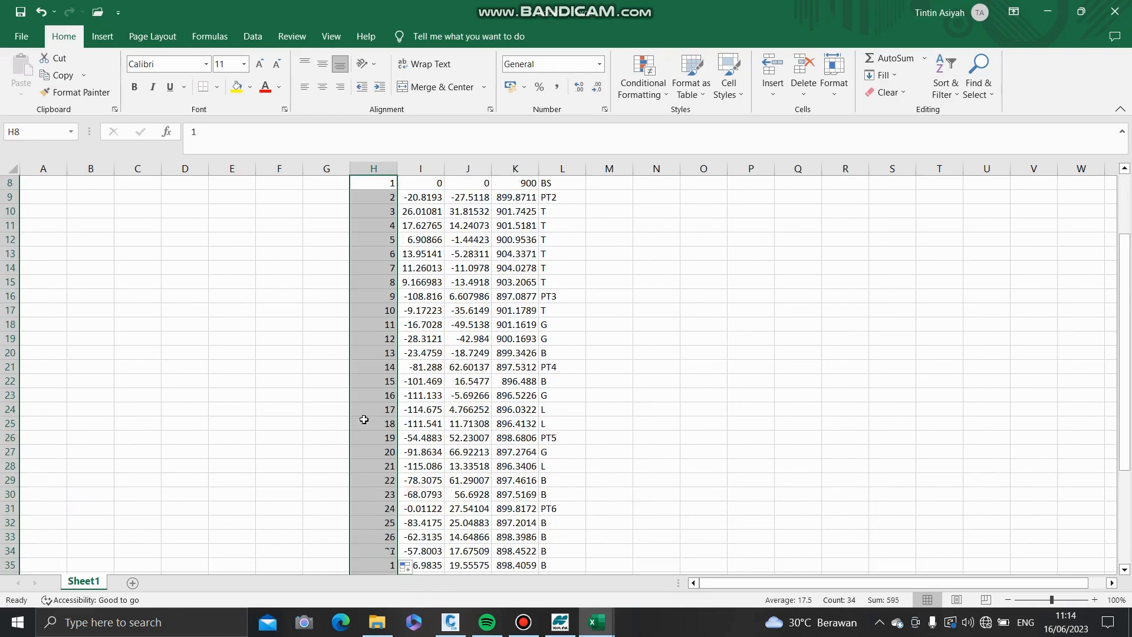
- Save the workbook in Downloads as "txt gedung A TS" in Text (Tab delimited) format and close it
{"action": "left_click", "coordinate": [79, 226]}
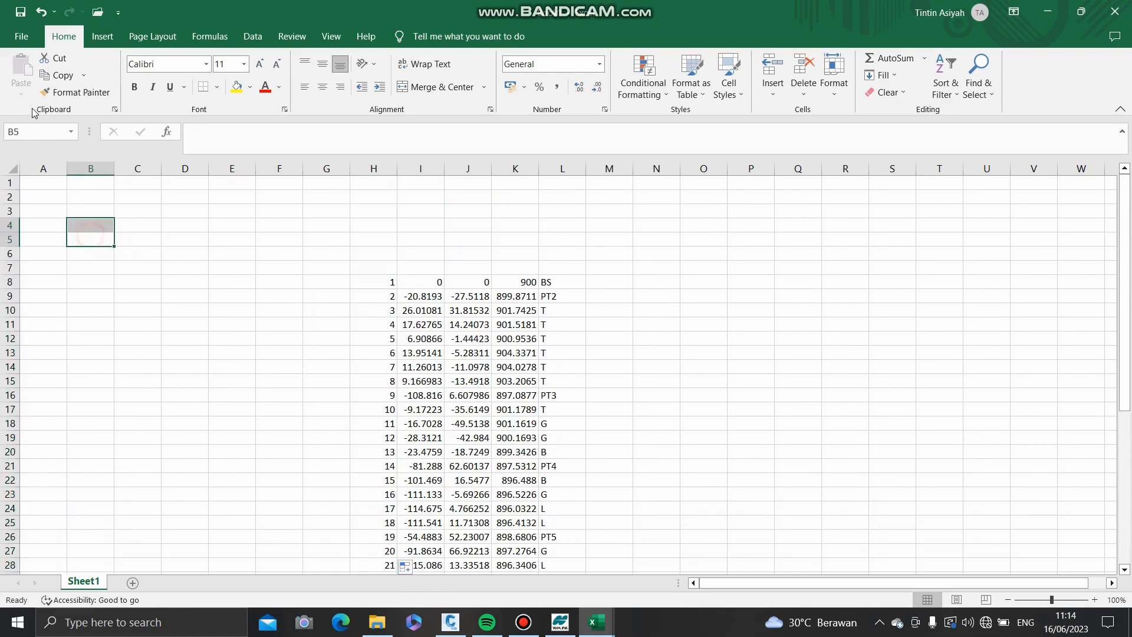
{"action": "left_click", "coordinate": [21, 36]}
{"action": "left_click", "coordinate": [42, 230]}
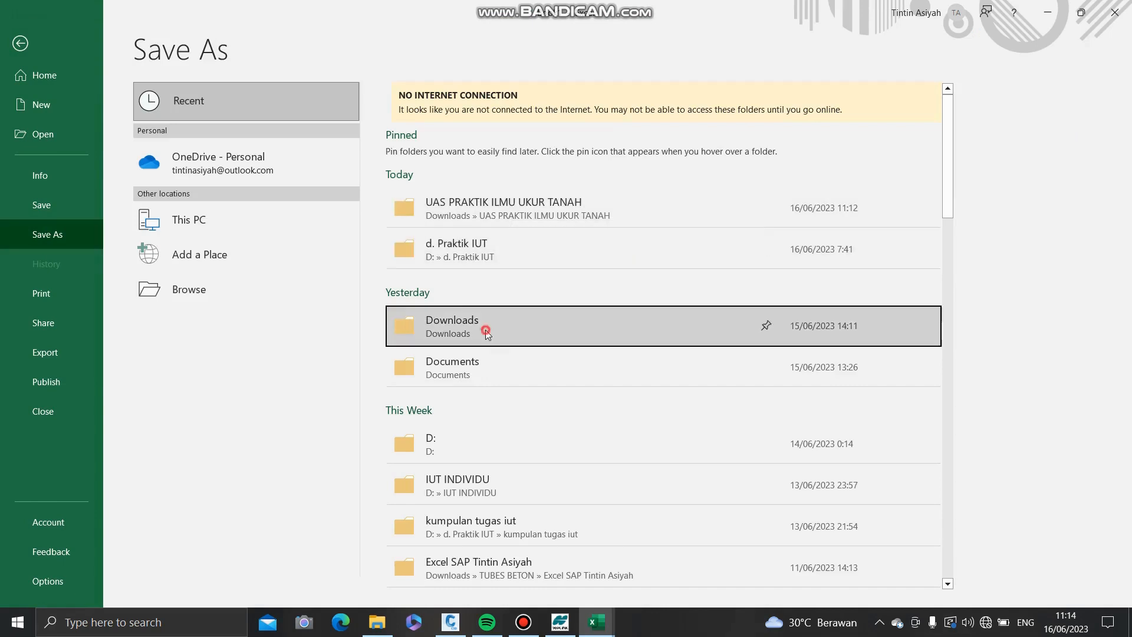
{"action": "left_click", "coordinate": [195, 289]}
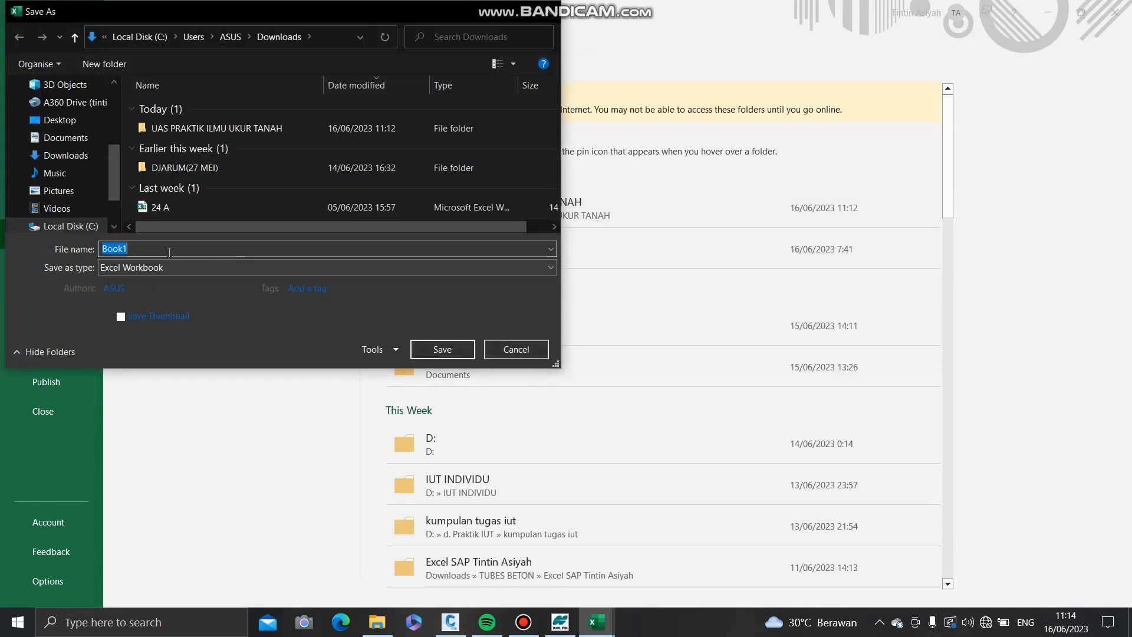
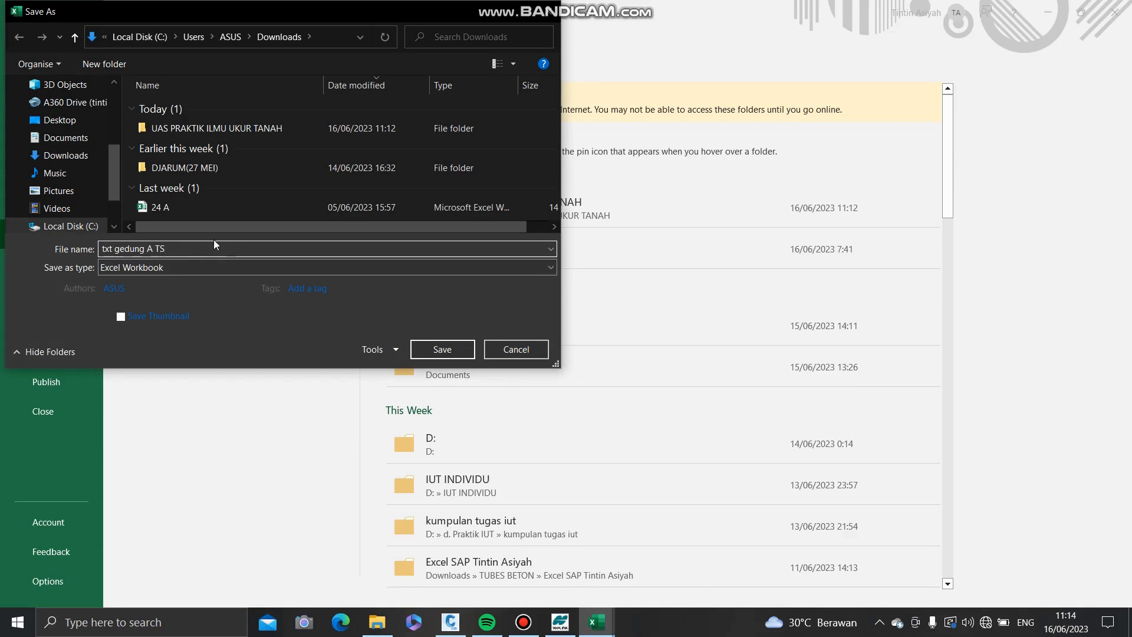
{"action": "left_click", "coordinate": [189, 271]}
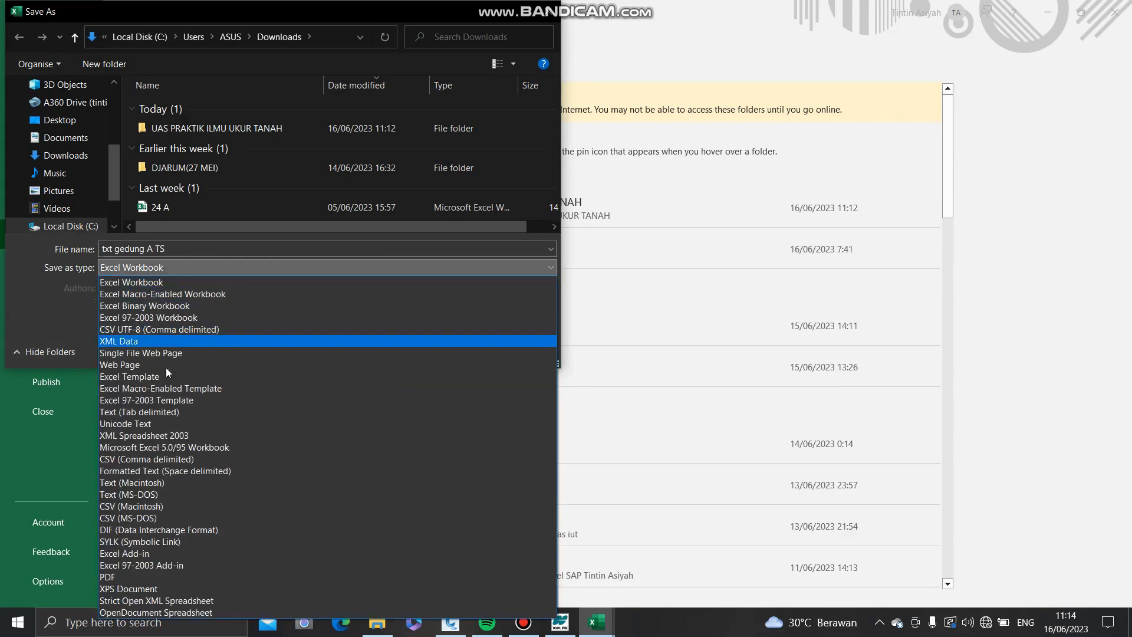
{"action": "left_click", "coordinate": [167, 413]}
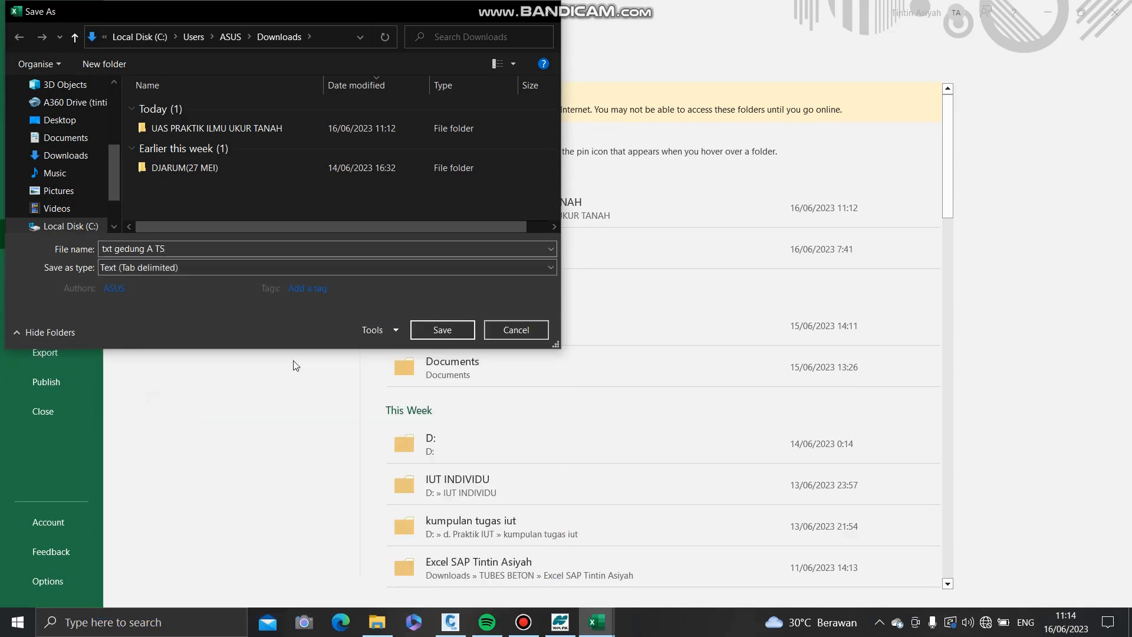
{"action": "left_click", "coordinate": [459, 330]}
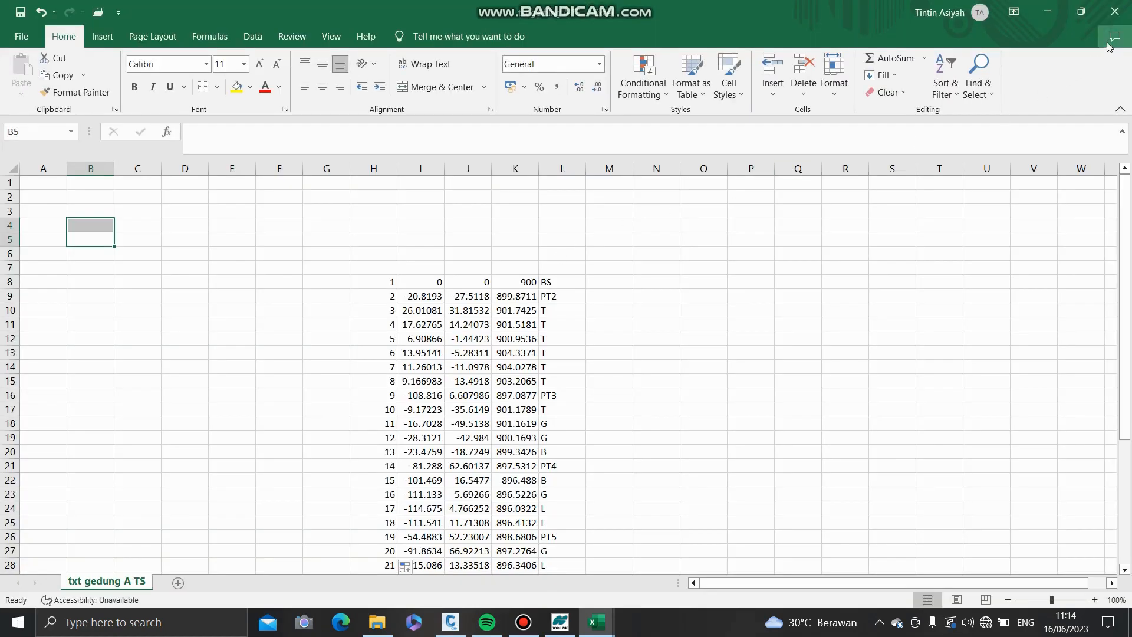
{"action": "left_click", "coordinate": [1118, 13]}
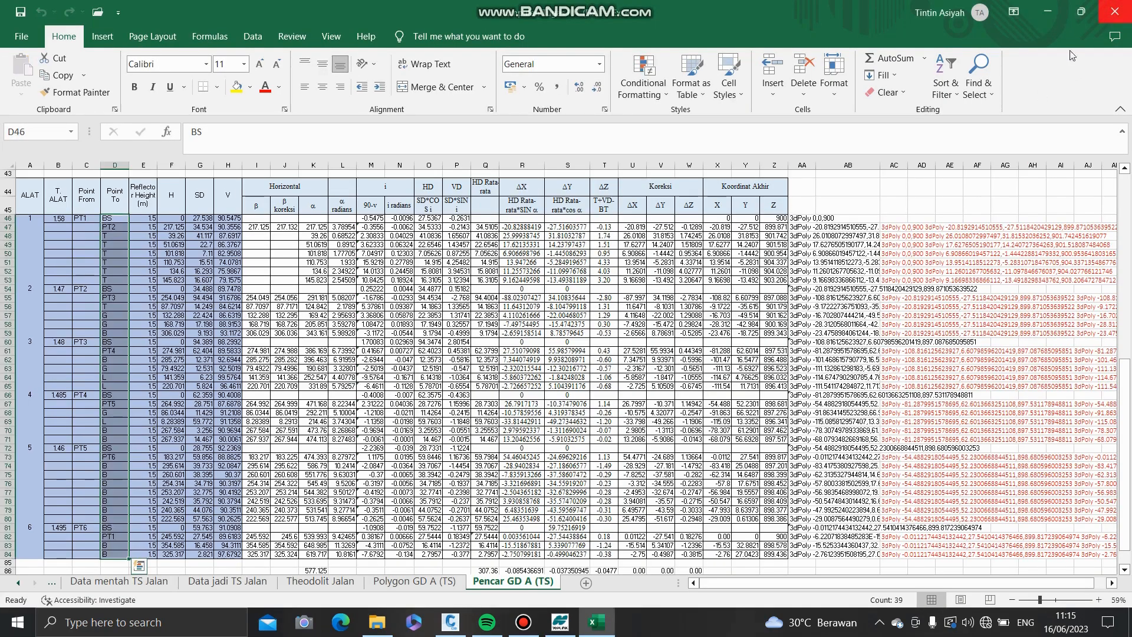
- Switch to Civil 3D and view the traverse polygon in Drawing1
{"action": "left_click", "coordinate": [348, 350]}
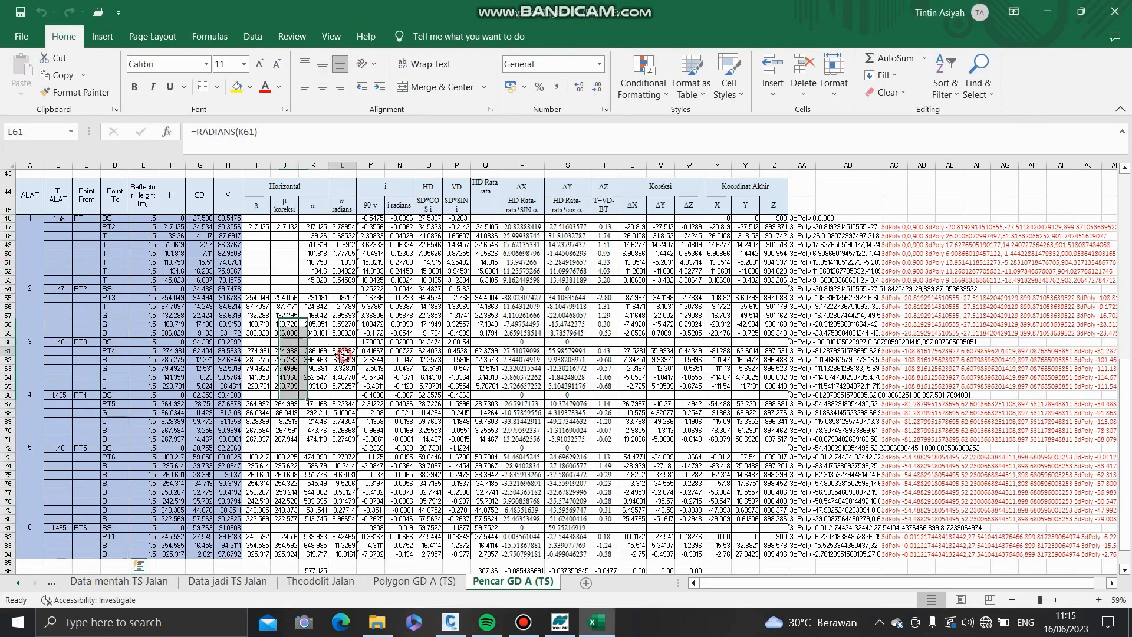
{"action": "left_click", "coordinate": [1053, 15]}
{"action": "left_click", "coordinate": [449, 624]}
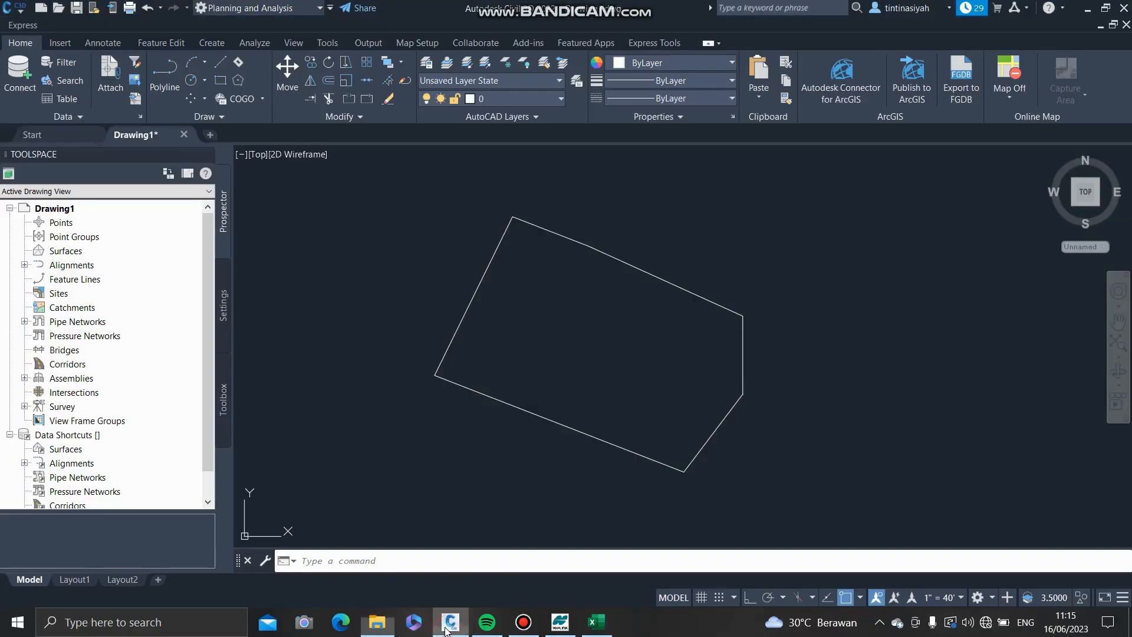
{"action": "left_click_drag", "start_coordinate": [652, 390], "coordinate": [608, 437]}
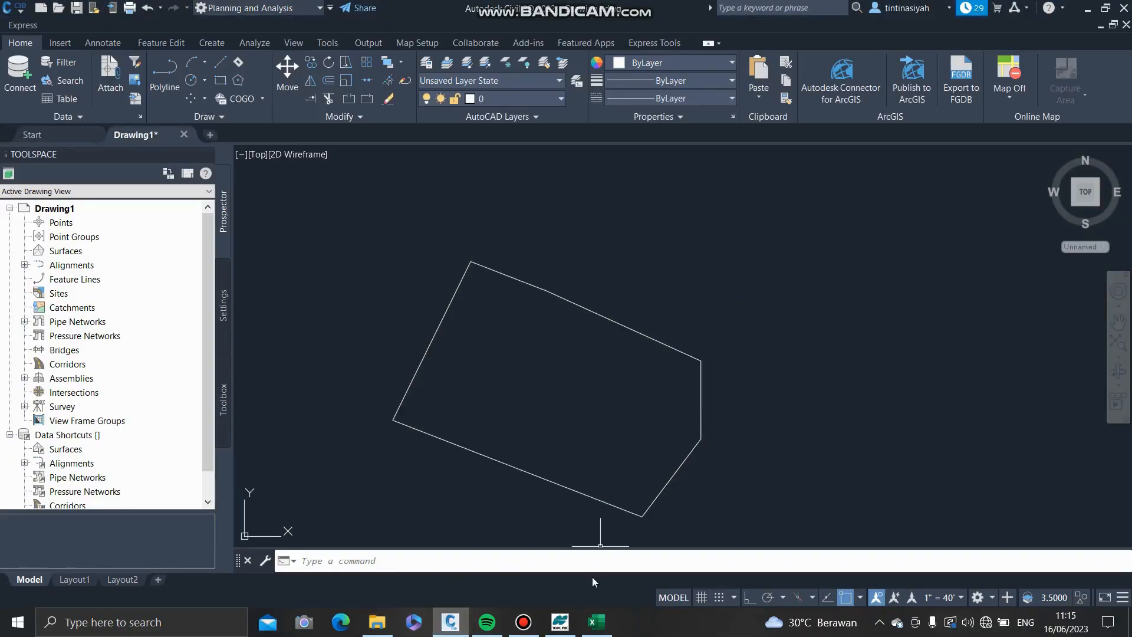
{"action": "mouse_move", "coordinate": [661, 487]}
{"action": "left_mouse_down"}
{"action": "mouse_move", "coordinate": [700, 412]}
{"action": "mouse_move", "coordinate": [736, 409]}
{"action": "mouse_move", "coordinate": [718, 467]}
{"action": "left_mouse_up"}
- Copy the joined 3dPoly text in AC47:AC84 from Excel and run it in Civil 3D to draw the detail lines
{"action": "left_click", "coordinate": [597, 622]}
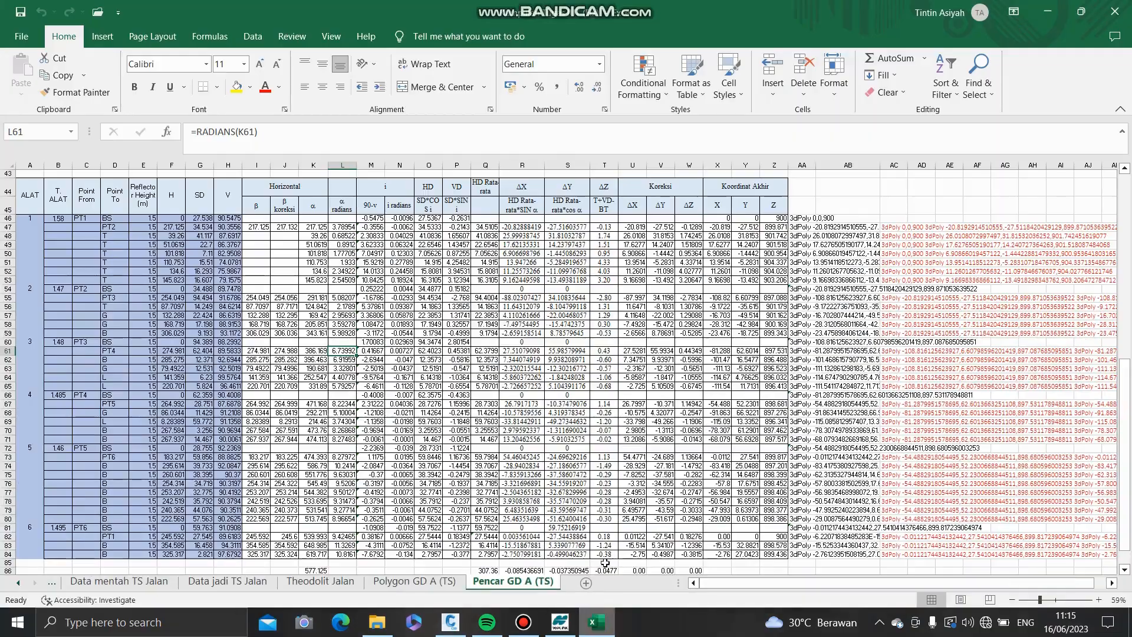
{"action": "left_click_drag", "start_coordinate": [896, 225], "coordinate": [904, 515]}
{"action": "key", "text": "ctrl+c"}
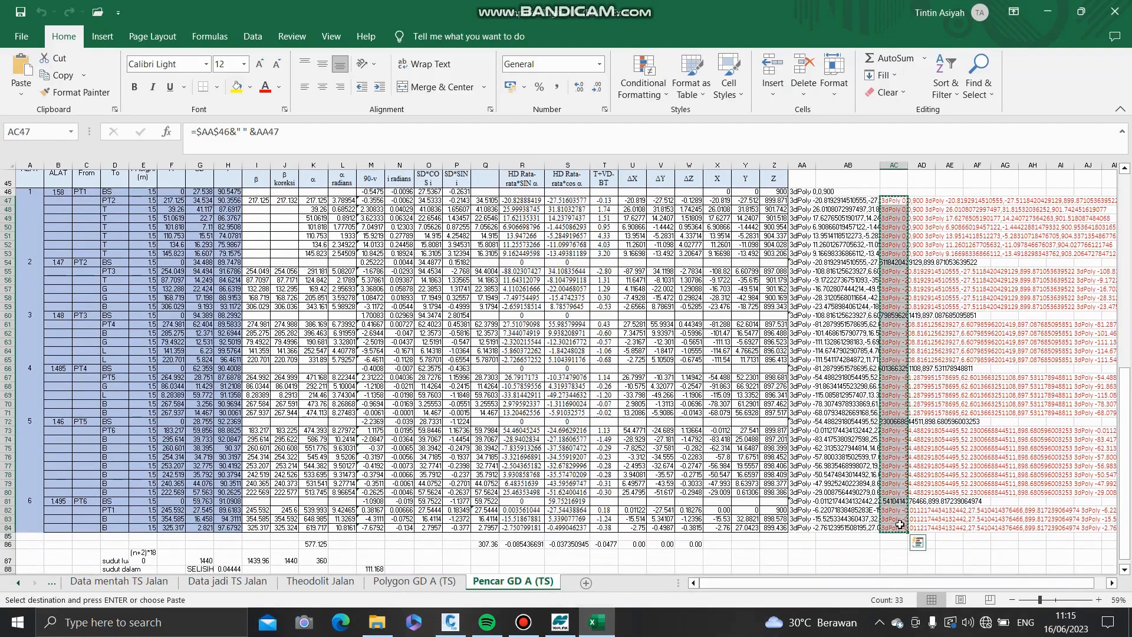
{"action": "left_click", "coordinate": [450, 622]}
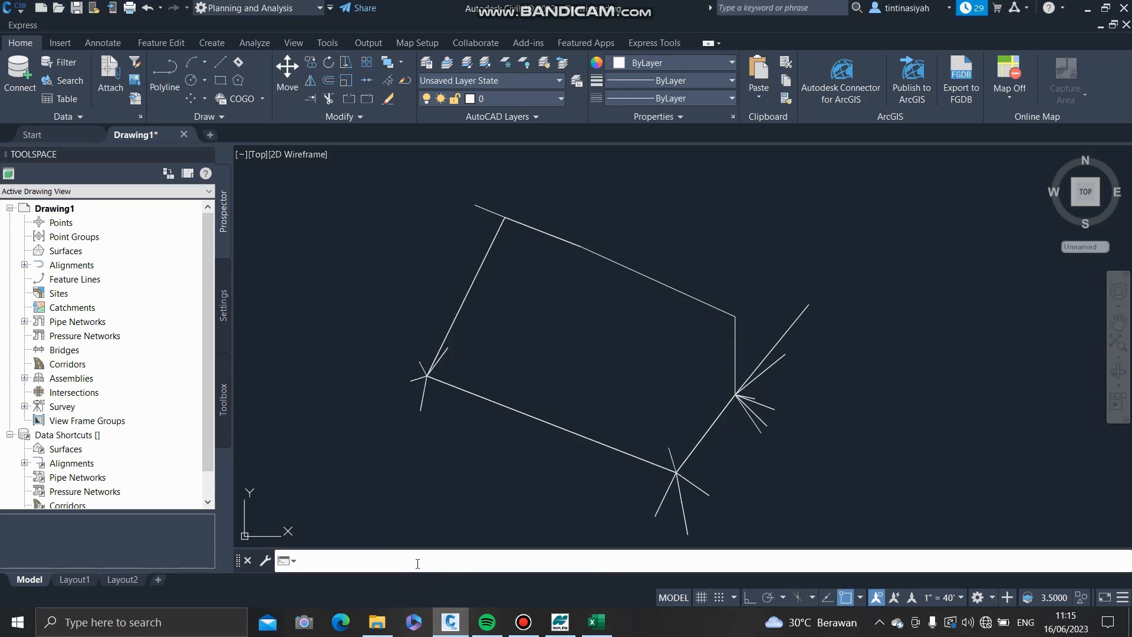
{"action": "key", "text": "Escape"}
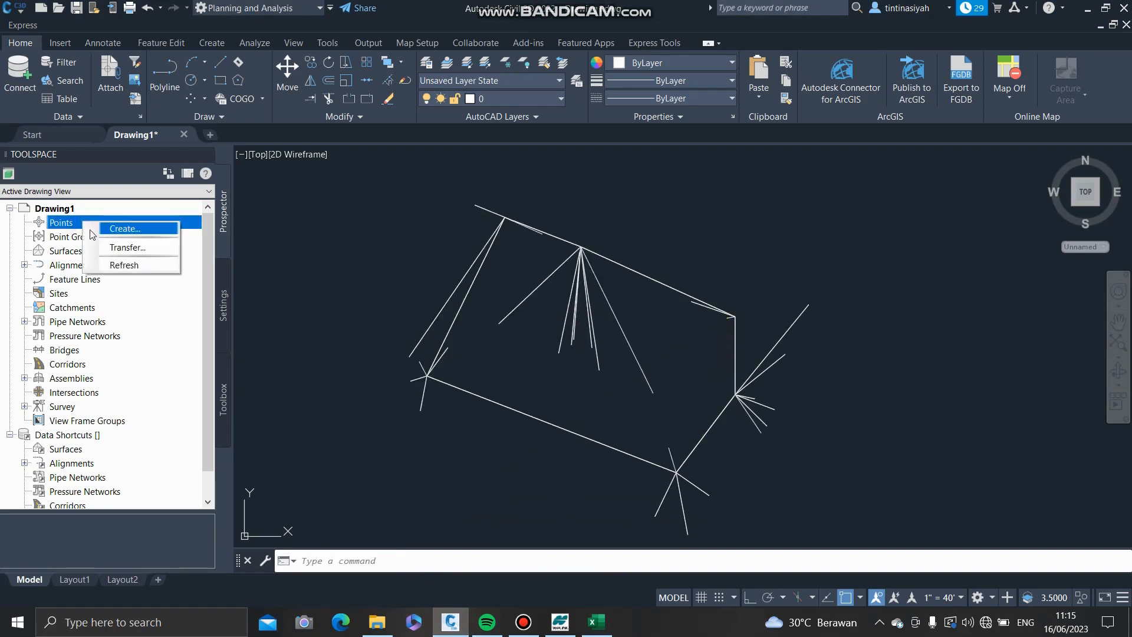
- Import the points from "txt gedung A TS" in Downloads using the PENZD (space delimited) point file format
{"action": "left_click", "coordinate": [113, 233]}
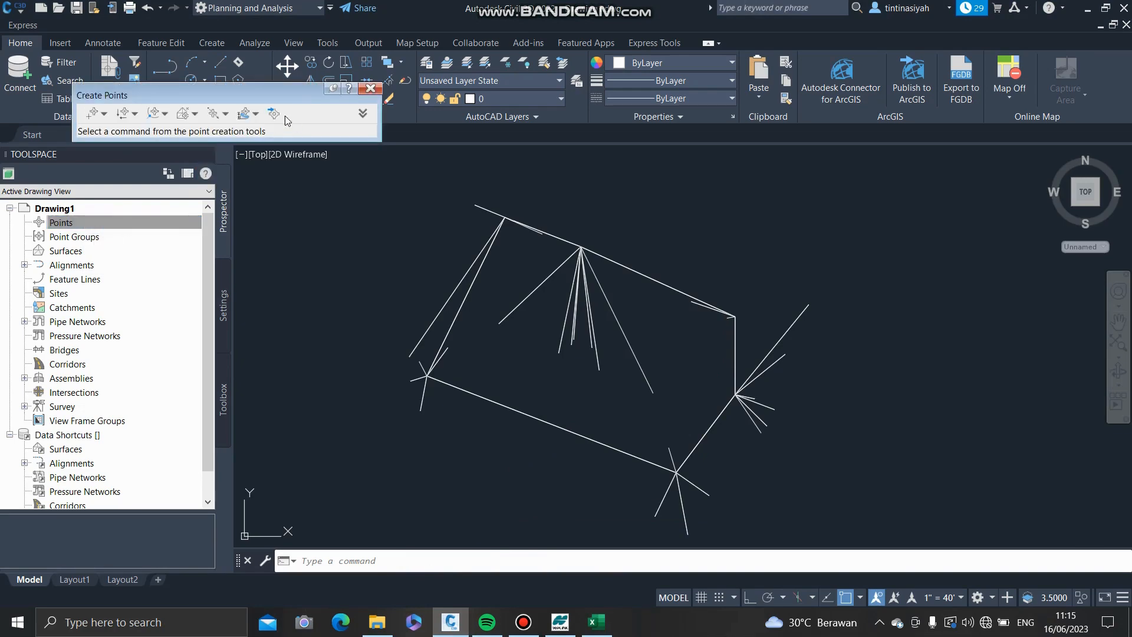
{"action": "left_click", "coordinate": [274, 114]}
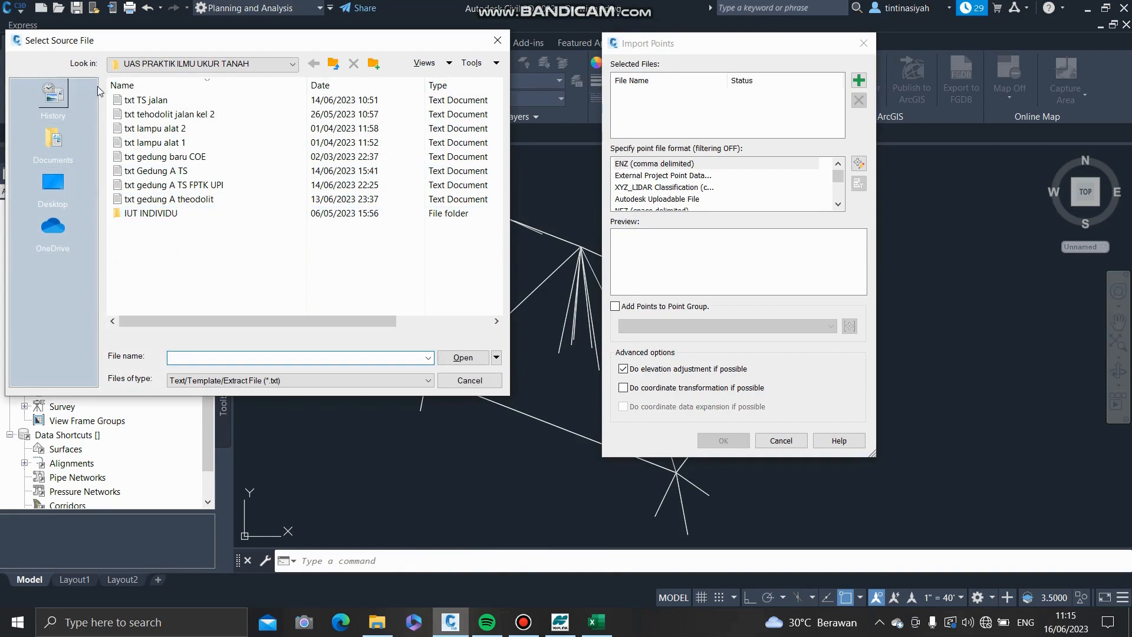
{"action": "left_click", "coordinate": [56, 187]}
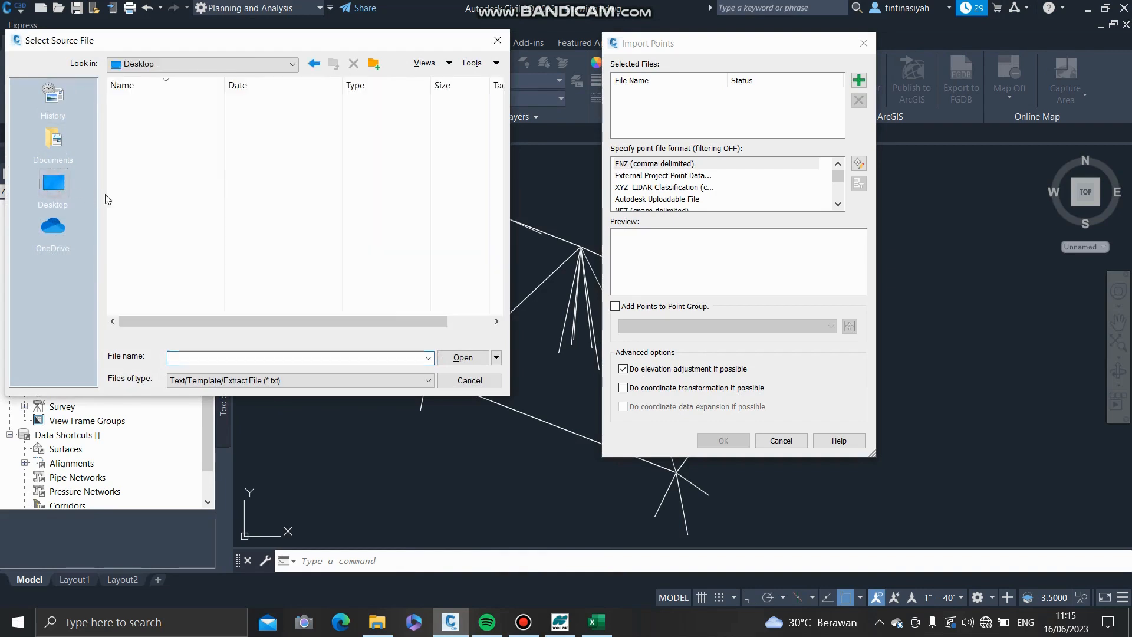
{"action": "double_click", "coordinate": [144, 156]}
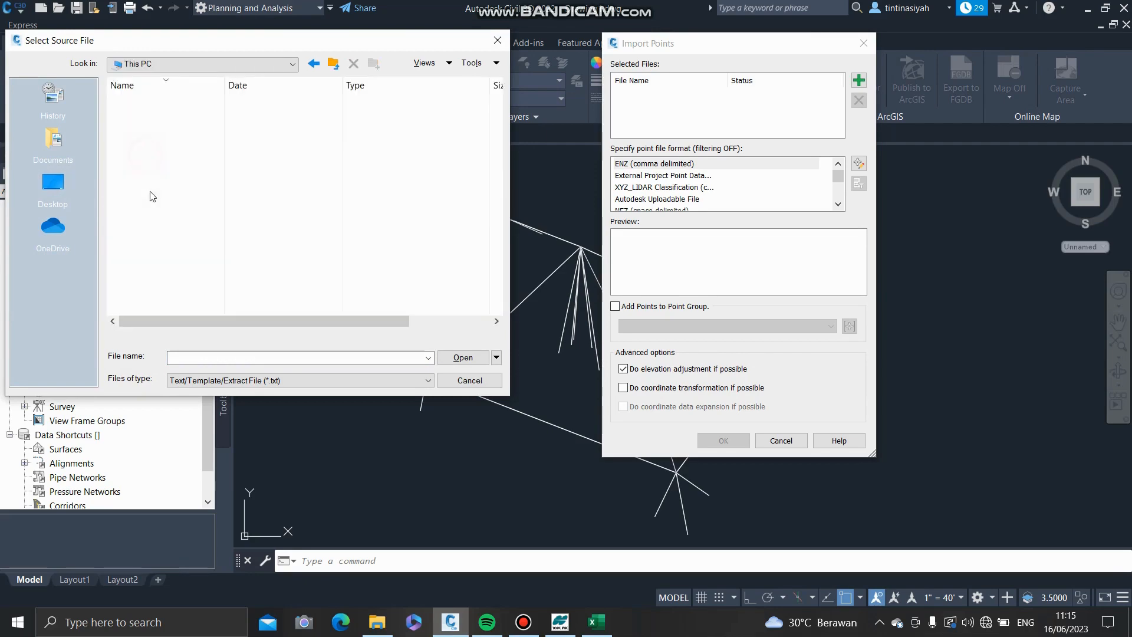
{"action": "double_click", "coordinate": [160, 160]}
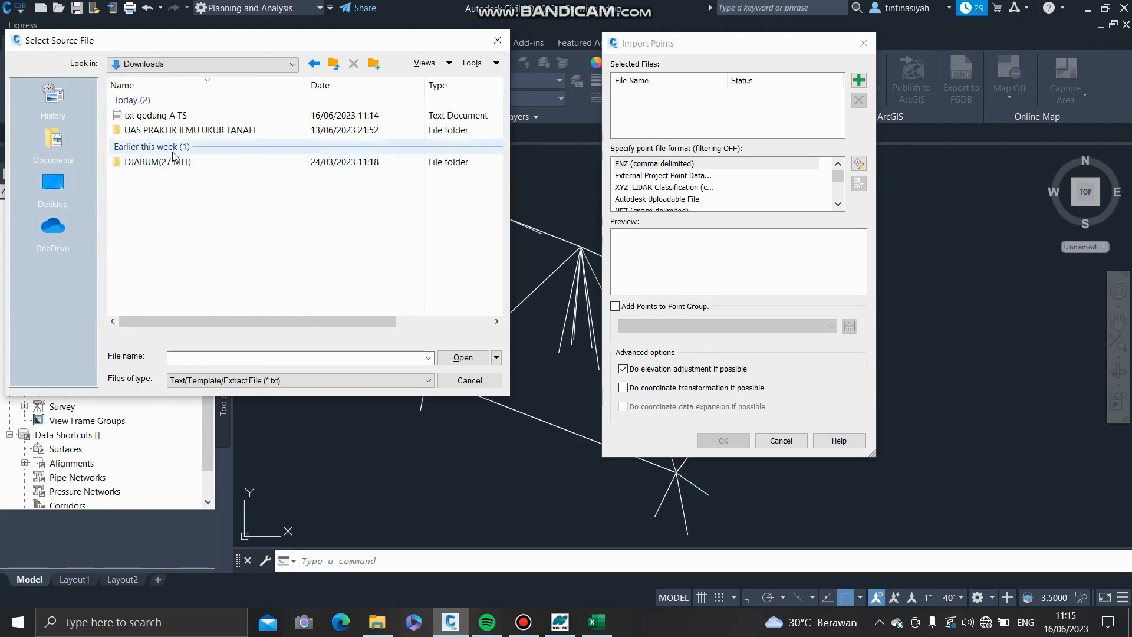
{"action": "left_click", "coordinate": [181, 116]}
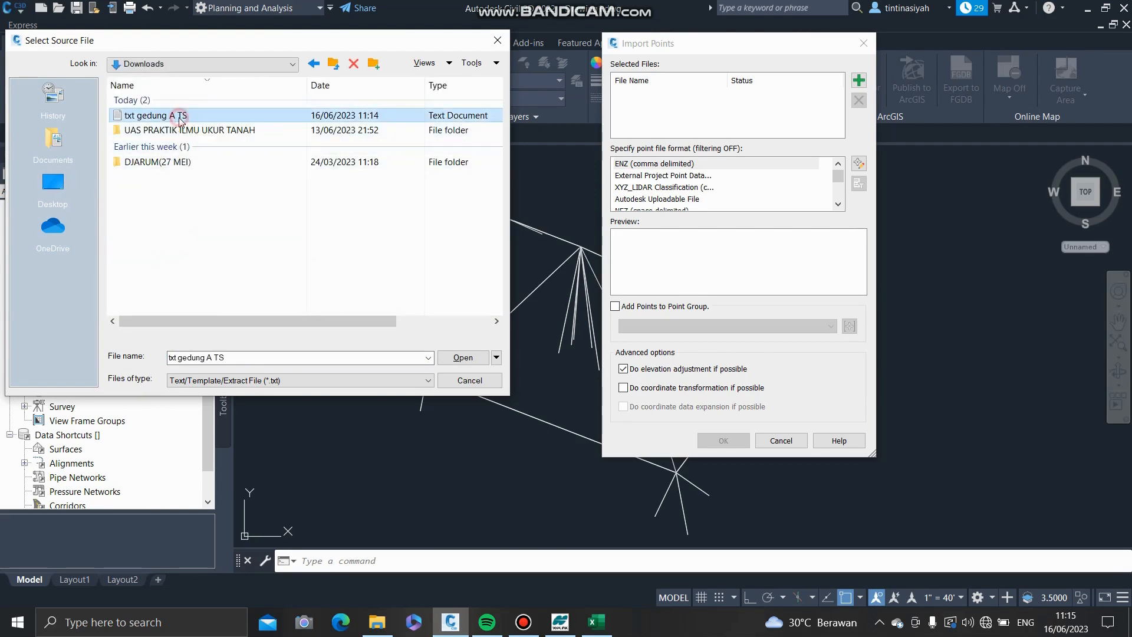
{"action": "left_click", "coordinate": [463, 358]}
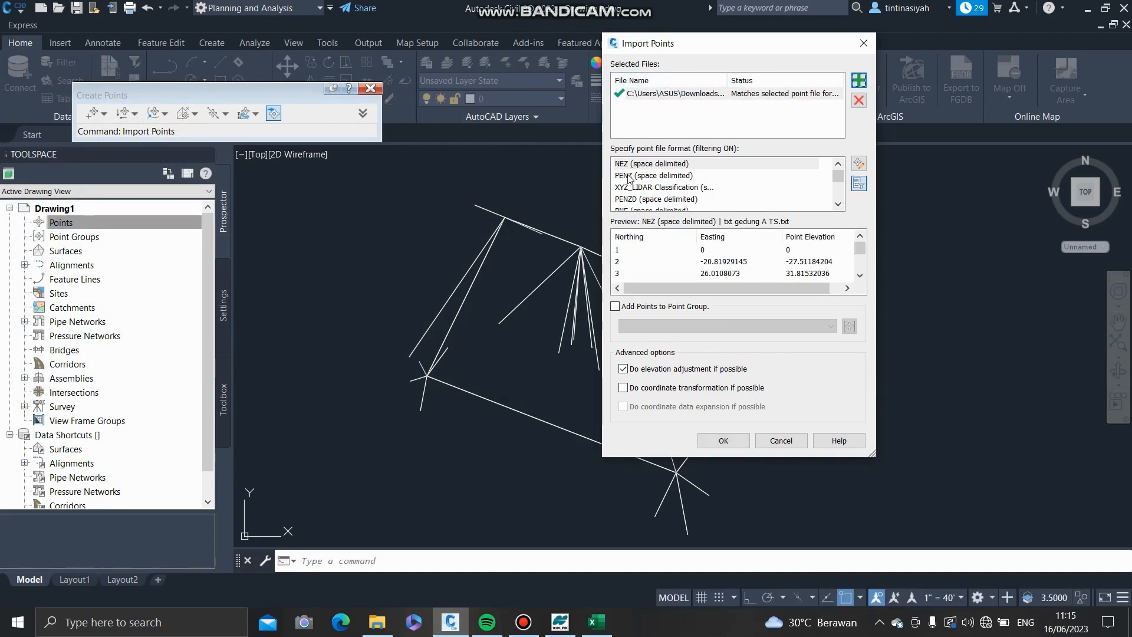
{"action": "left_click", "coordinate": [627, 201]}
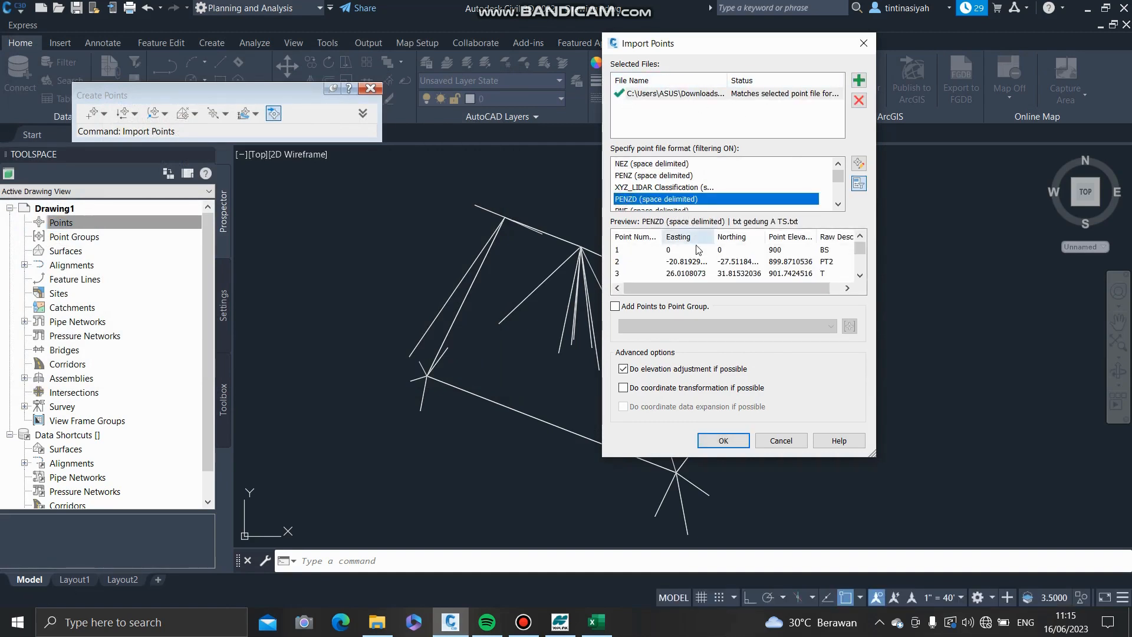
{"action": "left_click", "coordinate": [723, 442]}
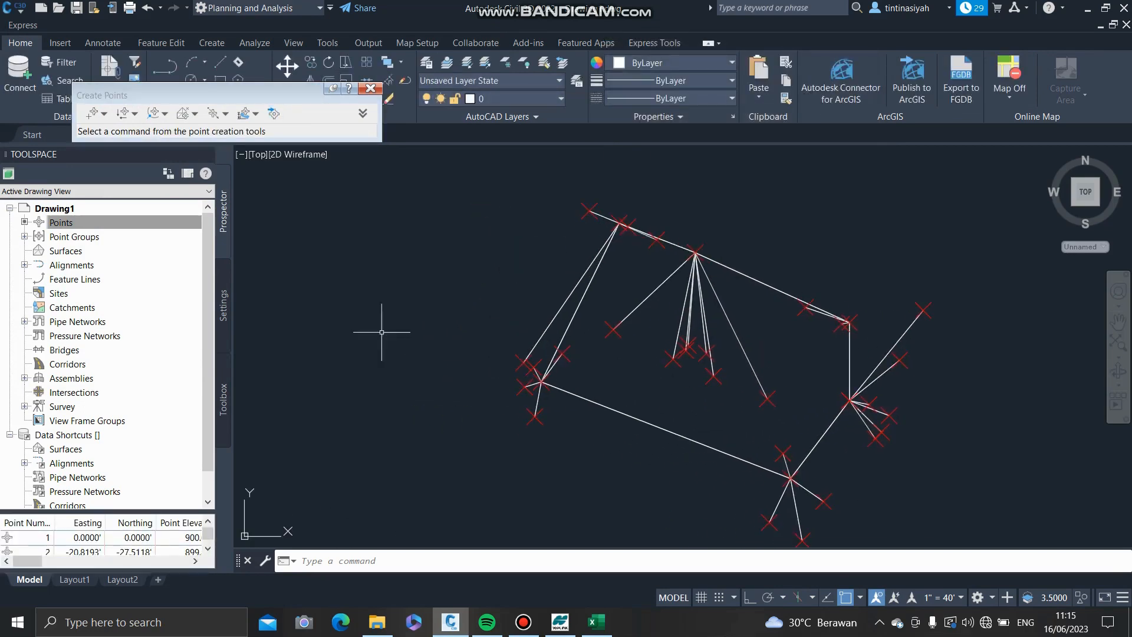
- Set the point label style of the _All Points group to Description Only and close the point creation tools
{"action": "left_click", "coordinate": [65, 242]}
{"action": "left_click", "coordinate": [24, 237]}
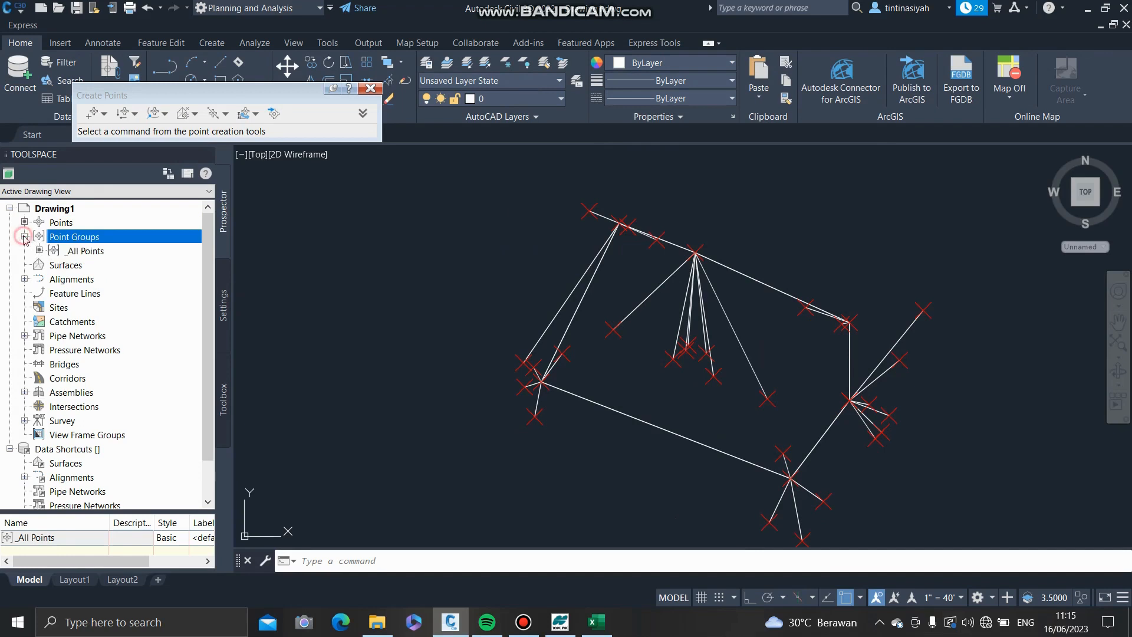
{"action": "left_click", "coordinate": [24, 236]}
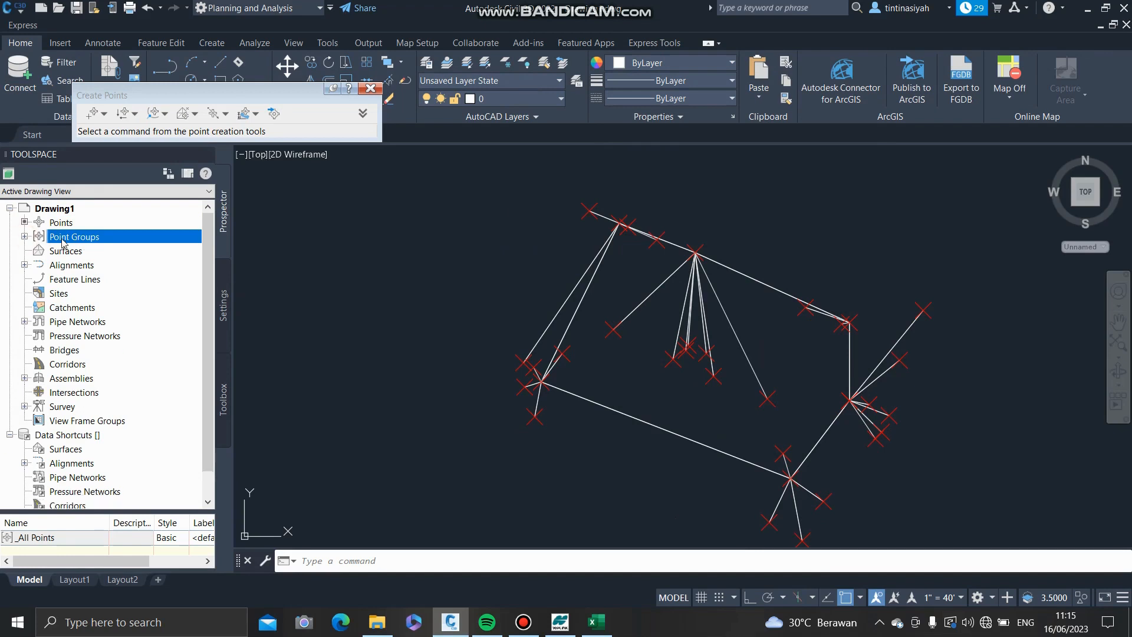
{"action": "left_click", "coordinate": [25, 236]}
{"action": "left_click", "coordinate": [66, 251]}
{"action": "right_click", "coordinate": [79, 251]}
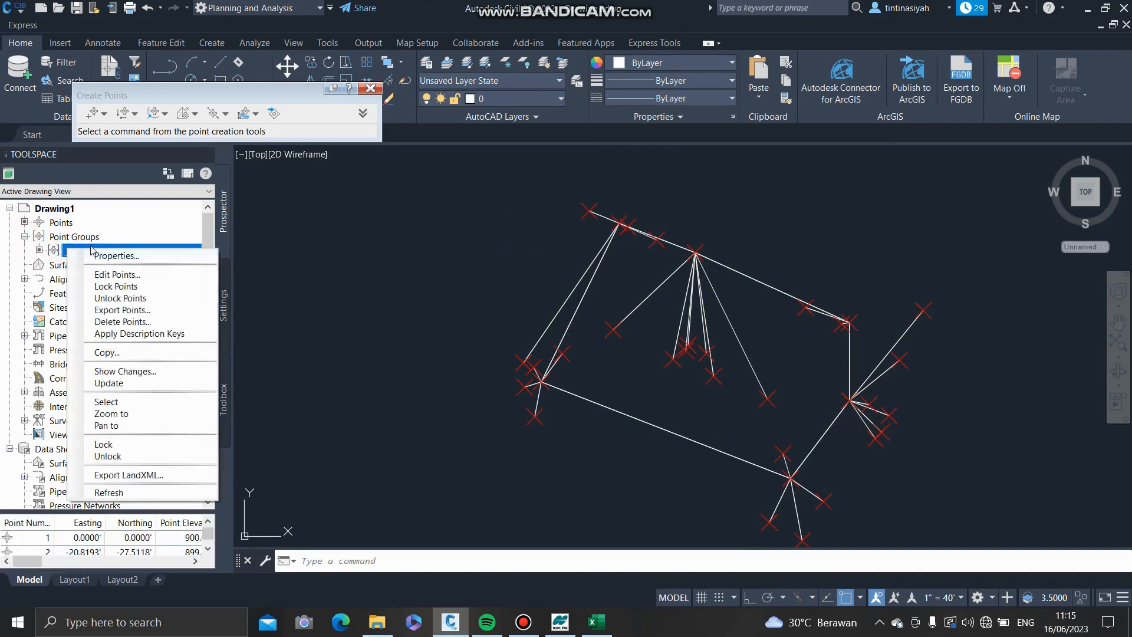
{"action": "left_click", "coordinate": [117, 257]}
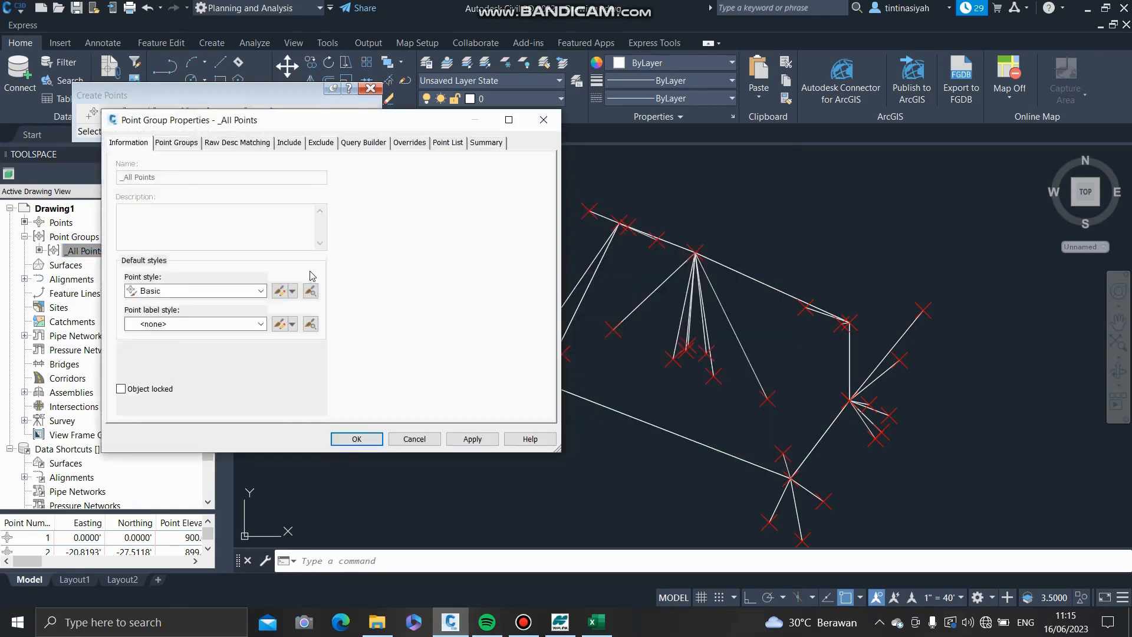
{"action": "left_click", "coordinate": [261, 325]}
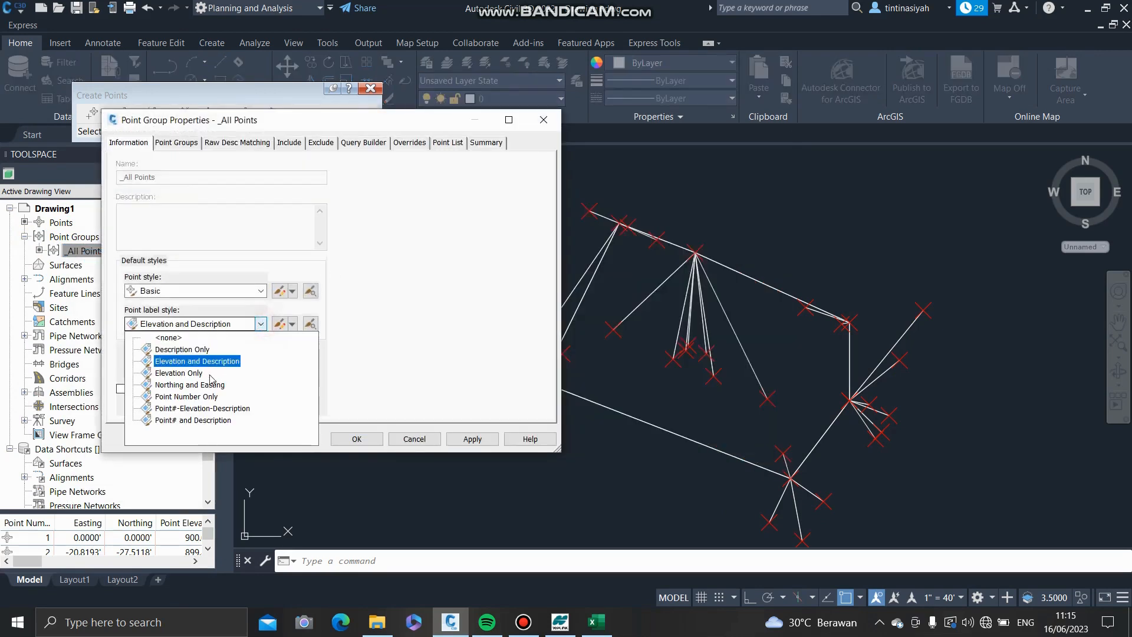
{"action": "left_click", "coordinate": [197, 351]}
{"action": "left_click", "coordinate": [466, 440]}
{"action": "left_click", "coordinate": [372, 438]}
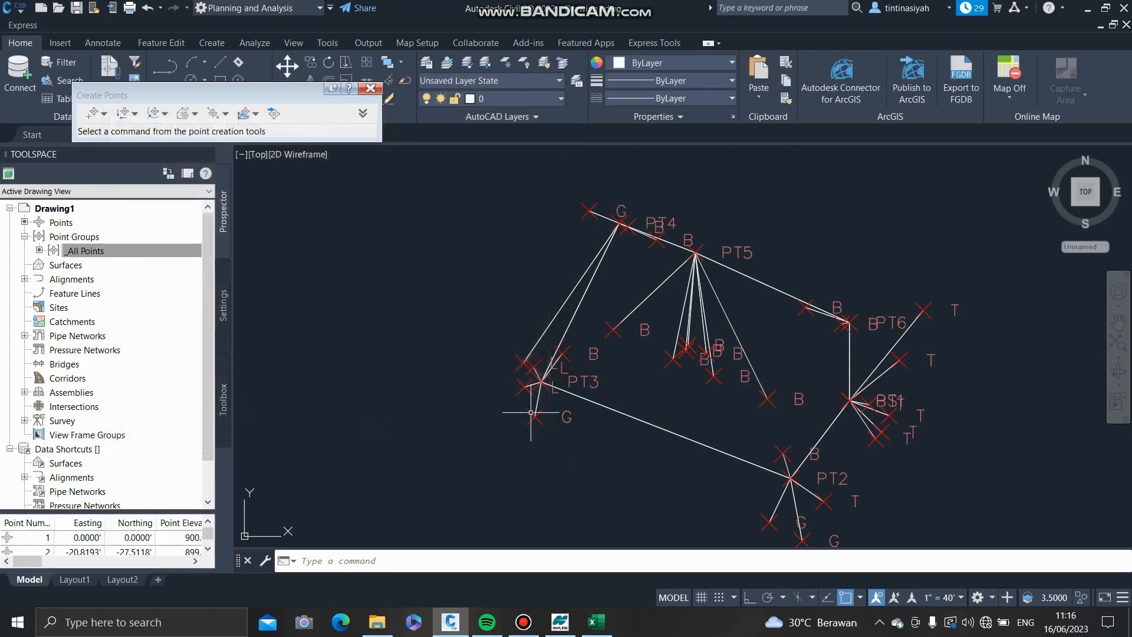
{"action": "left_click_drag", "start_coordinate": [773, 380], "coordinate": [759, 365]}
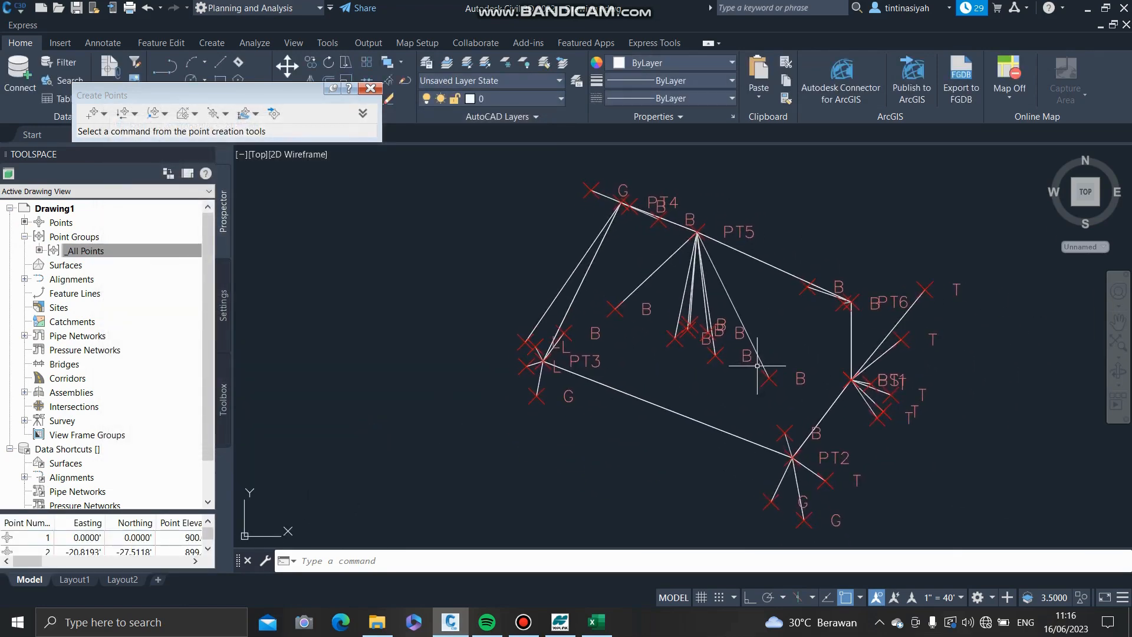
{"action": "left_click", "coordinate": [372, 88]}
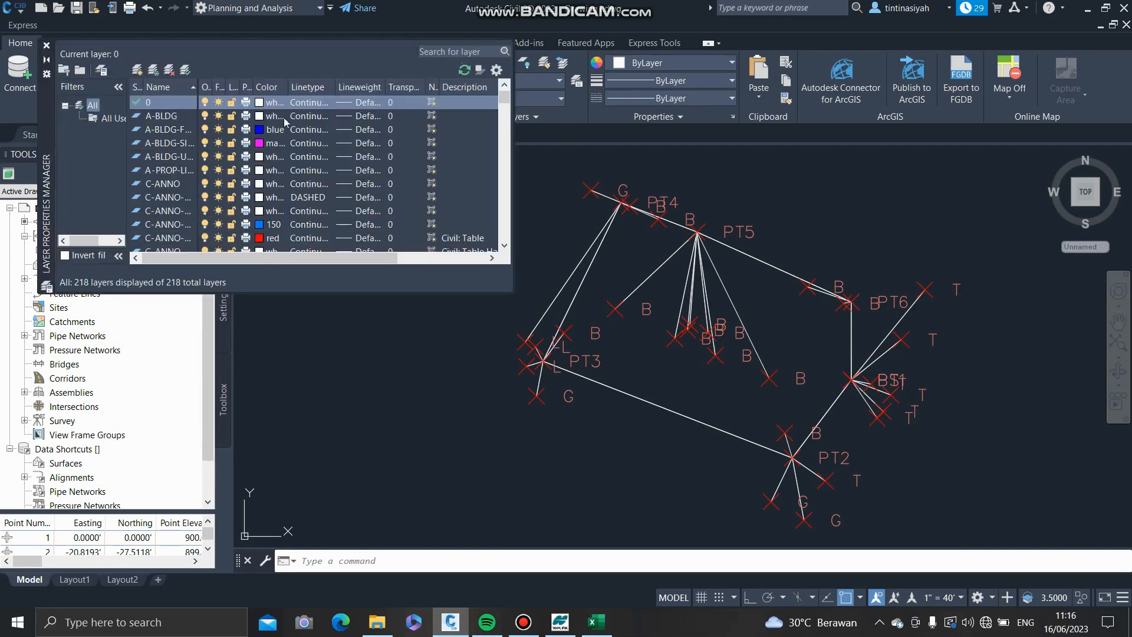
- Create a layer named Garis, colour it yellow and make it the current layer
{"action": "left_click", "coordinate": [137, 71]}
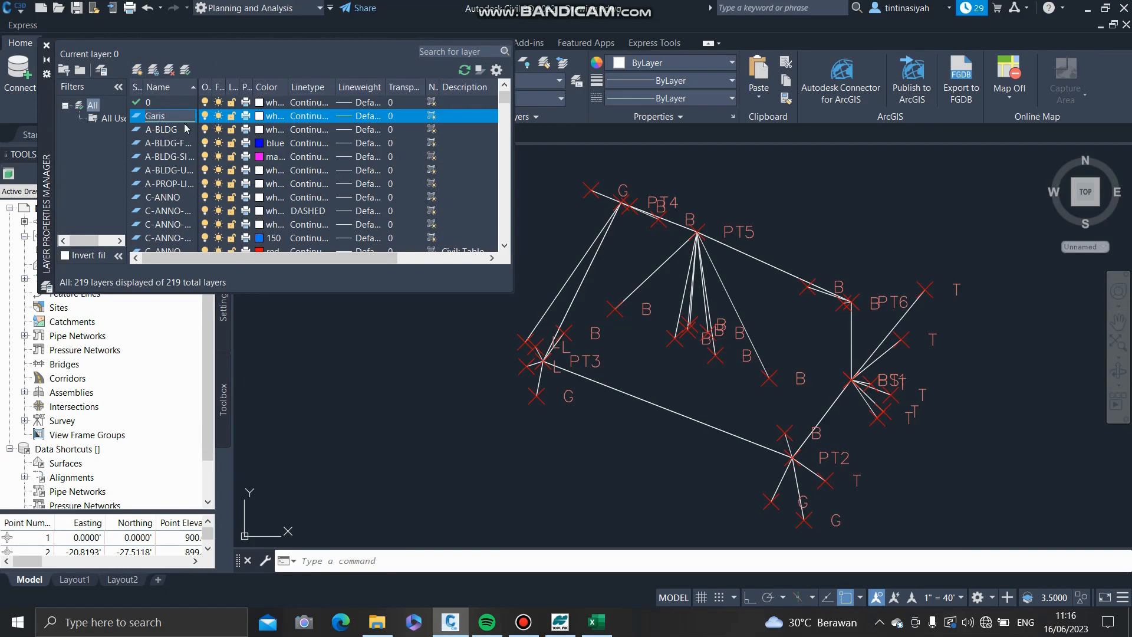
{"action": "left_click", "coordinate": [258, 117]}
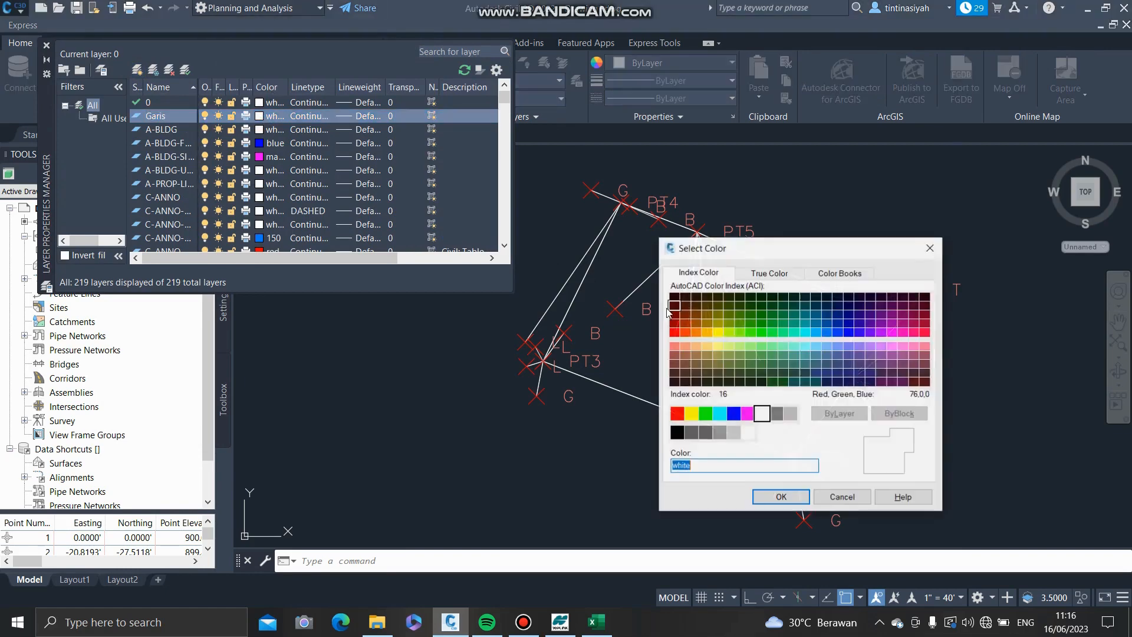
{"action": "left_click", "coordinate": [782, 498]}
{"action": "left_click", "coordinate": [46, 45]}
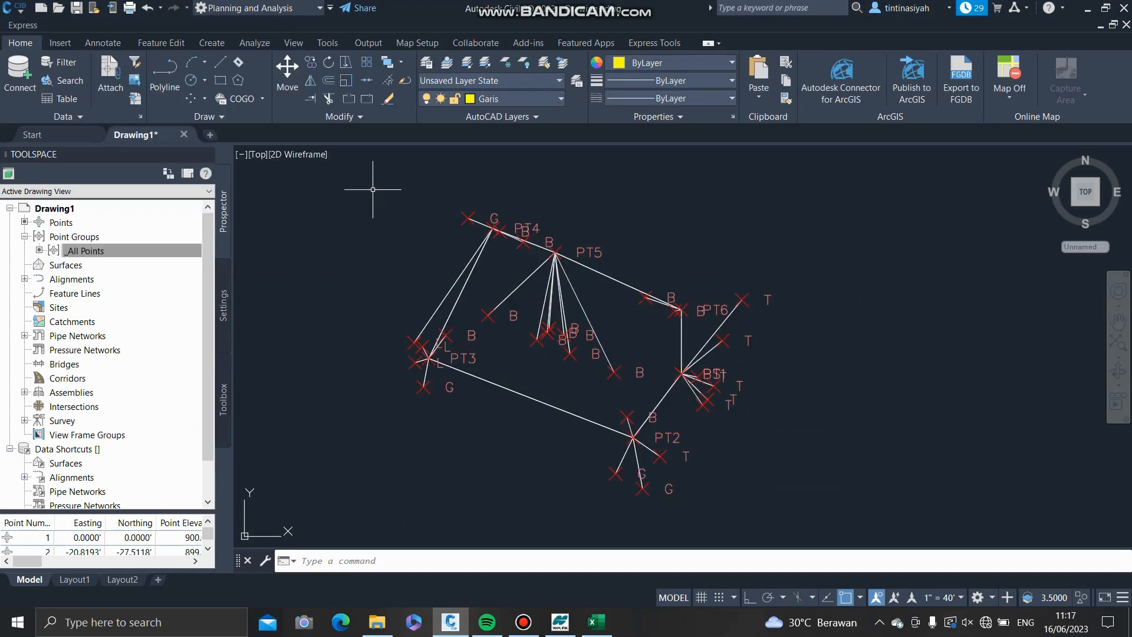
- Start the building outline with a line from the B point between PT4 and PT5 to the B point beside PT4
{"action": "type", "text": "l"}
{"action": "key", "text": "Return"}
{"action": "scroll", "coordinate": [523, 241], "scroll_direction": "up", "scroll_amount": 12}
{"action": "left_click", "coordinate": [537, 270]}
{"action": "scroll", "coordinate": [464, 246], "scroll_direction": "up", "scroll_amount": 5}
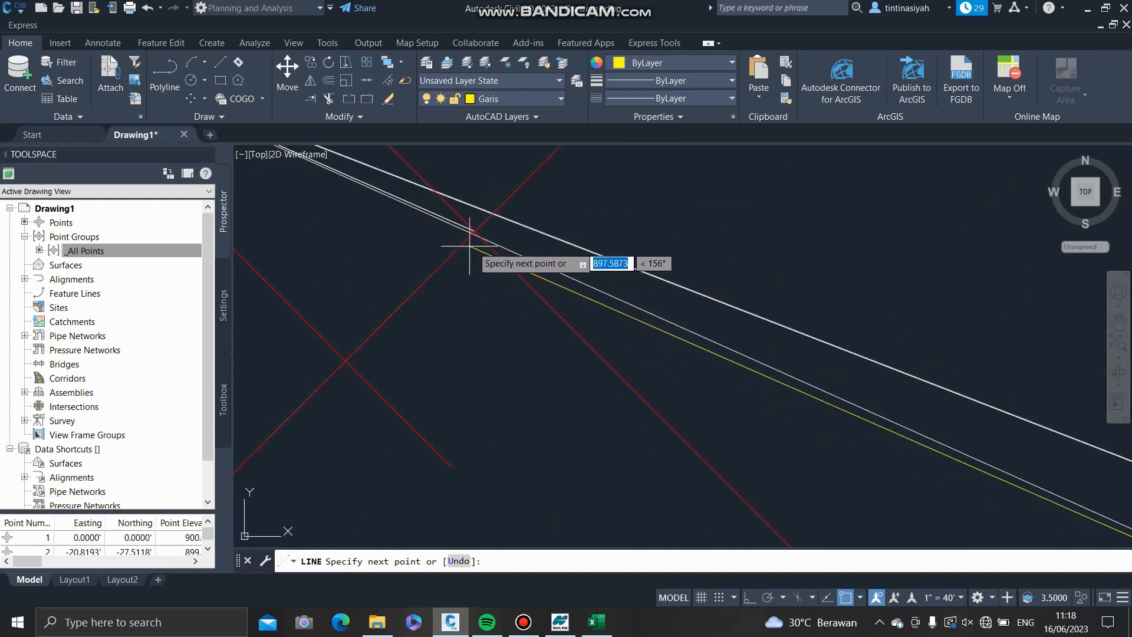
{"action": "scroll", "coordinate": [464, 247], "scroll_direction": "up", "scroll_amount": 3}
{"action": "scroll", "coordinate": [493, 252], "scroll_direction": "down", "scroll_amount": 10}
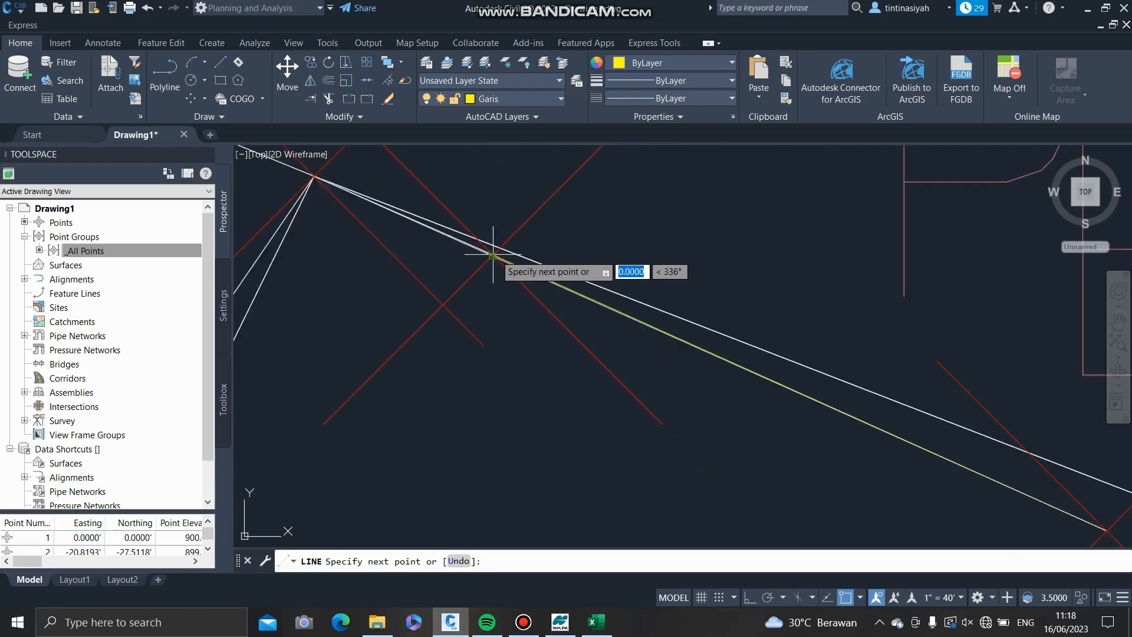
- Continue the outline from the B point beside PT4 through the B points near PT3, PT2 and PT6
{"action": "scroll", "coordinate": [456, 306], "scroll_direction": "up", "scroll_amount": 8}
{"action": "scroll", "coordinate": [456, 307], "scroll_direction": "up", "scroll_amount": 2}
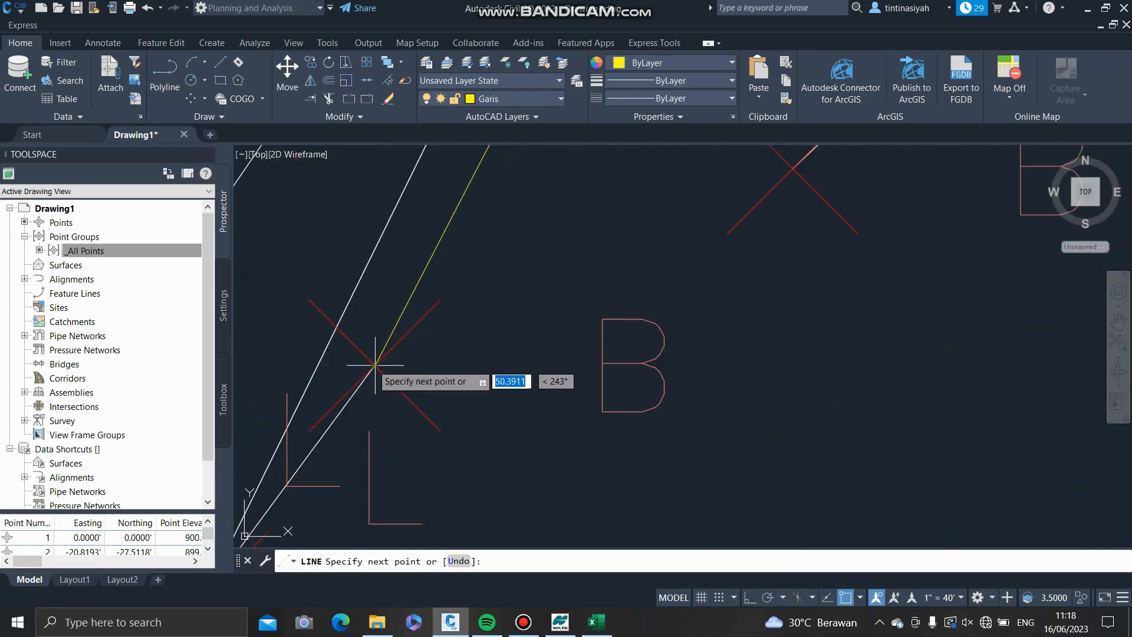
{"action": "left_click", "coordinate": [374, 366]}
{"action": "scroll", "coordinate": [430, 367], "scroll_direction": "down", "scroll_amount": 4}
{"action": "scroll", "coordinate": [480, 353], "scroll_direction": "up", "scroll_amount": 5}
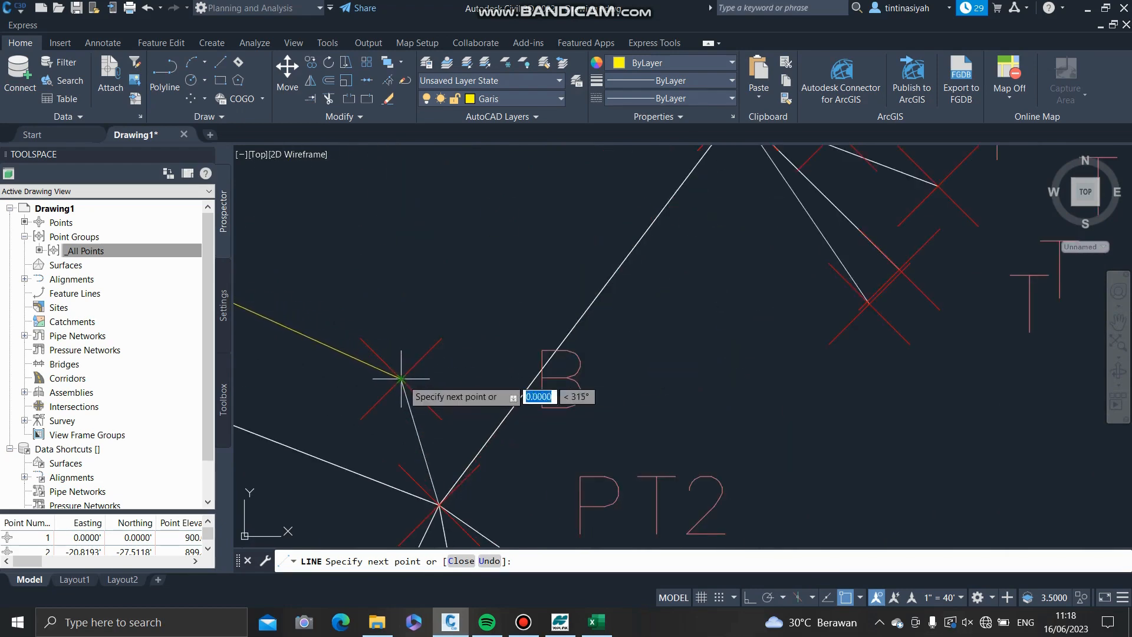
{"action": "left_click", "coordinate": [403, 379]}
{"action": "scroll", "coordinate": [557, 219], "scroll_direction": "down", "scroll_amount": 4}
{"action": "scroll", "coordinate": [584, 265], "scroll_direction": "up", "scroll_amount": 5}
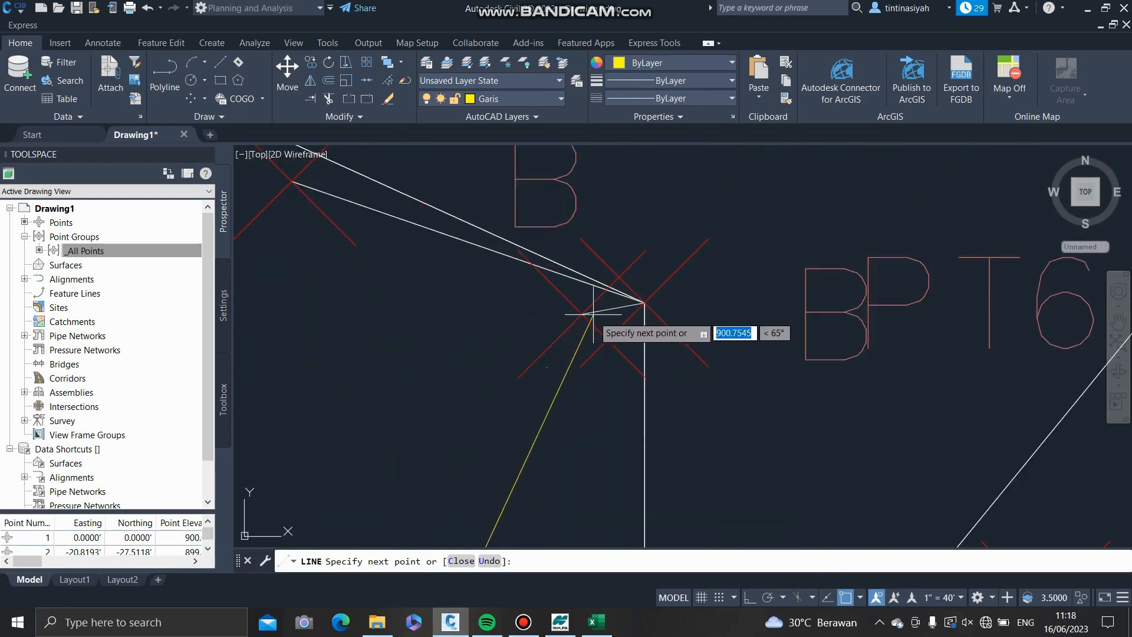
{"action": "left_click", "coordinate": [583, 314]}
- Extend the outline to the B point northwest of PT6 and down through the two southernmost inner B points, ending the line there
{"action": "scroll", "coordinate": [531, 283], "scroll_direction": "up", "scroll_amount": 5}
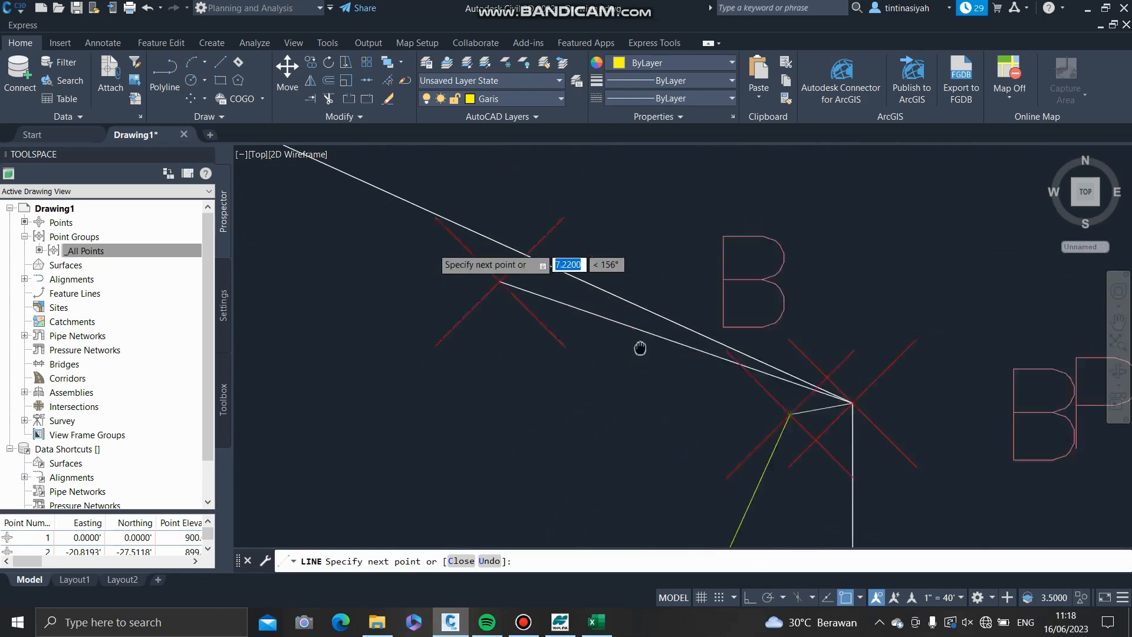
{"action": "scroll", "coordinate": [542, 273], "scroll_direction": "down", "scroll_amount": 5}
{"action": "scroll", "coordinate": [549, 361], "scroll_direction": "up", "scroll_amount": 5}
{"action": "left_click", "coordinate": [549, 361]}
{"action": "scroll", "coordinate": [462, 313], "scroll_direction": "down", "scroll_amount": 3}
{"action": "scroll", "coordinate": [455, 336], "scroll_direction": "up", "scroll_amount": 3}
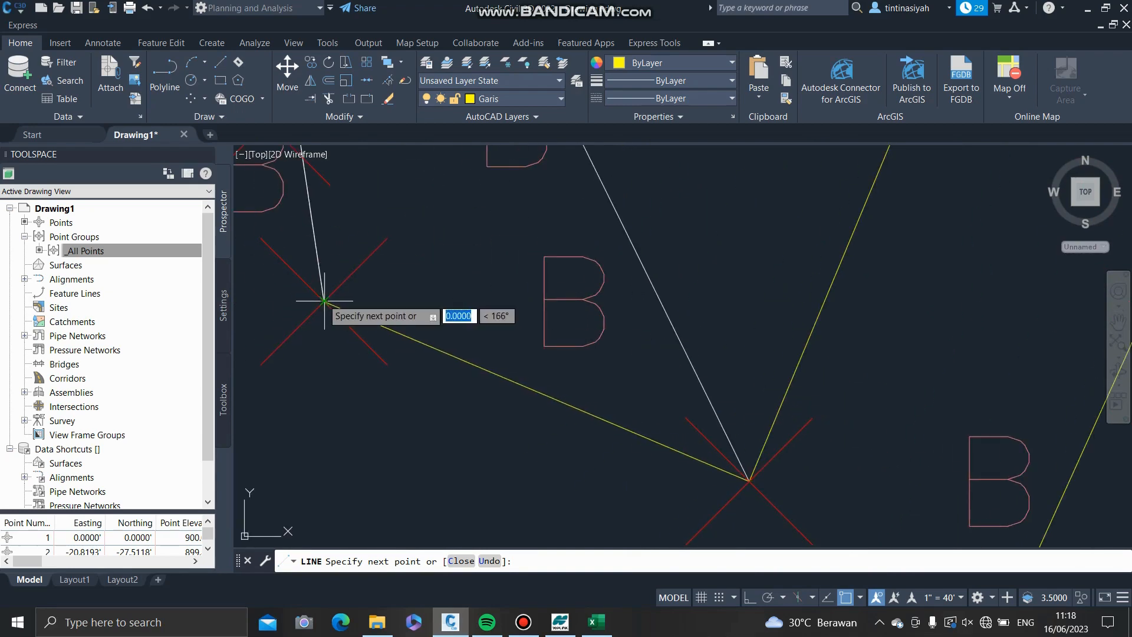
{"action": "key", "text": "Escape"}
- Draw a line from the B point between PT4 and PT5 to the westernmost inner B point and on to the neighbouring B point
{"action": "scroll", "coordinate": [475, 316], "scroll_direction": "down", "scroll_amount": 4}
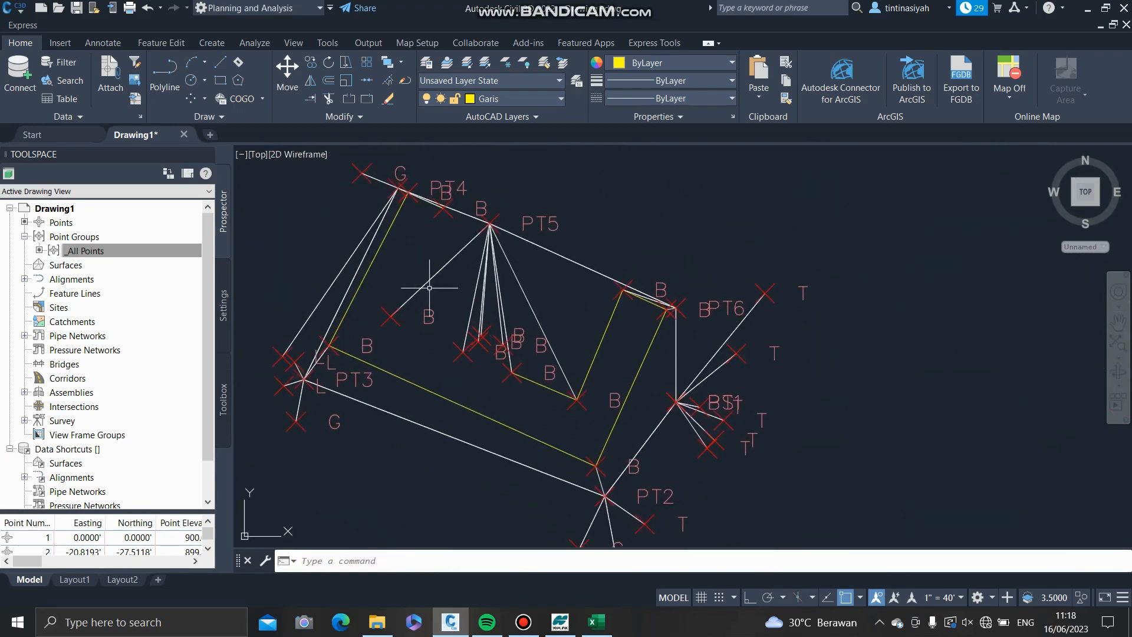
{"action": "key", "text": "Return"}
{"action": "scroll", "coordinate": [440, 231], "scroll_direction": "up", "scroll_amount": 4}
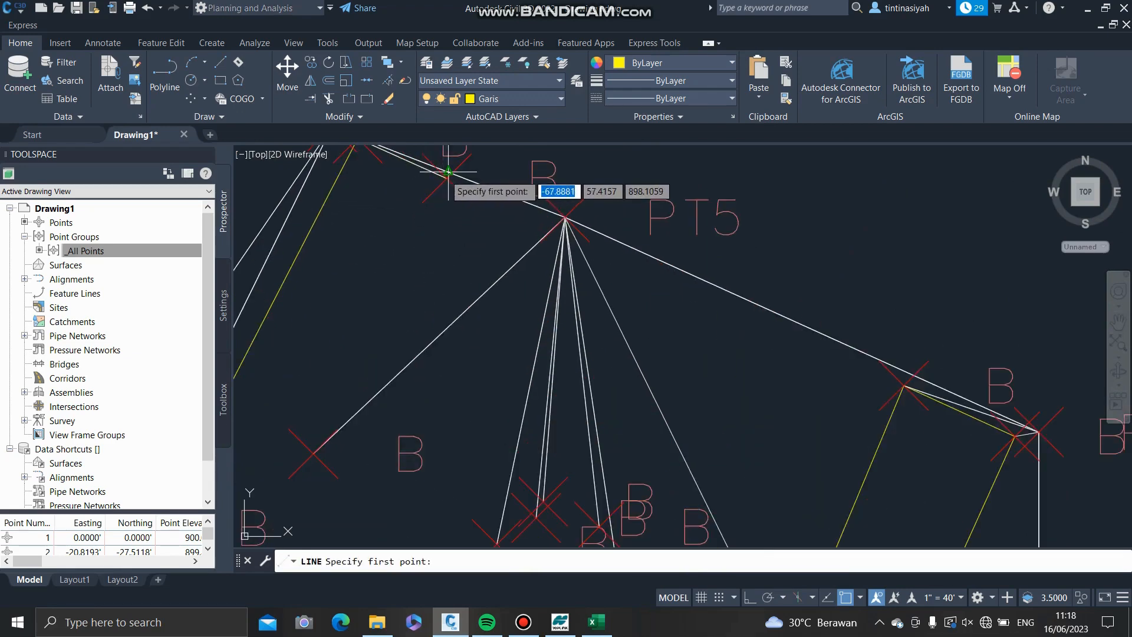
{"action": "left_click", "coordinate": [447, 178]}
{"action": "scroll", "coordinate": [405, 329], "scroll_direction": "up", "scroll_amount": 3}
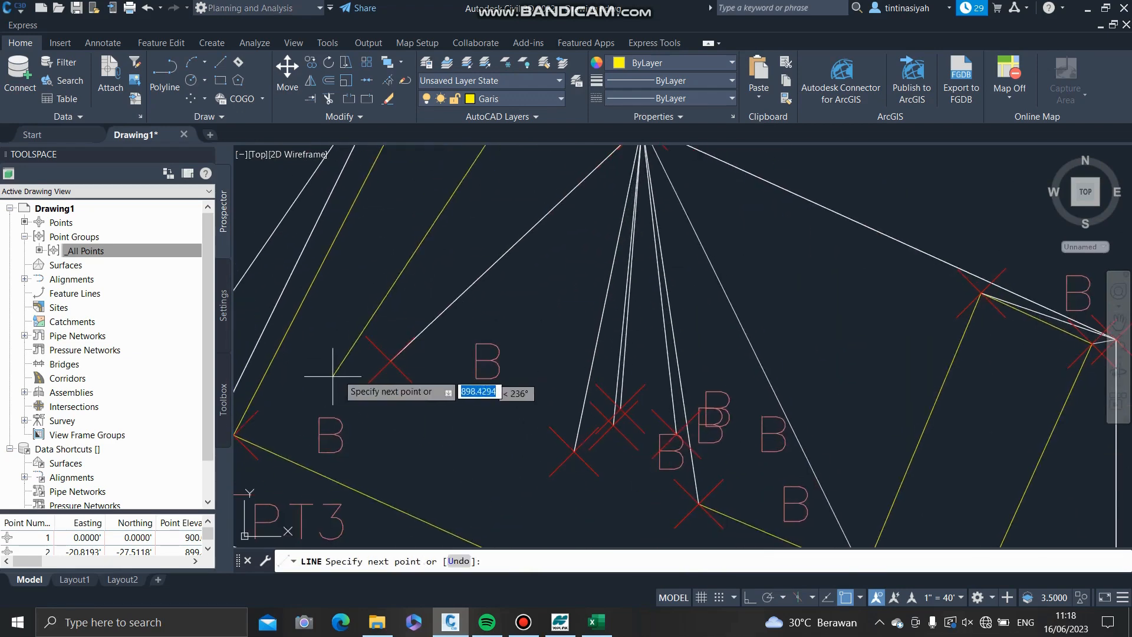
{"action": "left_click", "coordinate": [405, 355]}
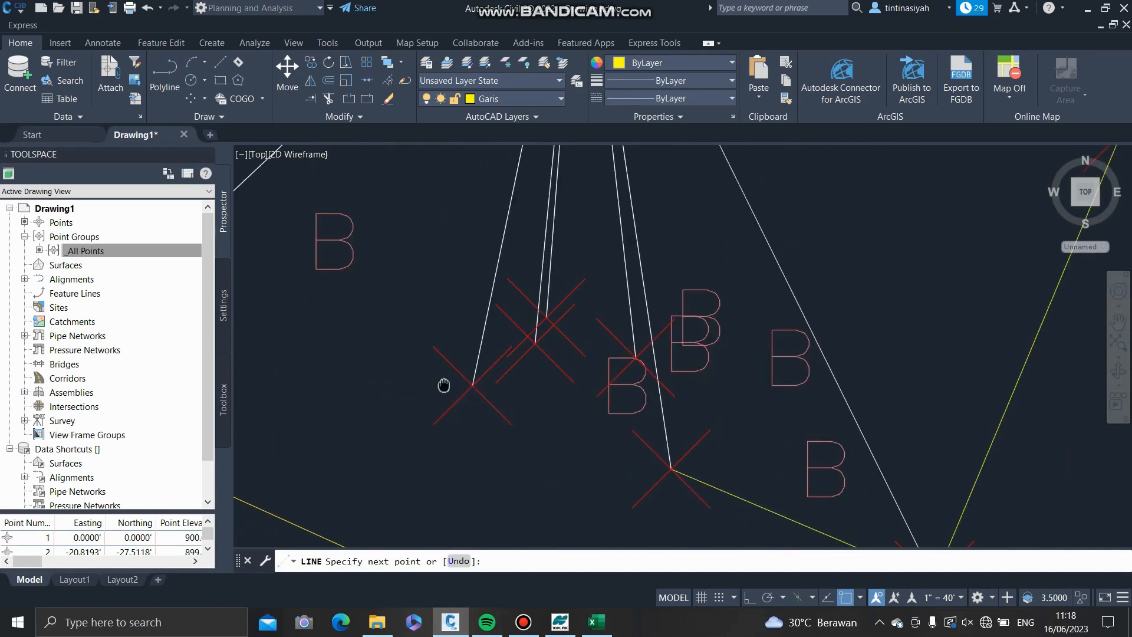
{"action": "left_click", "coordinate": [473, 385]}
{"action": "key", "text": "Escape"}
- Draw a line joining the two closely spaced inner B points and continue it to the next B point to the east
{"action": "type", "text": "l"}
{"action": "key", "text": "Return"}
{"action": "scroll", "coordinate": [531, 354], "scroll_direction": "up", "scroll_amount": 3}
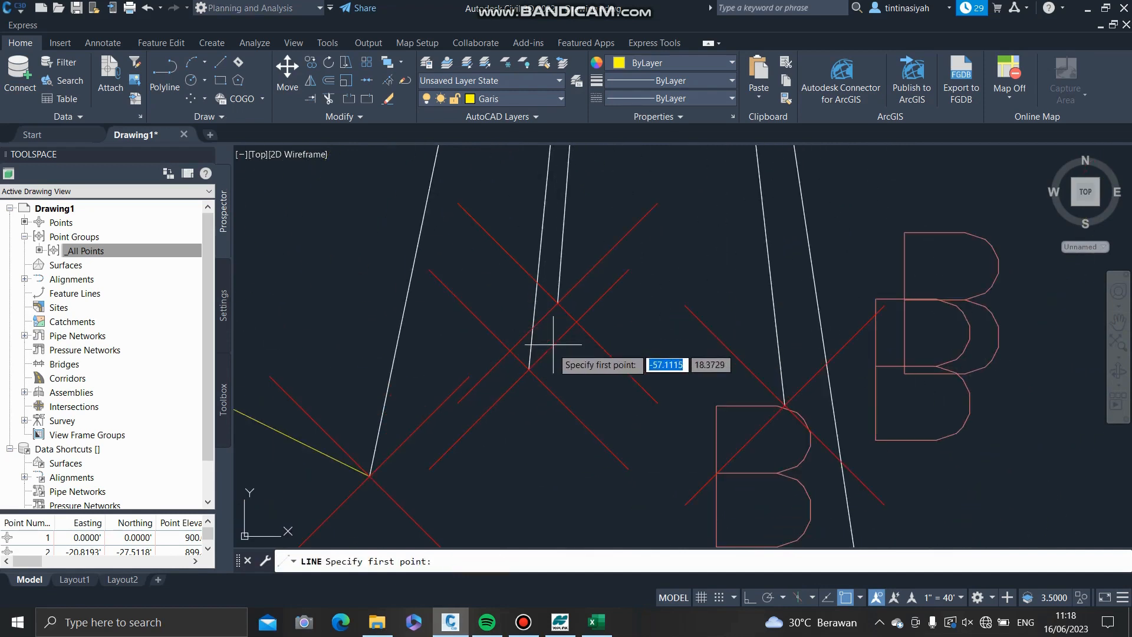
{"action": "left_click", "coordinate": [530, 371]}
{"action": "left_click", "coordinate": [558, 303]}
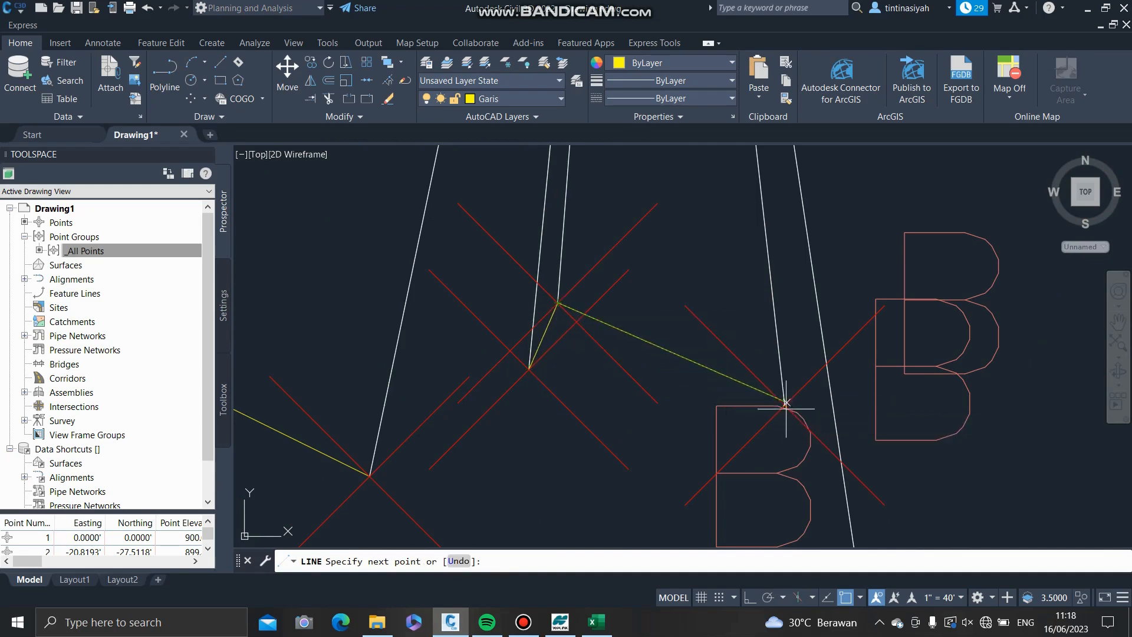
{"action": "scroll", "coordinate": [786, 403], "scroll_direction": "up", "scroll_amount": 3}
{"action": "left_click", "coordinate": [778, 384]}
{"action": "key", "text": "Return"}
- Copy the short line between the two closely spaced inner B points to the inner B point east of them
{"action": "scroll", "coordinate": [791, 395], "scroll_direction": "down", "scroll_amount": 3}
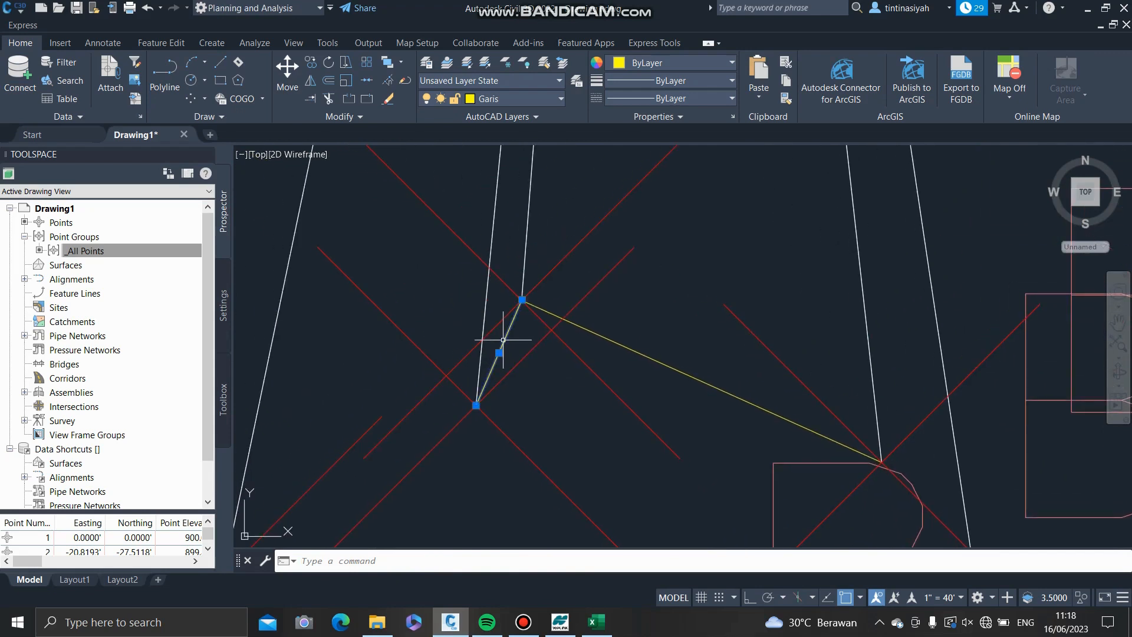
{"action": "key", "text": "Return"}
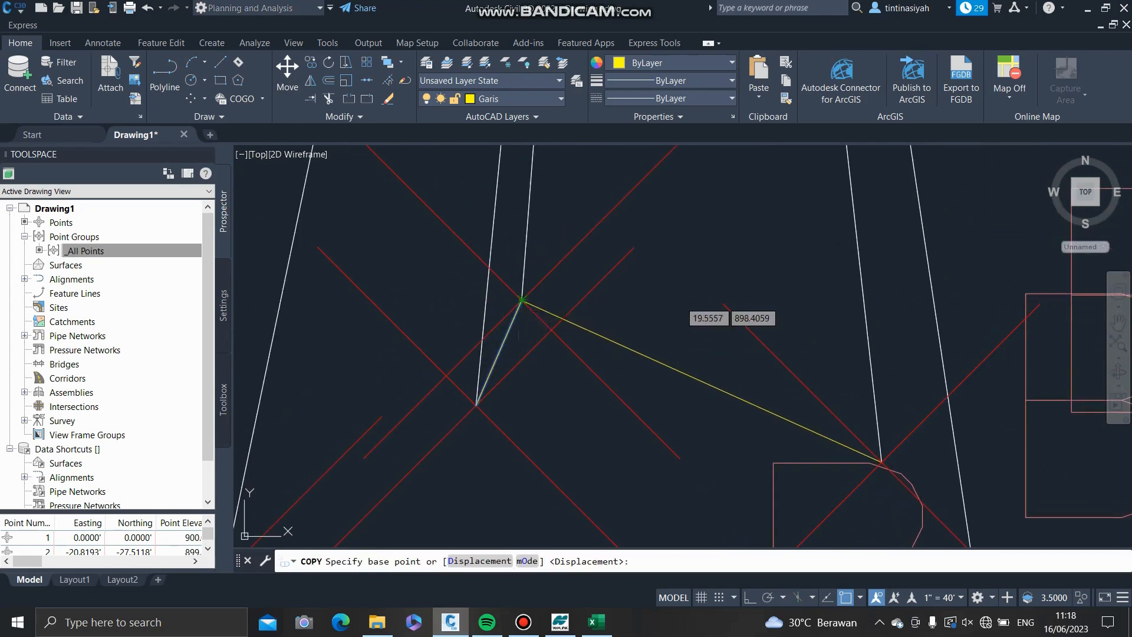
{"action": "left_click", "coordinate": [521, 299]}
{"action": "left_click", "coordinate": [669, 354]}
{"action": "key", "text": "Return"}
- Copy the long line between the inner B points to the southern point of the closely spaced pair, closing the parallelogram
{"action": "scroll", "coordinate": [568, 356], "scroll_direction": "down", "scroll_amount": 5}
{"action": "left_click", "coordinate": [512, 314]}
{"action": "key", "text": "Escape"}
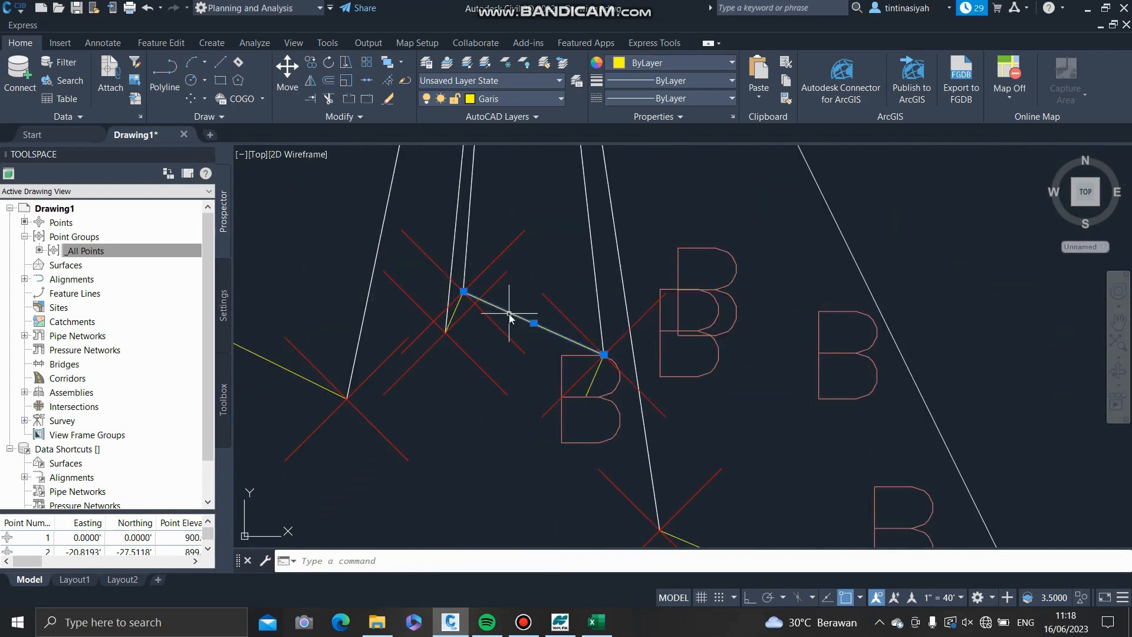
{"action": "type", "text": "co"}
{"action": "key", "text": "Return"}
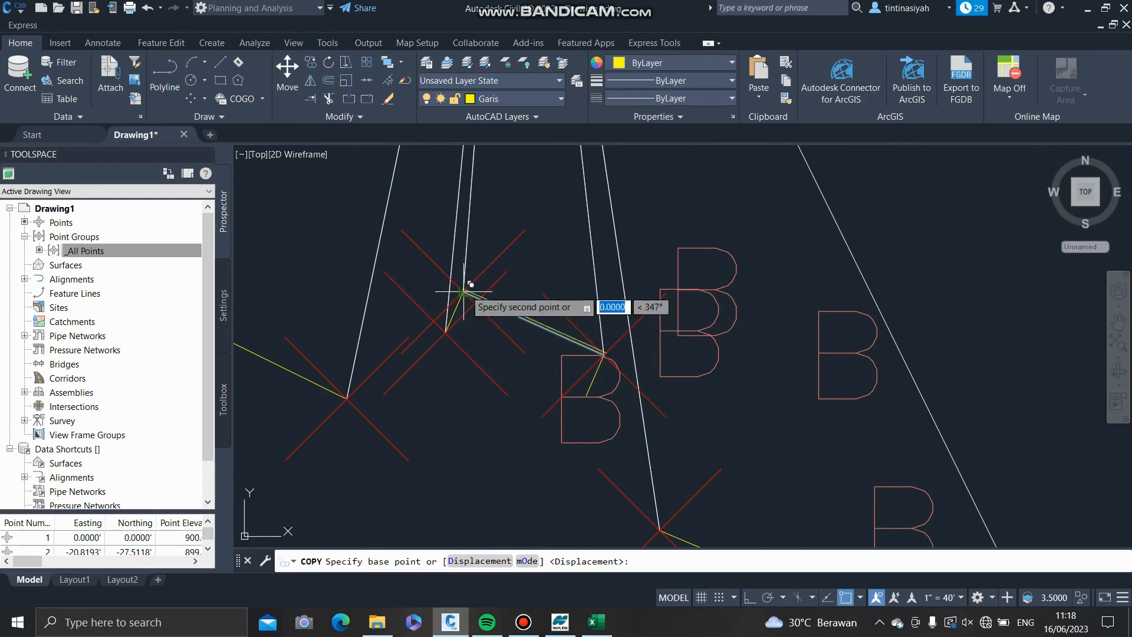
{"action": "left_click", "coordinate": [463, 292]}
{"action": "key", "text": "Escape"}
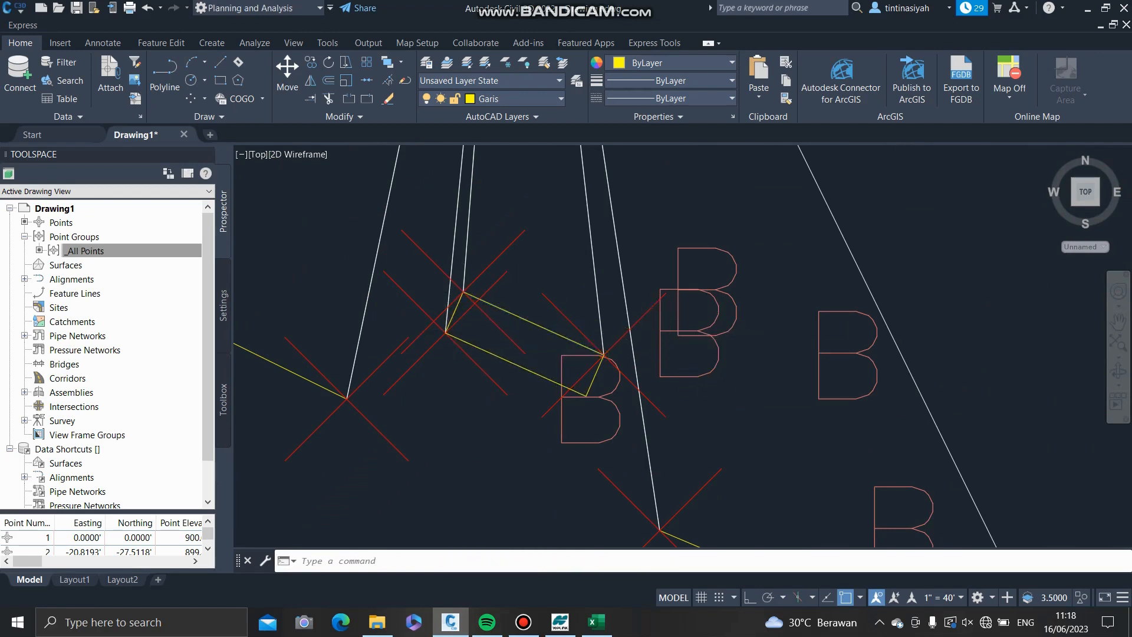
- Draw a line joining the two B points on the inner outline just south of the small parallelogram
{"action": "scroll", "coordinate": [619, 346], "scroll_direction": "down", "scroll_amount": 2}
{"action": "type", "text": "l"}
{"action": "key", "text": "Return"}
{"action": "left_click", "coordinate": [449, 379]}
{"action": "left_click", "coordinate": [645, 463]}
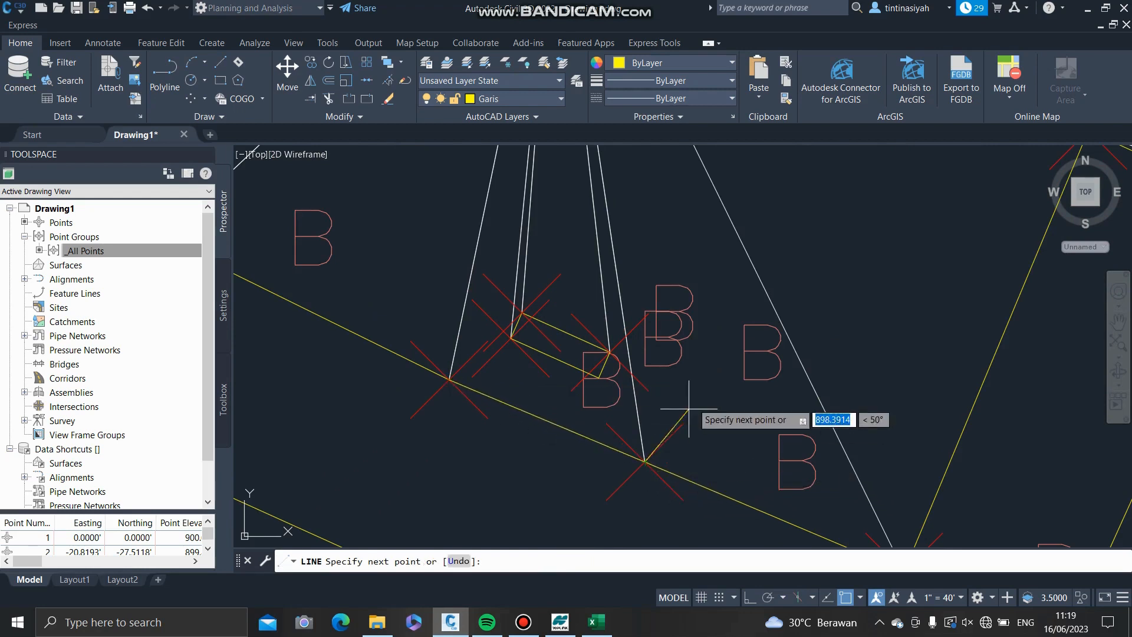
{"action": "key", "text": "Escape"}
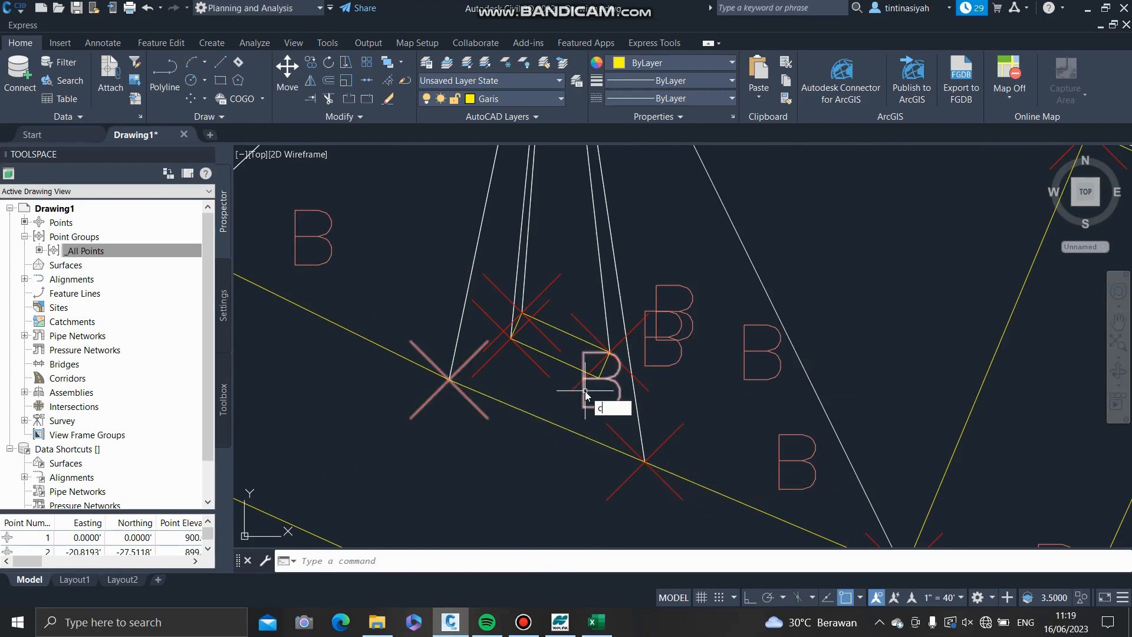
- Copy the parallelogram's short western side from its northern end onto both southern corners of the parallelogram
{"action": "type", "text": "co"}
{"action": "key", "text": "Return"}
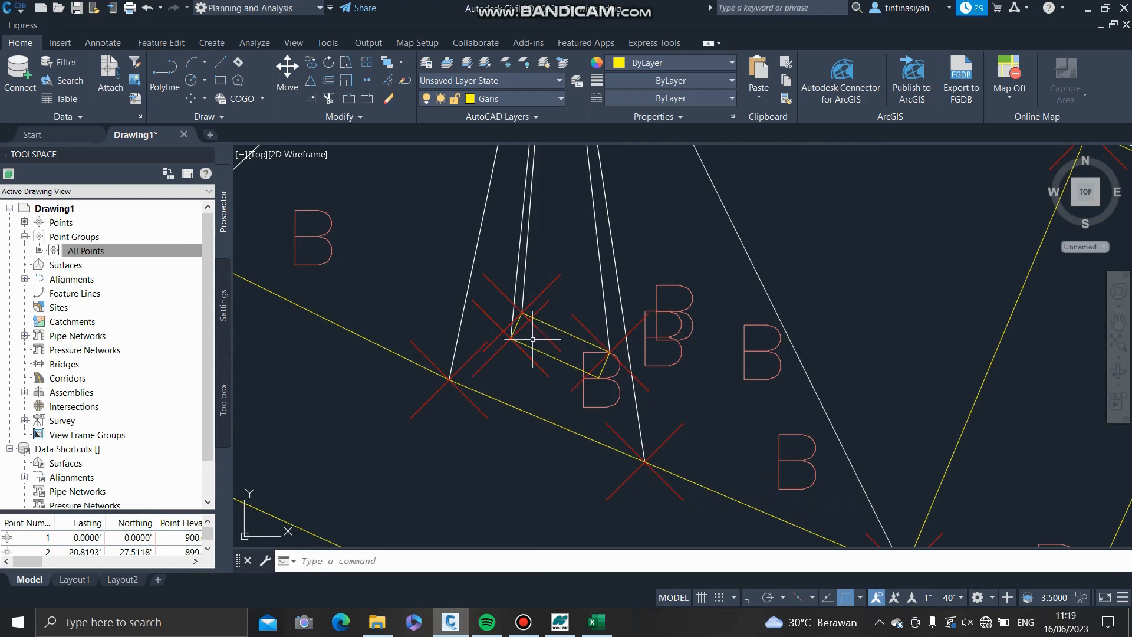
{"action": "key", "text": "Return"}
{"action": "scroll", "coordinate": [516, 325], "scroll_direction": "up", "scroll_amount": 3}
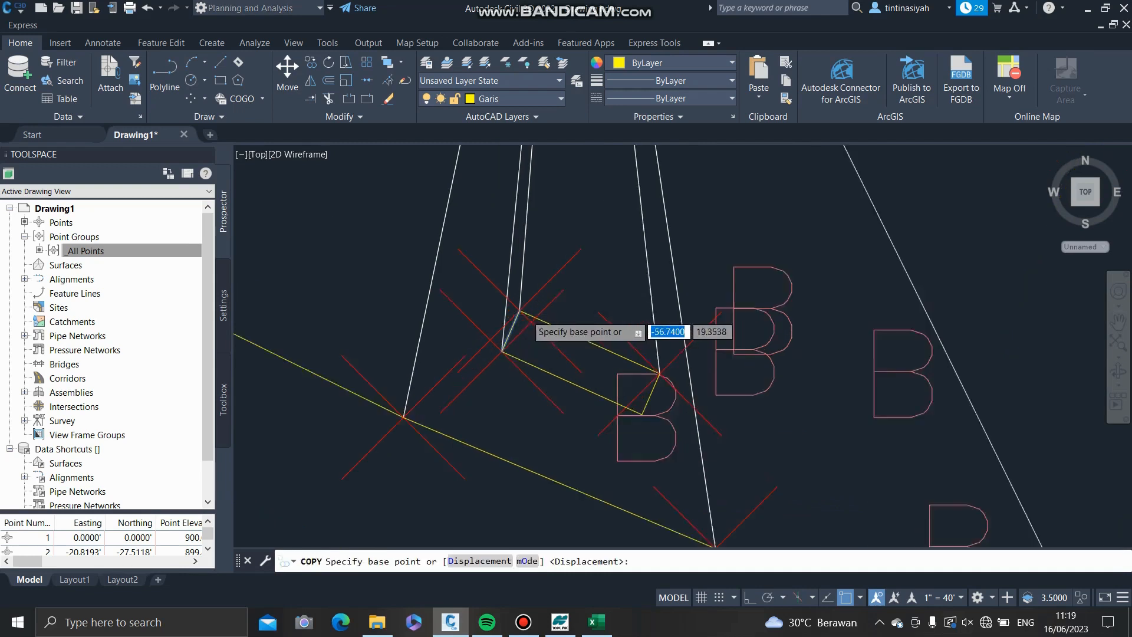
{"action": "left_click", "coordinate": [516, 308]}
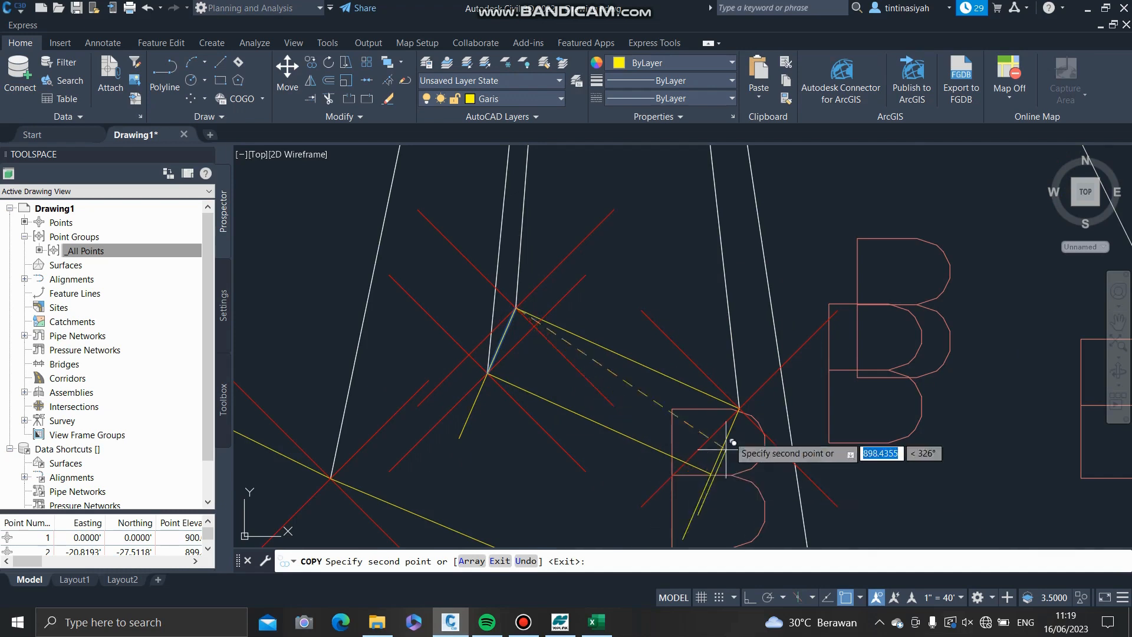
{"action": "left_click", "coordinate": [713, 471]}
{"action": "key", "text": "Escape"}
- Extend the two copied short lines south to meet the inner outline
{"action": "scroll", "coordinate": [746, 382], "scroll_direction": "down", "scroll_amount": 2}
{"action": "type", "text": "ex"}
{"action": "key", "text": "Return"}
{"action": "left_click", "coordinate": [571, 410]}
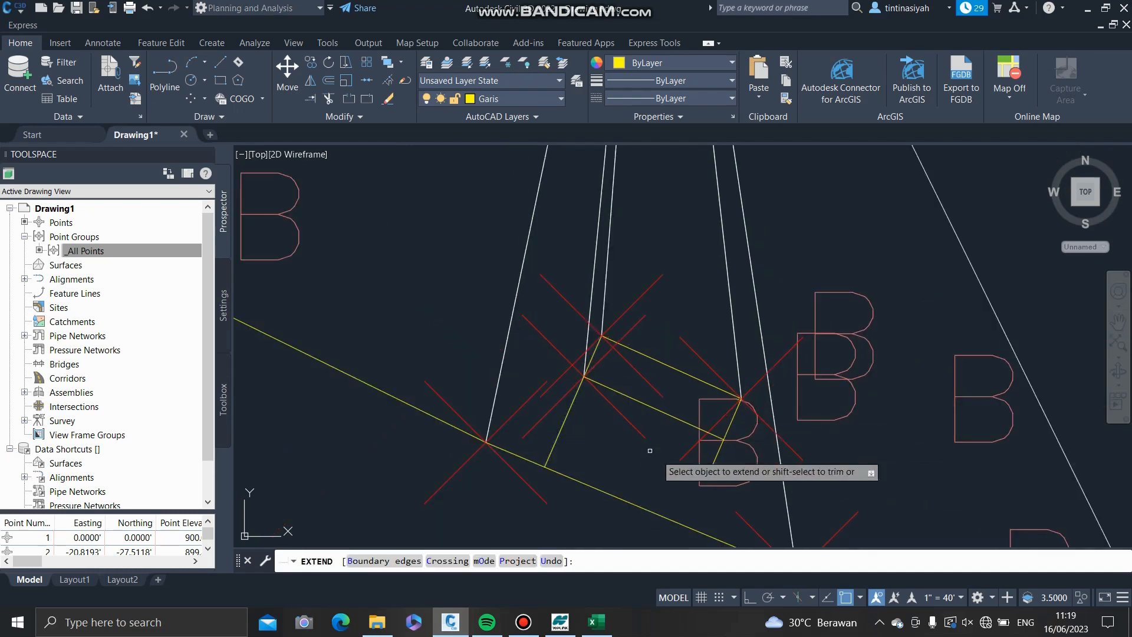
{"action": "left_click", "coordinate": [710, 468]}
{"action": "key", "text": "Escape"}
- Draw a line from the northernmost T point east of PT6 through the T point below it to the T point beside BS1
{"action": "scroll", "coordinate": [714, 394], "scroll_direction": "down", "scroll_amount": 3}
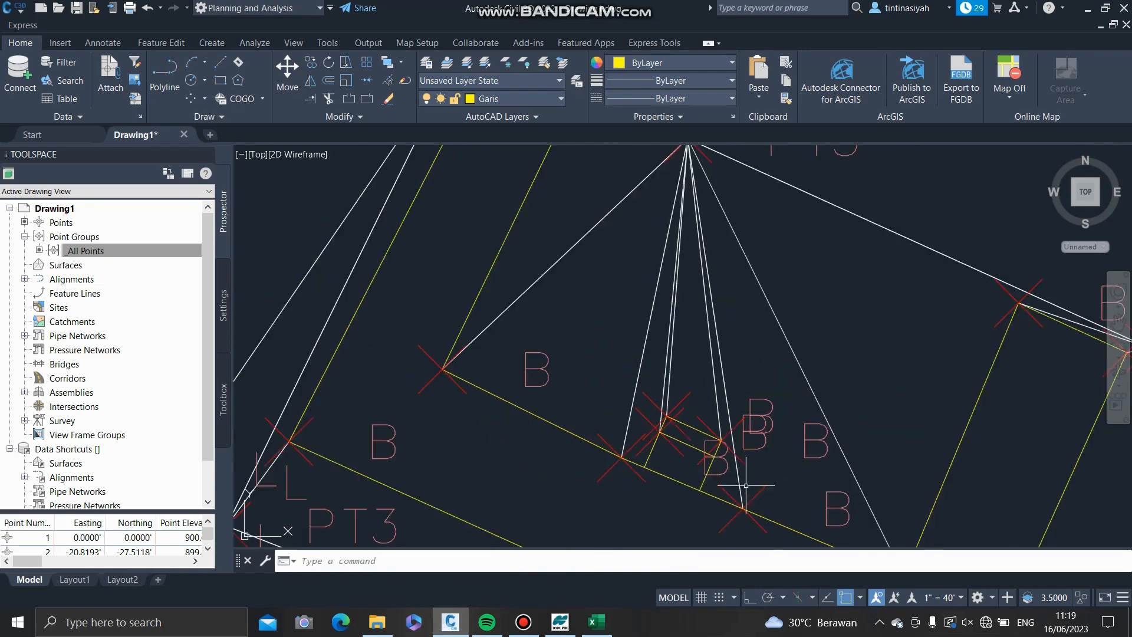
{"action": "scroll", "coordinate": [714, 394], "scroll_direction": "down", "scroll_amount": 3}
{"action": "left_click_drag", "start_coordinate": [673, 397], "coordinate": [608, 319]}
{"action": "left_click_drag", "start_coordinate": [861, 421], "coordinate": [810, 407]}
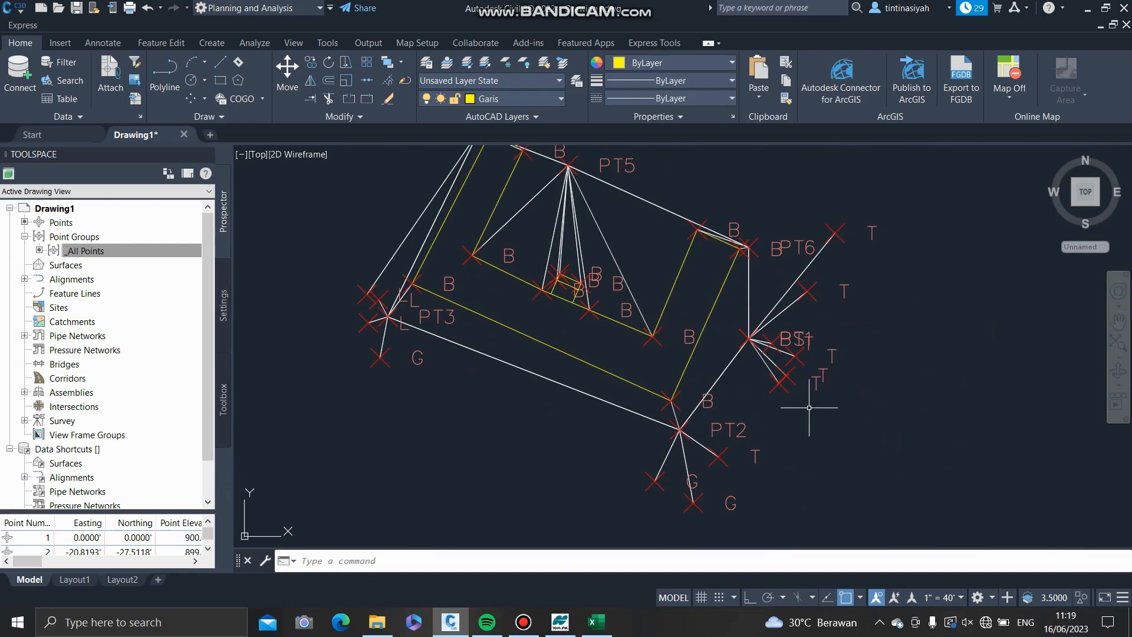
{"action": "type", "text": "l"}
{"action": "key", "text": "Return"}
{"action": "scroll", "coordinate": [841, 207], "scroll_direction": "up", "scroll_amount": 4}
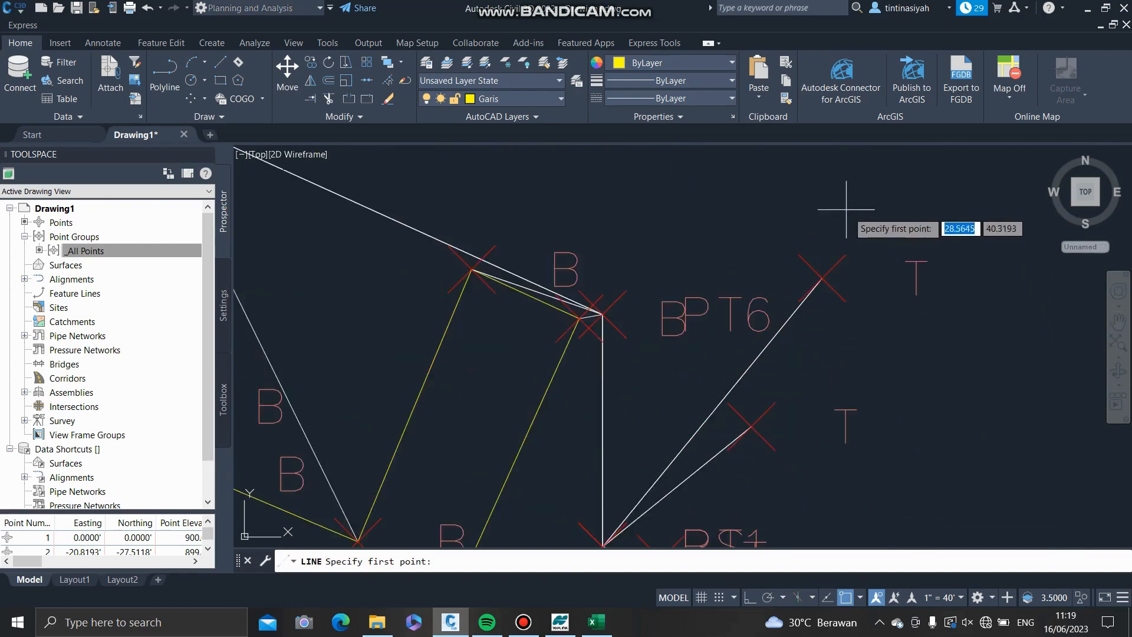
{"action": "left_click", "coordinate": [822, 277]}
{"action": "scroll", "coordinate": [814, 330], "scroll_direction": "down", "scroll_amount": 4}
{"action": "scroll", "coordinate": [802, 348], "scroll_direction": "up", "scroll_amount": 6}
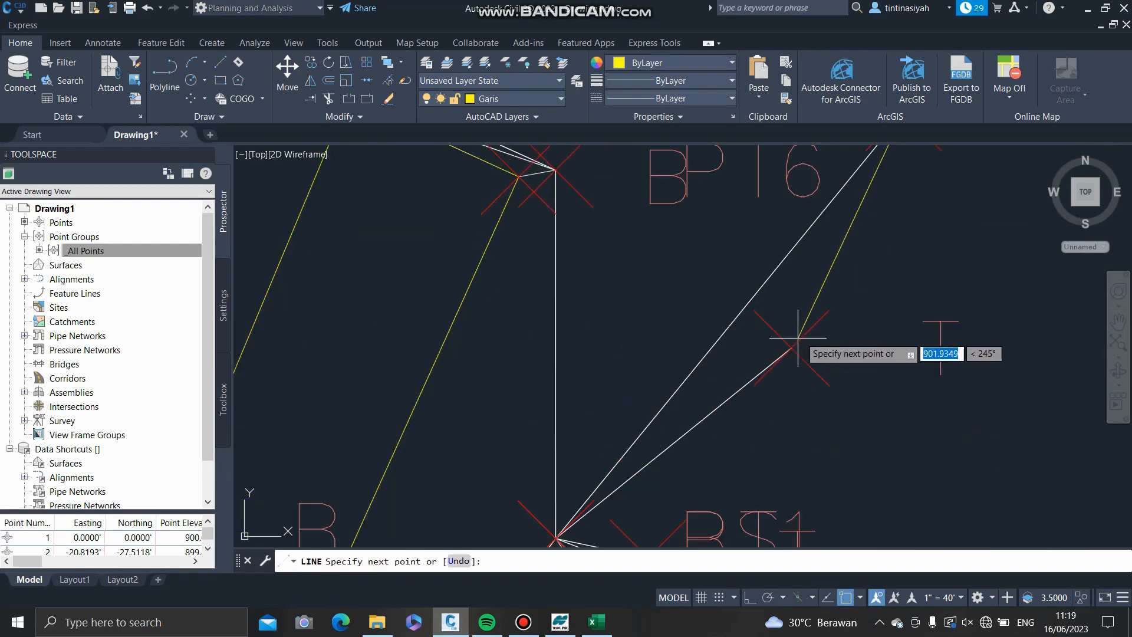
{"action": "scroll", "coordinate": [791, 346], "scroll_direction": "down", "scroll_amount": 2}
{"action": "left_click_drag", "start_coordinate": [791, 346], "coordinate": [737, 247]}
{"action": "scroll", "coordinate": [652, 344], "scroll_direction": "up", "scroll_amount": 2}
{"action": "scroll", "coordinate": [651, 344], "scroll_direction": "up", "scroll_amount": 3}
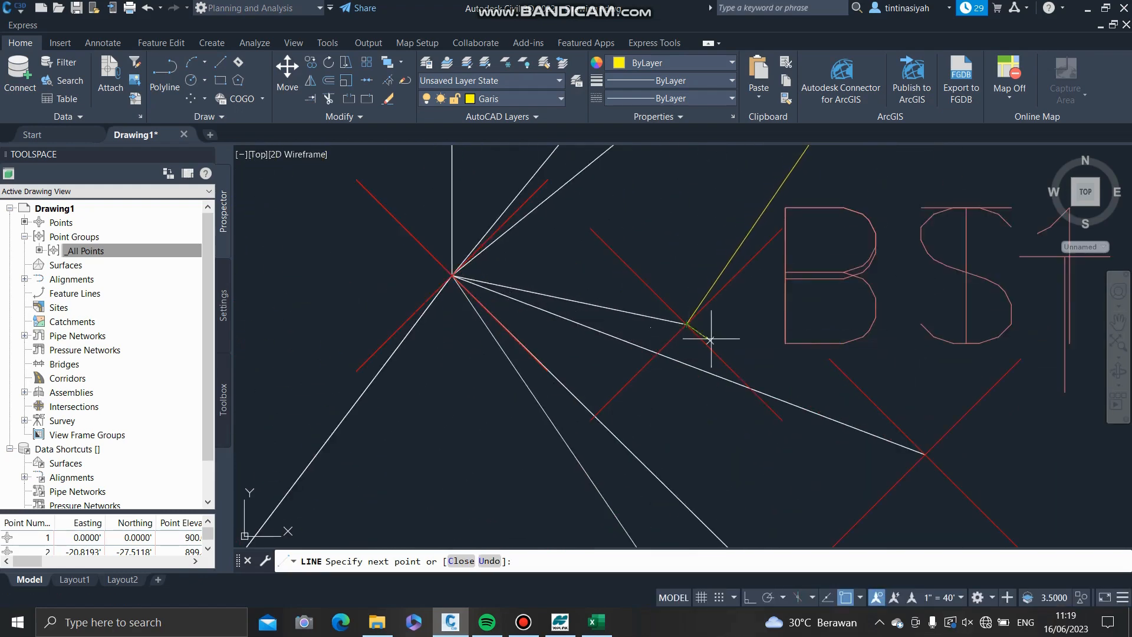
- Continue the line through the three T points southeast of BS1
{"action": "left_click", "coordinate": [924, 454]}
{"action": "scroll", "coordinate": [924, 454], "scroll_direction": "down", "scroll_amount": 3}
{"action": "left_click_drag", "start_coordinate": [924, 460], "coordinate": [835, 361]}
{"action": "scroll", "coordinate": [822, 404], "scroll_direction": "up", "scroll_amount": 4}
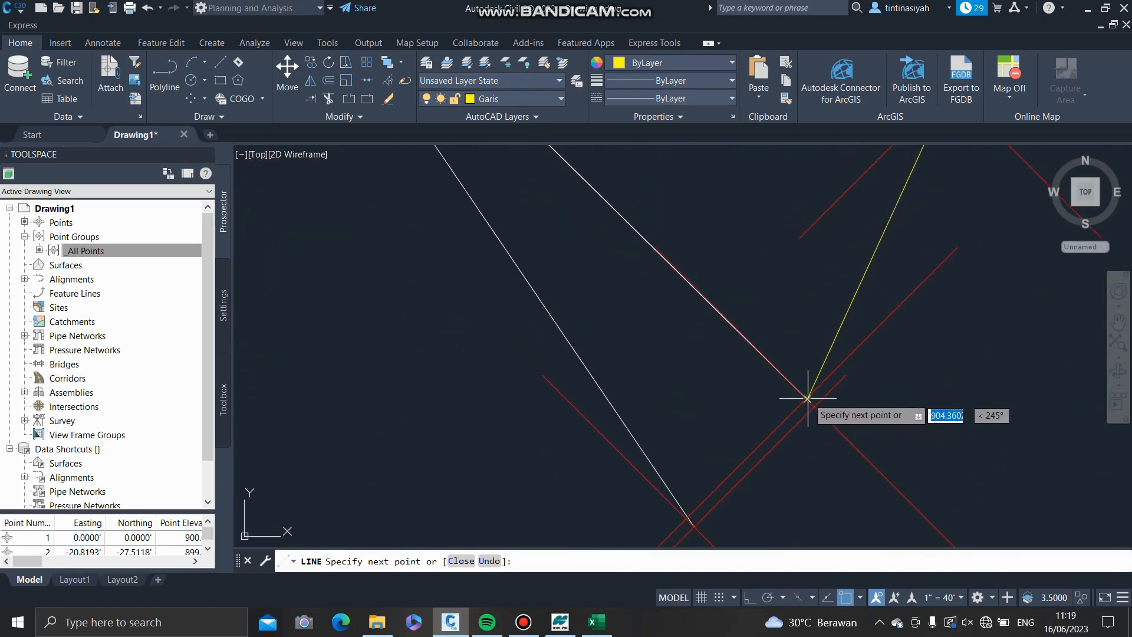
{"action": "scroll", "coordinate": [767, 468], "scroll_direction": "up", "scroll_amount": 2}
{"action": "scroll", "coordinate": [770, 470], "scroll_direction": "up", "scroll_amount": 2}
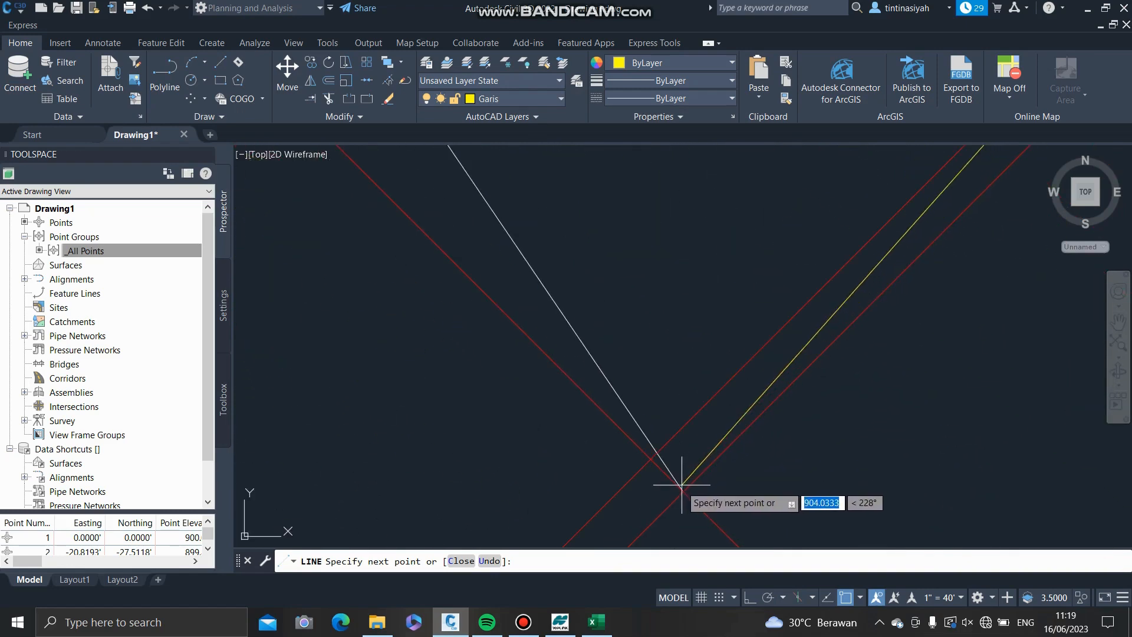
{"action": "scroll", "coordinate": [685, 491], "scroll_direction": "down", "scroll_amount": 4}
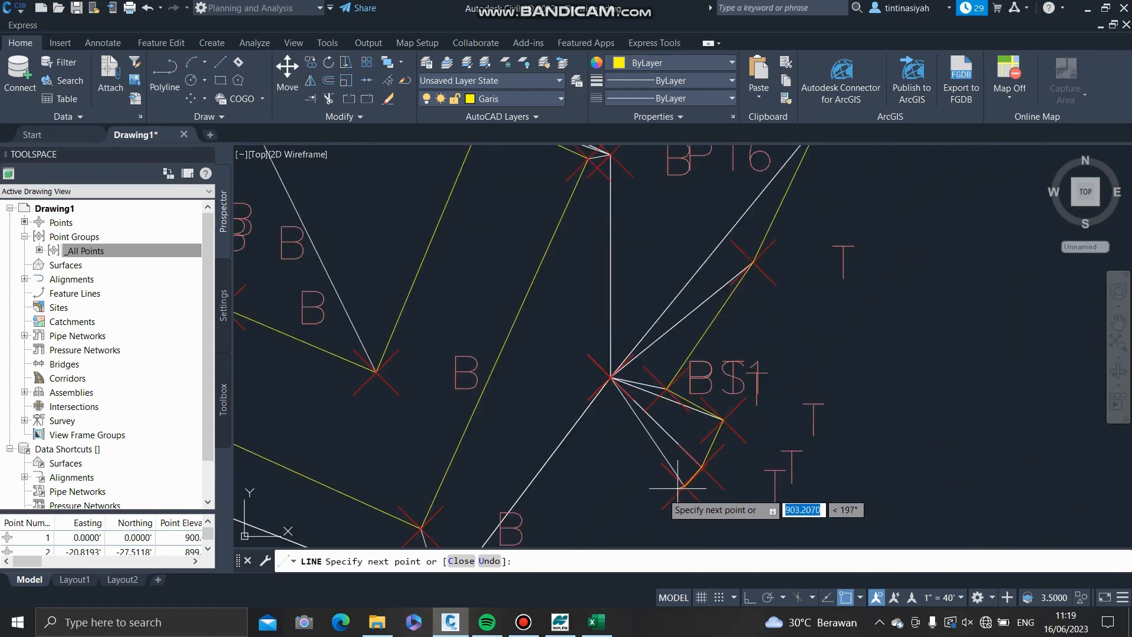
- Continue the line through the T point beside PT2, the two G points south of it and the G point below PT3, ending it there
{"action": "scroll", "coordinate": [705, 395], "scroll_direction": "up", "scroll_amount": 4}
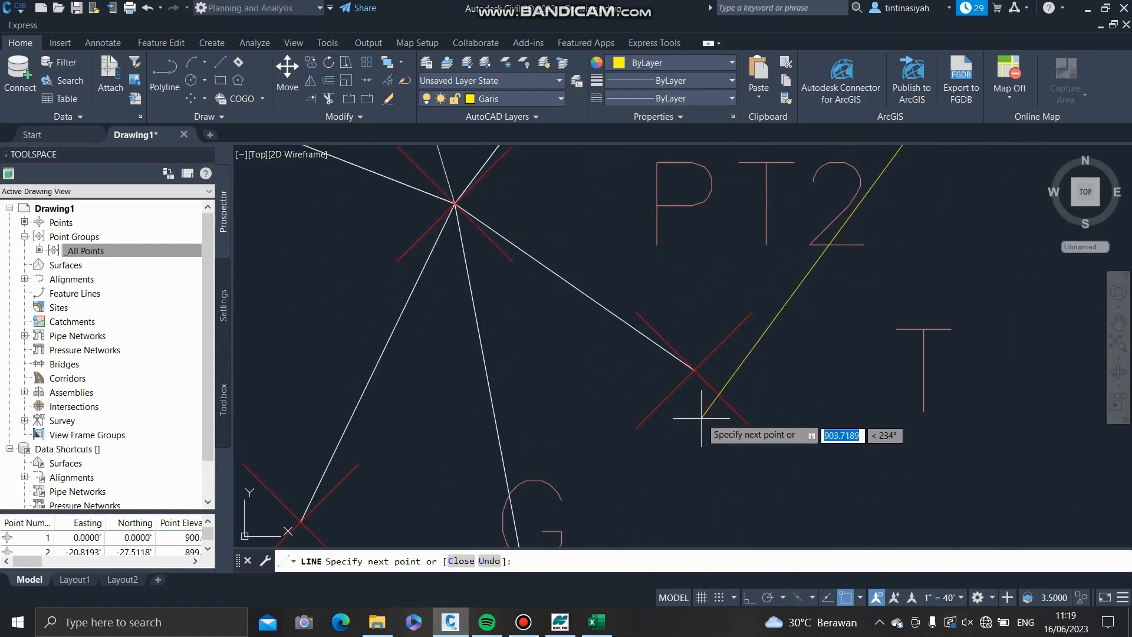
{"action": "scroll", "coordinate": [695, 370], "scroll_direction": "down", "scroll_amount": 4}
{"action": "scroll", "coordinate": [678, 395], "scroll_direction": "up", "scroll_amount": 3}
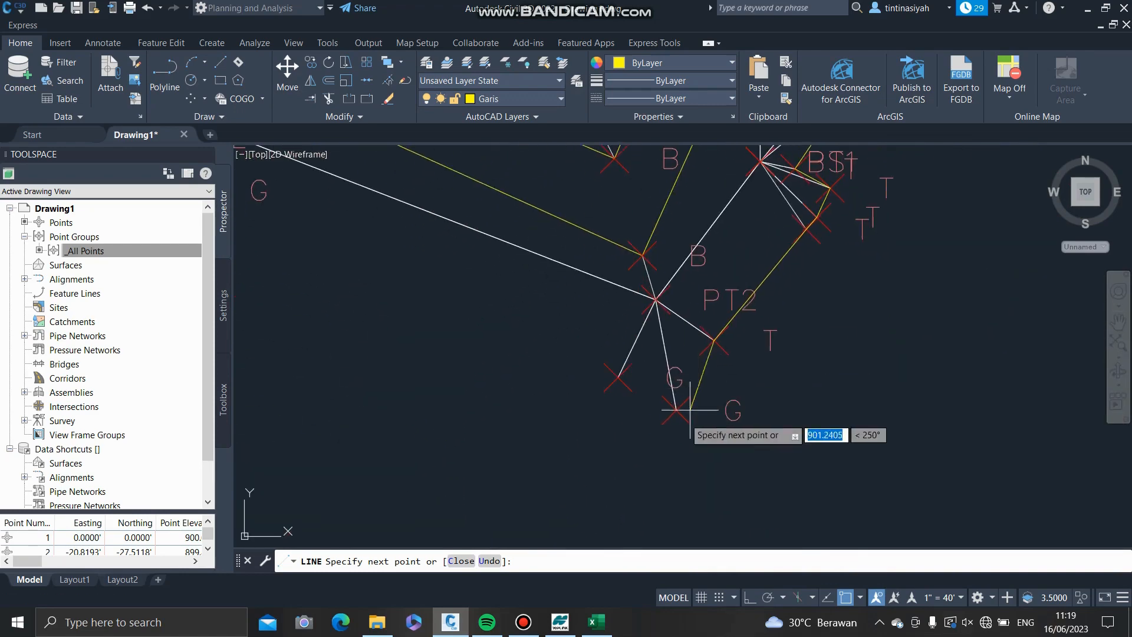
{"action": "left_click", "coordinate": [668, 390]}
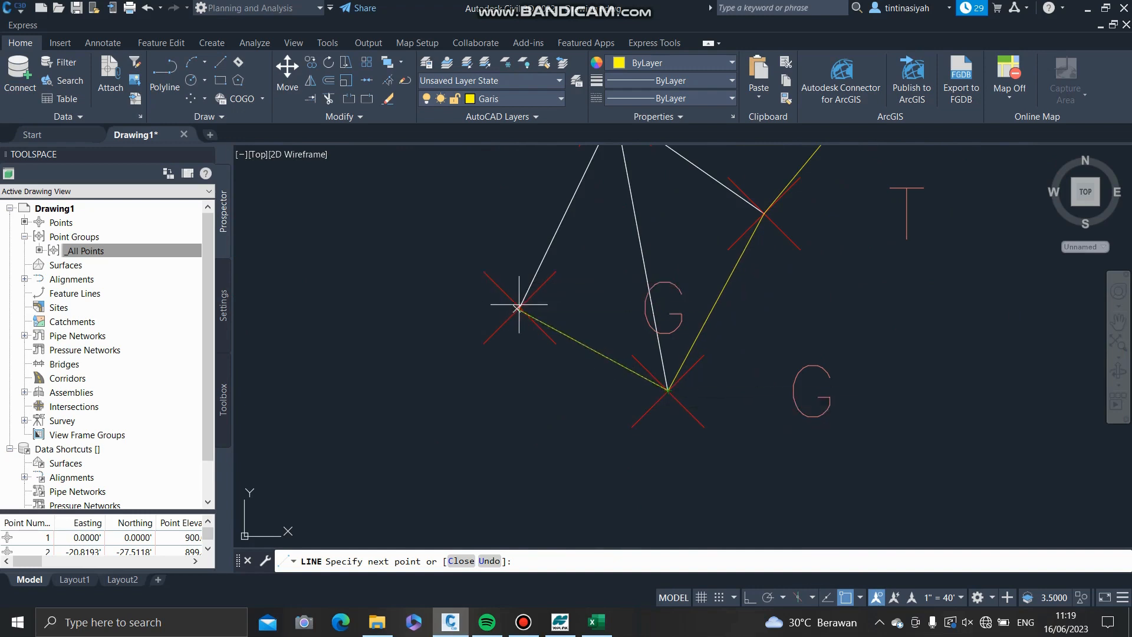
{"action": "scroll", "coordinate": [524, 306], "scroll_direction": "down", "scroll_amount": 4}
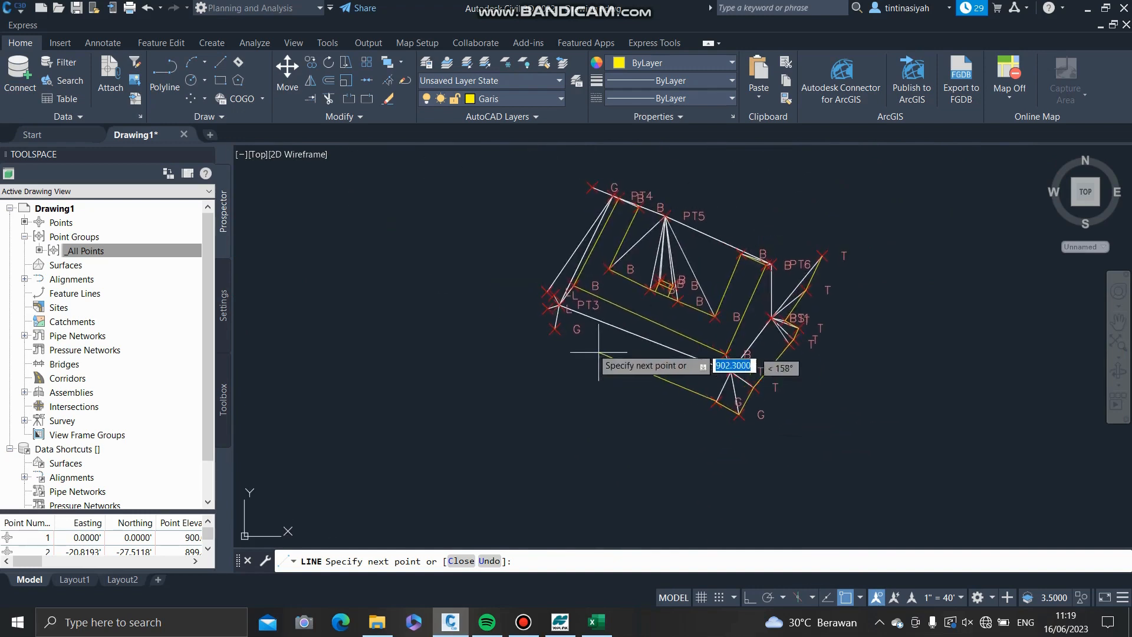
{"action": "scroll", "coordinate": [537, 324], "scroll_direction": "up", "scroll_amount": 4}
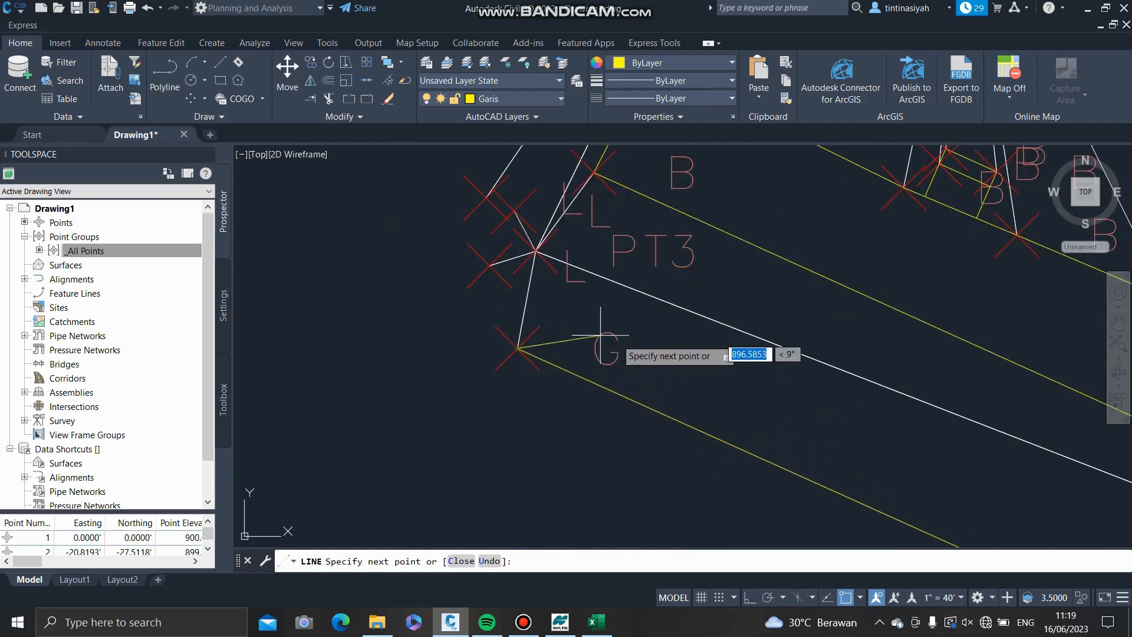
{"action": "key", "text": "Escape"}
- Draw a line from the G point northwest of PT4 through the three L points west of PT3 and end it
{"action": "scroll", "coordinate": [585, 333], "scroll_direction": "down", "scroll_amount": 6}
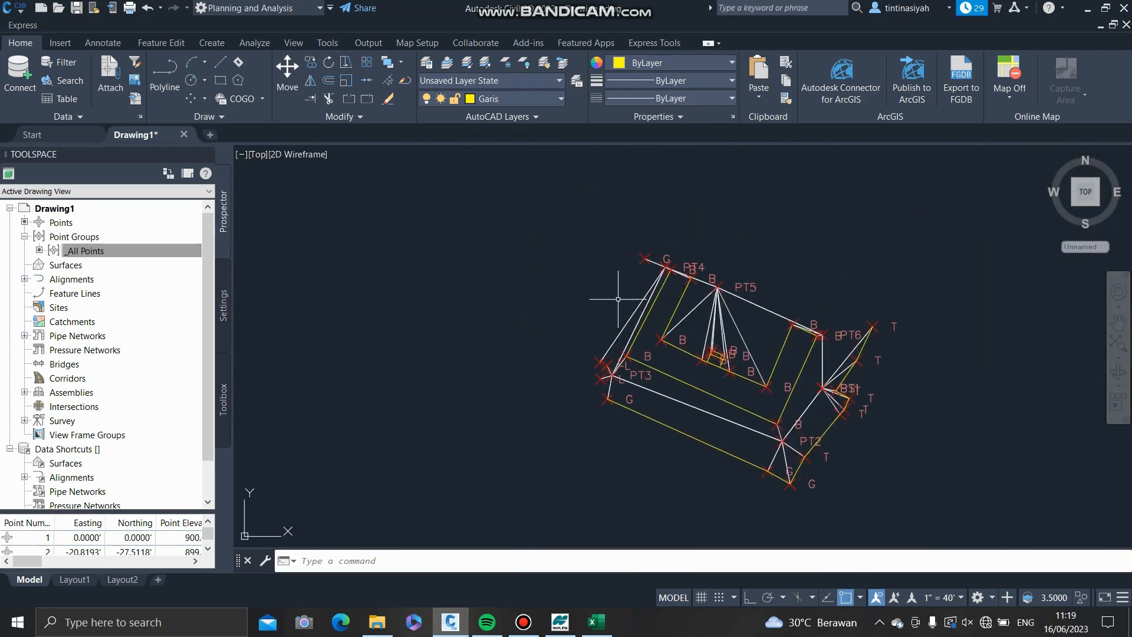
{"action": "type", "text": "l"}
{"action": "key", "text": "Return"}
{"action": "scroll", "coordinate": [669, 275], "scroll_direction": "up", "scroll_amount": 5}
{"action": "left_click", "coordinate": [654, 212]}
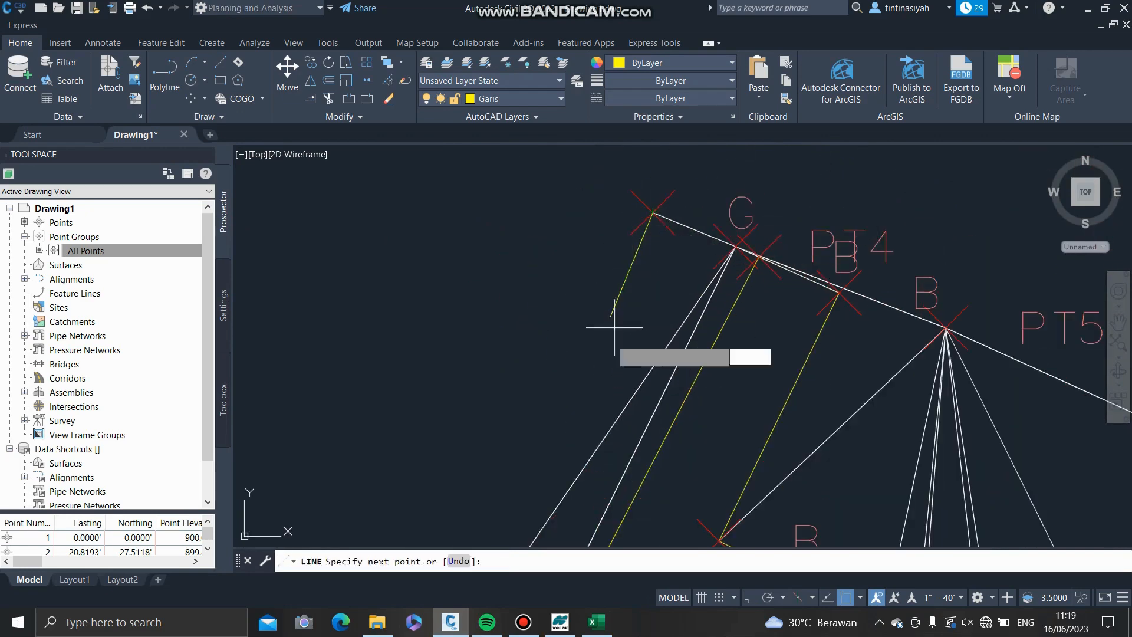
{"action": "scroll", "coordinate": [611, 316], "scroll_direction": "down", "scroll_amount": 5}
{"action": "scroll", "coordinate": [608, 377], "scroll_direction": "up", "scroll_amount": 5}
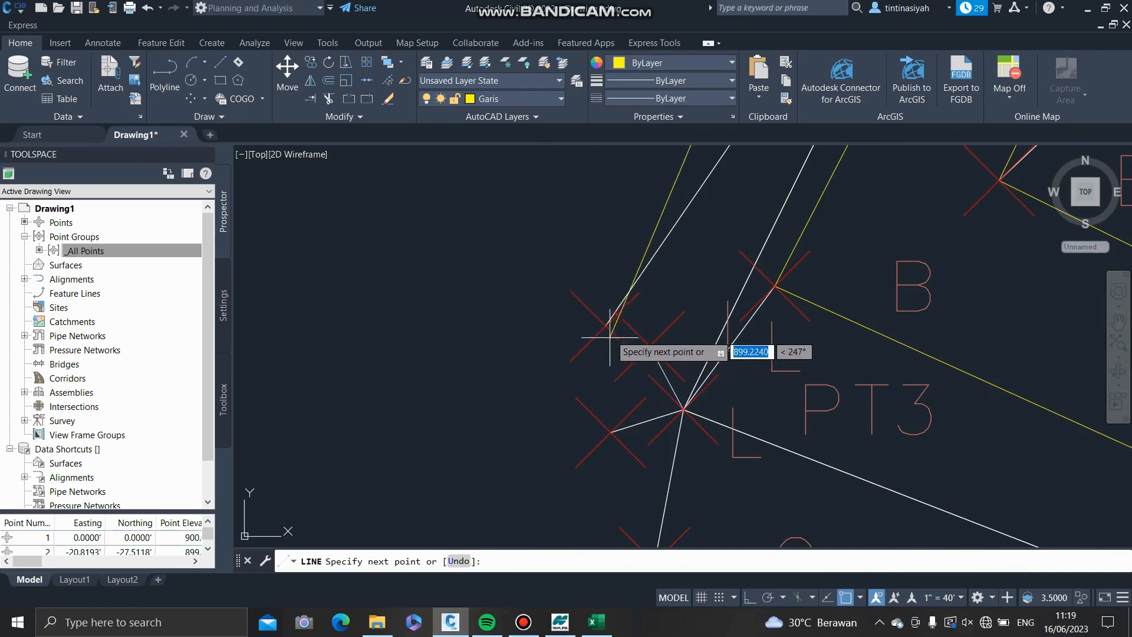
{"action": "scroll", "coordinate": [646, 352], "scroll_direction": "up", "scroll_amount": 4}
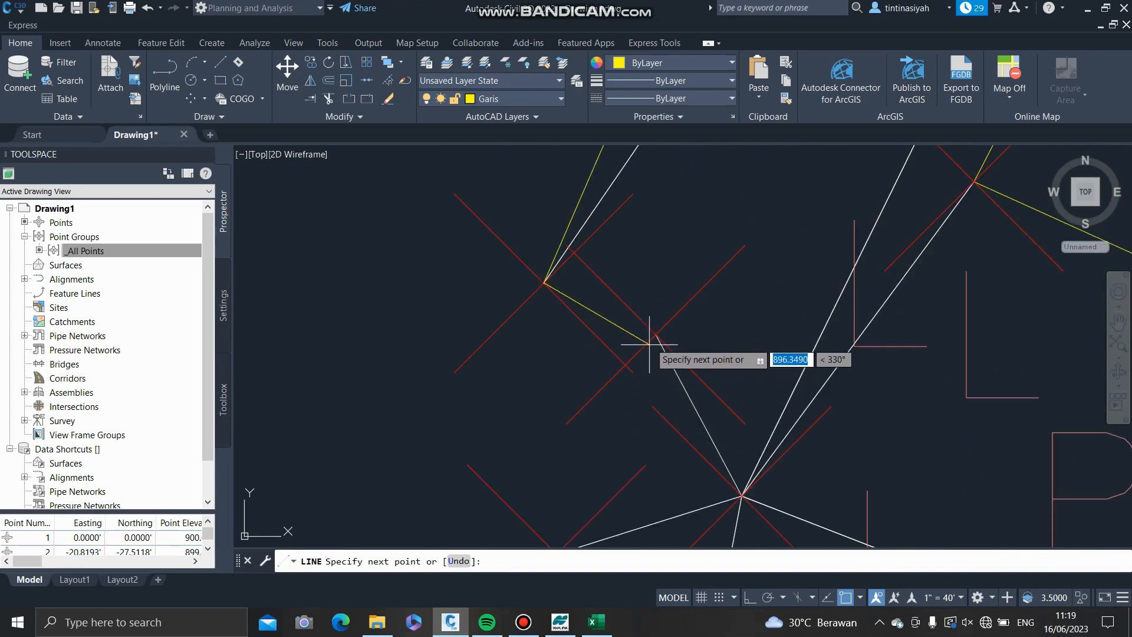
{"action": "left_click", "coordinate": [649, 345]}
{"action": "scroll", "coordinate": [650, 343], "scroll_direction": "down", "scroll_amount": 3}
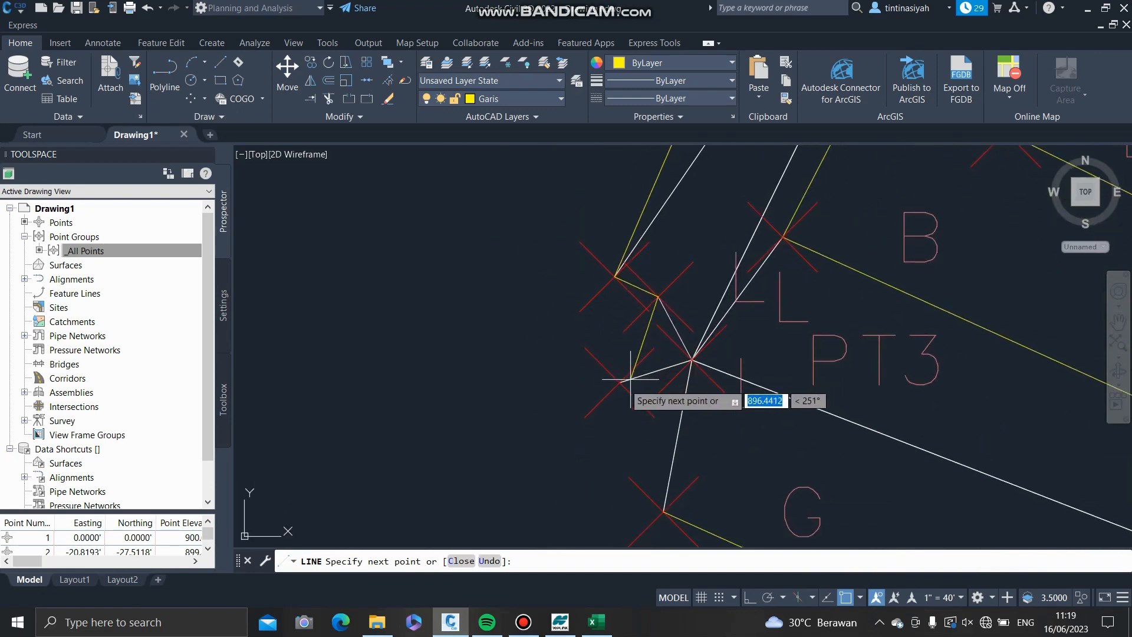
{"action": "left_click", "coordinate": [621, 381]}
{"action": "key", "text": "Escape"}
- Draw two connected freehand helper lines enclosing the area southwest of the L and G points near PT3
{"action": "scroll", "coordinate": [672, 315], "scroll_direction": "down", "scroll_amount": 4}
{"action": "key", "text": "space"}
{"action": "left_click", "coordinate": [611, 271]}
{"action": "left_click", "coordinate": [520, 420]}
{"action": "left_click", "coordinate": [679, 472]}
- Extend the southern G line northwest to the helper line and the western G–L line south to meet the extended G line
{"action": "type", "text": "ex"}
{"action": "key", "text": "Return"}
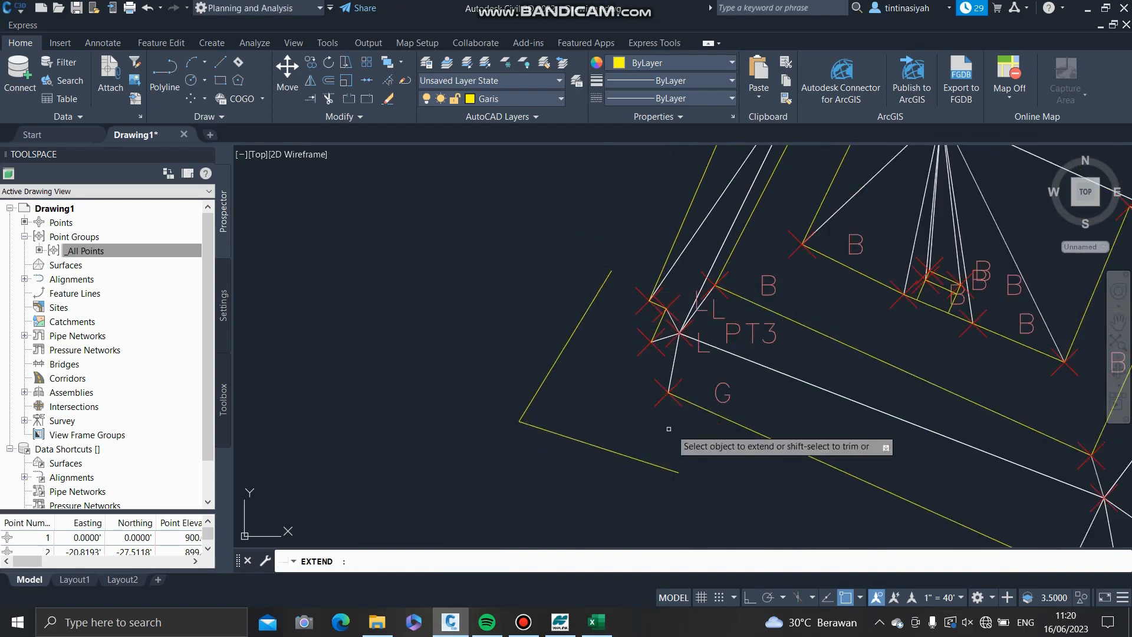
{"action": "left_click", "coordinate": [673, 401]}
{"action": "left_click", "coordinate": [658, 280]}
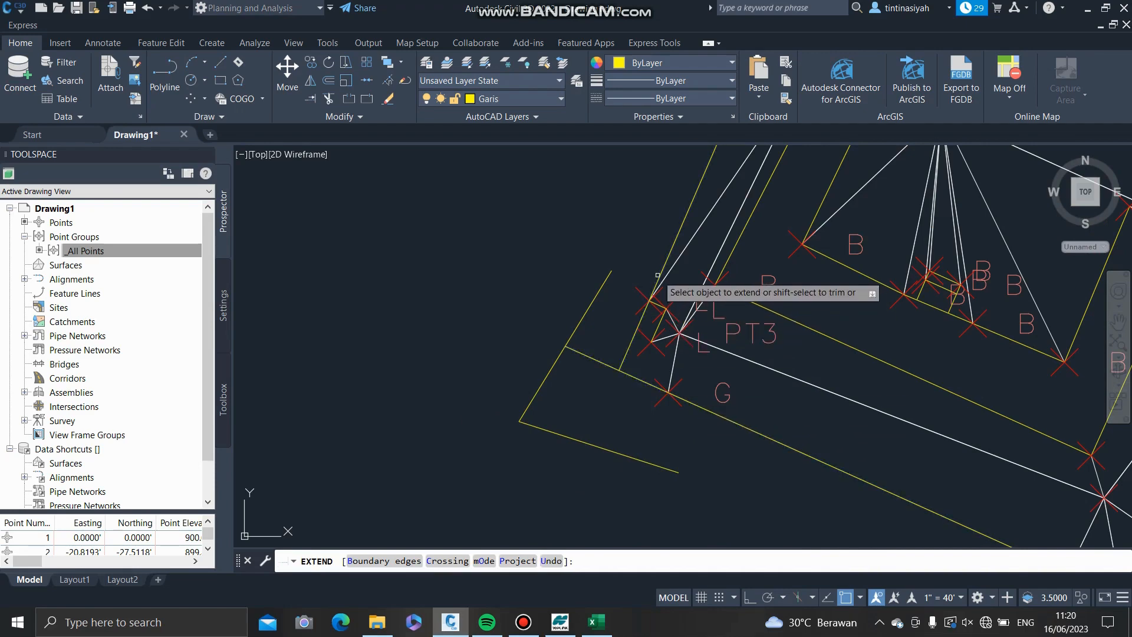
{"action": "key", "text": "Return"}
- Copy the short line between the two northern L points from its eastern end to the southern L point
{"action": "type", "text": "co"}
{"action": "key", "text": "Return"}
{"action": "scroll", "coordinate": [670, 324], "scroll_direction": "up", "scroll_amount": 3}
{"action": "left_click", "coordinate": [654, 304]}
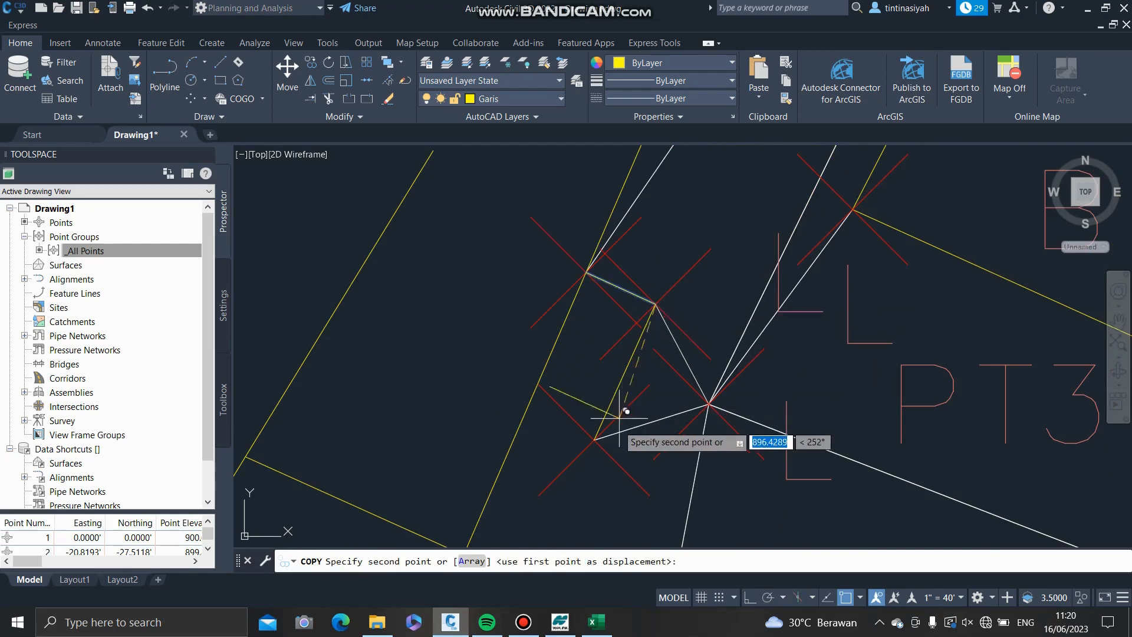
{"action": "left_click", "coordinate": [595, 439]}
{"action": "key", "text": "Return"}
{"action": "scroll", "coordinate": [542, 416], "scroll_direction": "down", "scroll_amount": 3}
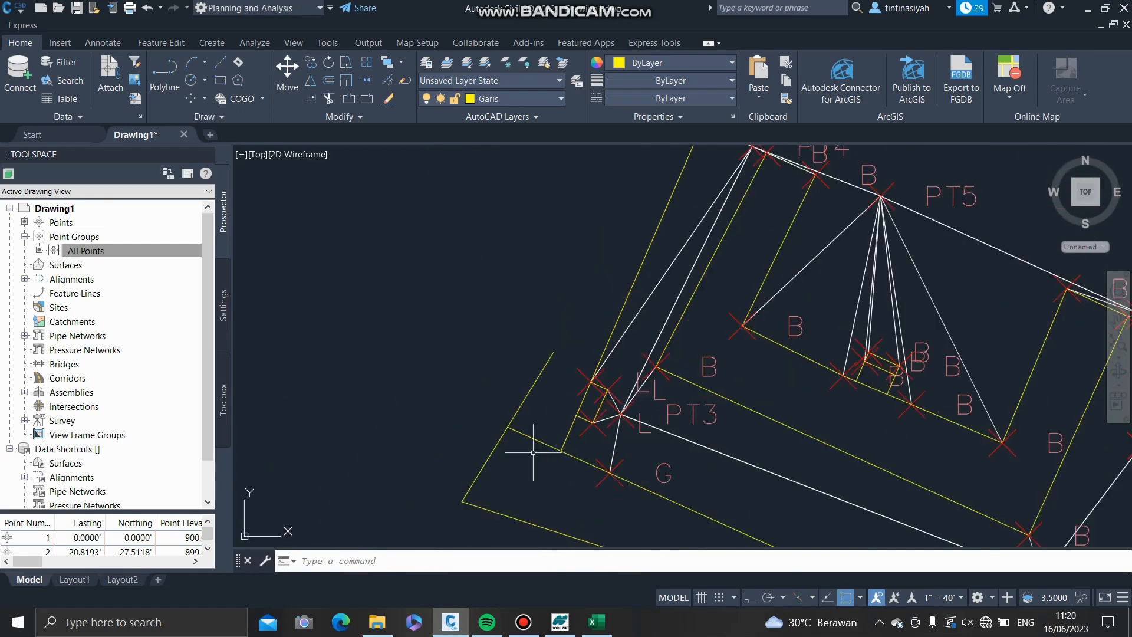
- Trim away the helper lines, the southern line's overshoot at the corner and the copied short line's end beyond the western line
{"action": "type", "text": "tr"}
{"action": "key", "text": "Return"}
{"action": "left_click_drag", "start_coordinate": [508, 493], "coordinate": [524, 358]}
{"action": "scroll", "coordinate": [606, 401], "scroll_direction": "up", "scroll_amount": 5}
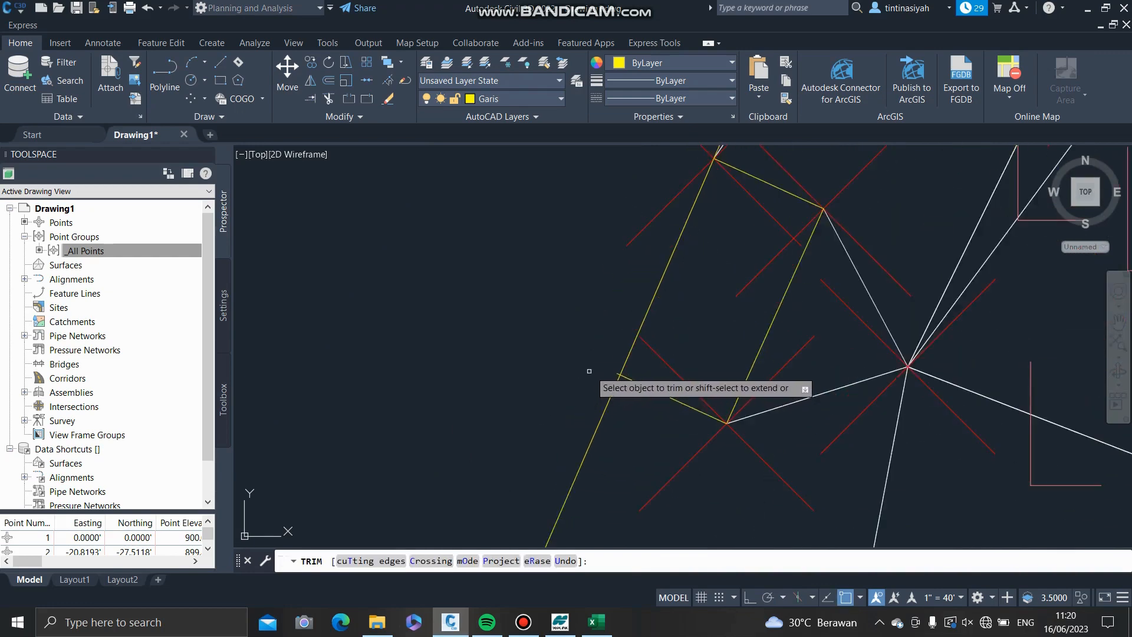
{"action": "left_click_drag", "start_coordinate": [620, 386], "coordinate": [606, 408]}
{"action": "scroll", "coordinate": [554, 384], "scroll_direction": "down", "scroll_amount": 5}
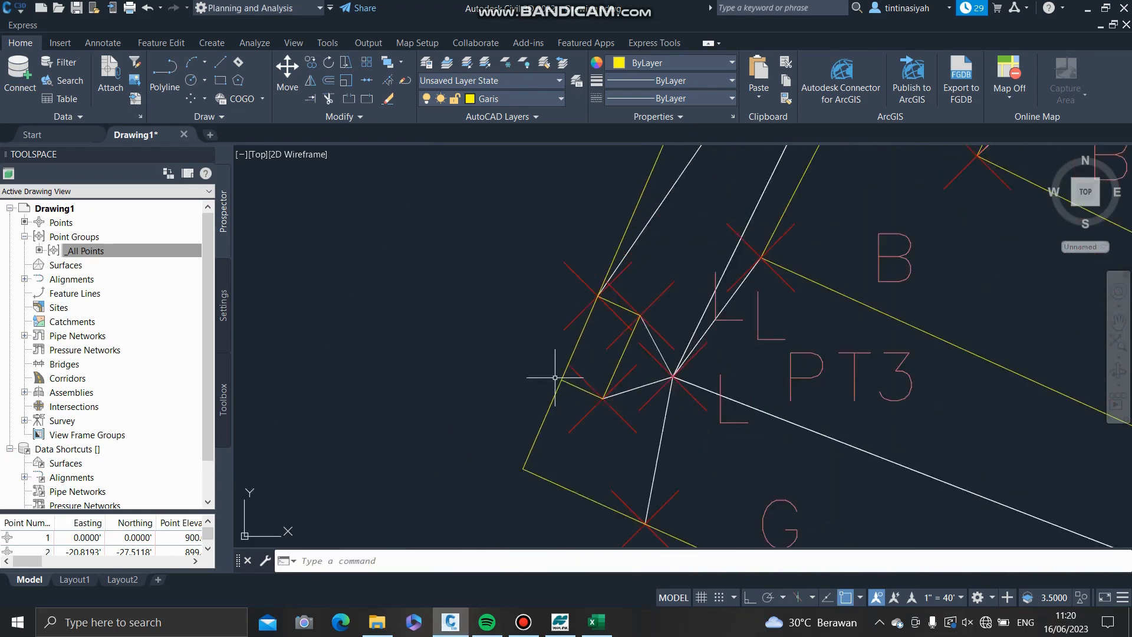
- Create a TIN surface named Kontur, keeping the Contours 2' and 10' (Background) style
{"action": "left_click_drag", "start_coordinate": [745, 379], "coordinate": [698, 381]}
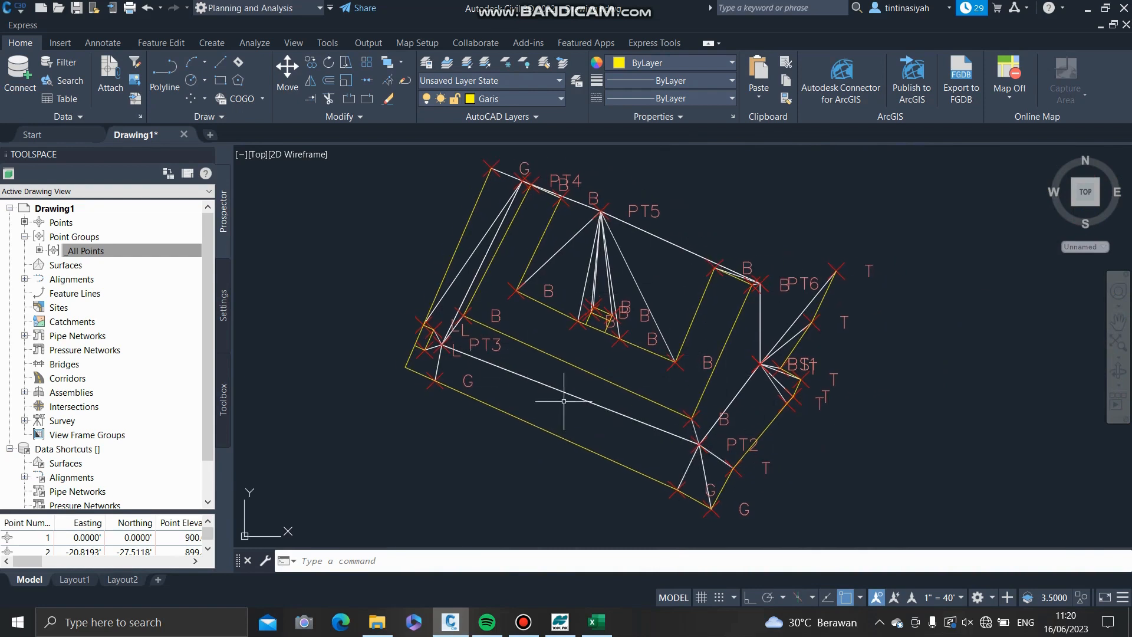
{"action": "right_click", "coordinate": [74, 269]}
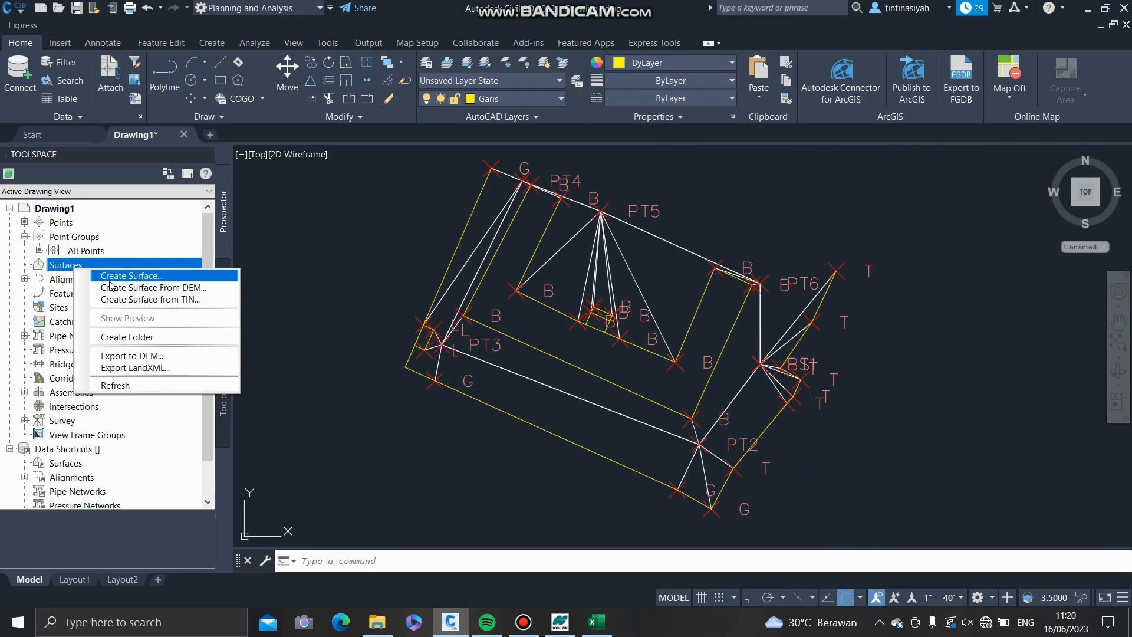
{"action": "left_click", "coordinate": [121, 276]}
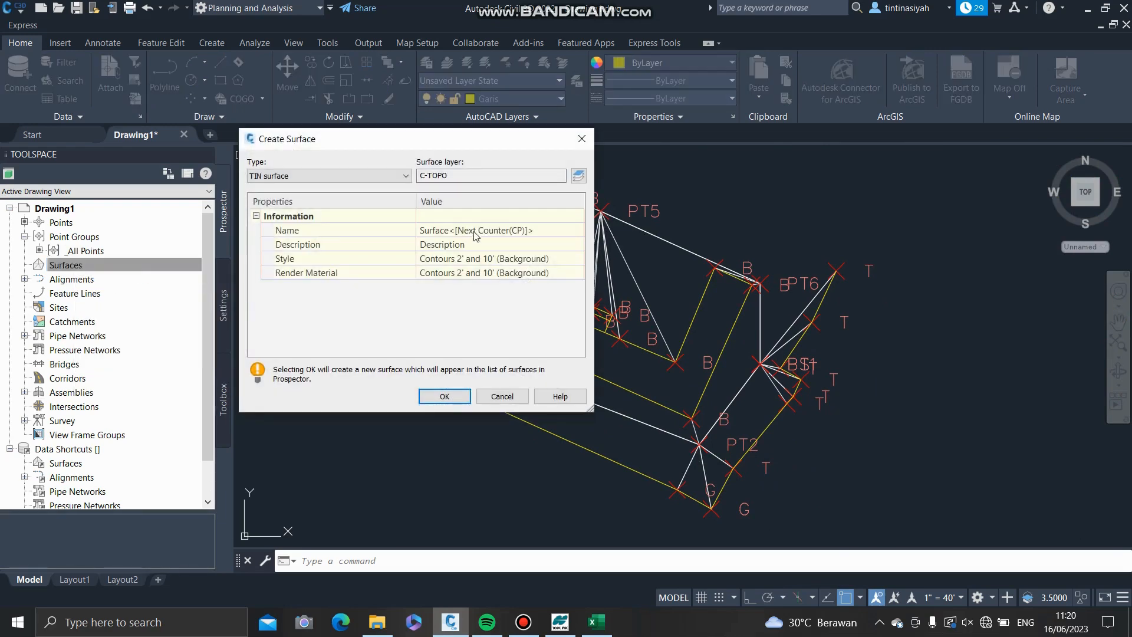
{"action": "left_click", "coordinate": [475, 233]}
{"action": "type", "text": "Kontur"}
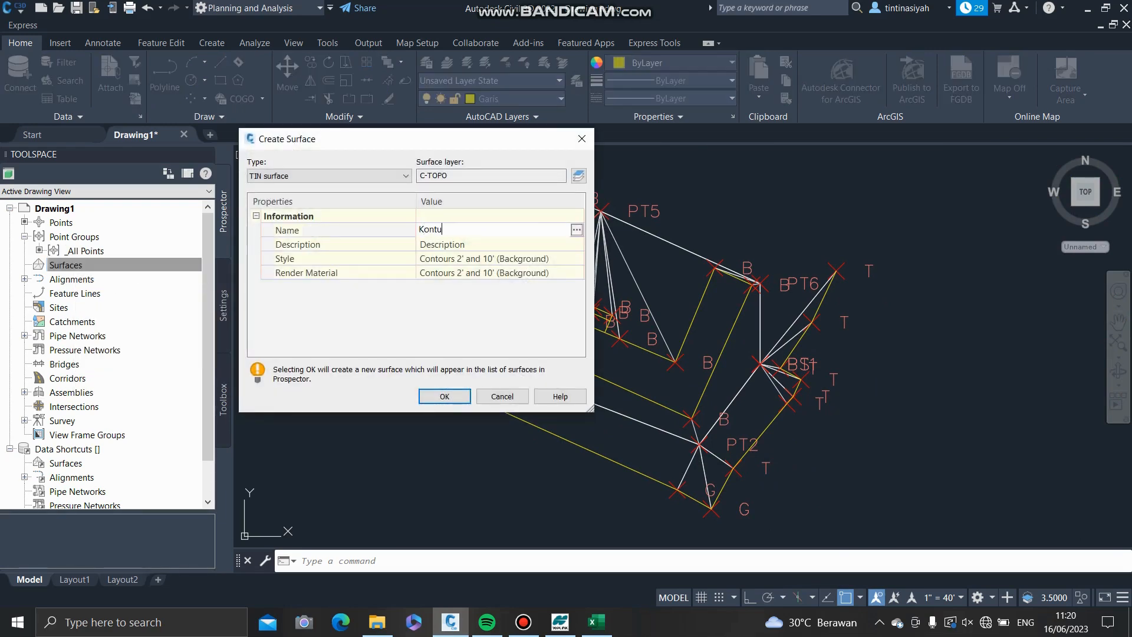
{"action": "left_click", "coordinate": [444, 397]}
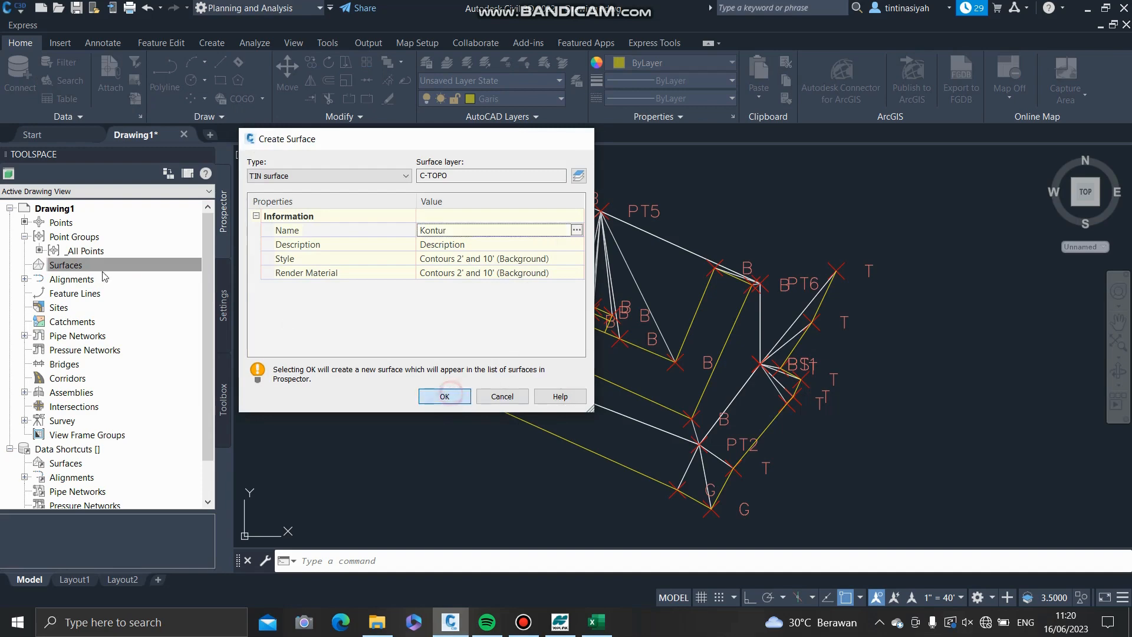
- Add the _All Points point group to the definition of the Kontur surface
{"action": "left_click", "coordinate": [25, 264]}
{"action": "left_click", "coordinate": [38, 279]}
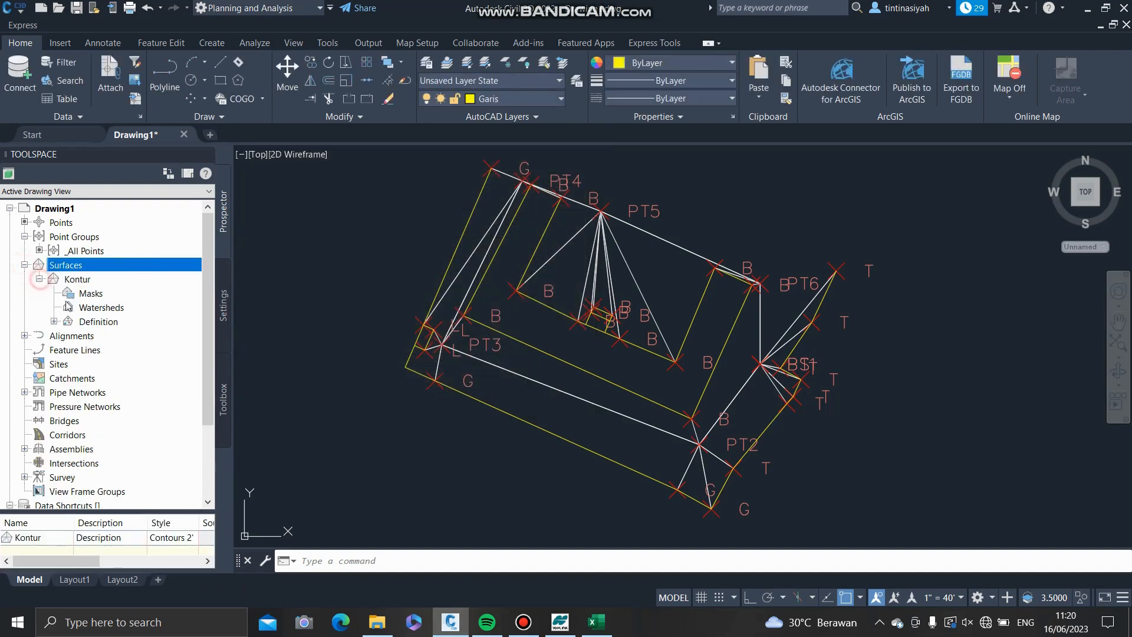
{"action": "left_click", "coordinate": [53, 321]}
{"action": "left_click", "coordinate": [115, 434]}
{"action": "right_click", "coordinate": [139, 433]}
{"action": "left_click", "coordinate": [153, 438]}
{"action": "left_click", "coordinate": [557, 283]}
{"action": "left_click", "coordinate": [593, 378]}
{"action": "left_click", "coordinate": [477, 378]}
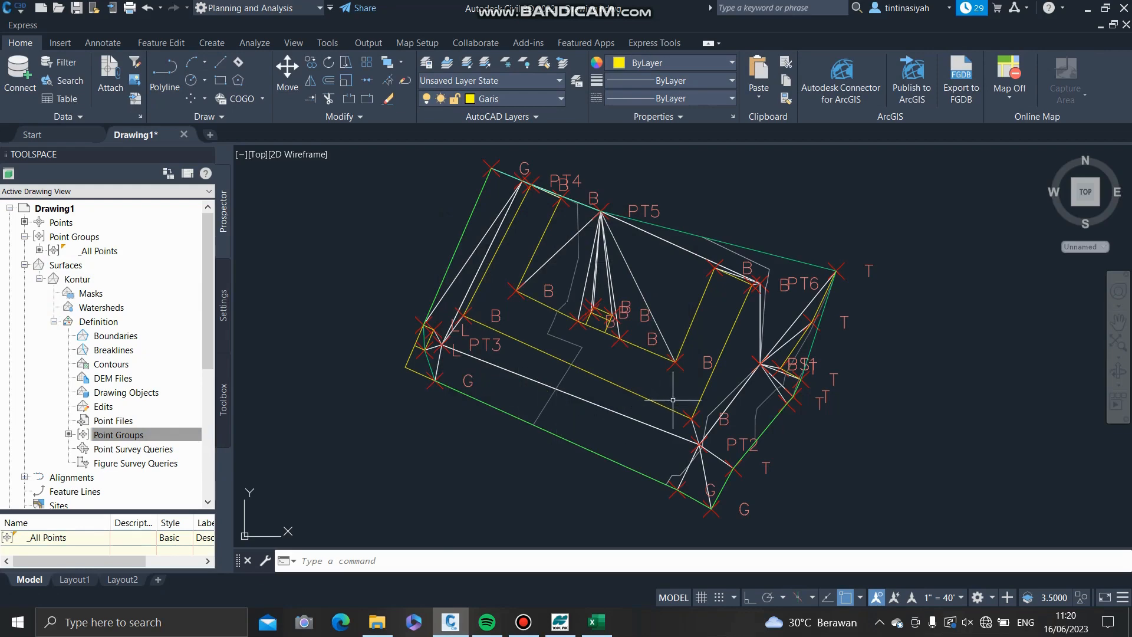
- Edit the Kontur surface's style to set the contours' minor interval to 0.5' and apply it
{"action": "left_click_drag", "start_coordinate": [672, 401], "coordinate": [648, 406]}
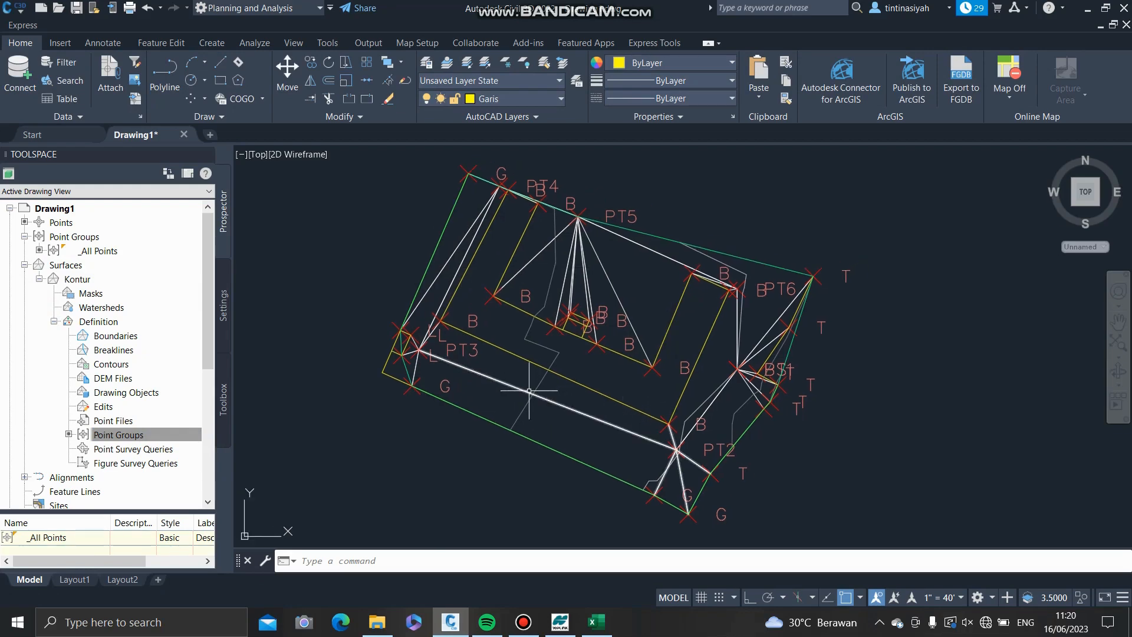
{"action": "left_click", "coordinate": [511, 424]}
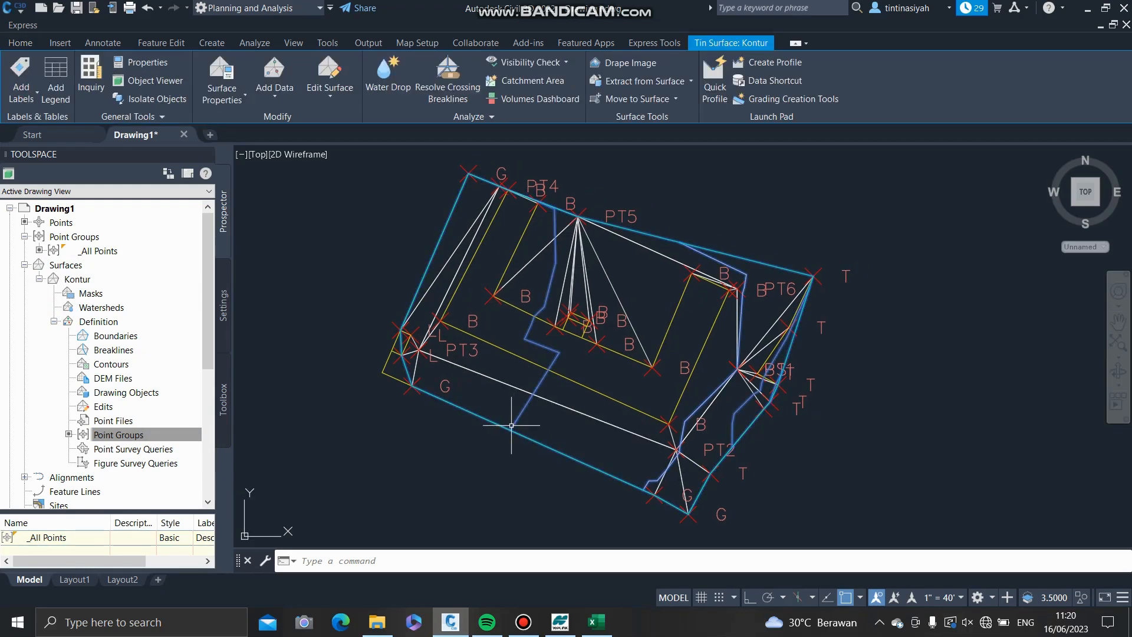
{"action": "right_click", "coordinate": [514, 427]}
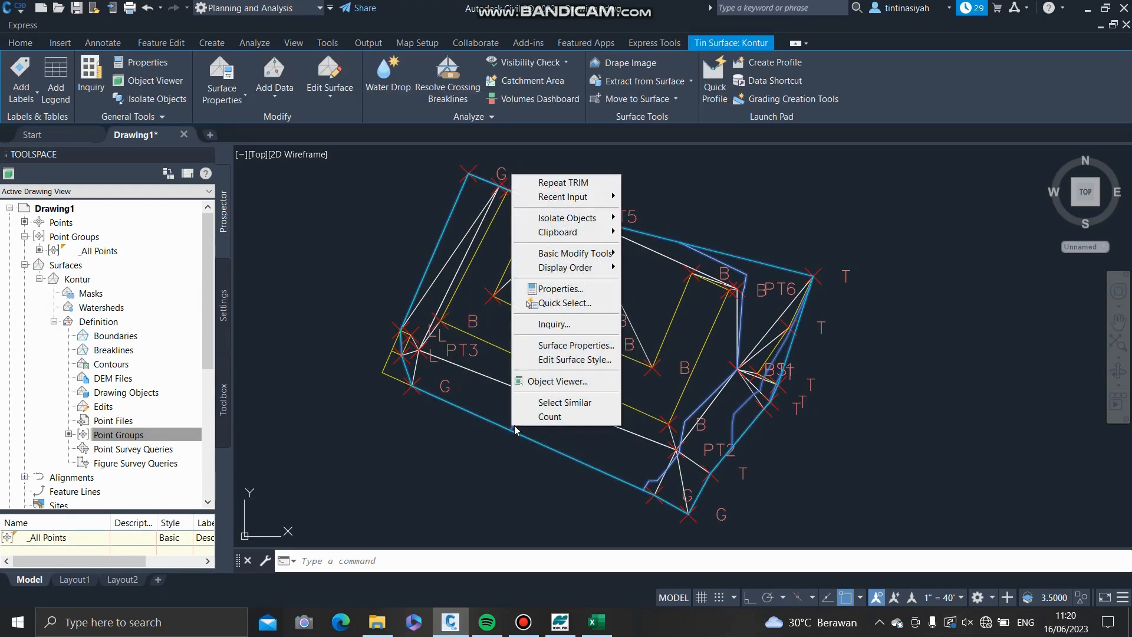
{"action": "left_click", "coordinate": [567, 360]}
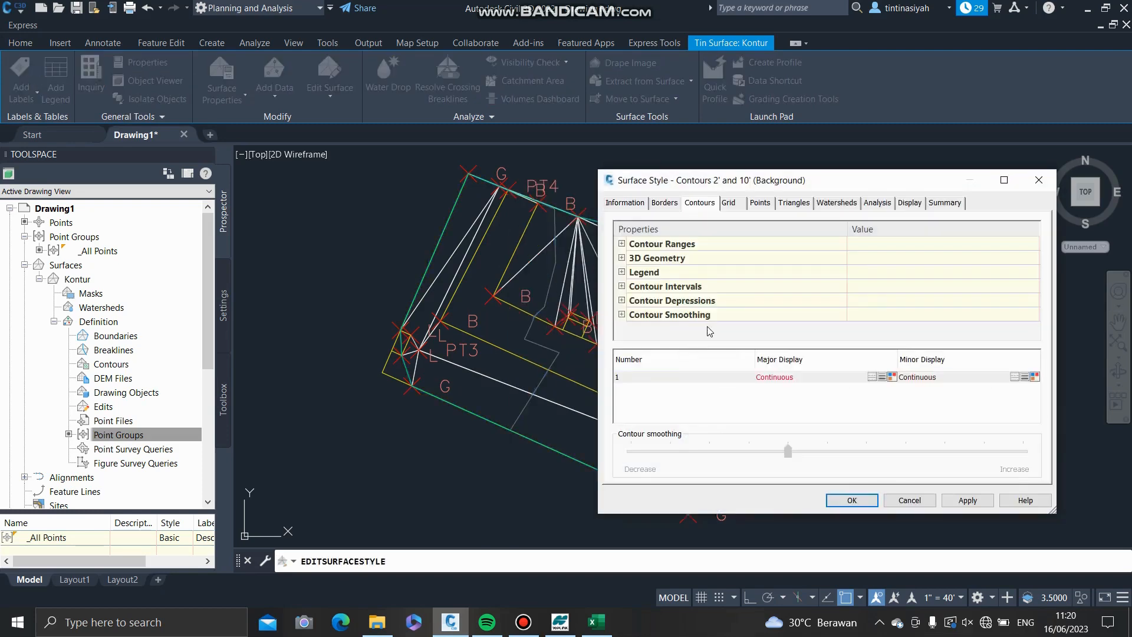
{"action": "left_click", "coordinate": [622, 286]}
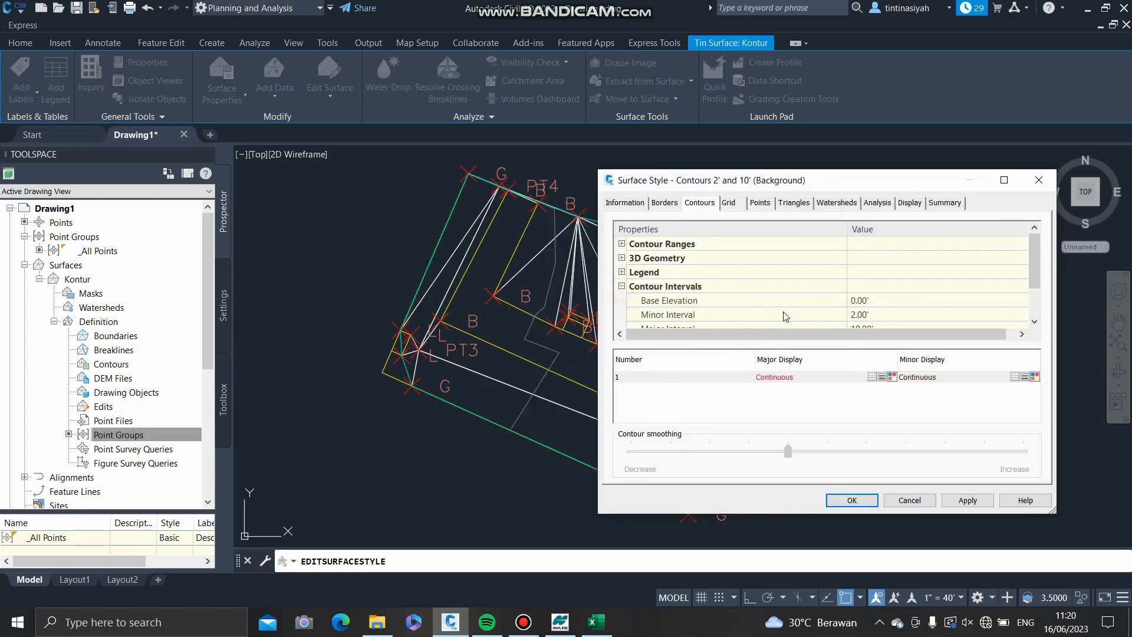
{"action": "left_click", "coordinate": [854, 318]}
{"action": "type", "text": "0,5"}
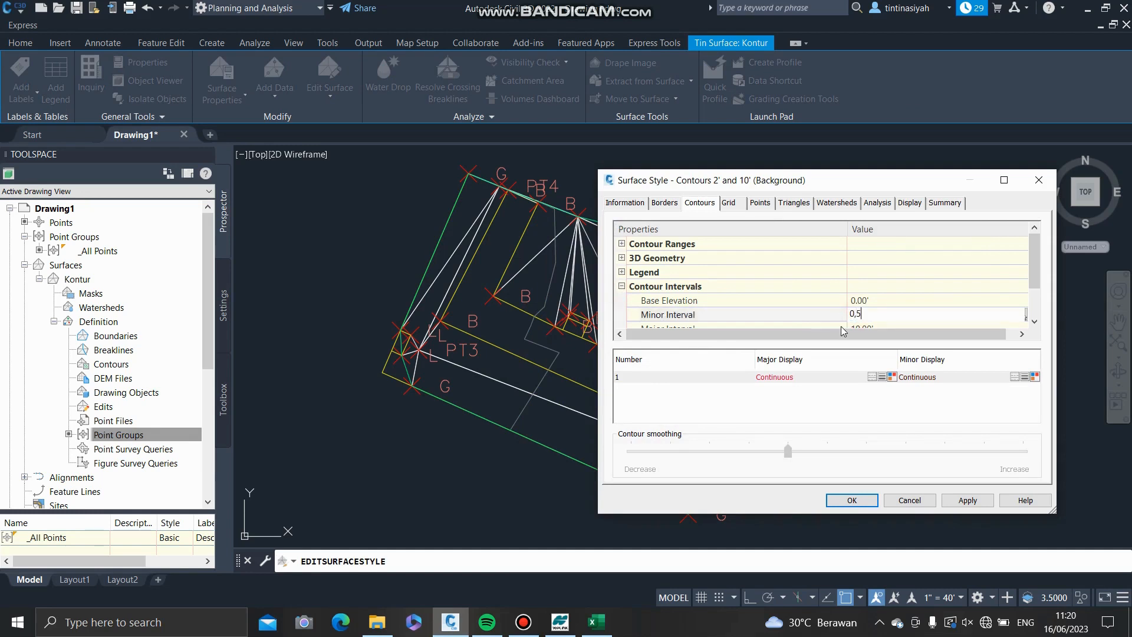
{"action": "key", "text": "Return"}
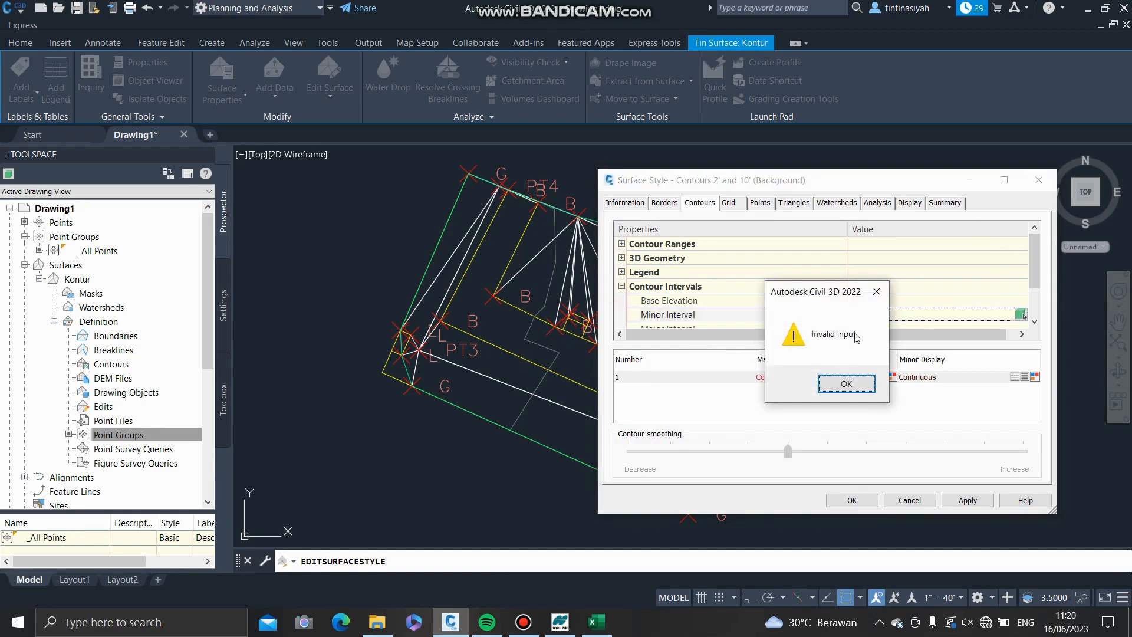
{"action": "key", "text": "Return"}
{"action": "type", "text": "0.5"}
{"action": "key", "text": "Return"}
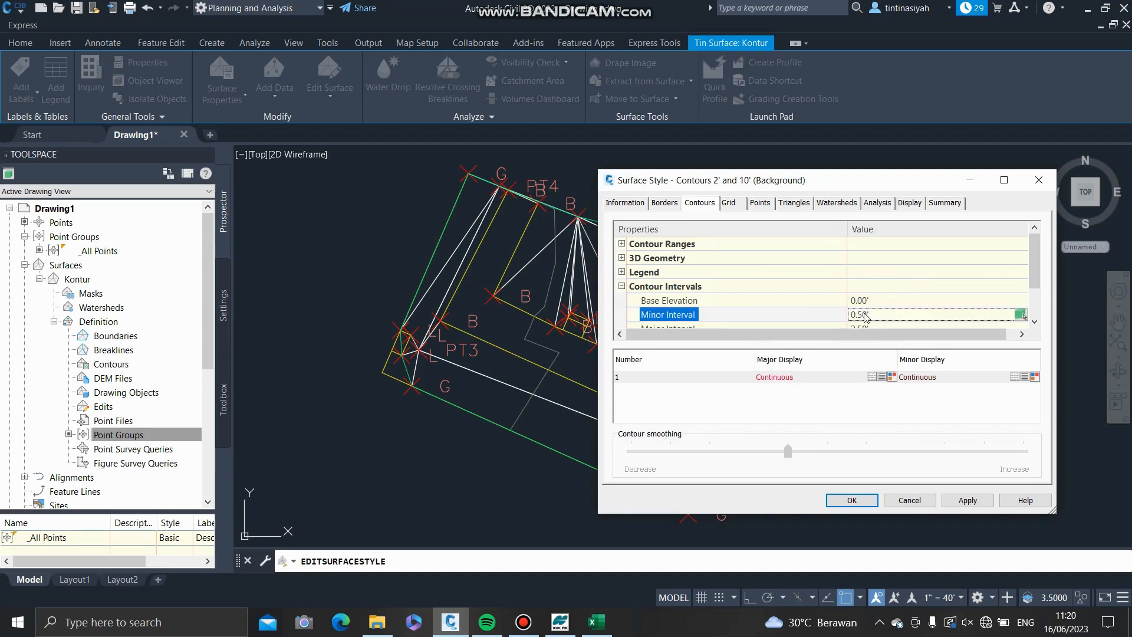
{"action": "left_click", "coordinate": [951, 502]}
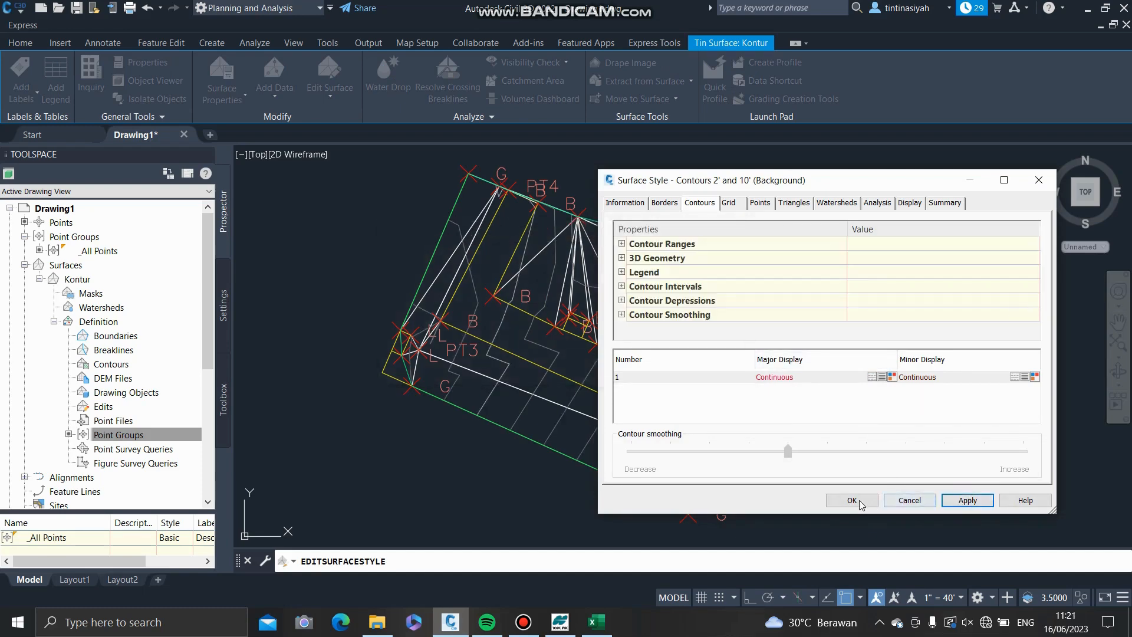
{"action": "left_click", "coordinate": [852, 501]}
{"action": "mouse_move", "coordinate": [738, 330]}
{"action": "left_mouse_down"}
{"action": "mouse_move", "coordinate": [717, 339]}
{"action": "mouse_move", "coordinate": [713, 325]}
{"action": "left_mouse_up"}
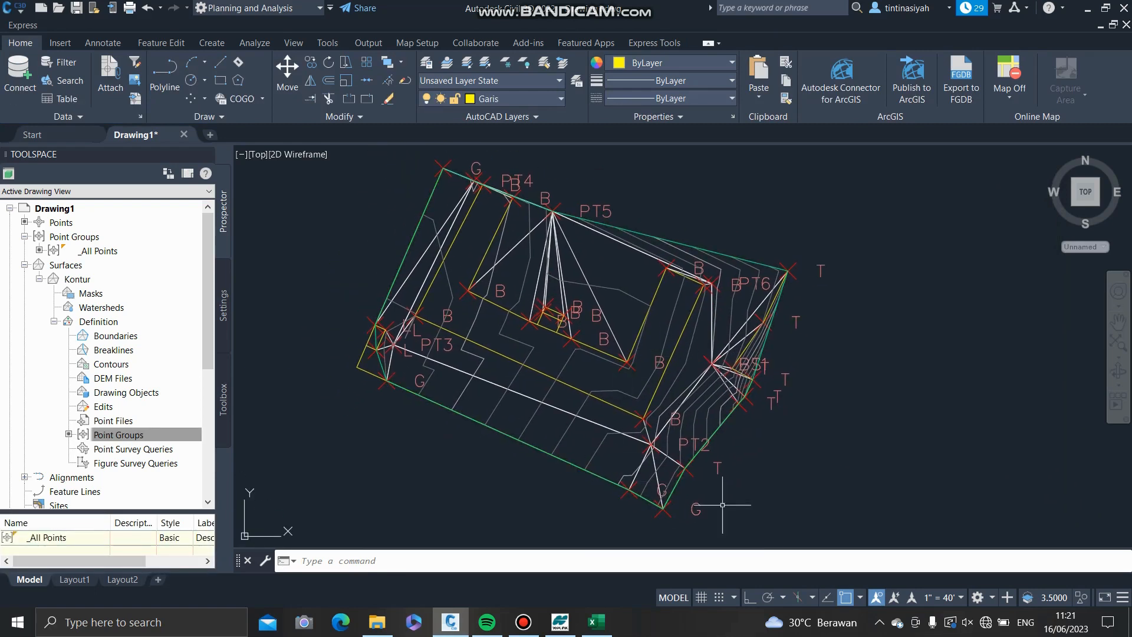